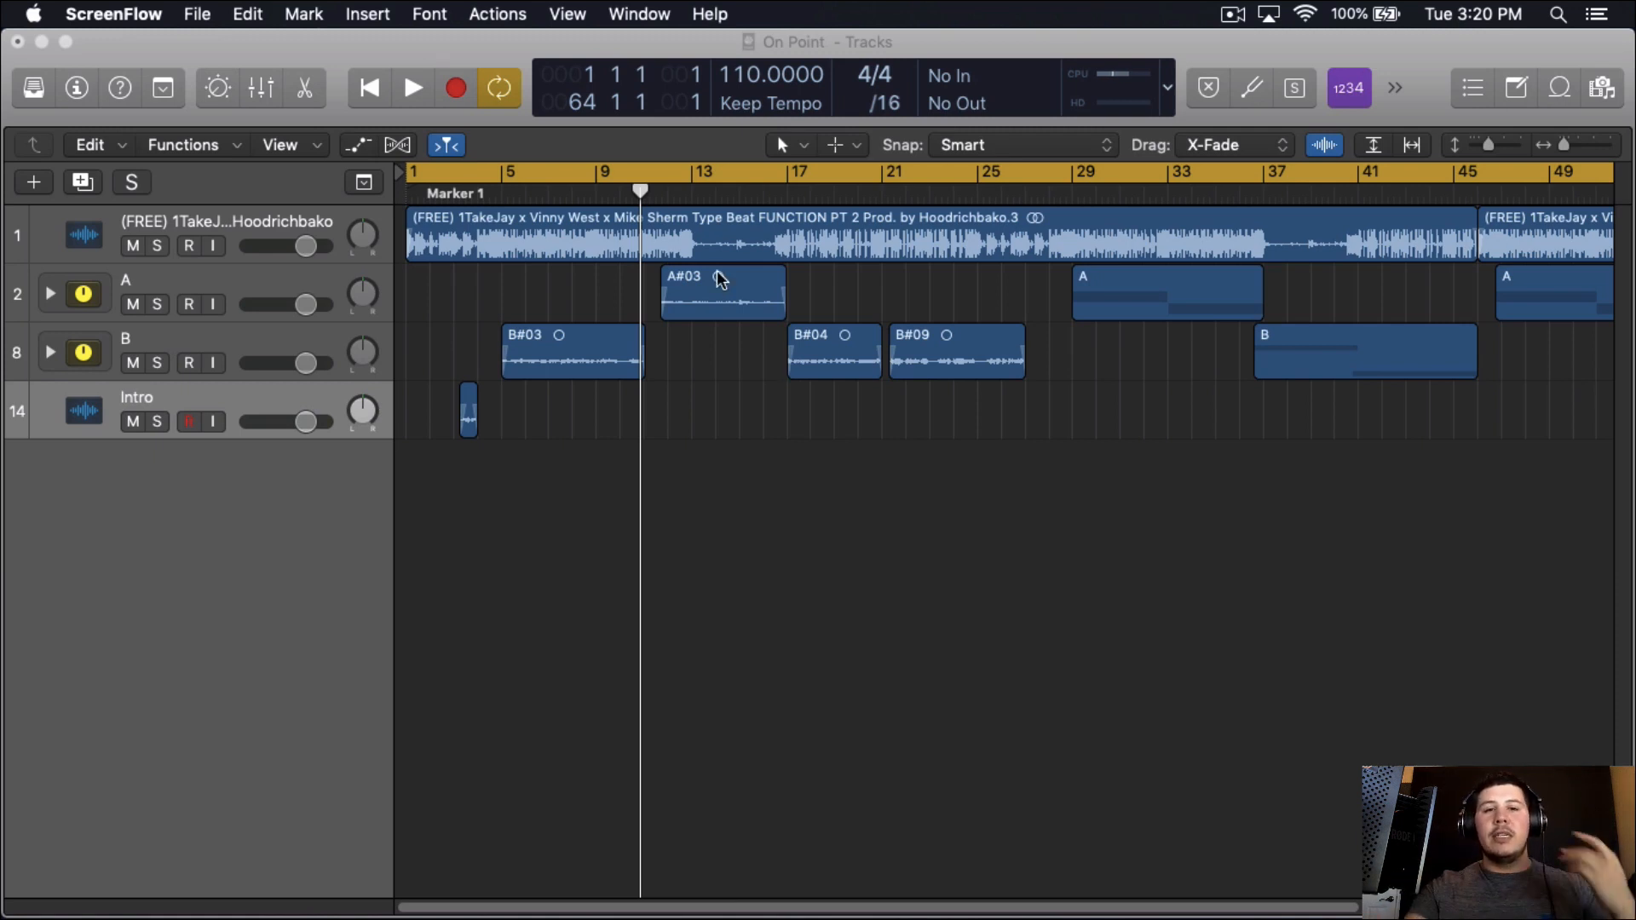
Play the arrangement from the beginning to about bar 26 to listen to the vocals over the beat.
{"action": "left_click", "coordinate": [446, 299]}
{"action": "key", "text": "Return"}
{"action": "key", "text": "space"}
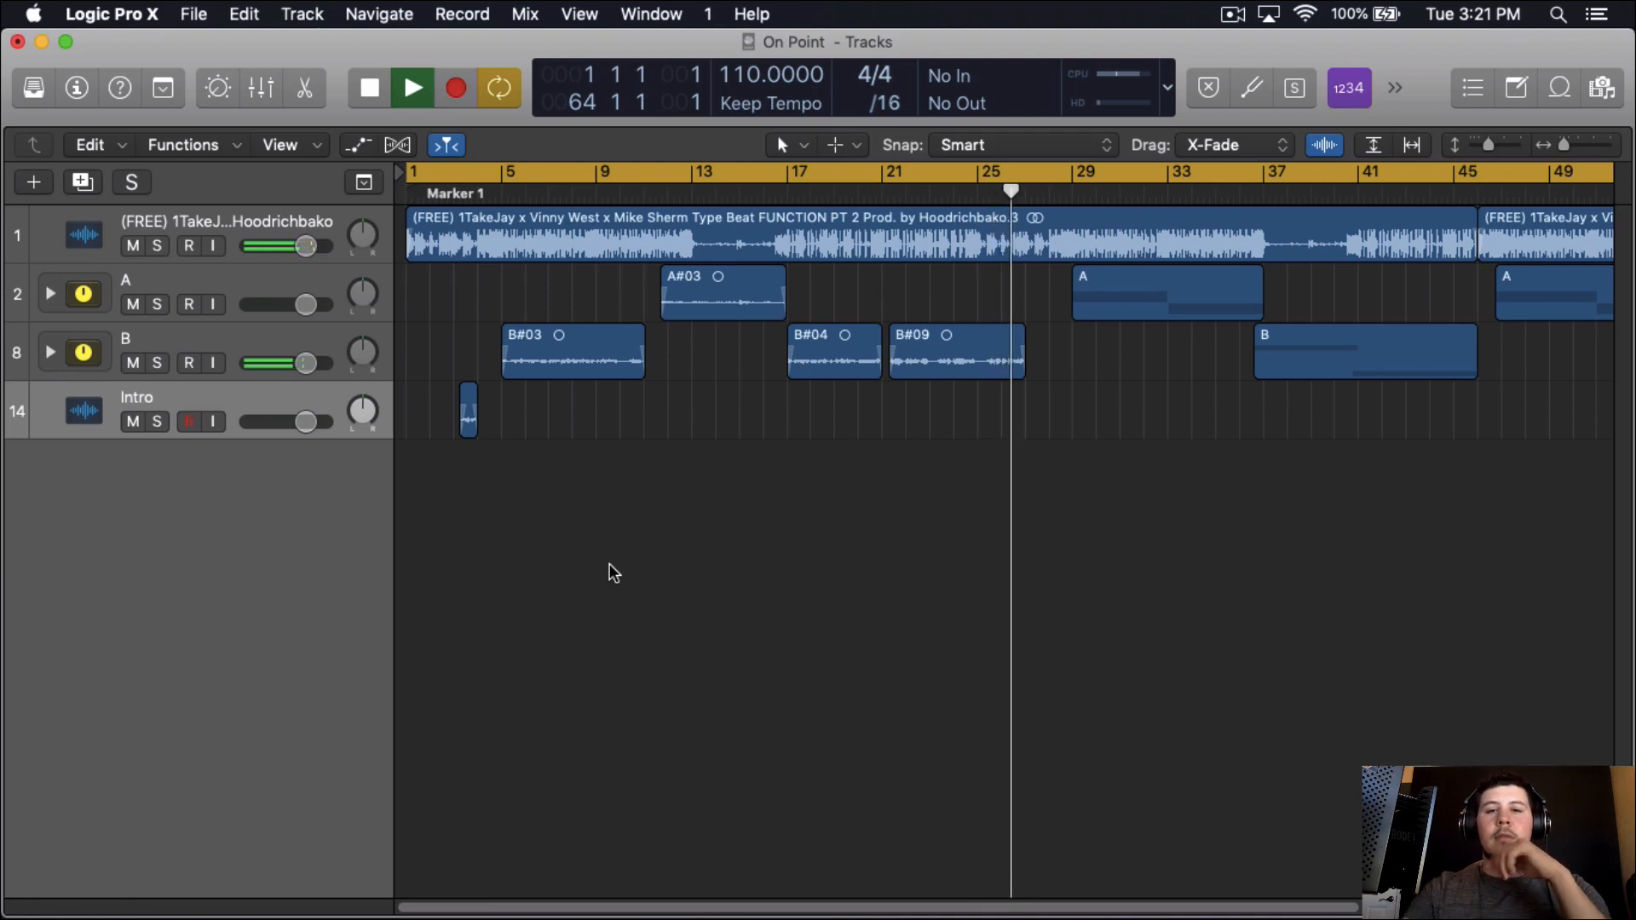
{"action": "key", "text": "space"}
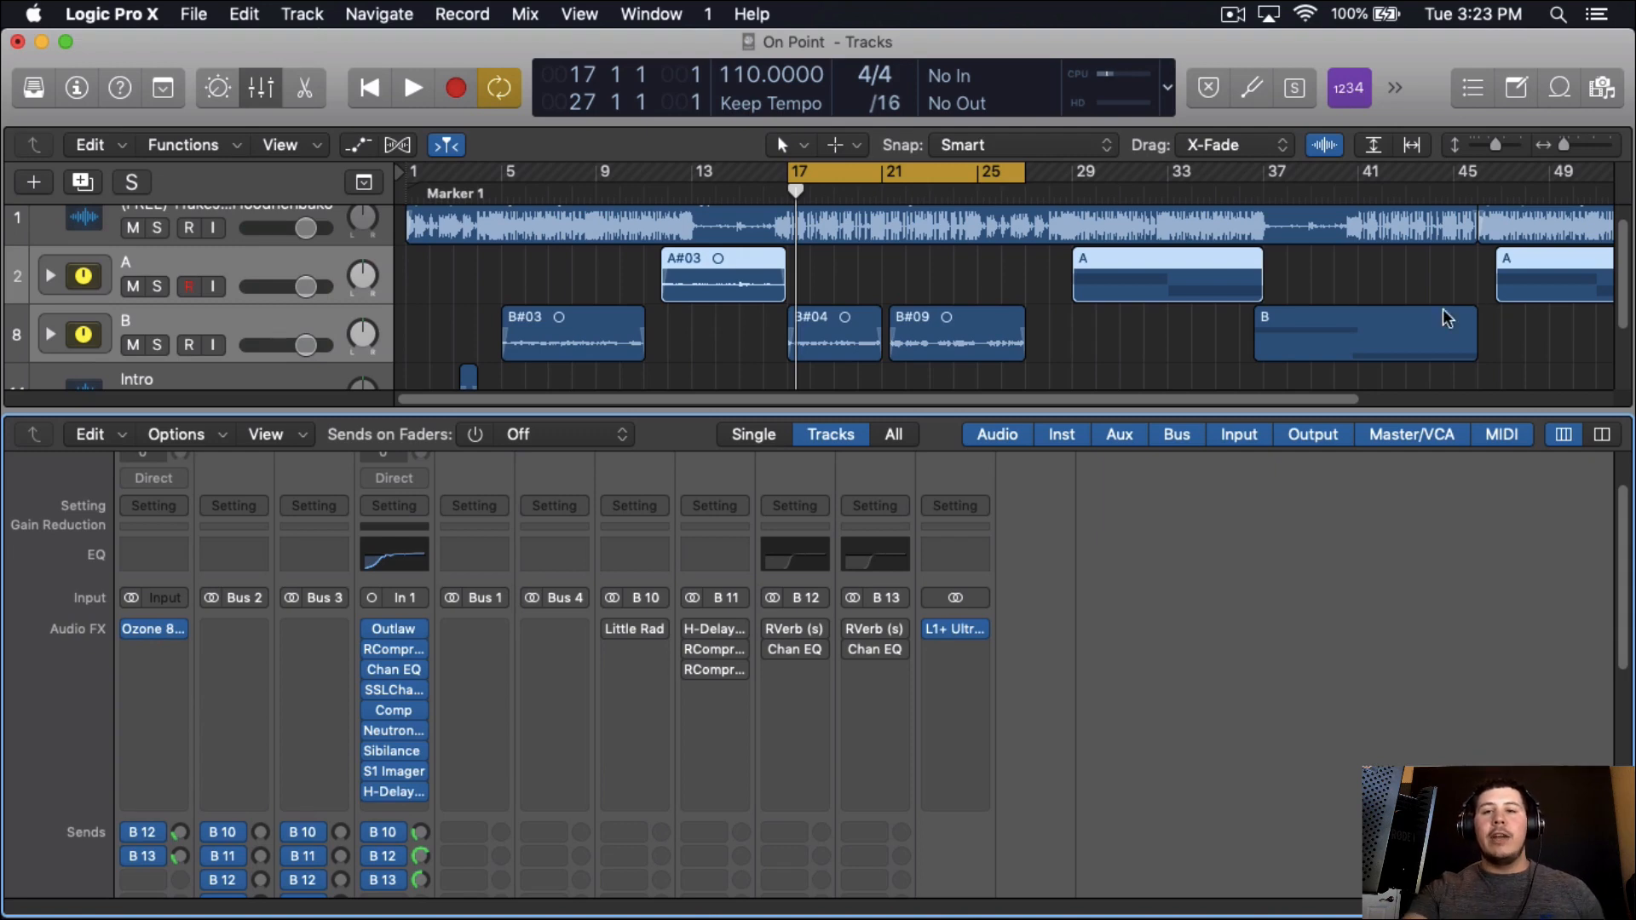
Inspect the B vocal regions between bars 17 and 27 up close, showing the track automation lanes briefly and hiding them again.
{"action": "left_click", "coordinate": [1598, 144]}
{"action": "left_click", "coordinate": [1601, 143]}
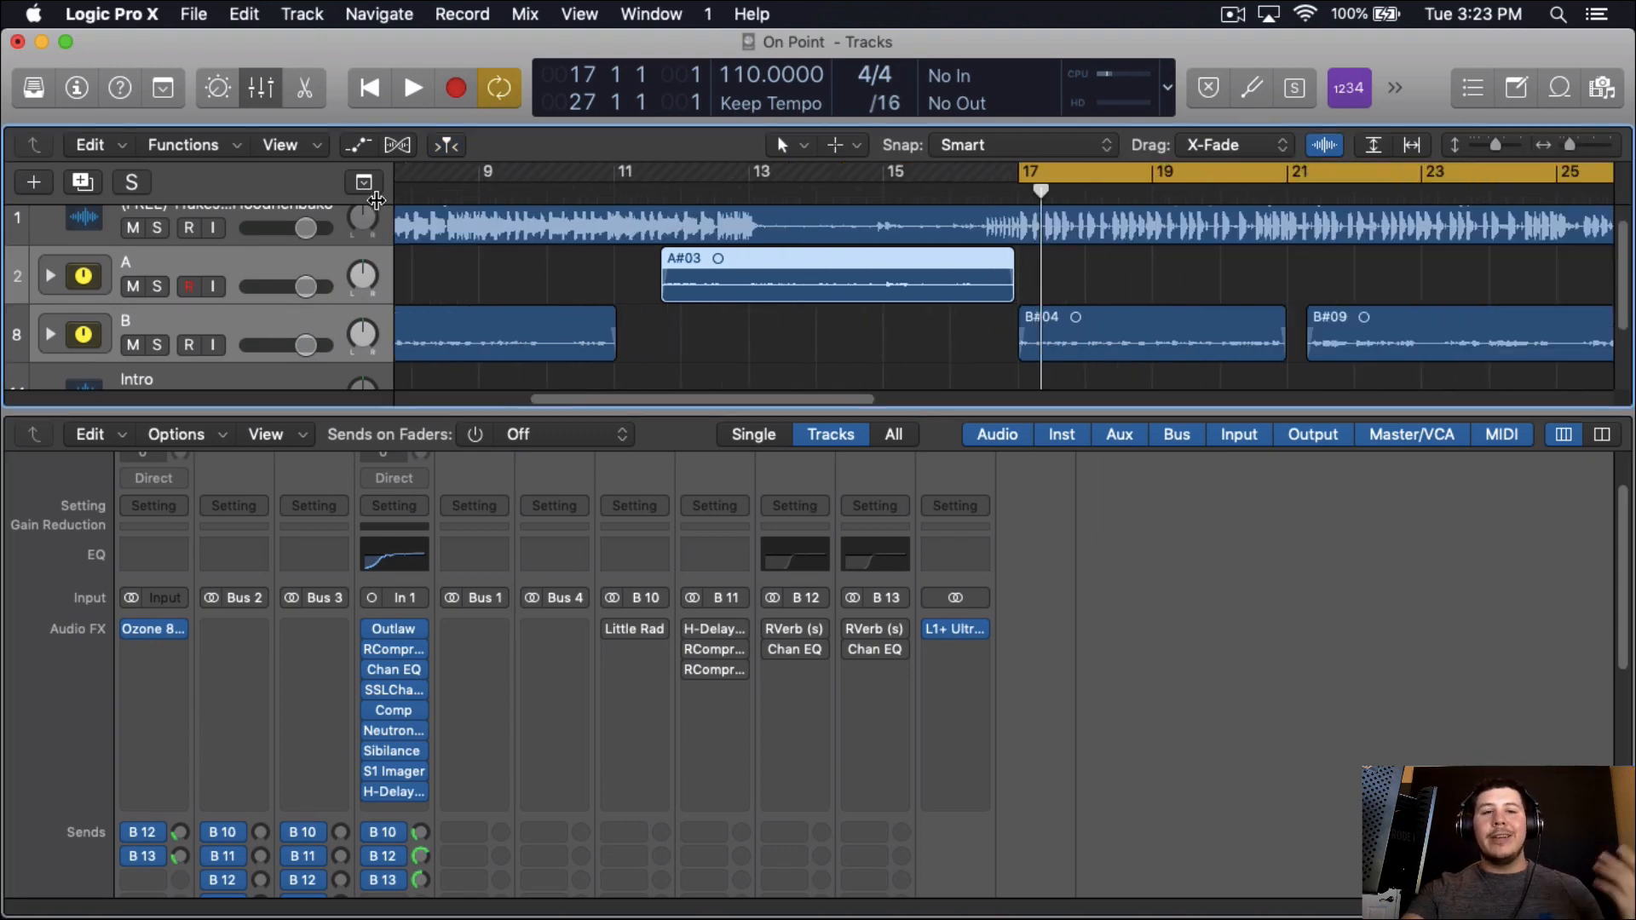
{"action": "left_click", "coordinate": [369, 142]}
{"action": "scroll", "coordinate": [979, 354], "scroll_direction": "right", "scroll_amount": 5}
{"action": "scroll", "coordinate": [997, 355], "scroll_direction": "down", "scroll_amount": 2}
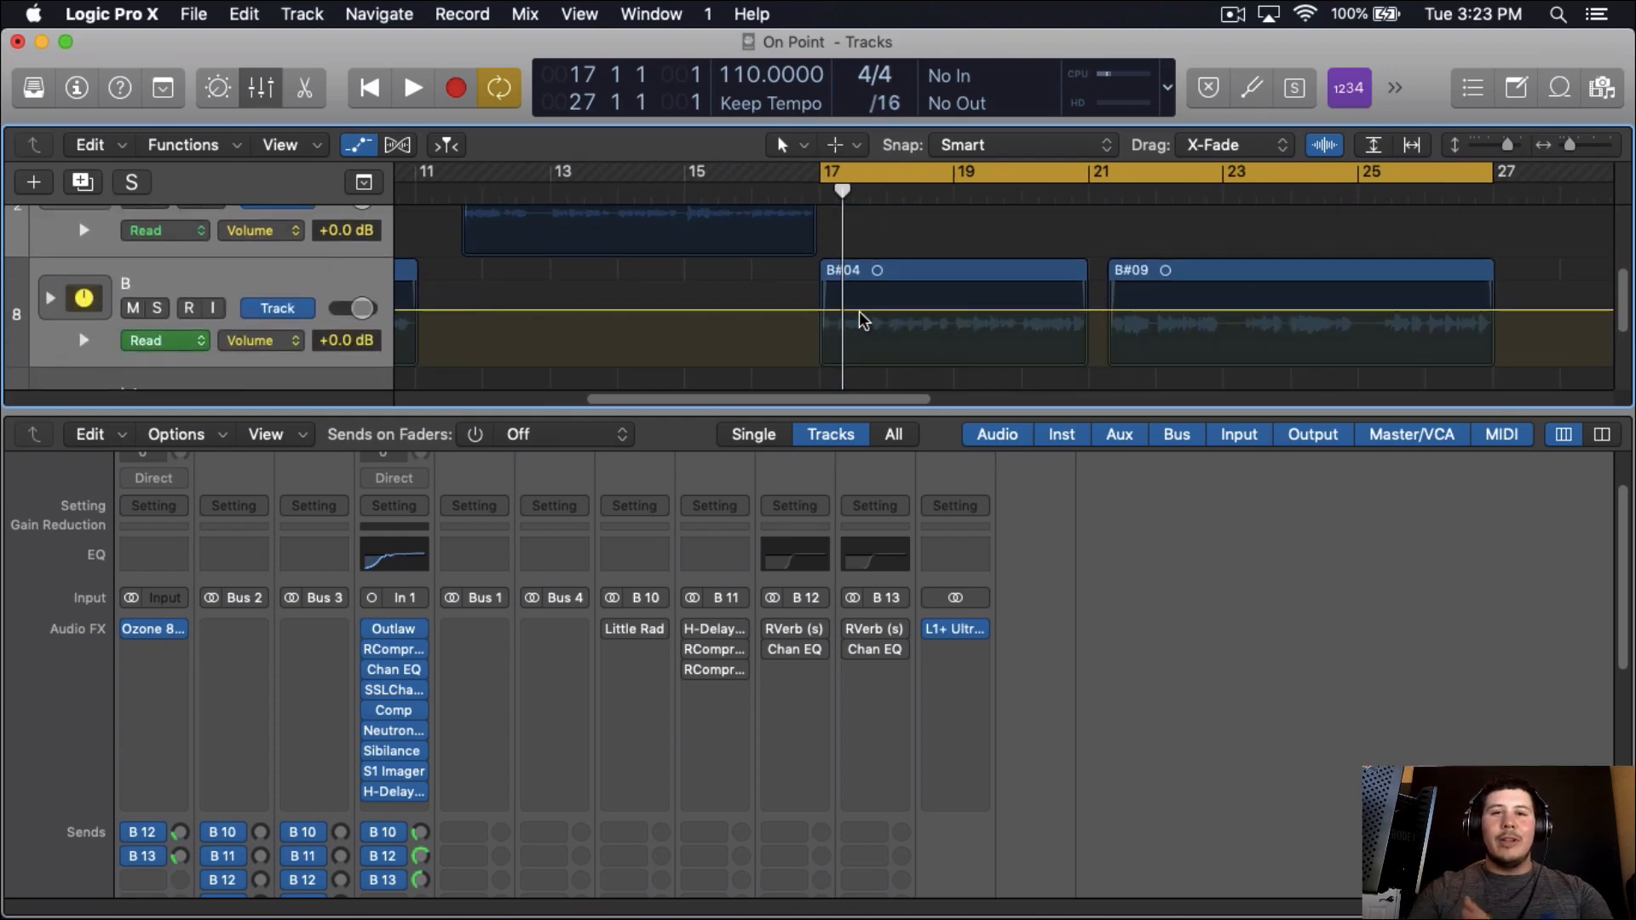
{"action": "left_click", "coordinate": [247, 98]}
{"action": "left_click", "coordinate": [260, 92]}
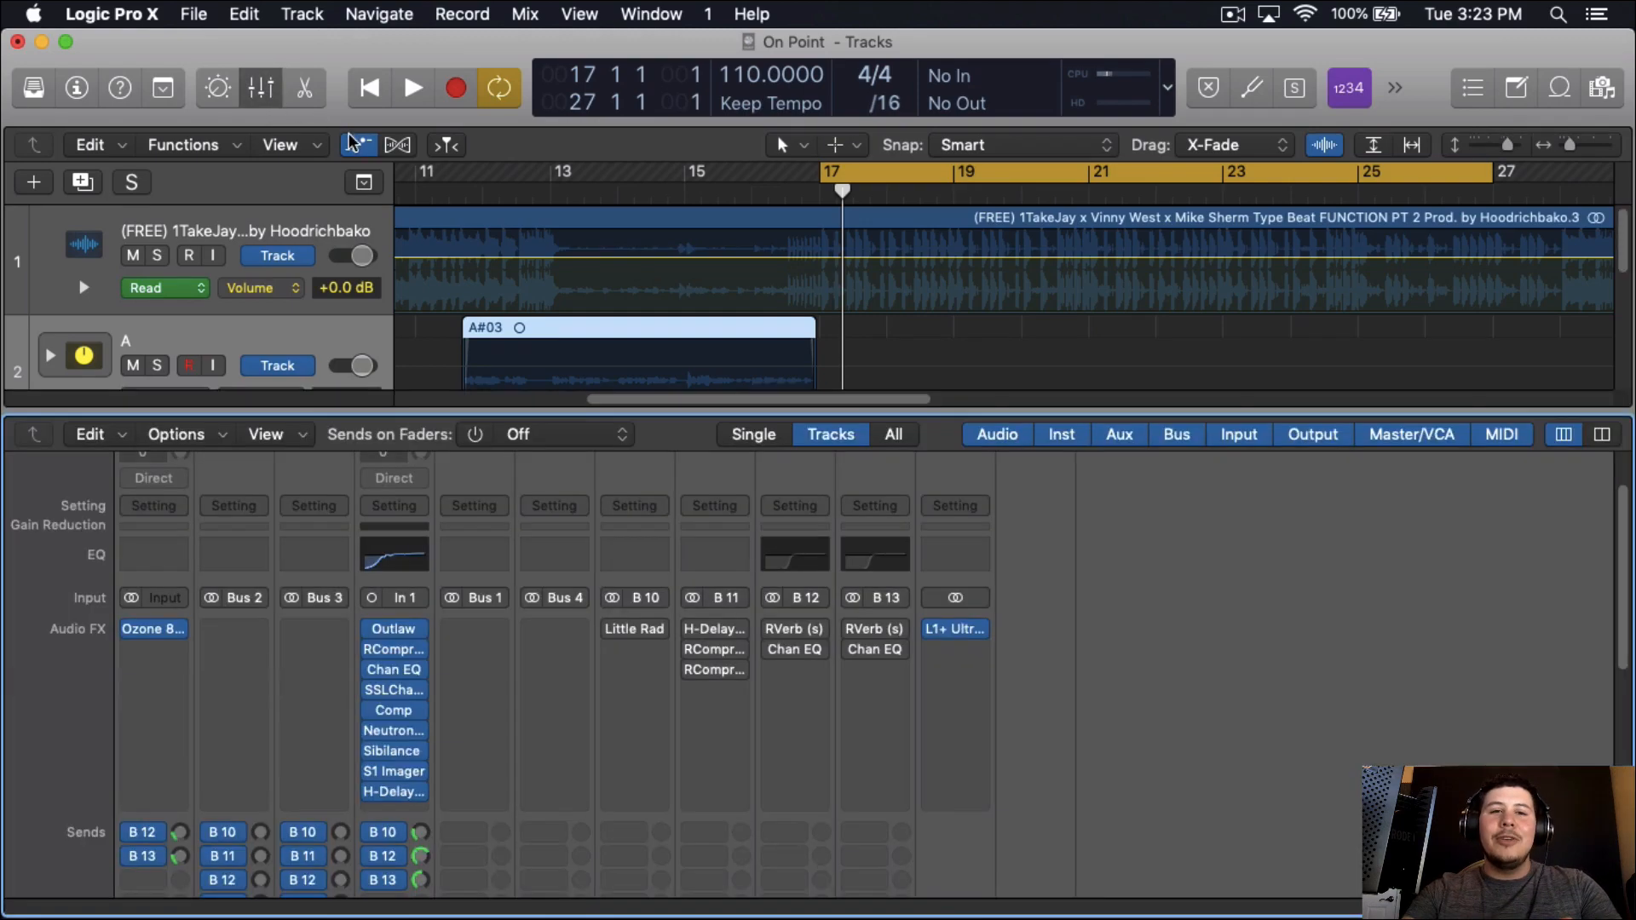
{"action": "left_click", "coordinate": [353, 144]}
Insert the W.A.Production Outlaw plug-in in stereo on the B track's channel strip and move its window toward the middle.
{"action": "scroll", "coordinate": [258, 637], "scroll_direction": "down", "scroll_amount": 6}
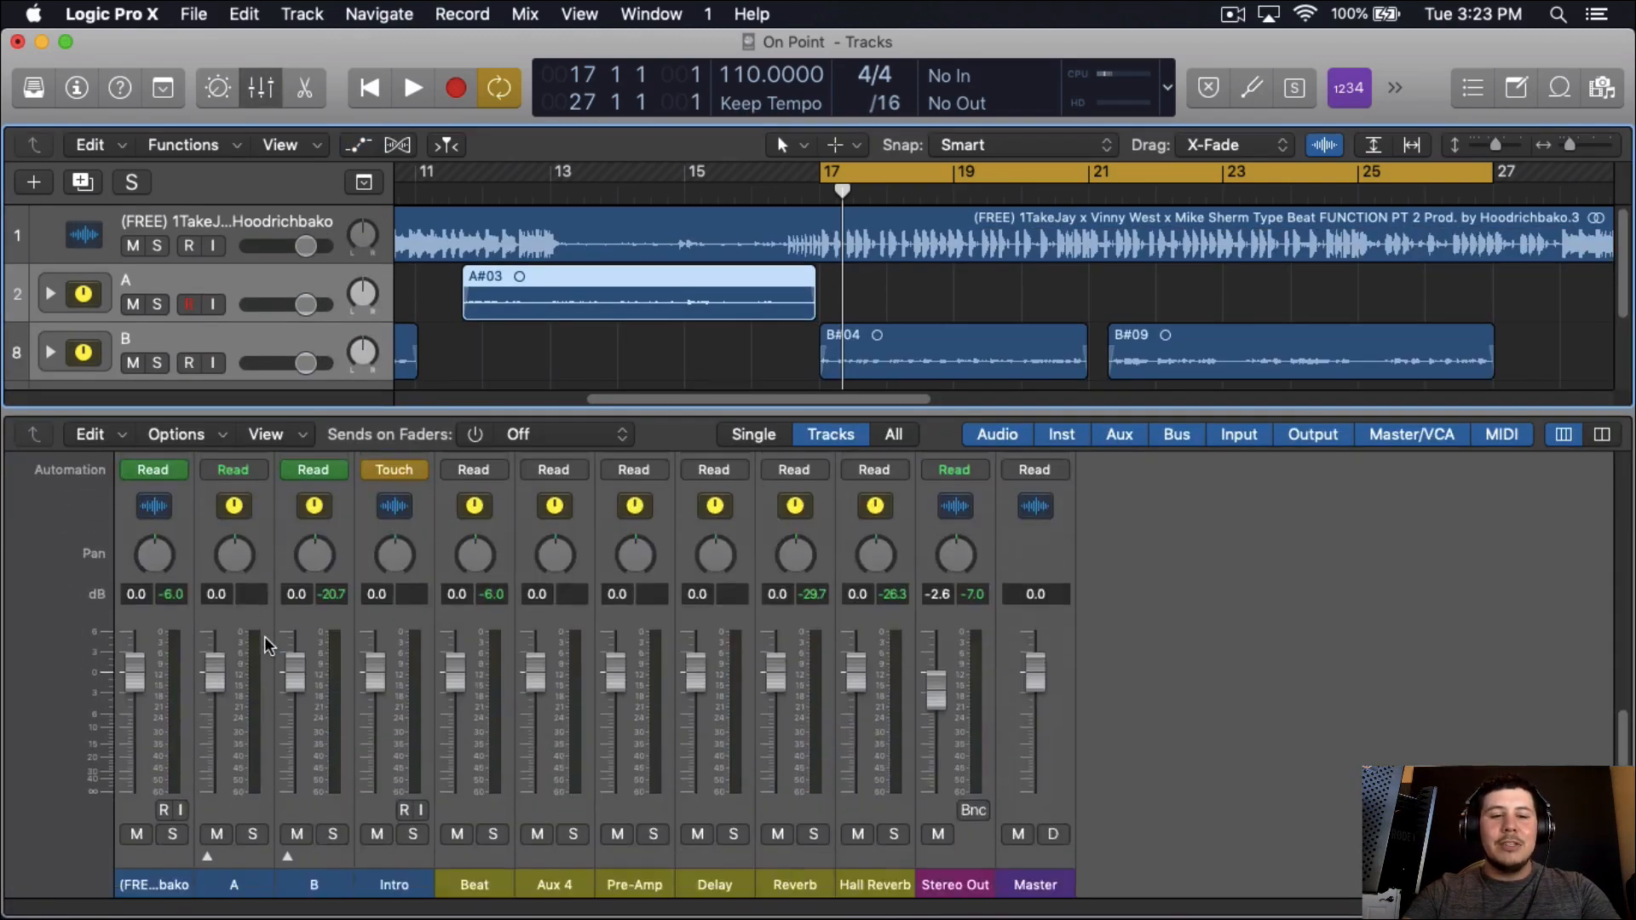
{"action": "scroll", "coordinate": [264, 636], "scroll_direction": "up", "scroll_amount": 6}
{"action": "left_click", "coordinate": [341, 503]}
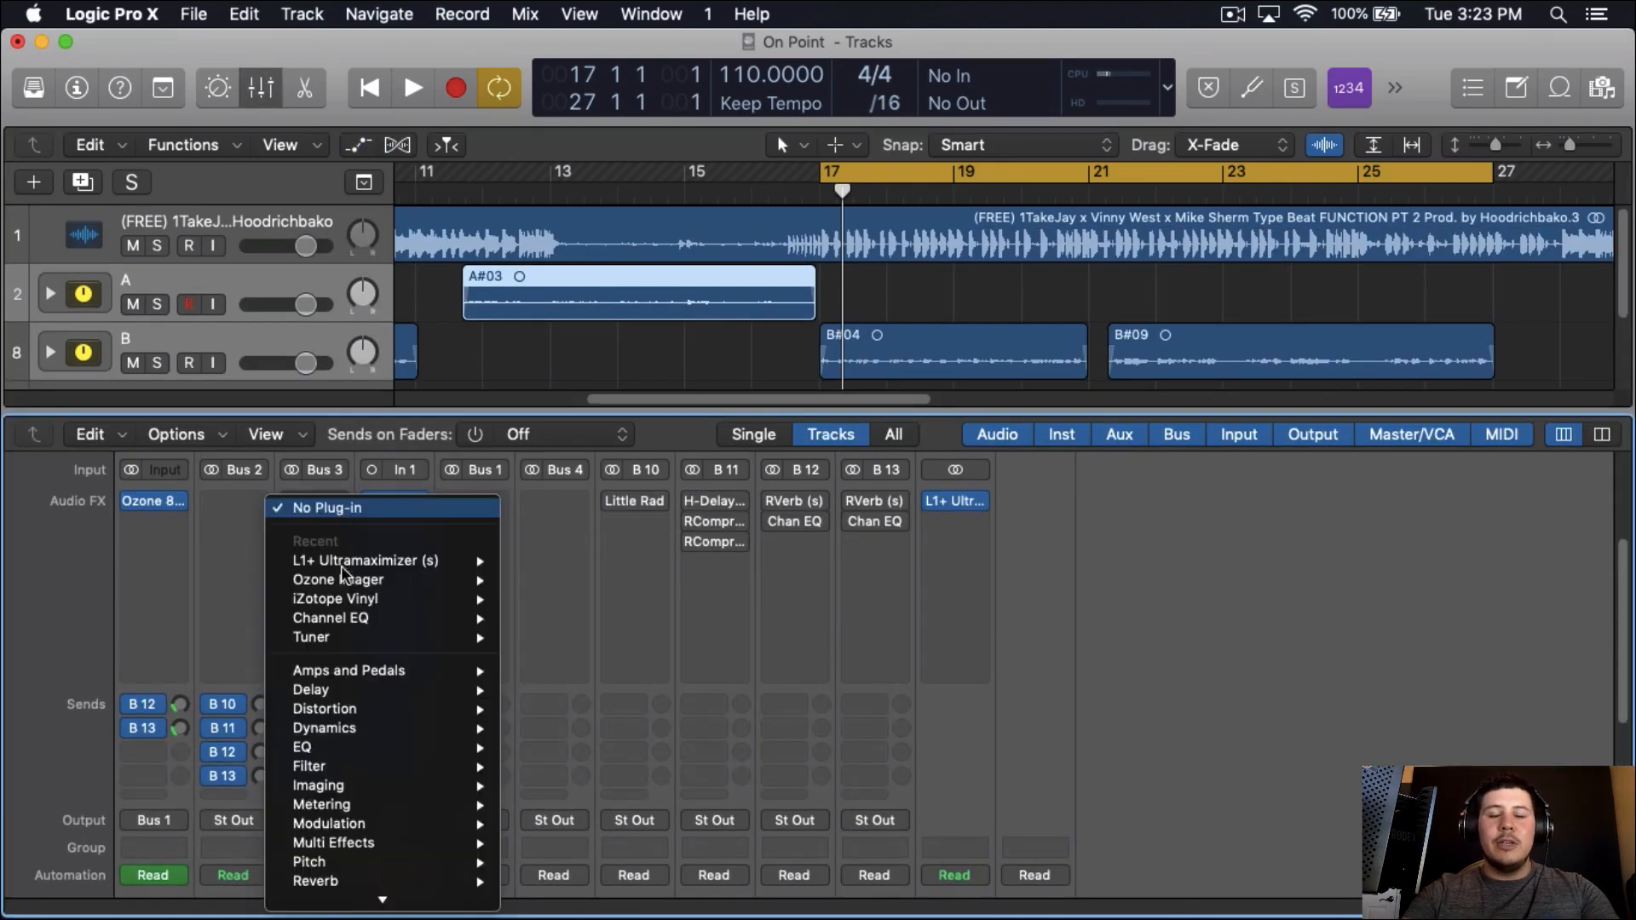
{"action": "mouse_move", "coordinate": [382, 902]}
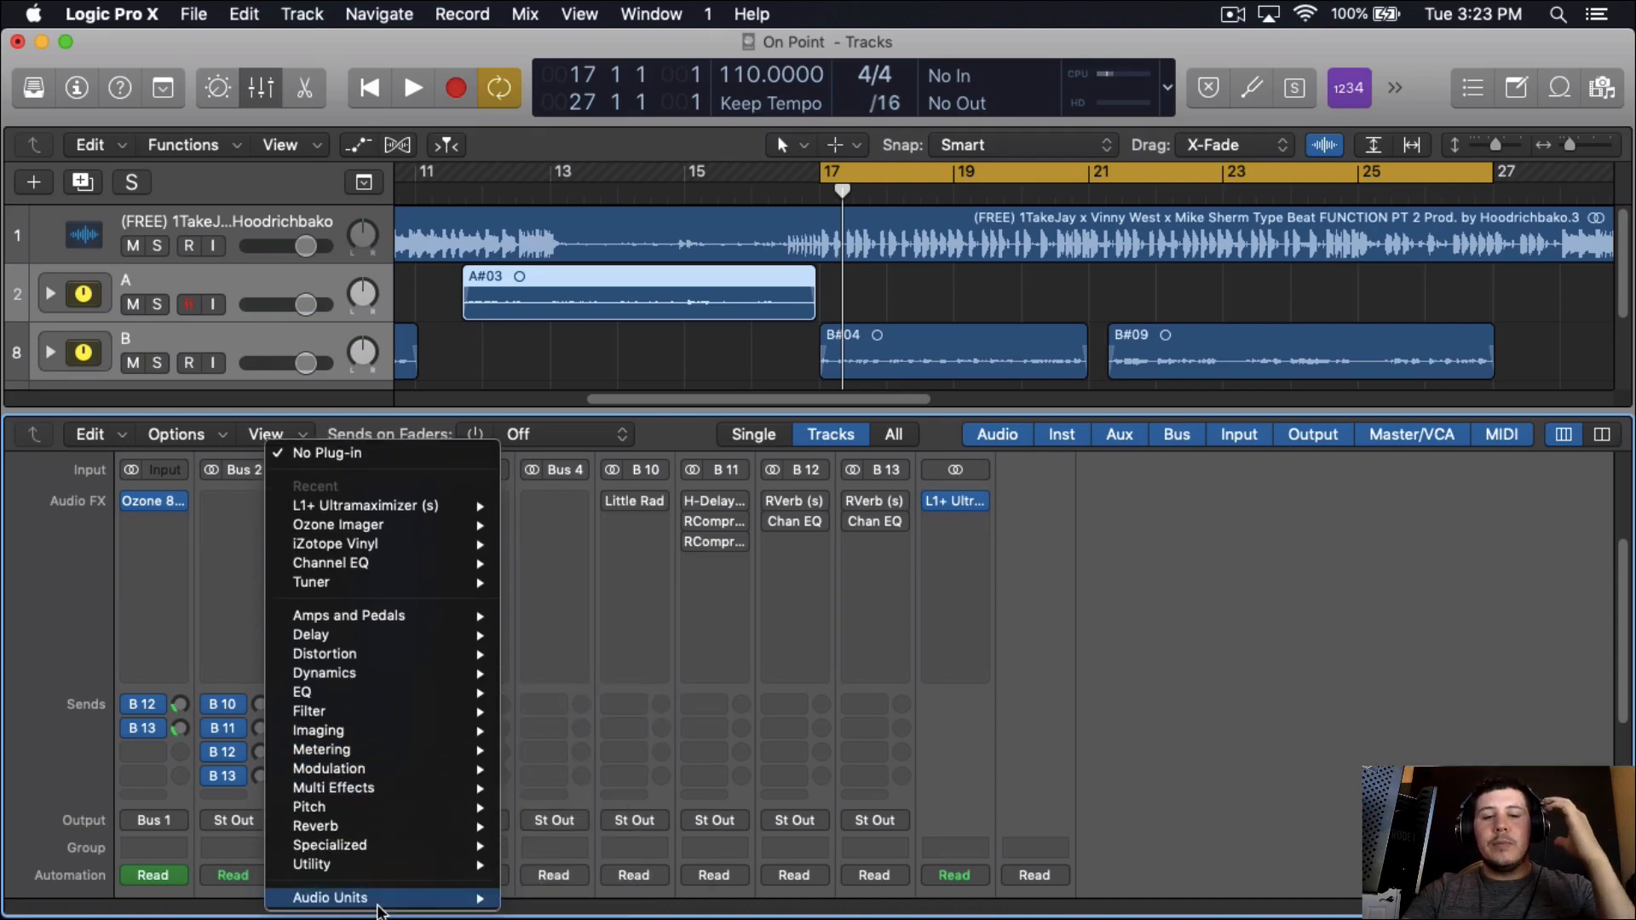
{"action": "mouse_move", "coordinate": [597, 879]}
{"action": "mouse_move", "coordinate": [741, 879]}
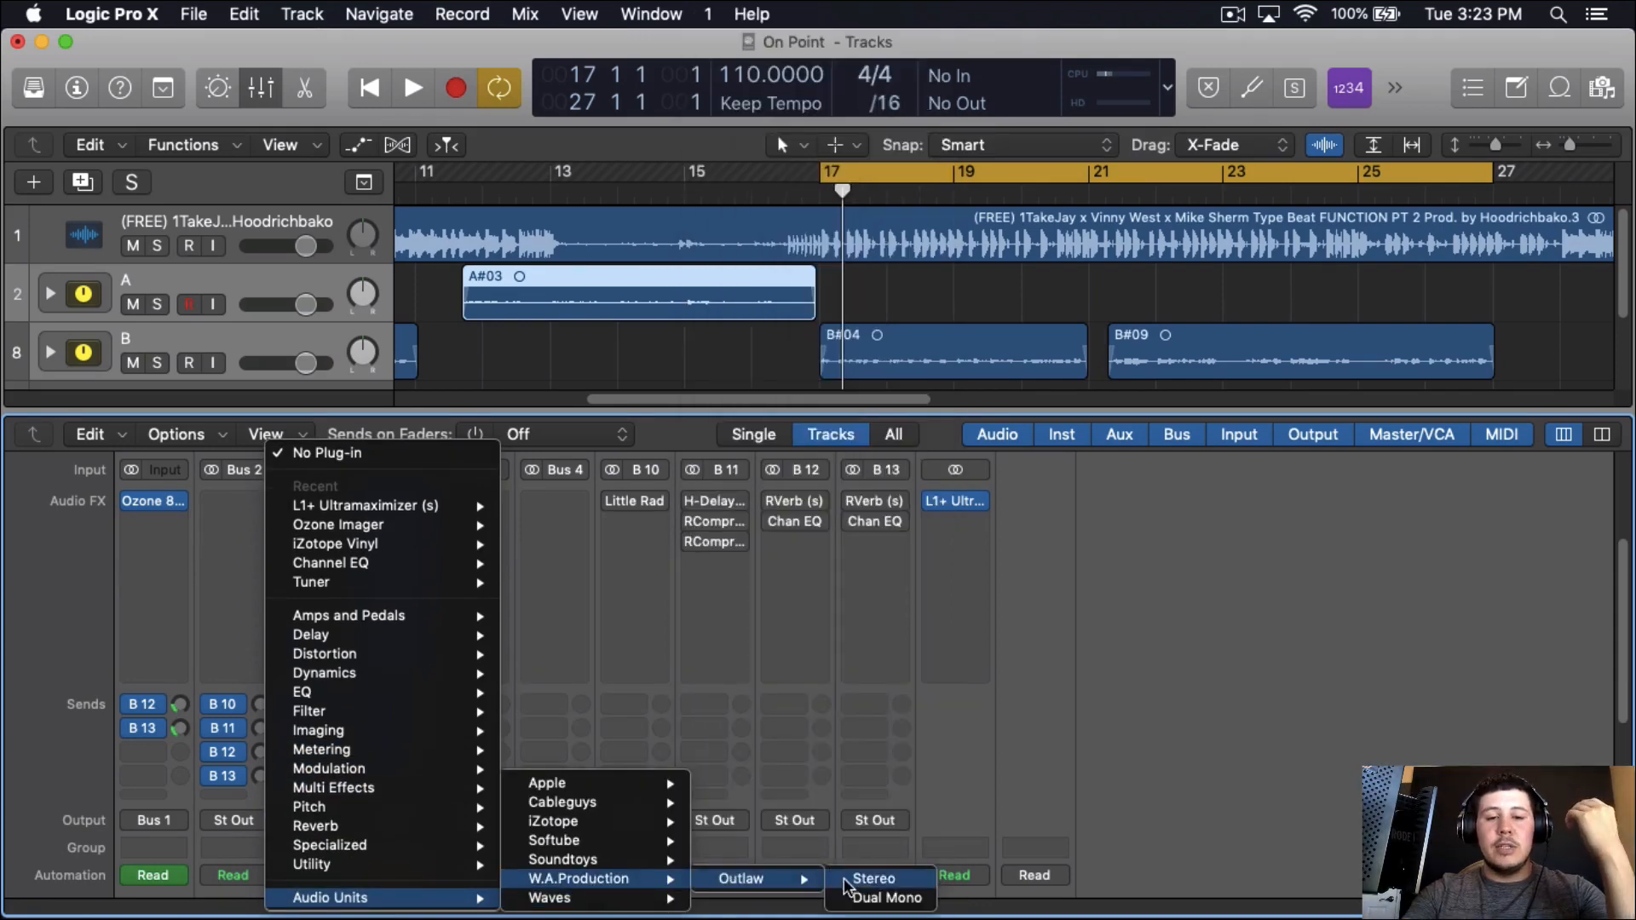
{"action": "left_click", "coordinate": [848, 879]}
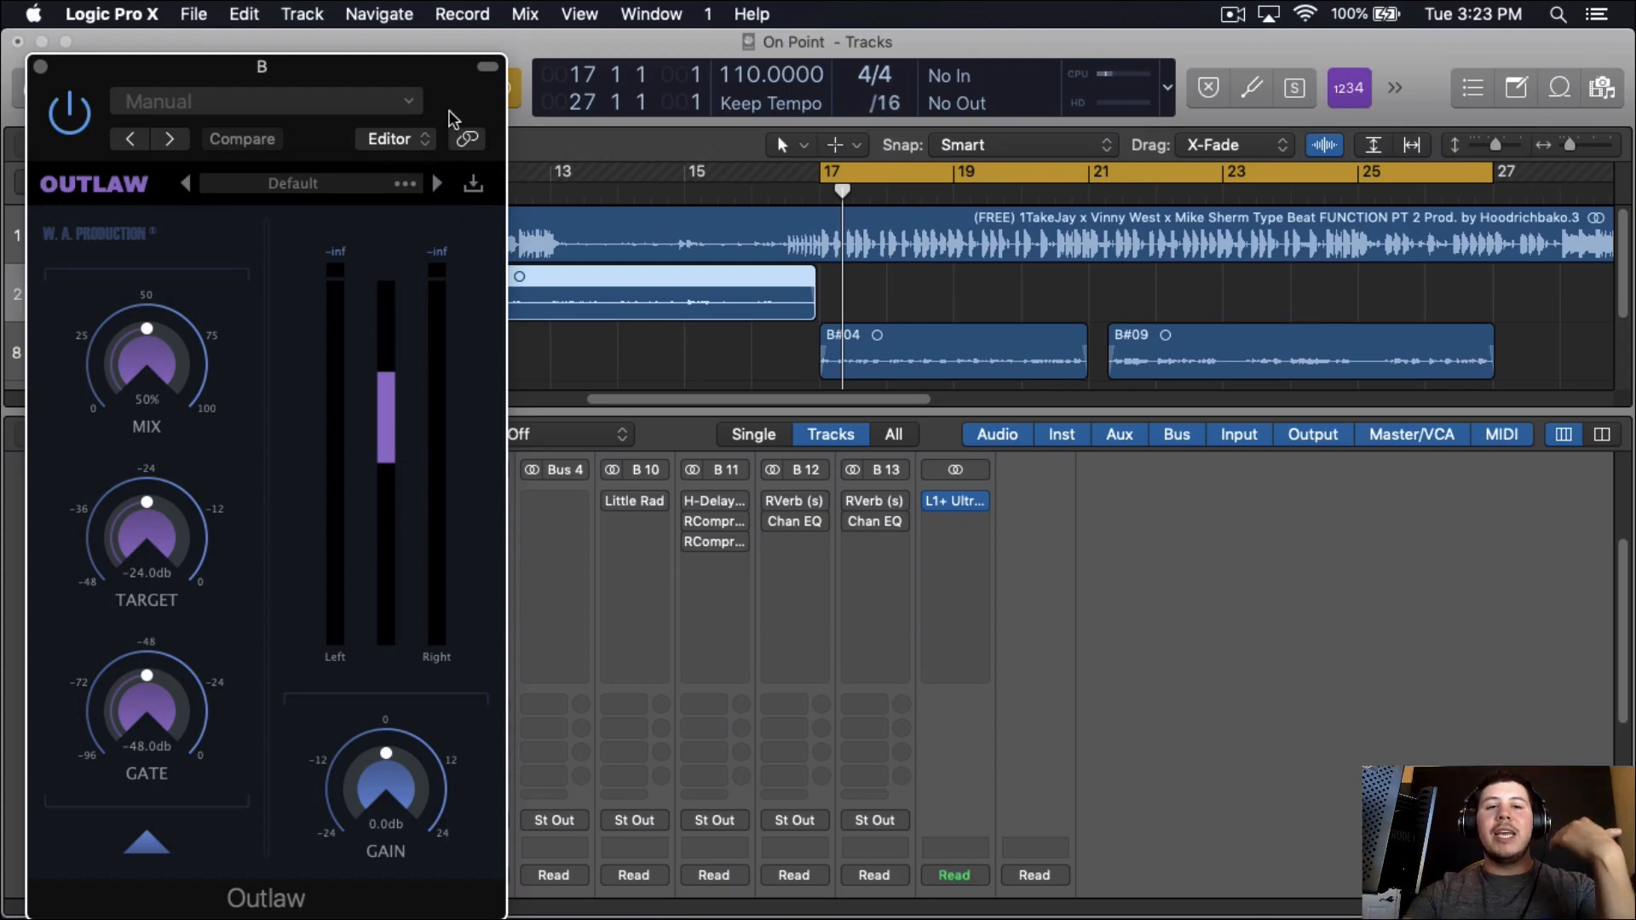
{"action": "left_click_drag", "start_coordinate": [463, 110], "coordinate": [723, 95]}
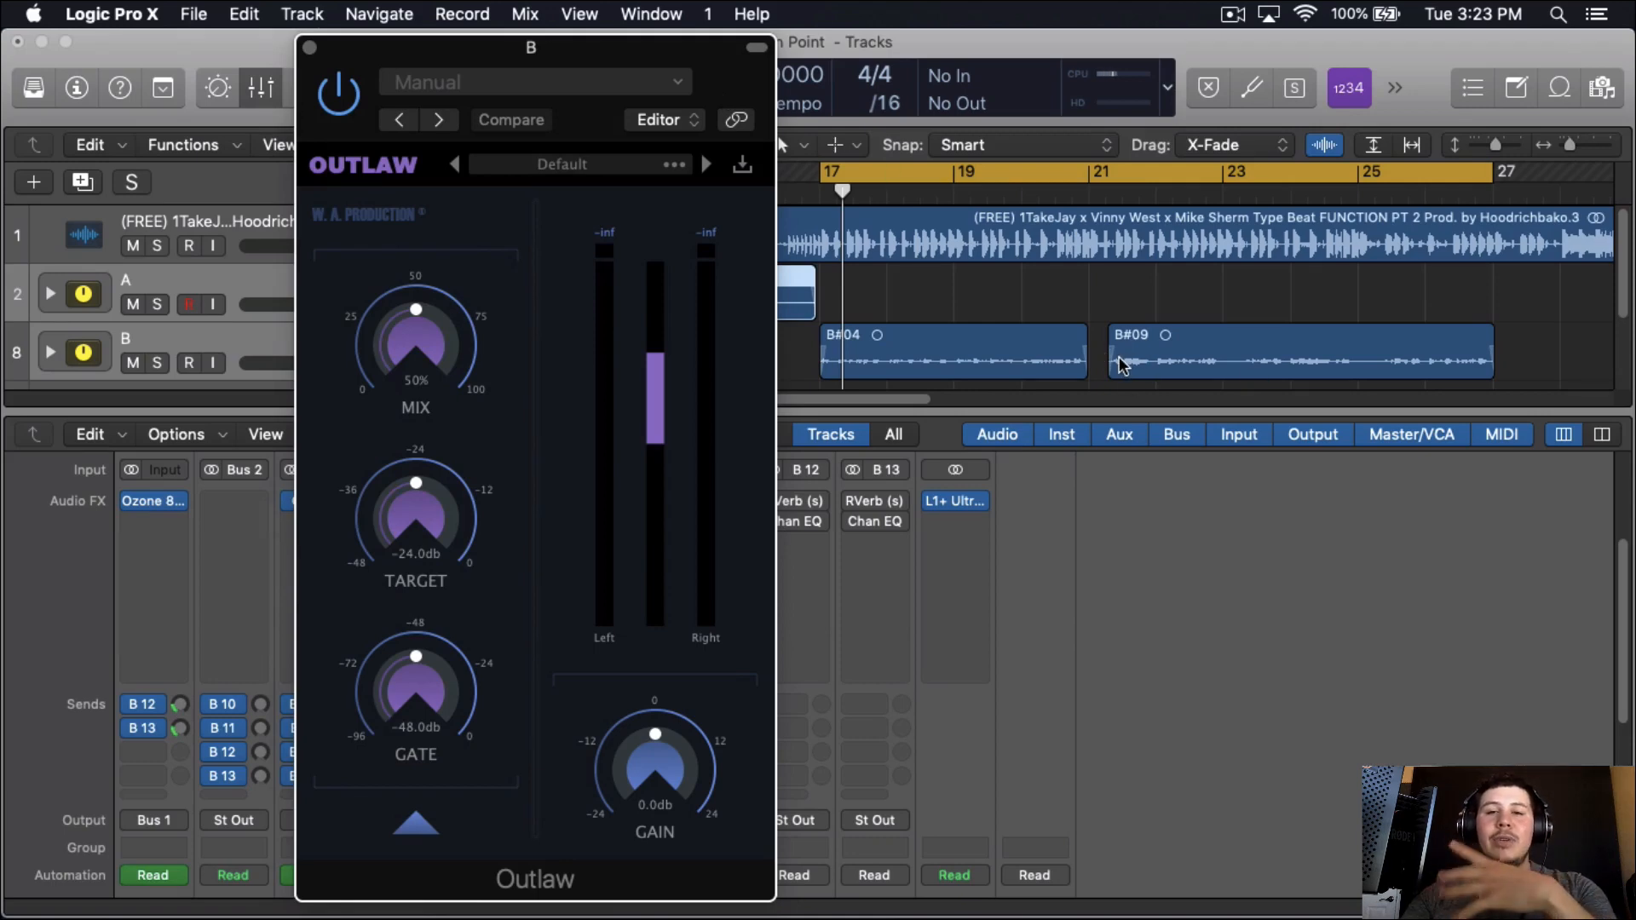
Play the B section, compare the vocal with Outlaw bypassed and active, and close the plug-in.
{"action": "key", "text": "space"}
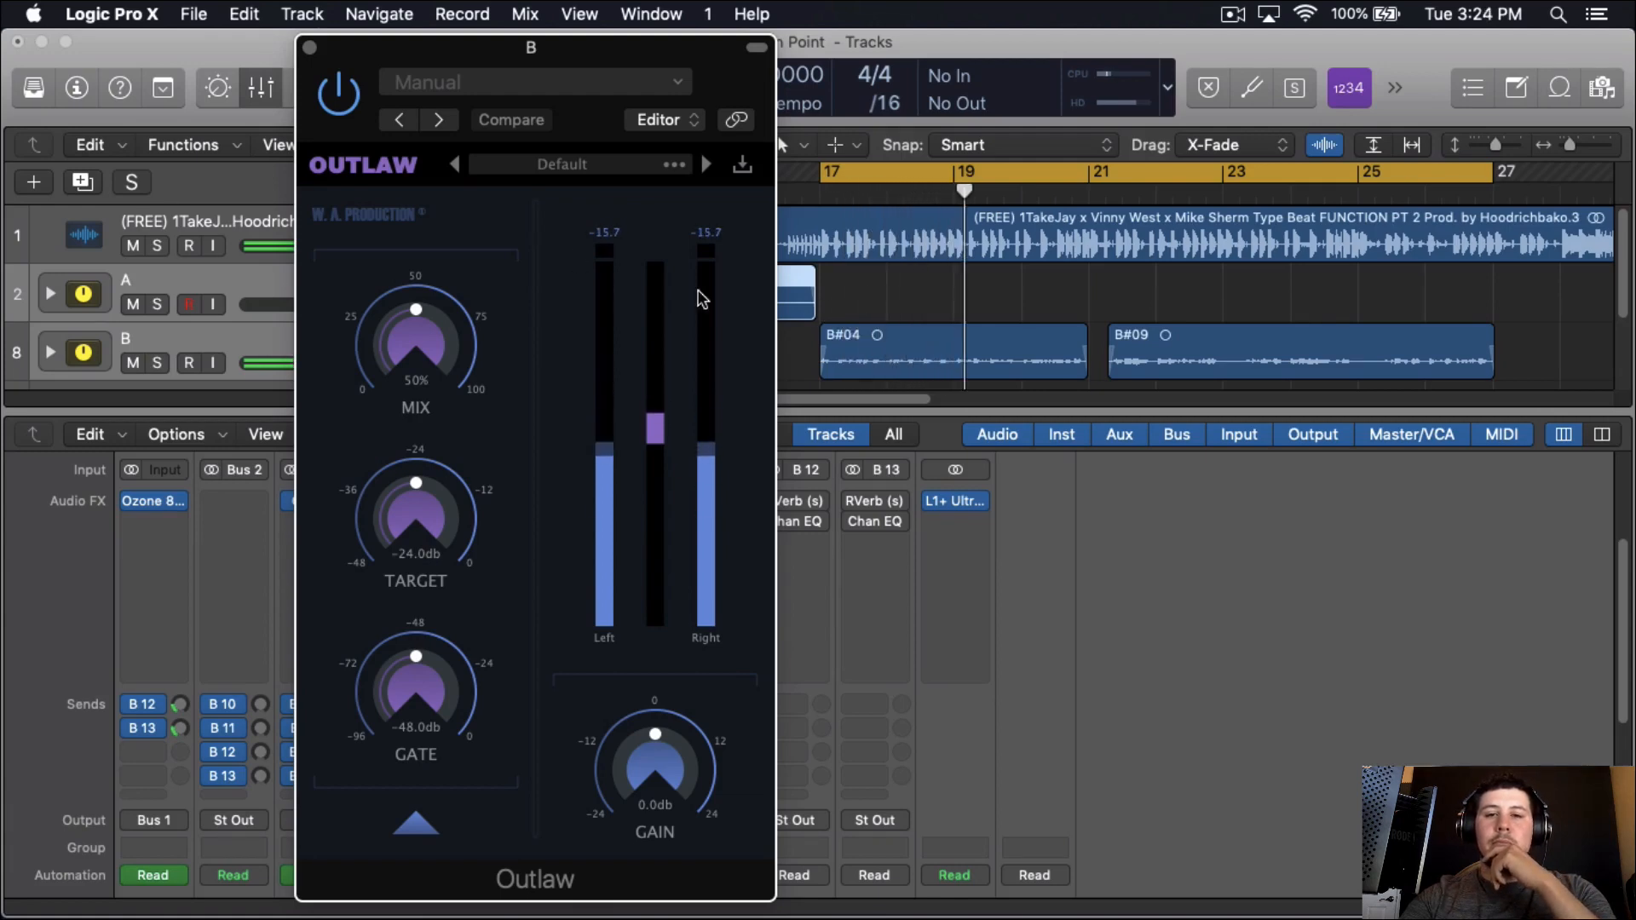
{"action": "left_click", "coordinate": [338, 96]}
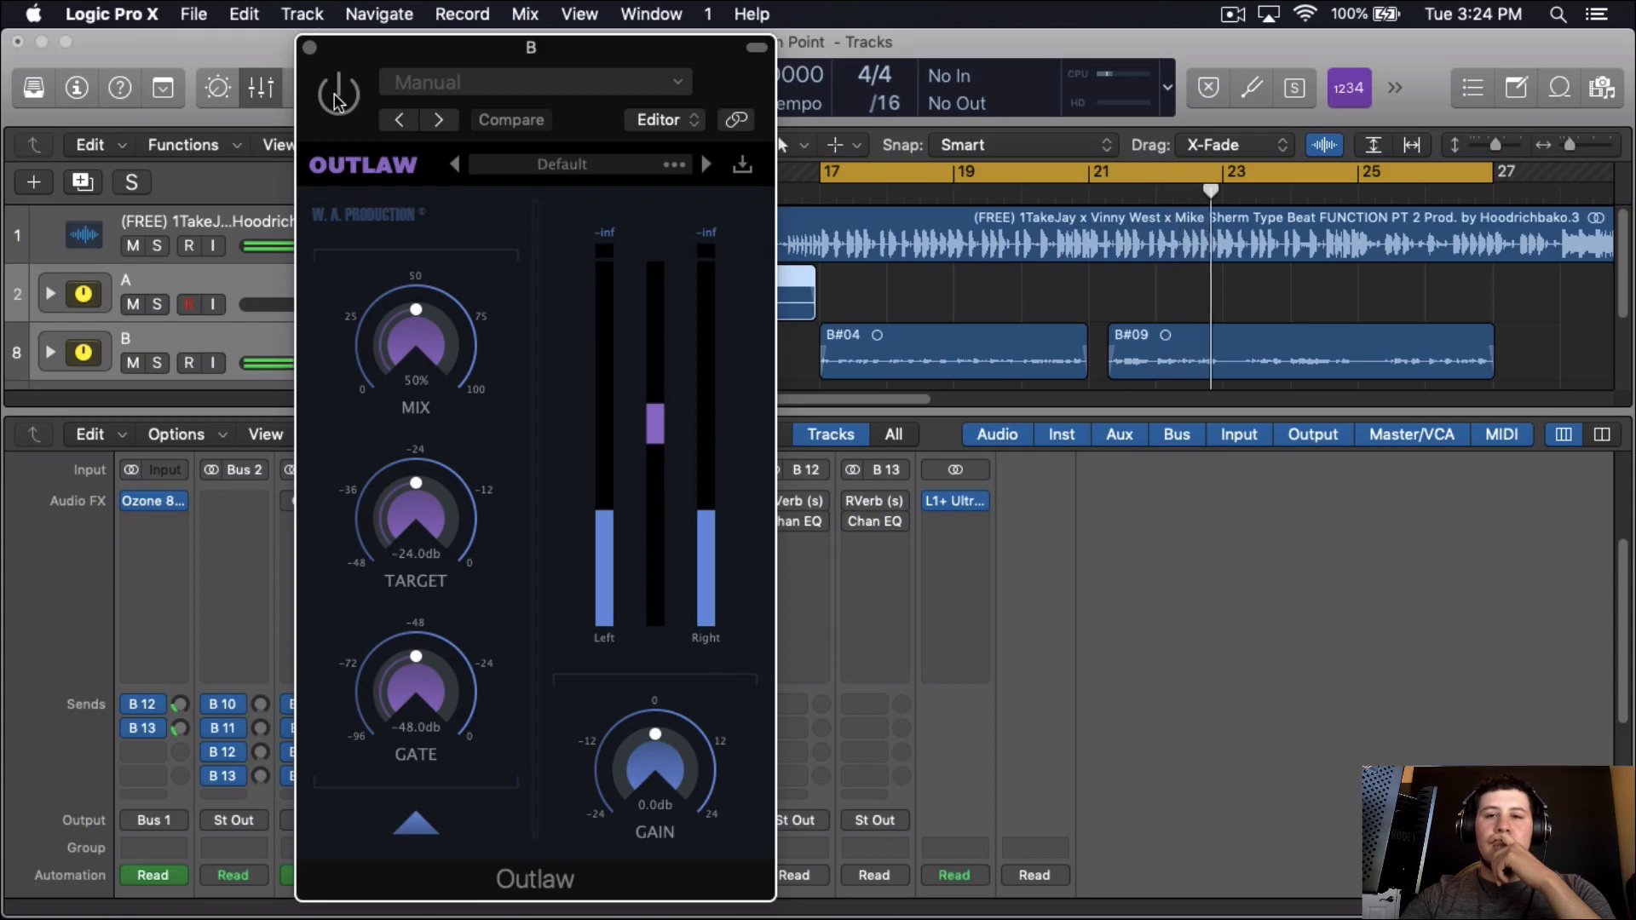
{"action": "left_click", "coordinate": [338, 95]}
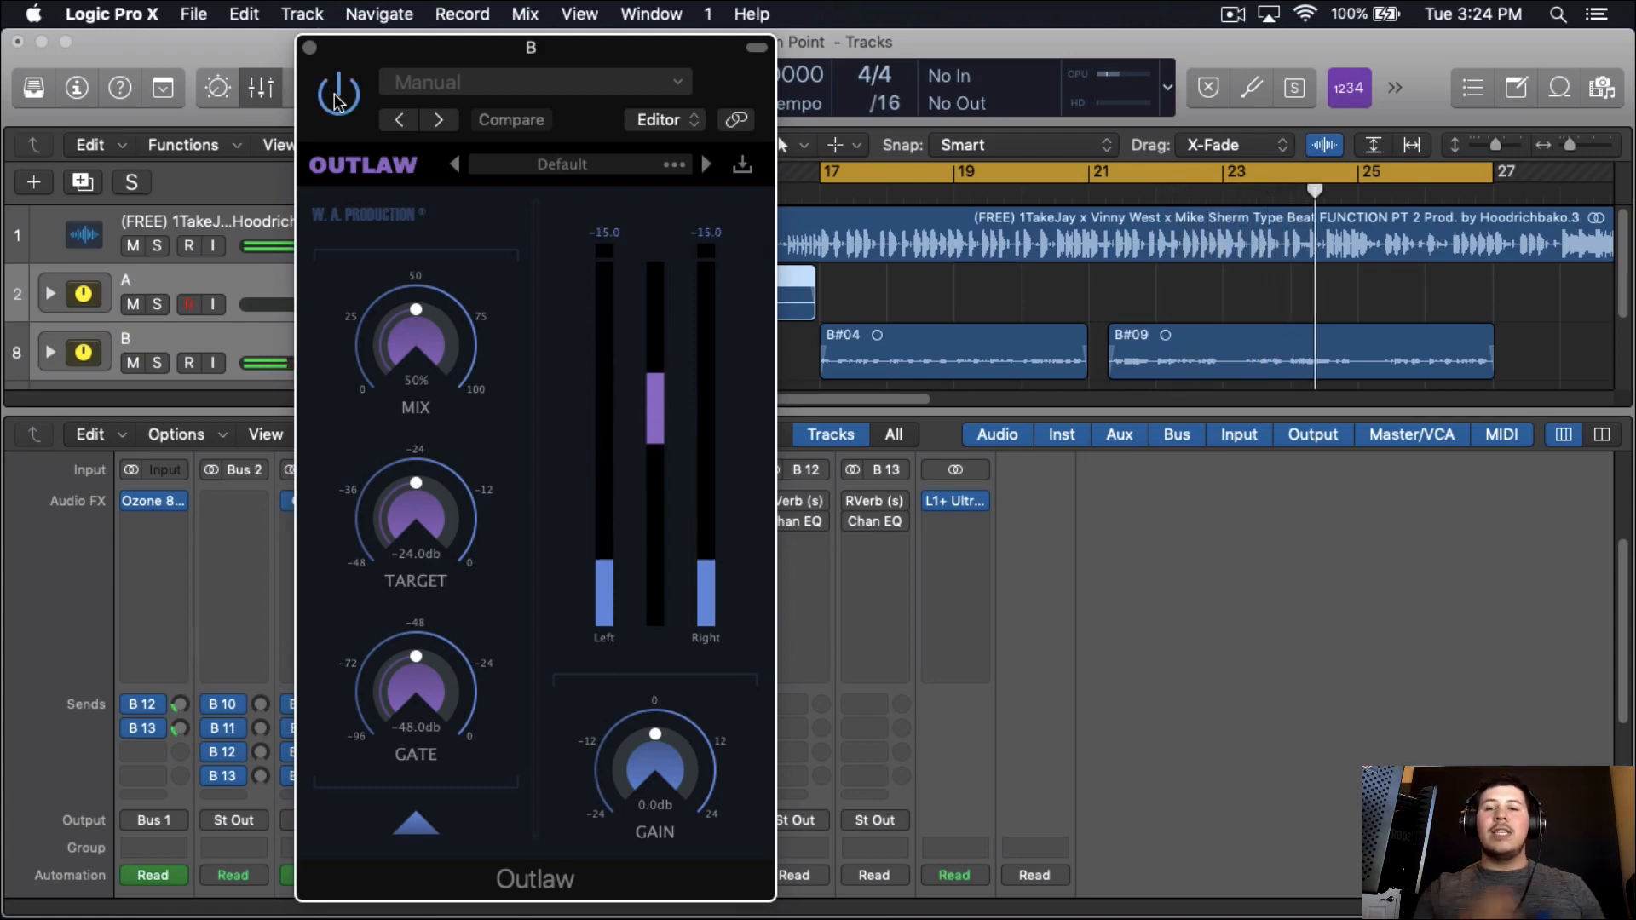
{"action": "key", "text": "space"}
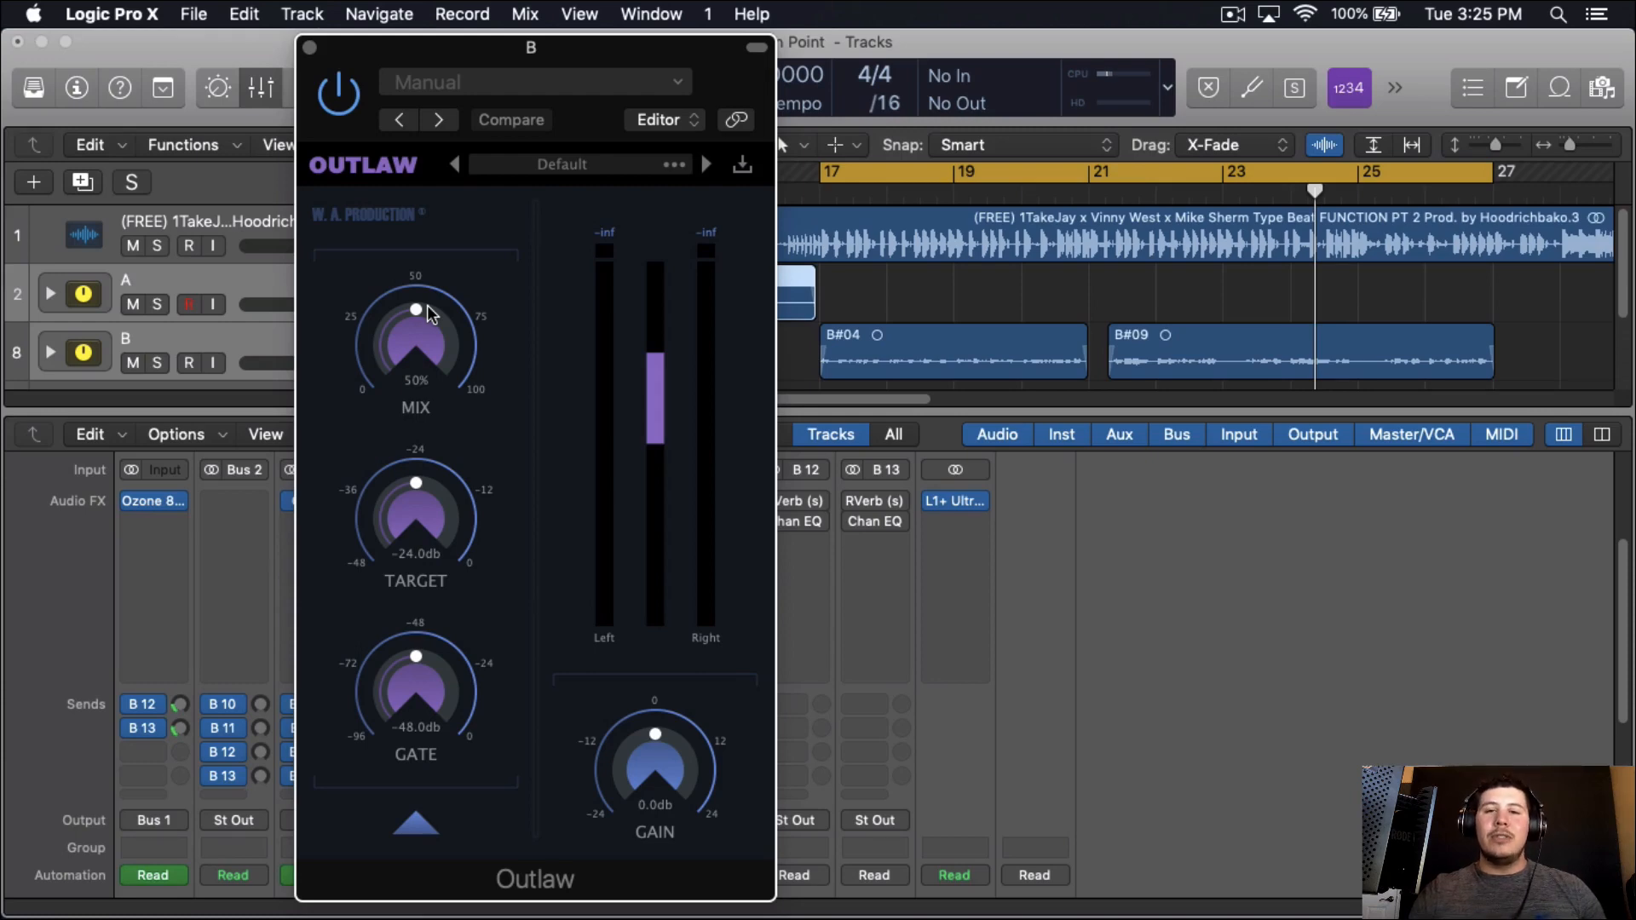
{"action": "left_click", "coordinate": [309, 47]}
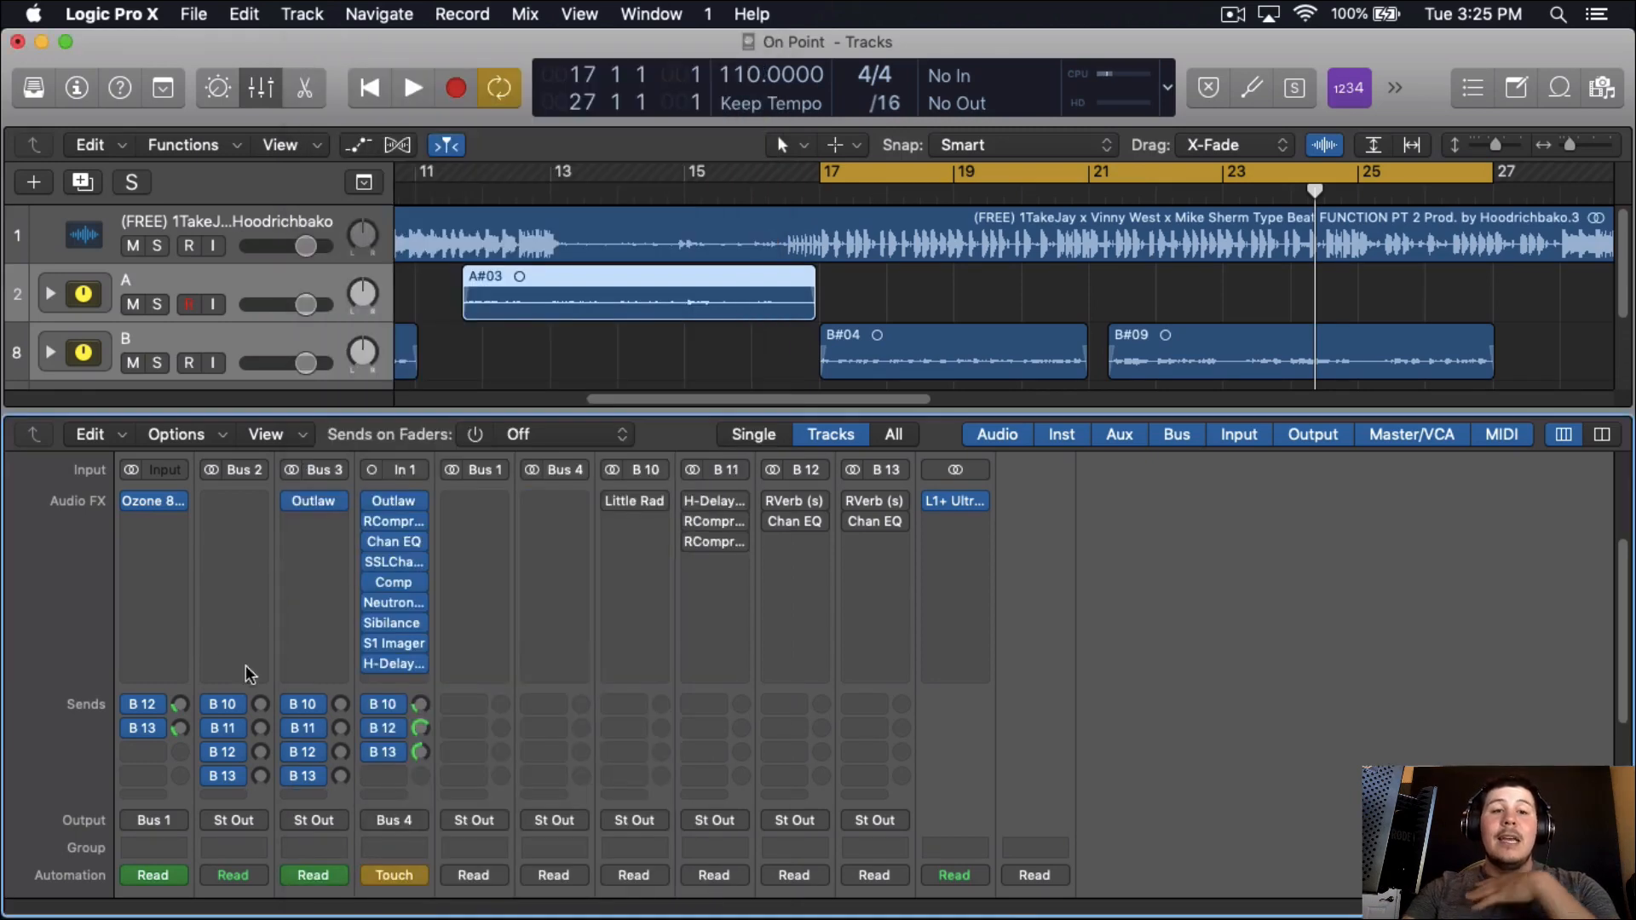
Insert a stereo Compressor after Outlaw on the B channel and choose the Vintage FET model.
{"action": "left_click", "coordinate": [314, 528]}
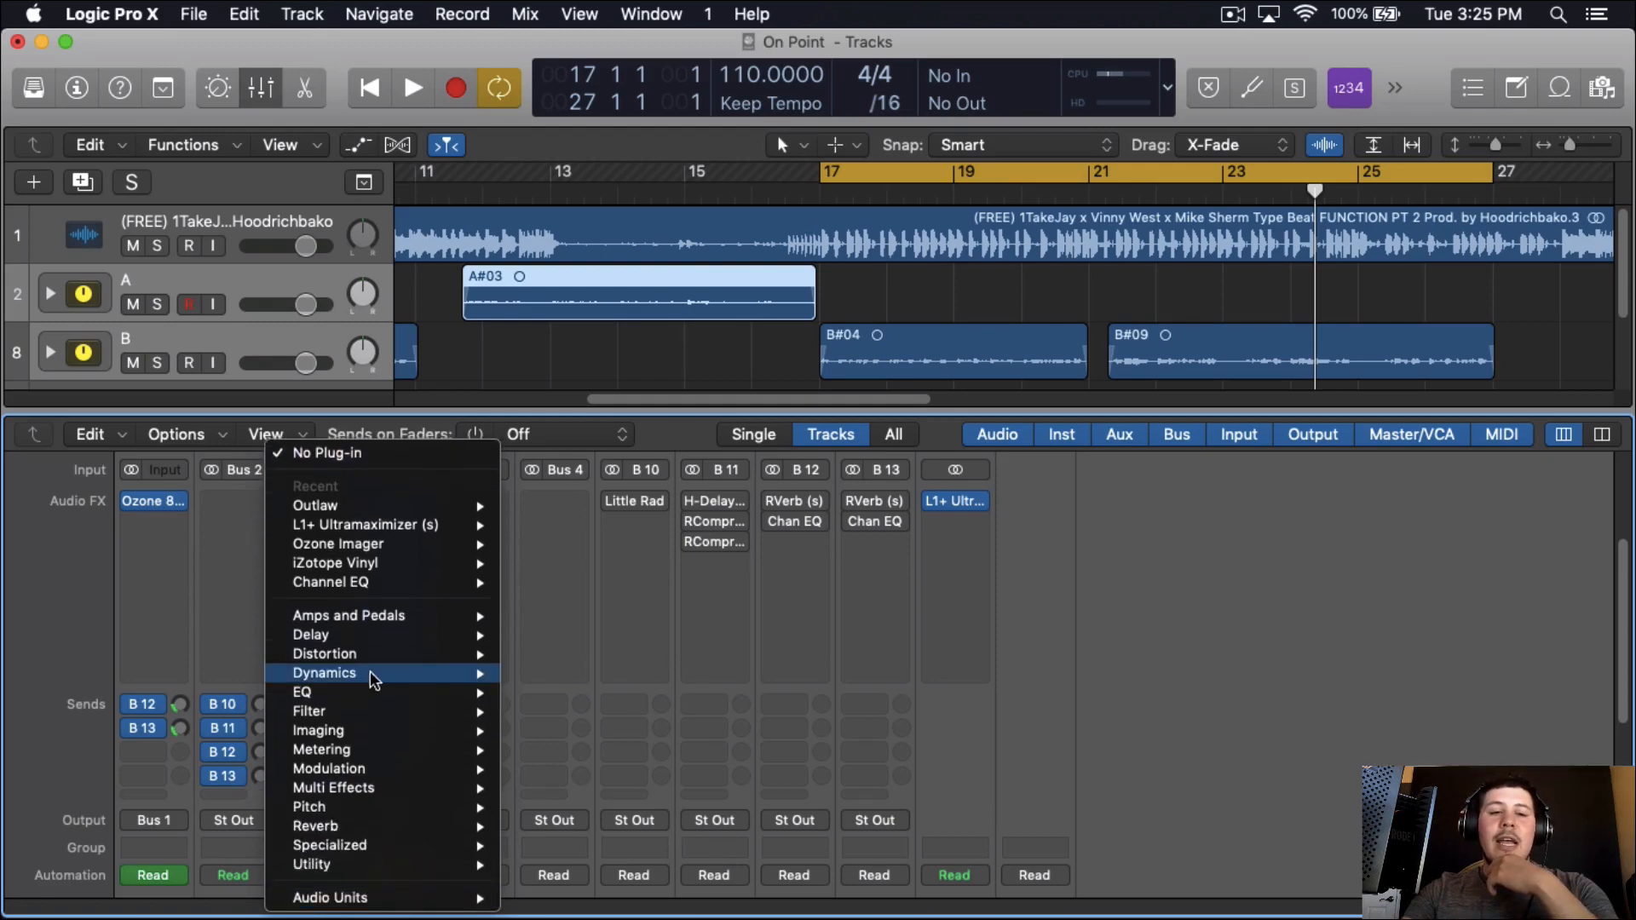
{"action": "mouse_move", "coordinate": [372, 680]}
{"action": "mouse_move", "coordinate": [668, 693]}
{"action": "left_click", "coordinate": [758, 692]}
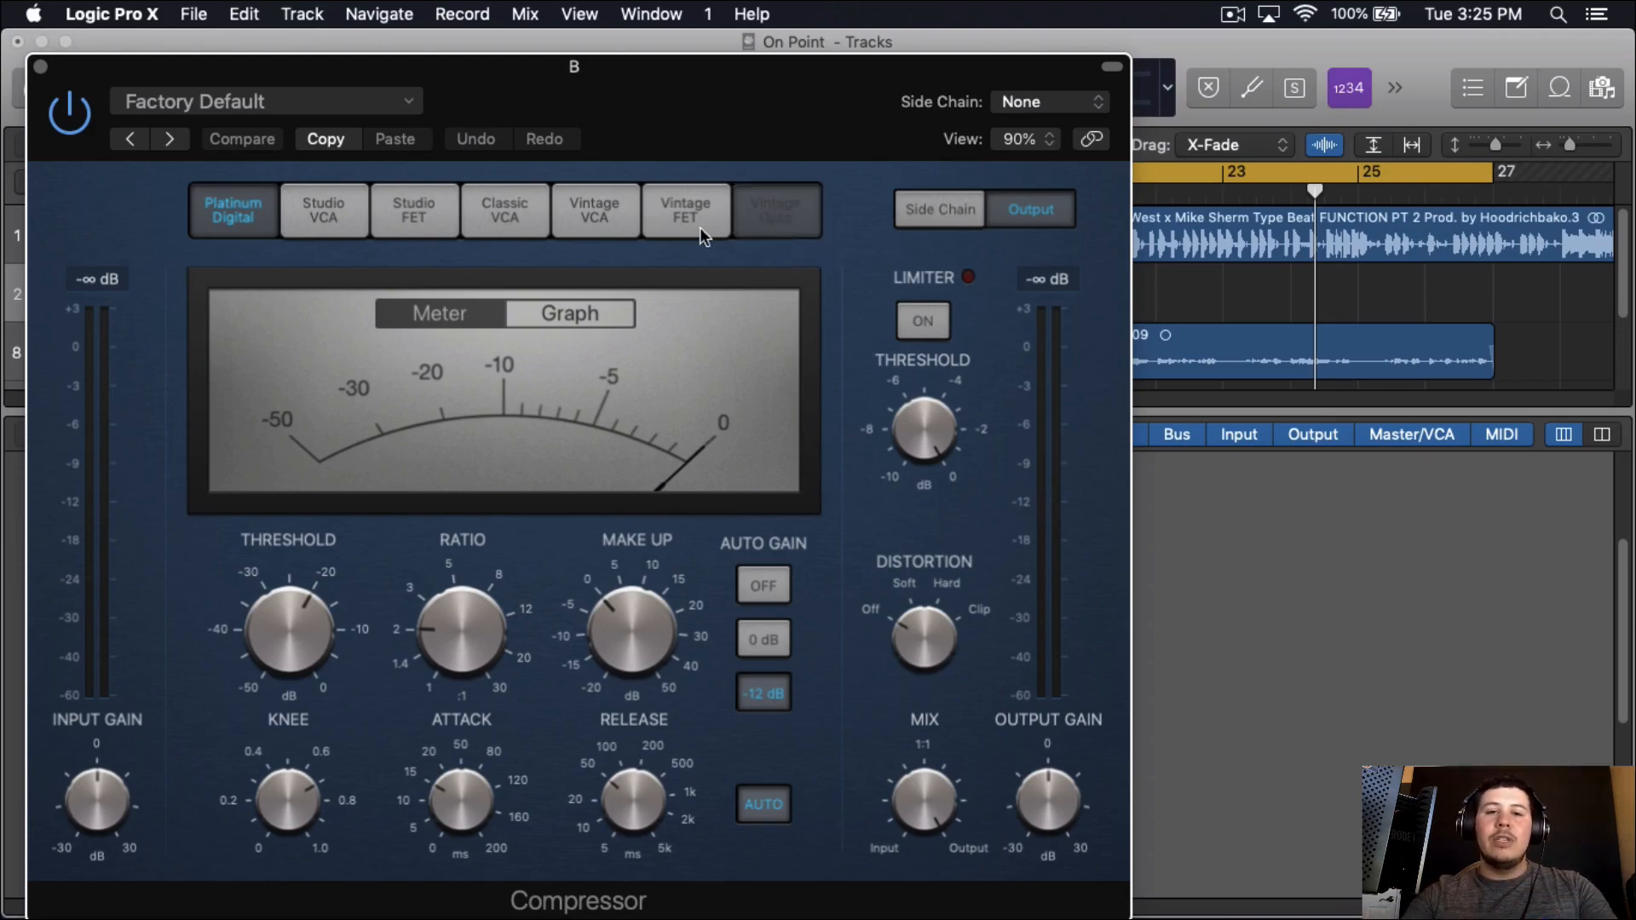
{"action": "left_click", "coordinate": [681, 214]}
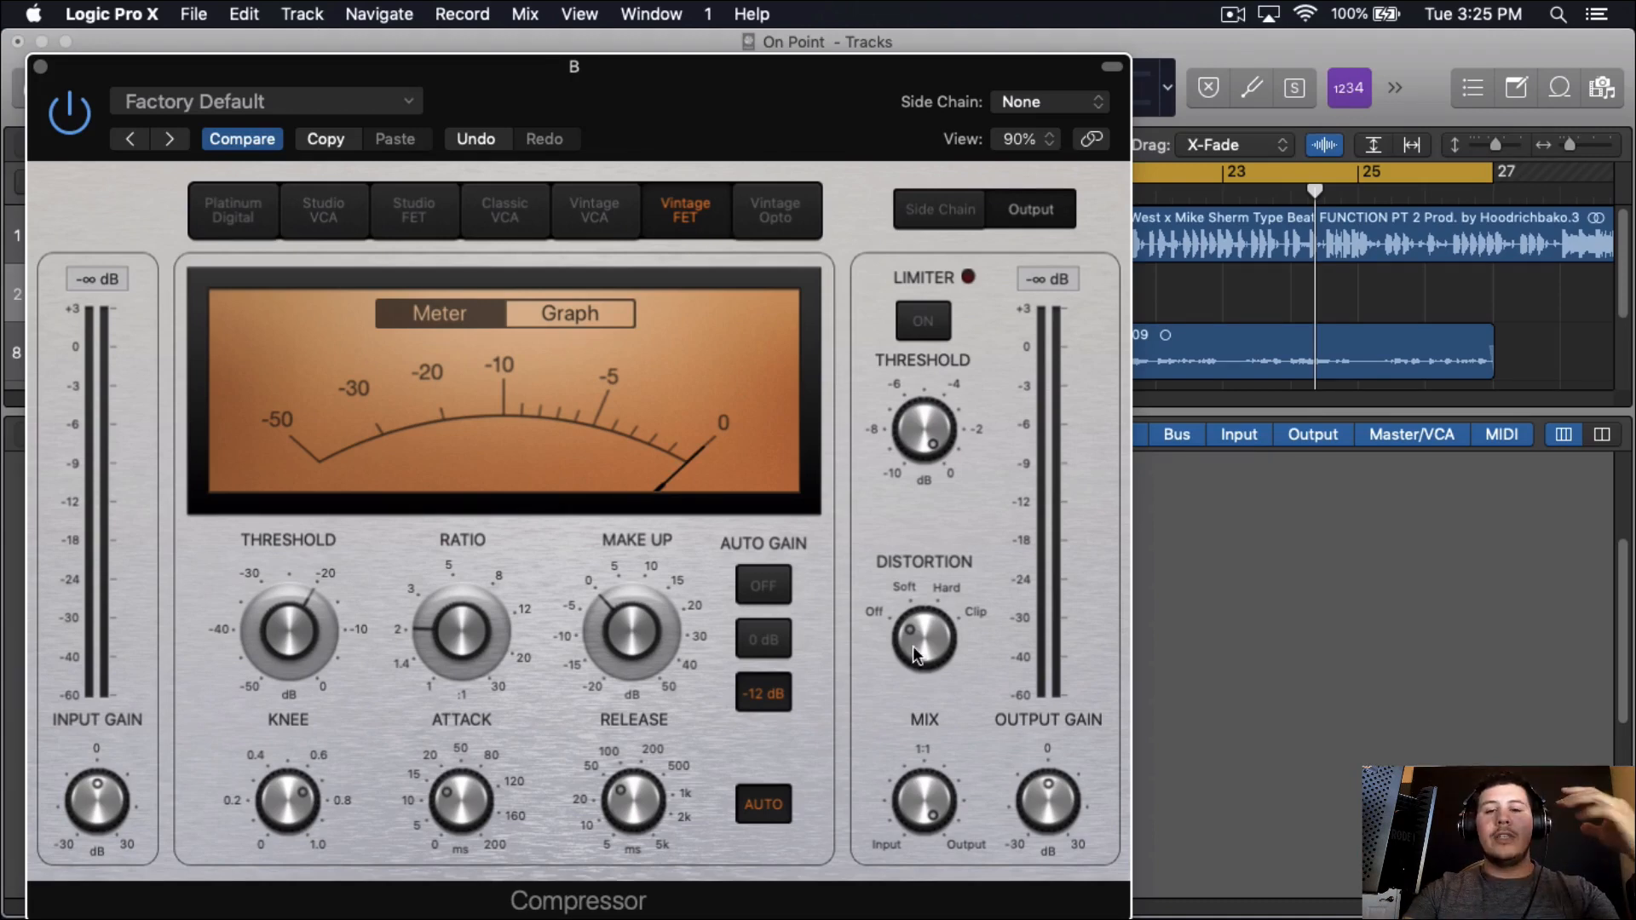
Try Soft distortion on the compressor and switch its Auto Gain off.
{"action": "left_click_drag", "start_coordinate": [913, 646], "coordinate": [910, 641]}
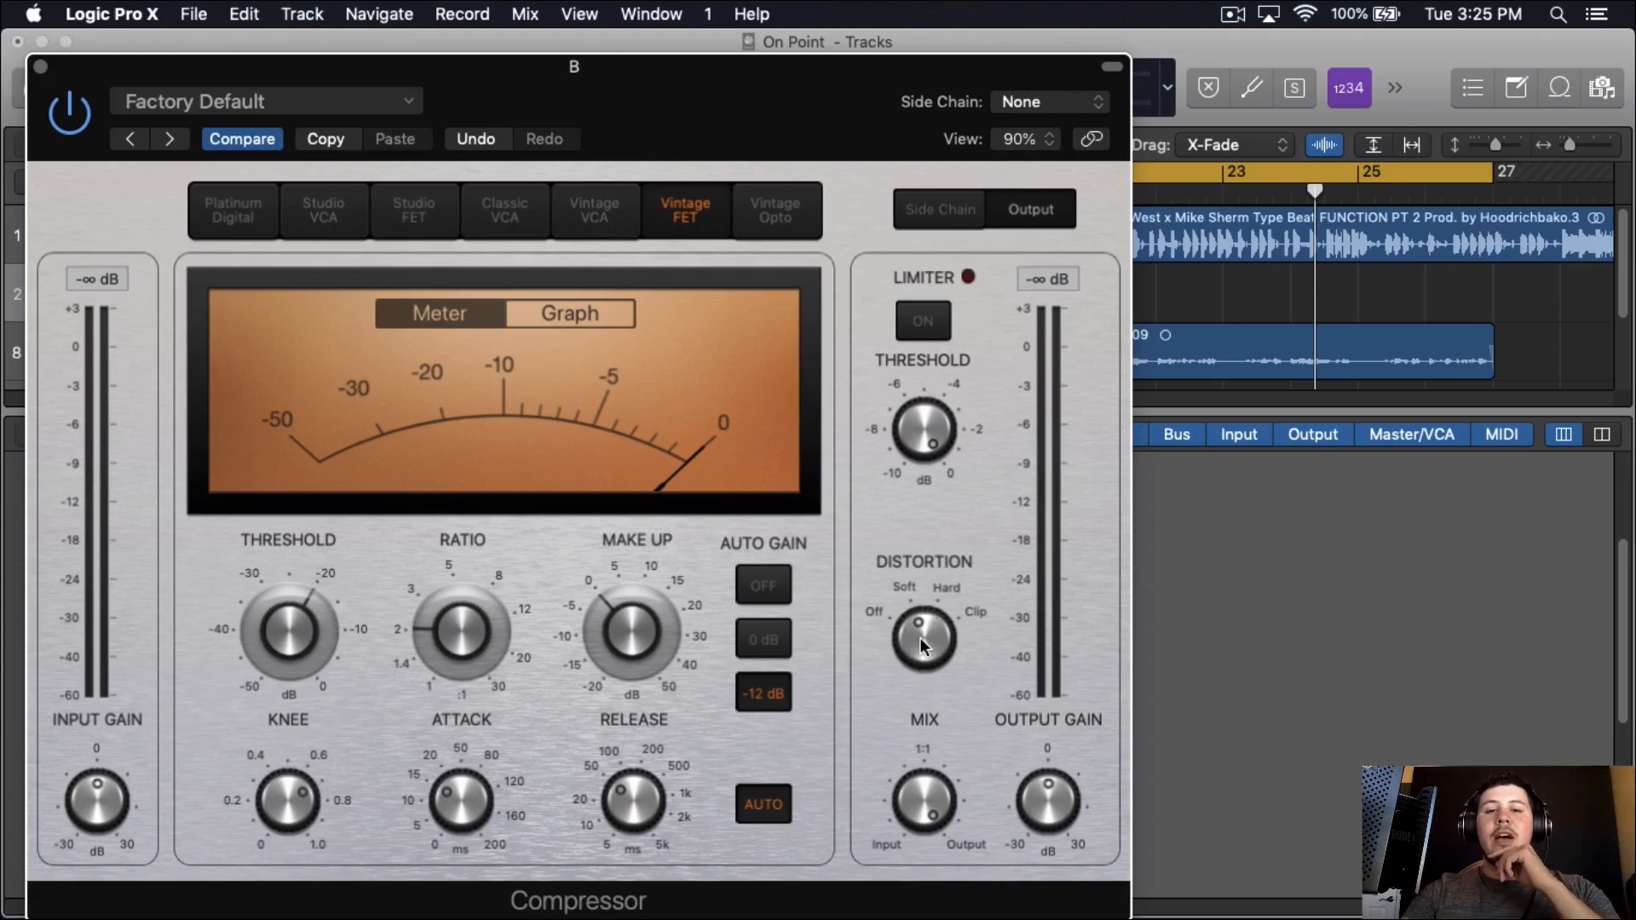
{"action": "left_click_drag", "start_coordinate": [806, 106], "coordinate": [857, 83]}
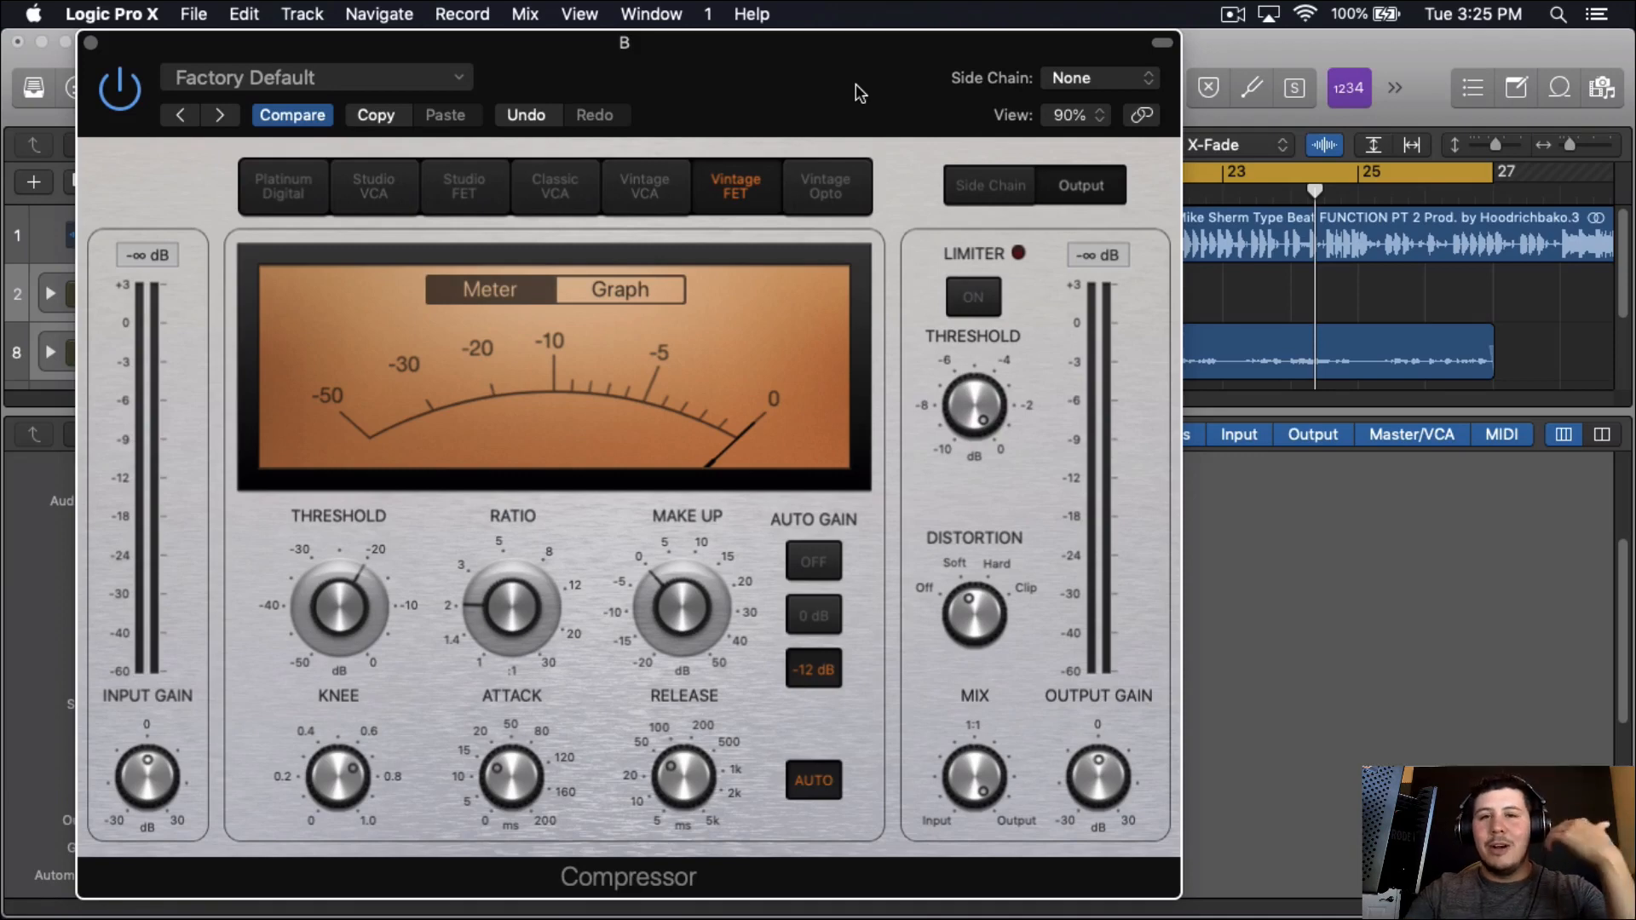
{"action": "mouse_move", "coordinate": [489, 629]}
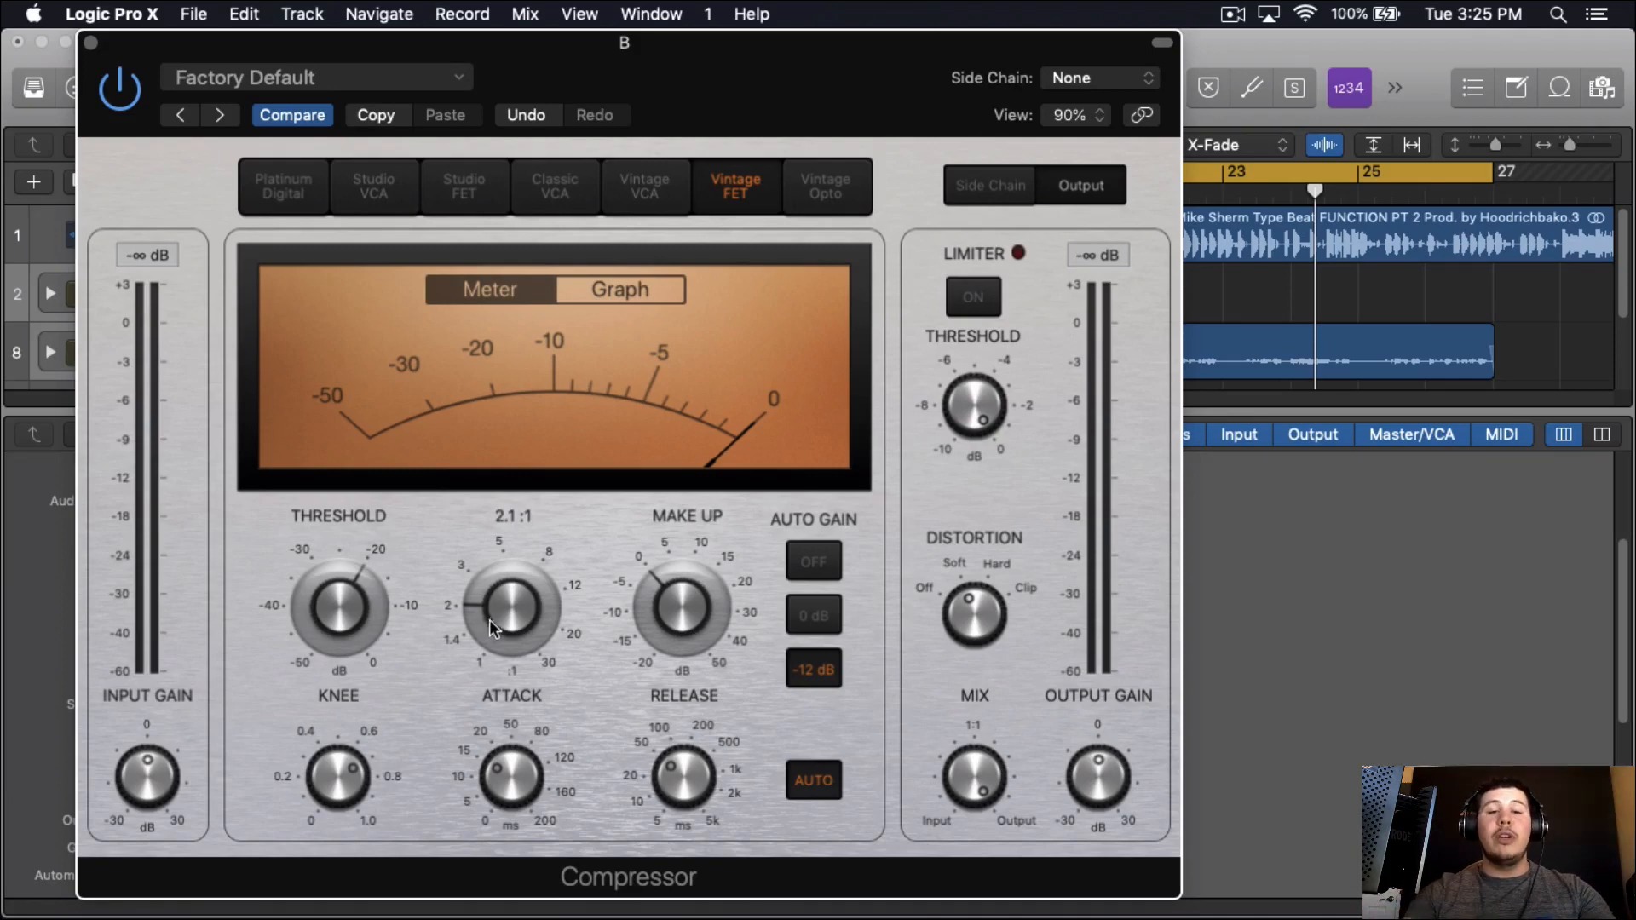
{"action": "left_click", "coordinate": [792, 561]}
{"action": "mouse_move", "coordinate": [305, 669]}
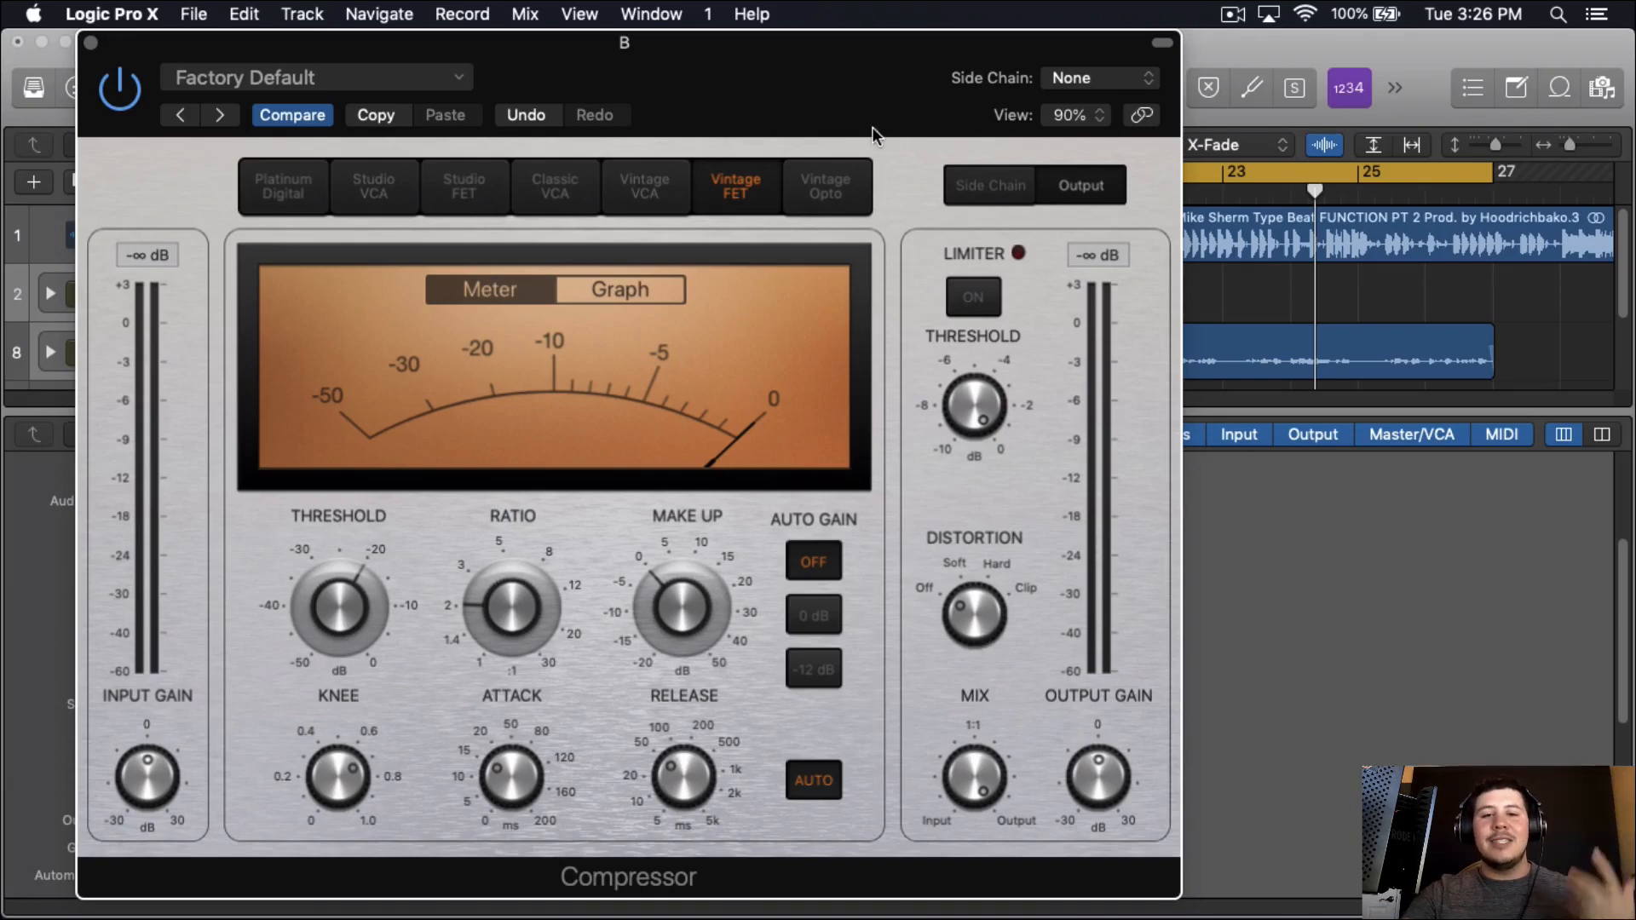
{"action": "left_click_drag", "start_coordinate": [872, 126], "coordinate": [927, 114]}
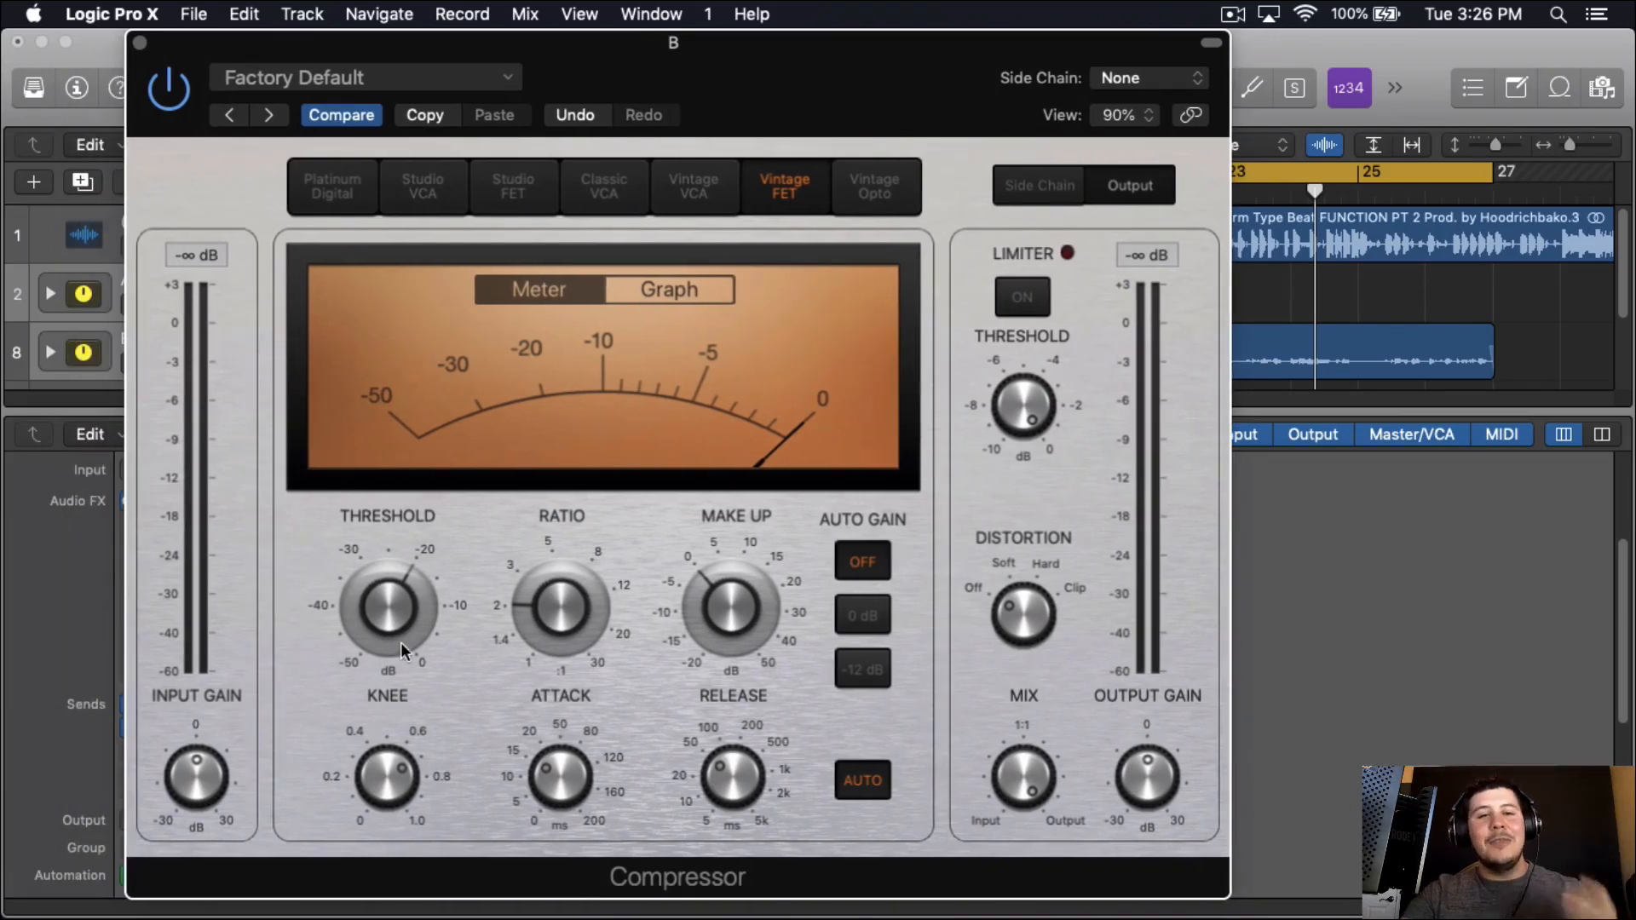
Lower the compressor's threshold to -28.5 dB while playing the B section.
{"action": "mouse_move", "coordinate": [392, 644]}
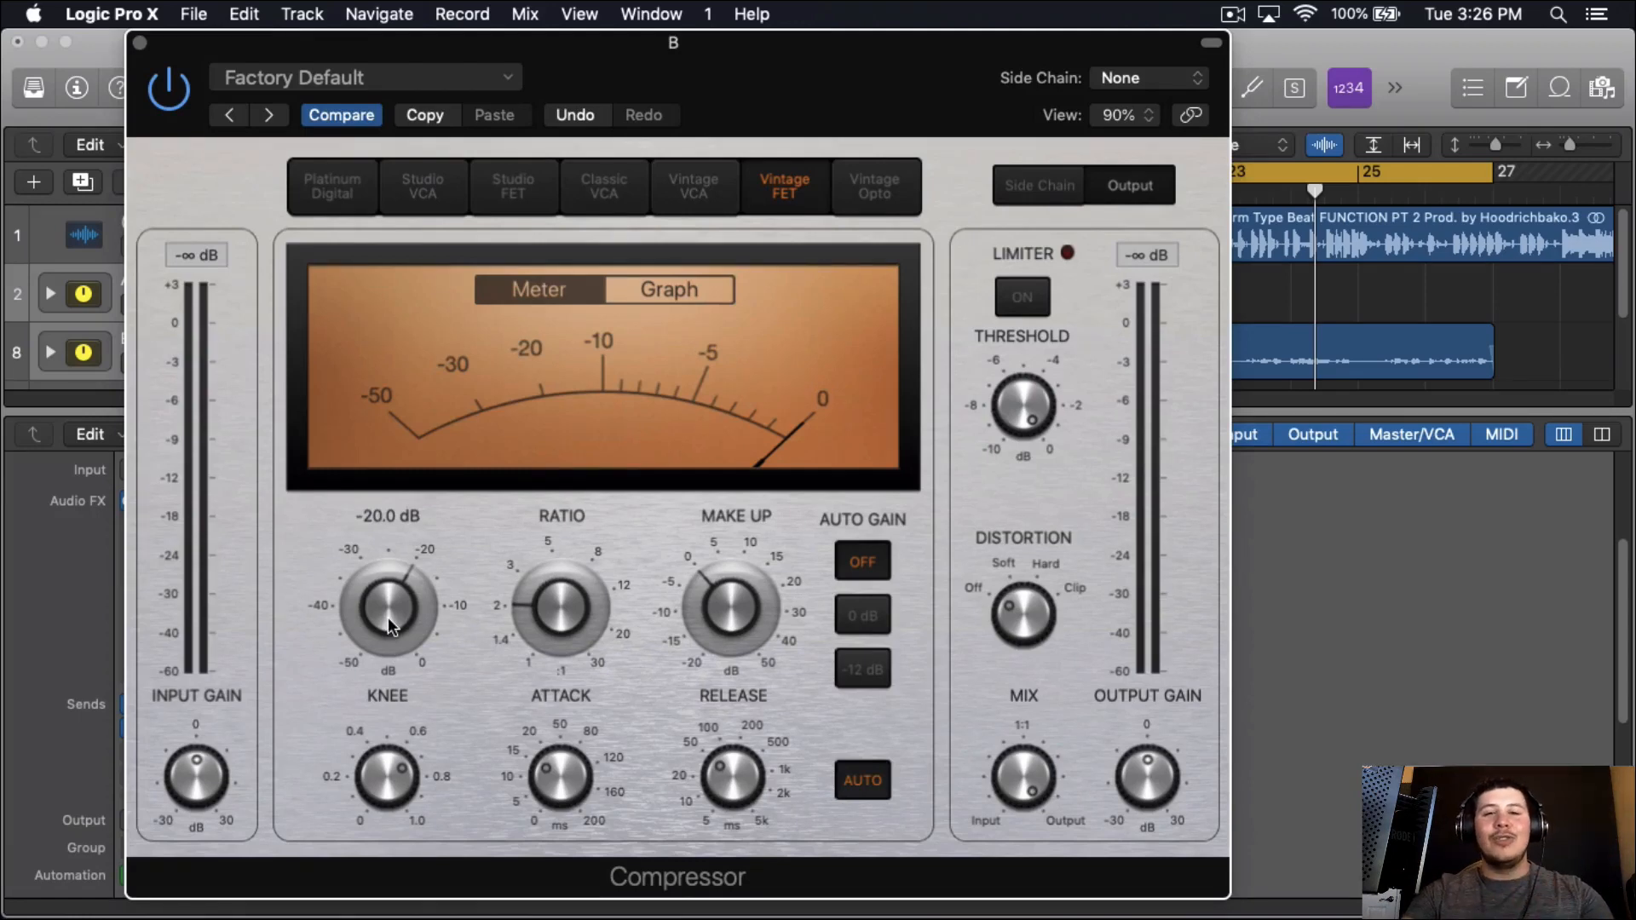
{"action": "key", "text": "space"}
{"action": "scroll", "coordinate": [387, 617], "scroll_direction": "up", "scroll_amount": 2}
{"action": "scroll", "coordinate": [387, 617], "scroll_direction": "down", "scroll_amount": 10}
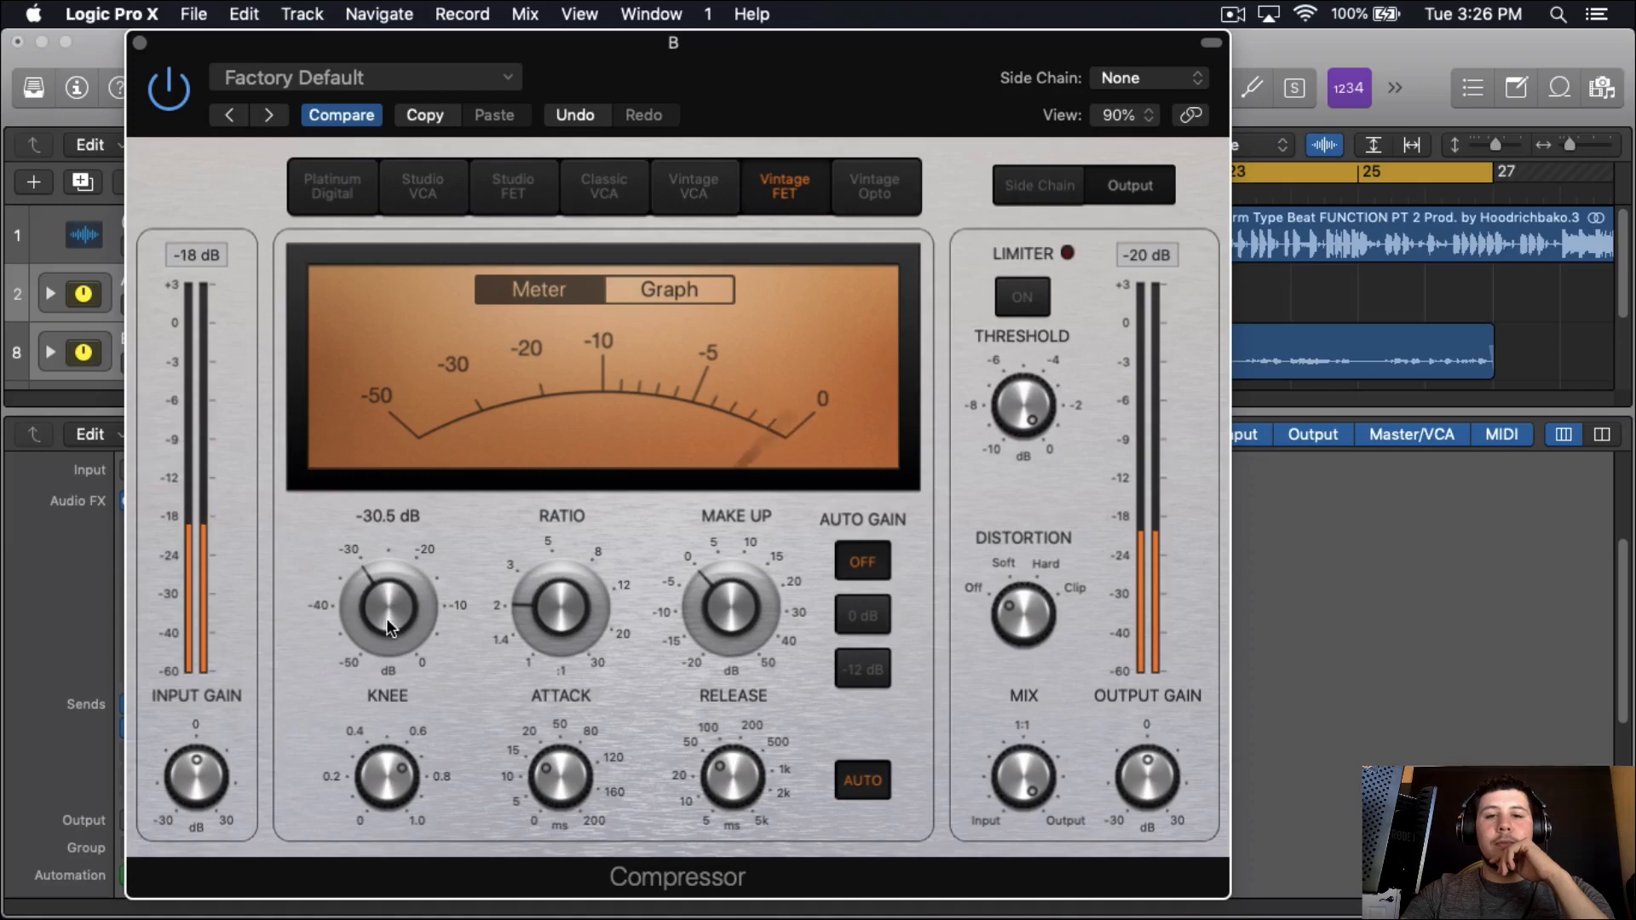
{"action": "scroll", "coordinate": [385, 620], "scroll_direction": "up", "scroll_amount": 1}
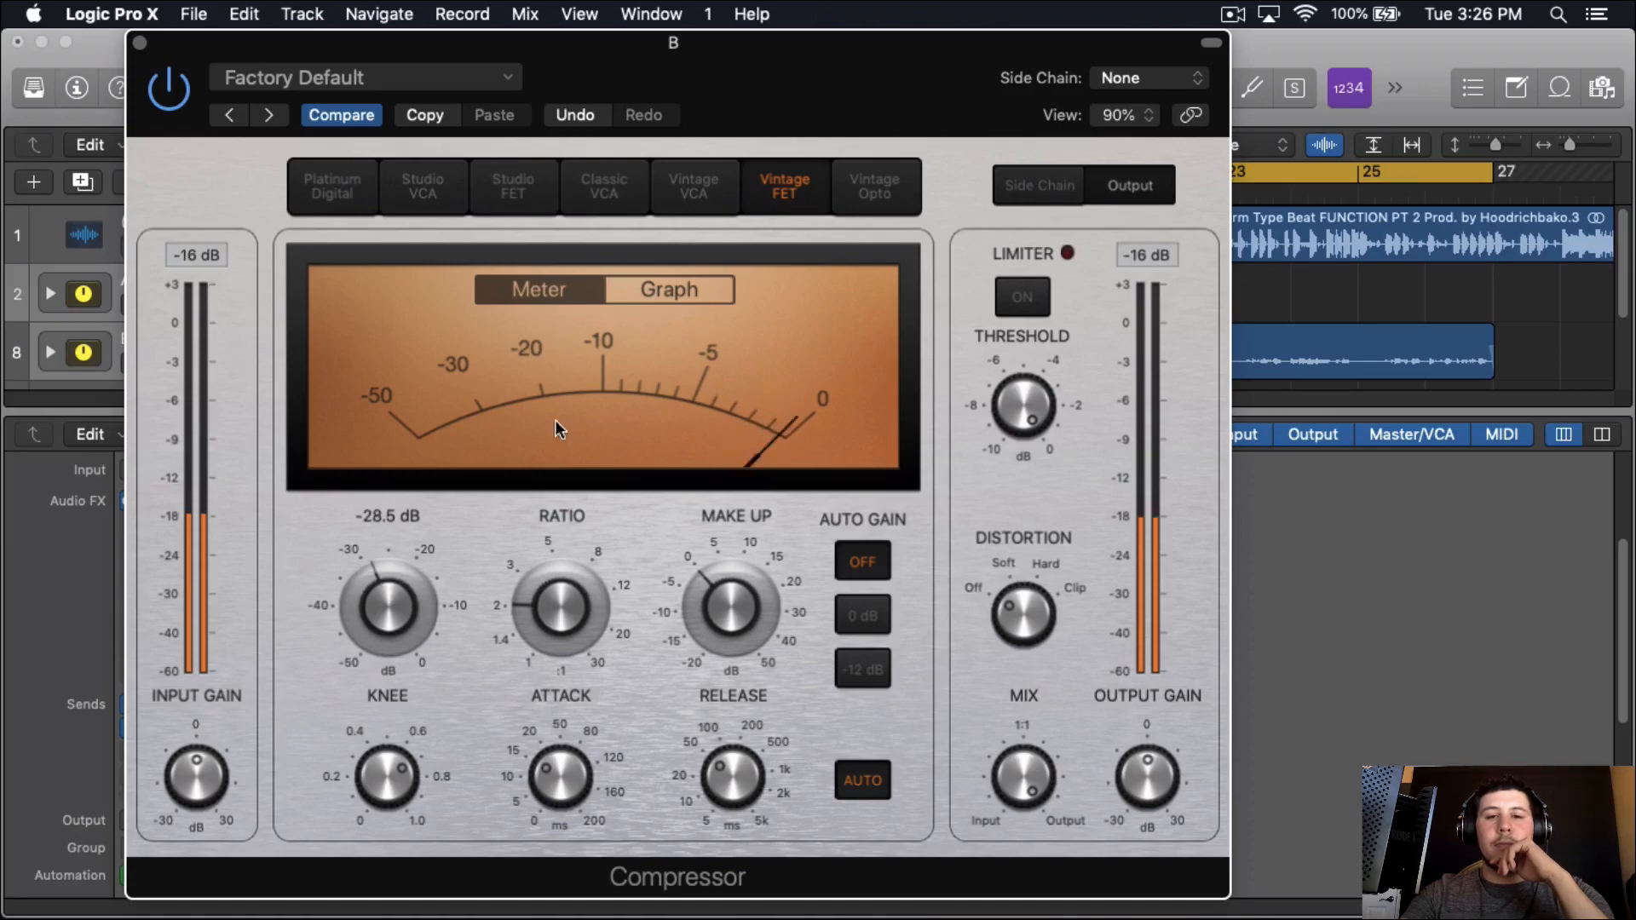
Compare the Vintage Opto model during playback, return to Vintage FET and set the compressor's distortion to Soft.
{"action": "left_click", "coordinate": [874, 186]}
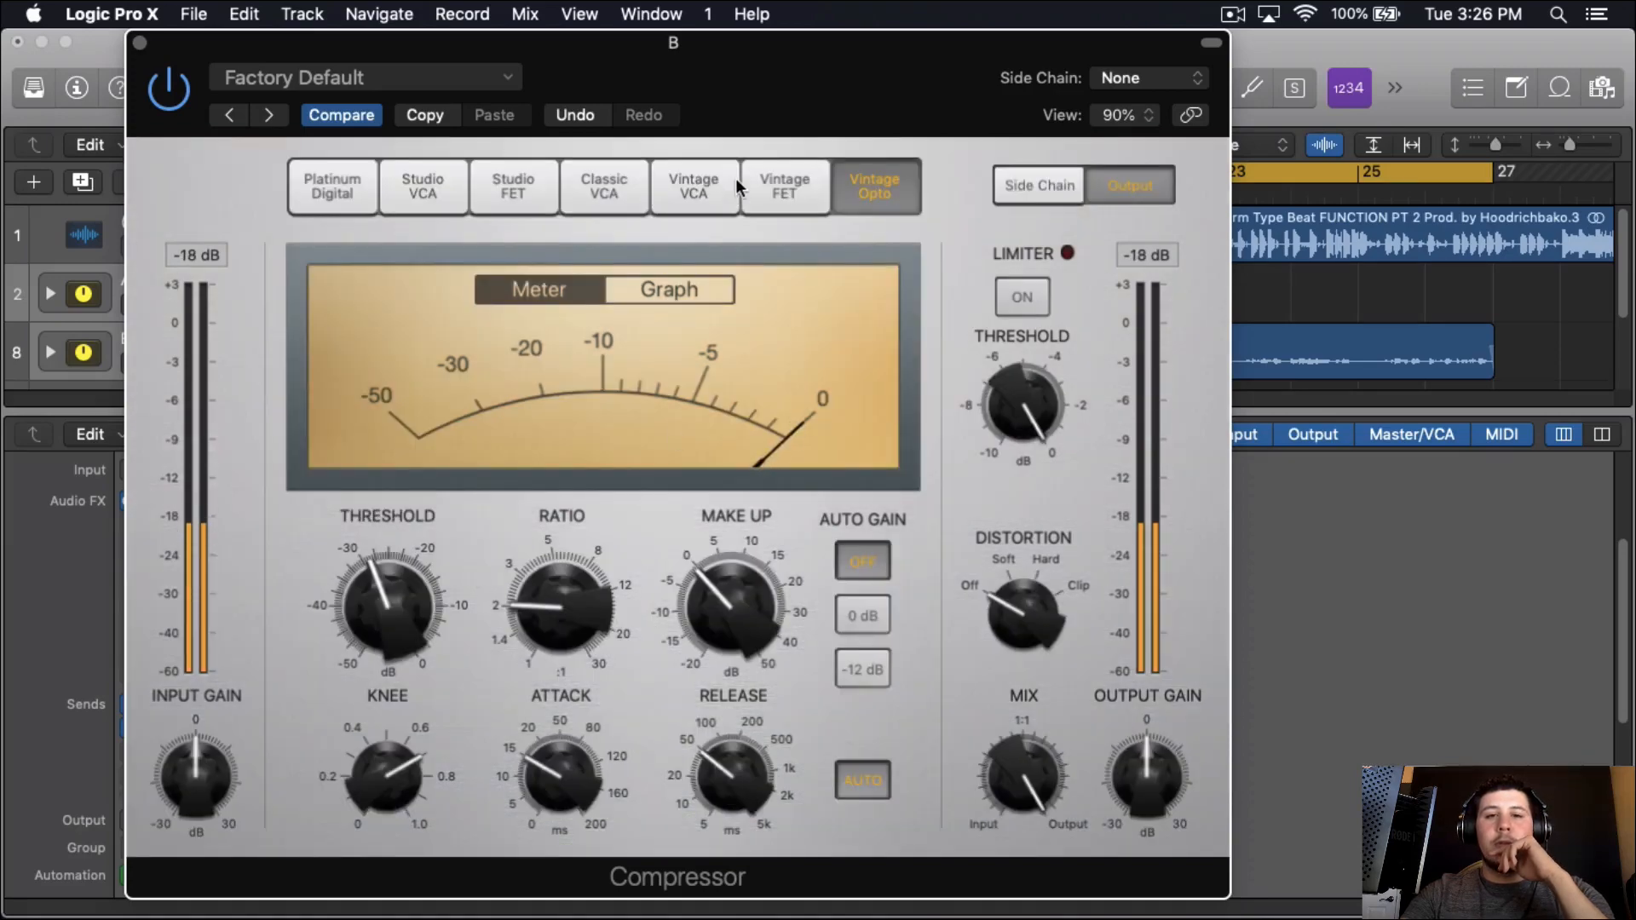
{"action": "left_click", "coordinate": [784, 181]}
{"action": "scroll", "coordinate": [386, 600], "scroll_direction": "up", "scroll_amount": 2}
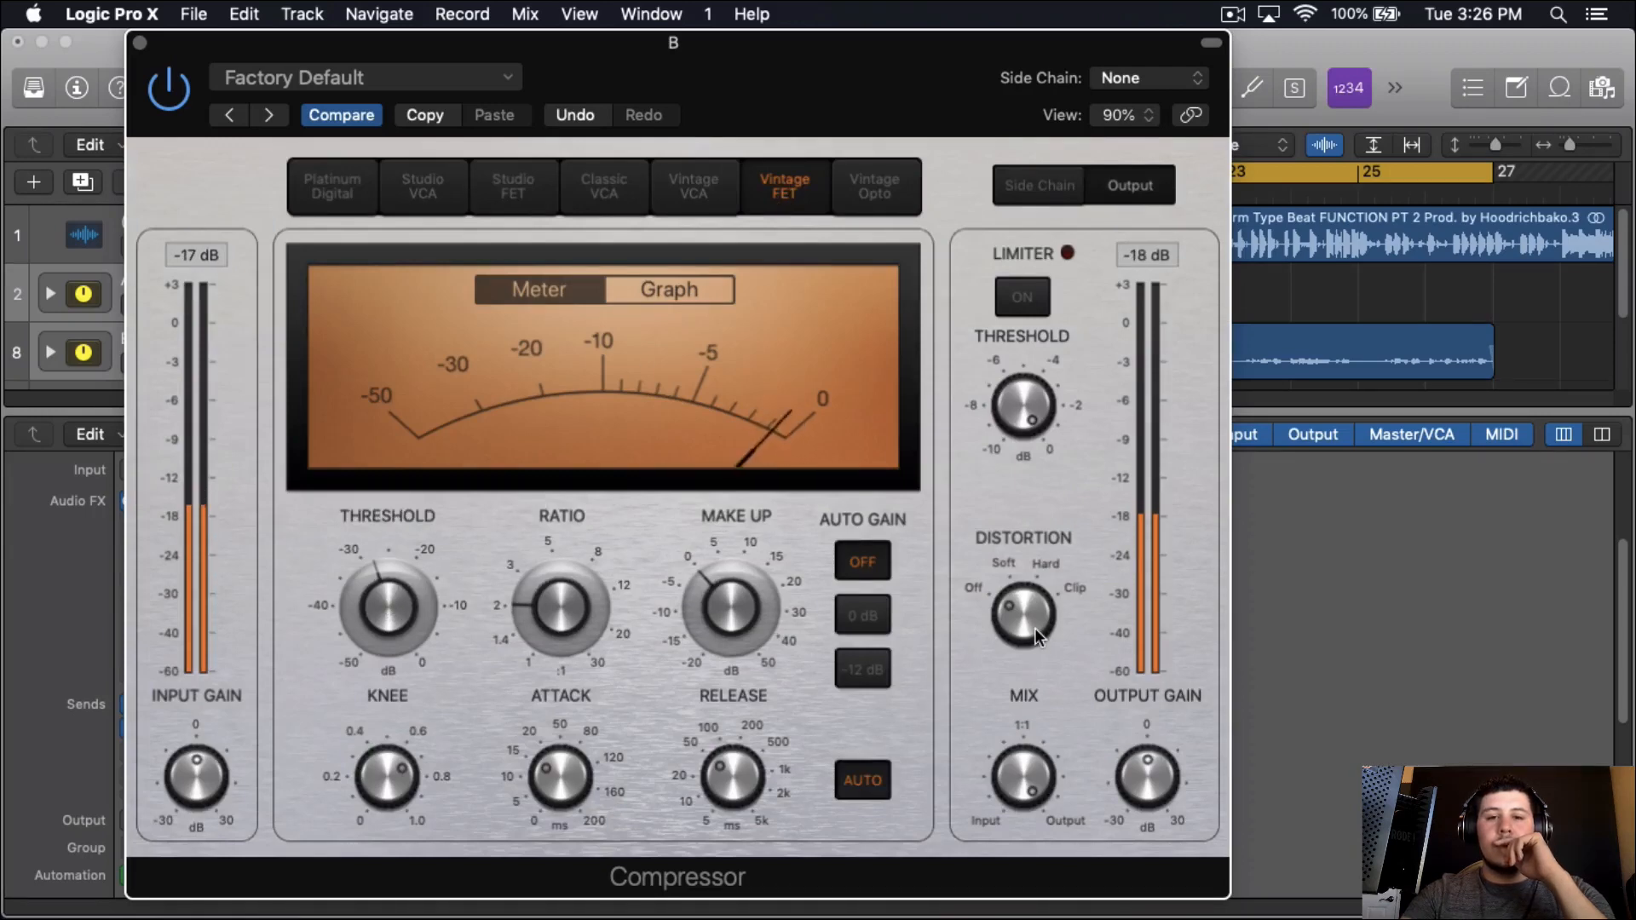
{"action": "mouse_move", "coordinate": [1009, 609]}
{"action": "left_mouse_down"}
{"action": "mouse_move", "coordinate": [1019, 584]}
{"action": "mouse_move", "coordinate": [1021, 599]}
{"action": "left_mouse_up"}
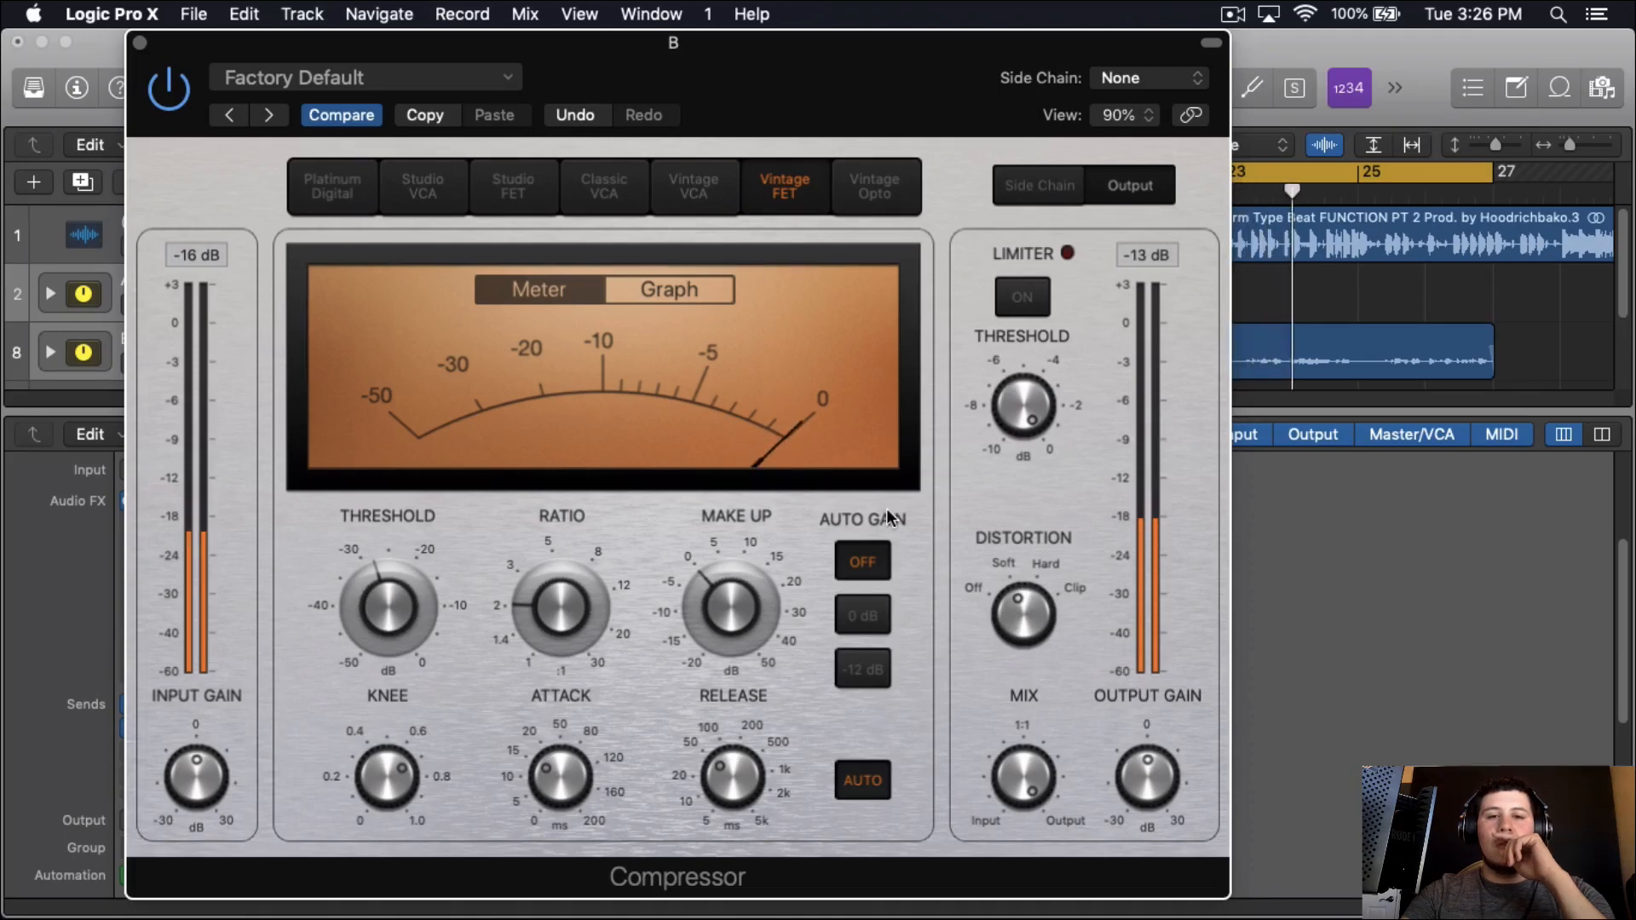
{"action": "left_click", "coordinate": [140, 44]}
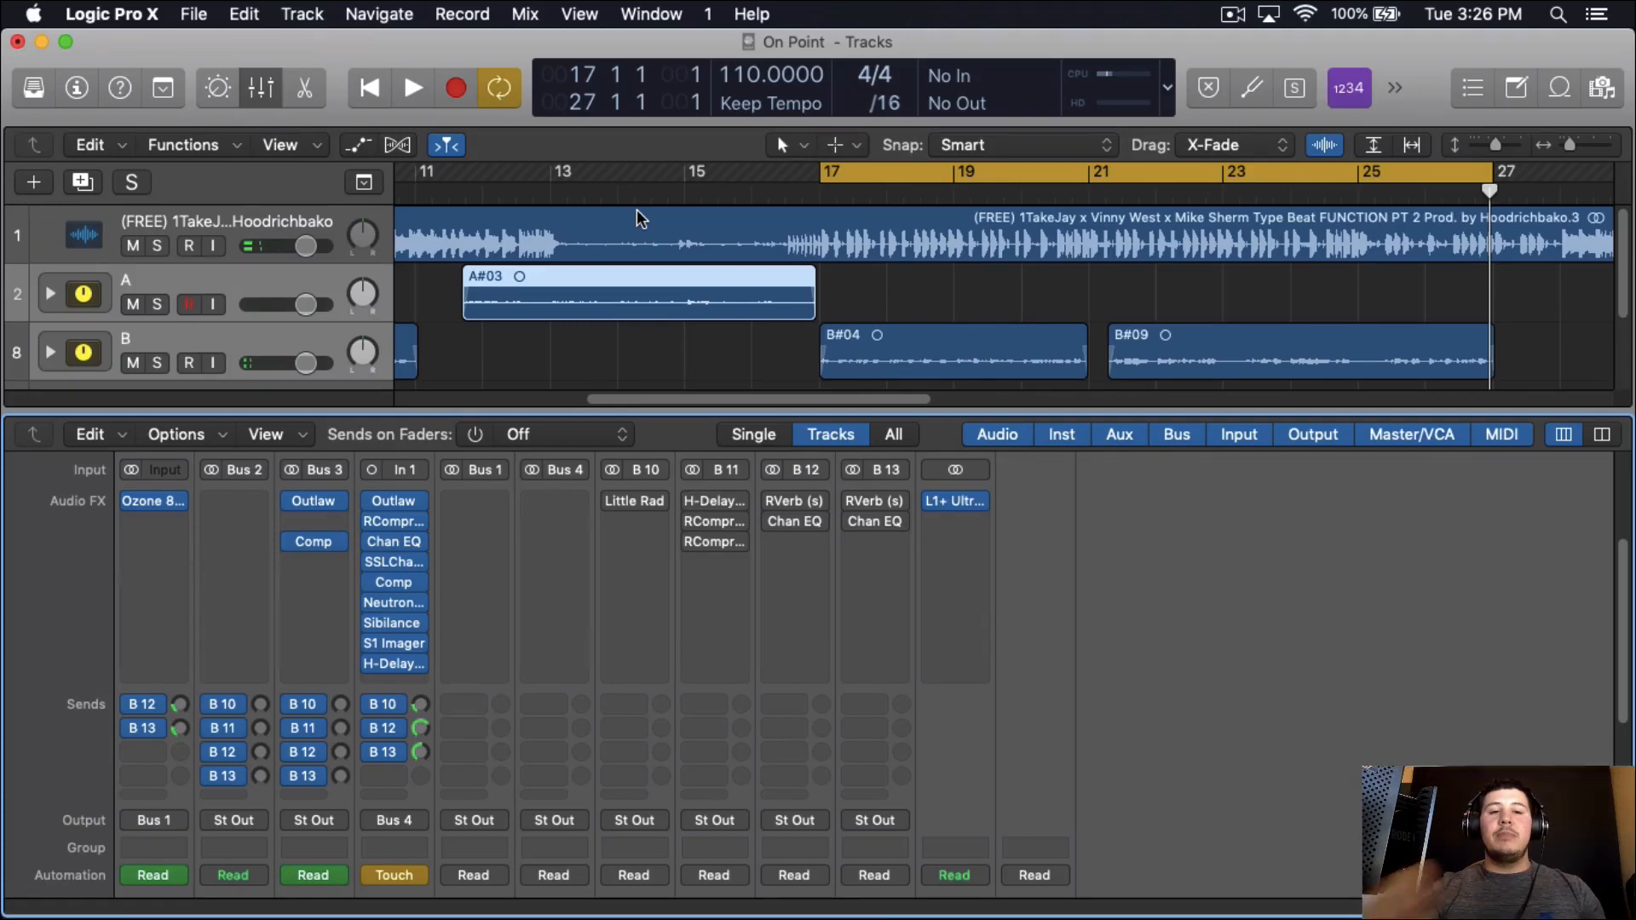
Move the compressor to the slot directly below Outlaw on the B channel and review its settings.
{"action": "left_click_drag", "start_coordinate": [320, 539], "coordinate": [316, 523]}
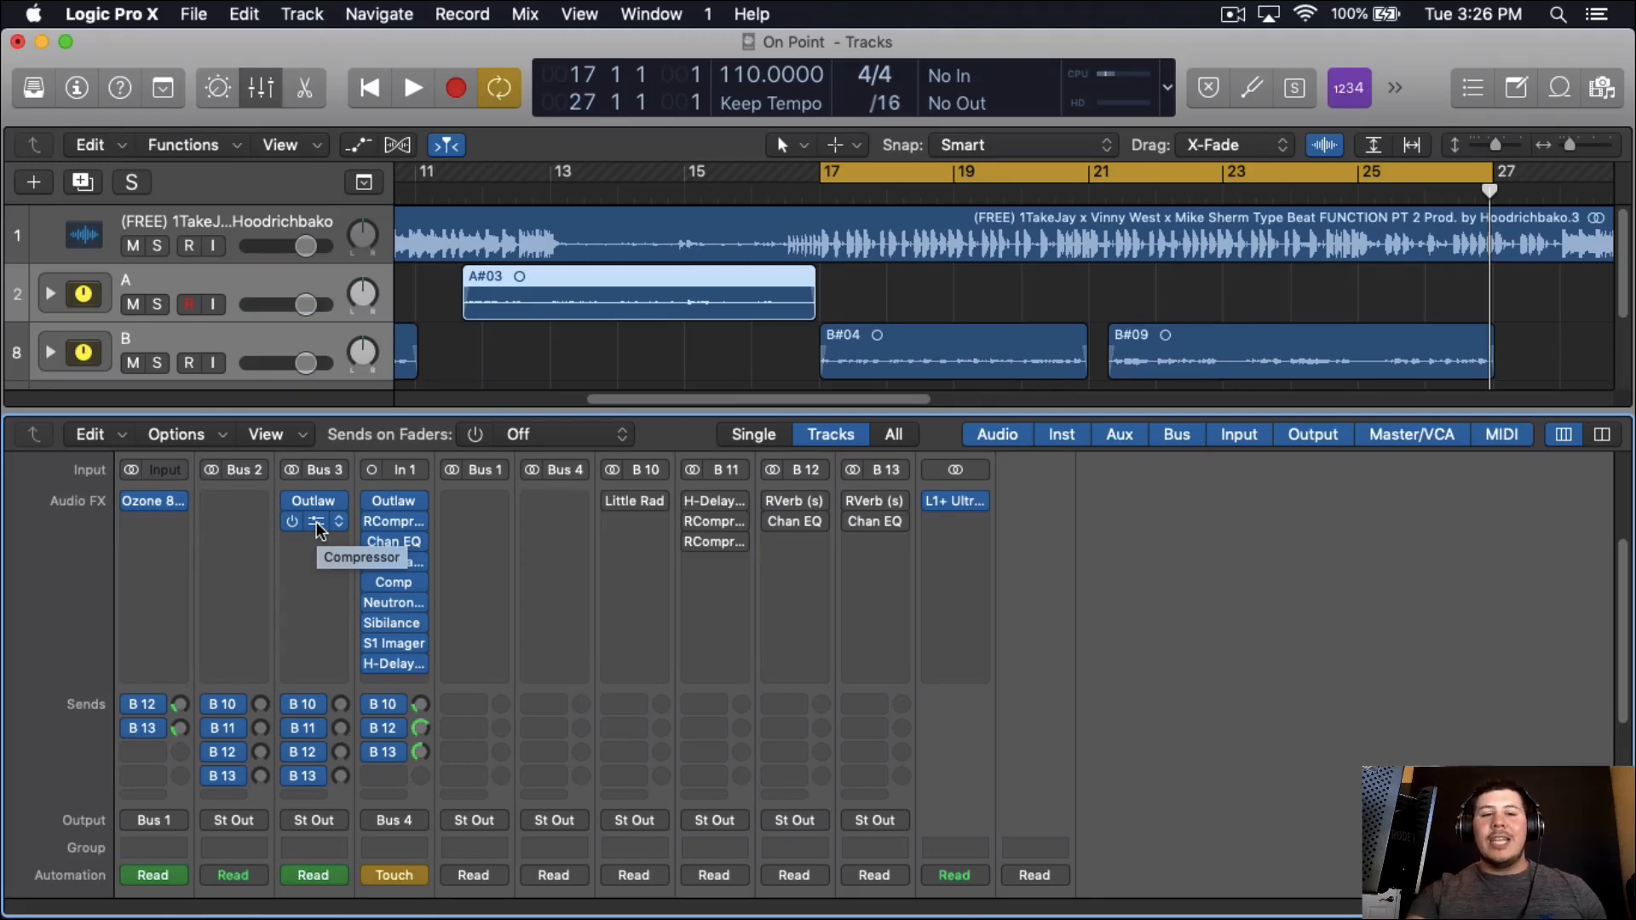
{"action": "left_click", "coordinate": [315, 522]}
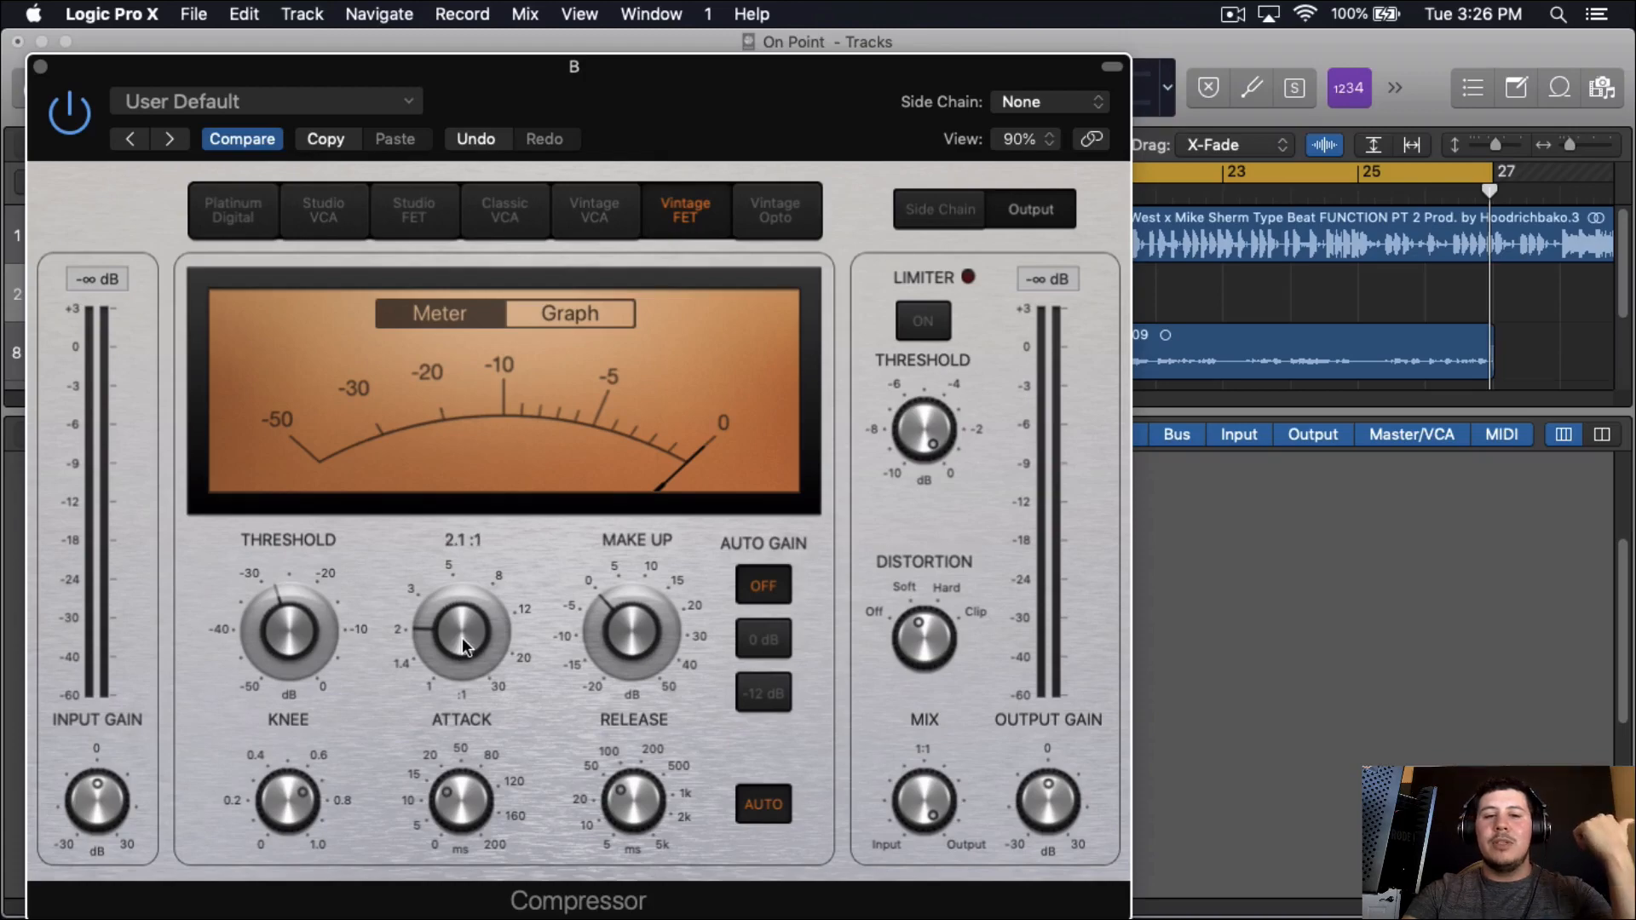
{"action": "left_click", "coordinate": [40, 66]}
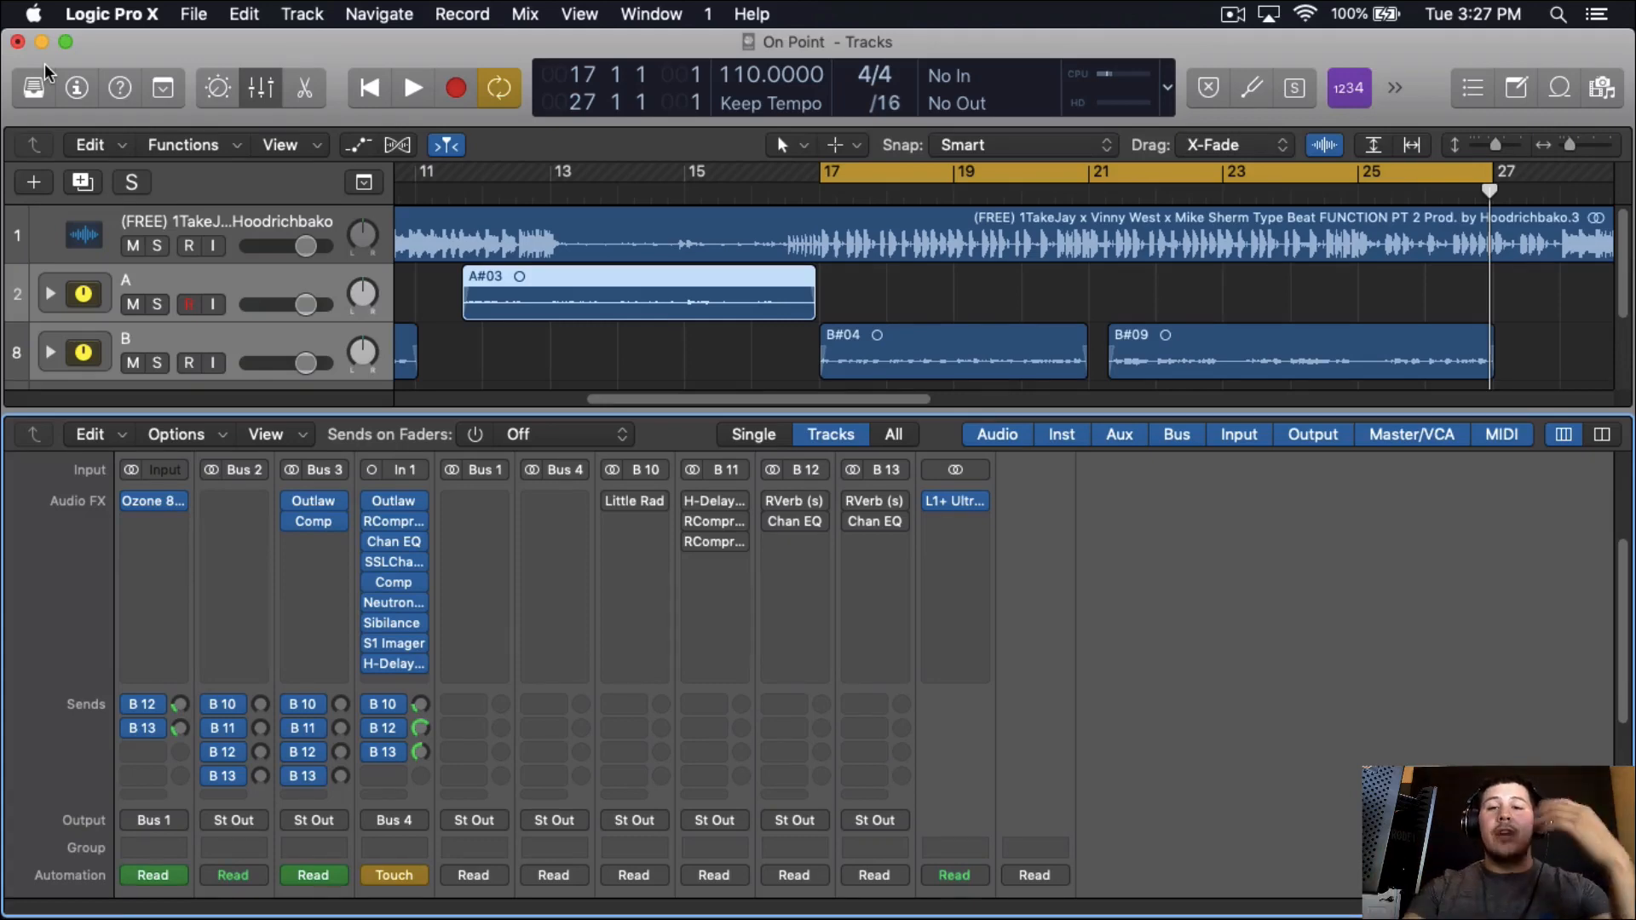
Insert a stereo Channel EQ below the compressor on the B channel and raise its low cut to 164 Hz.
{"action": "left_click", "coordinate": [313, 543]}
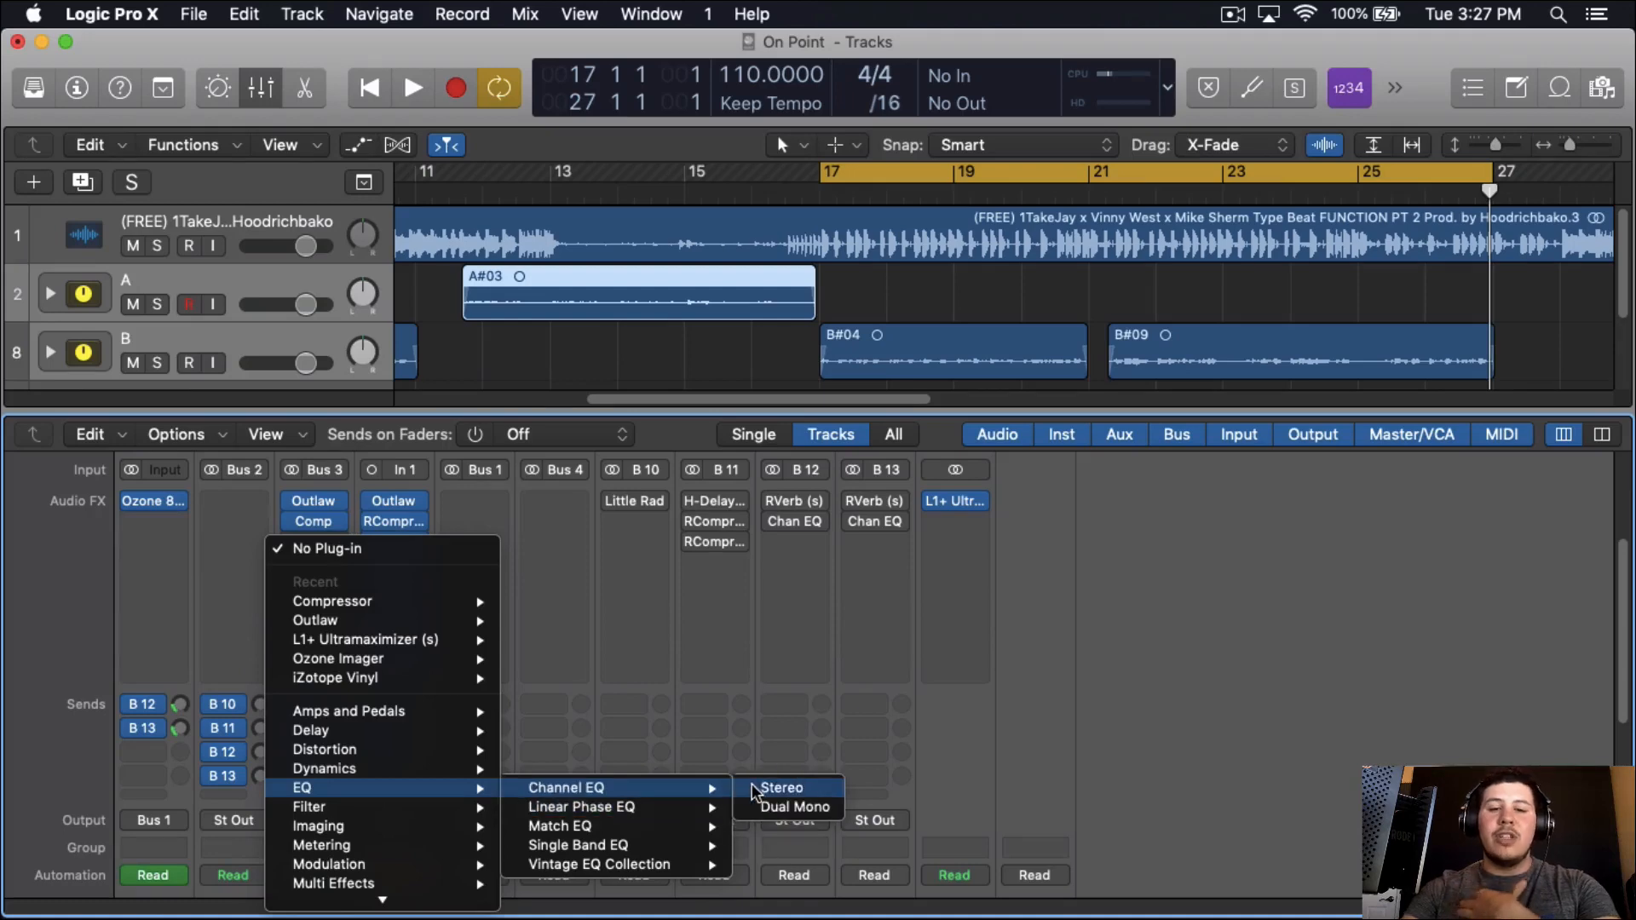
{"action": "left_click", "coordinate": [756, 788]}
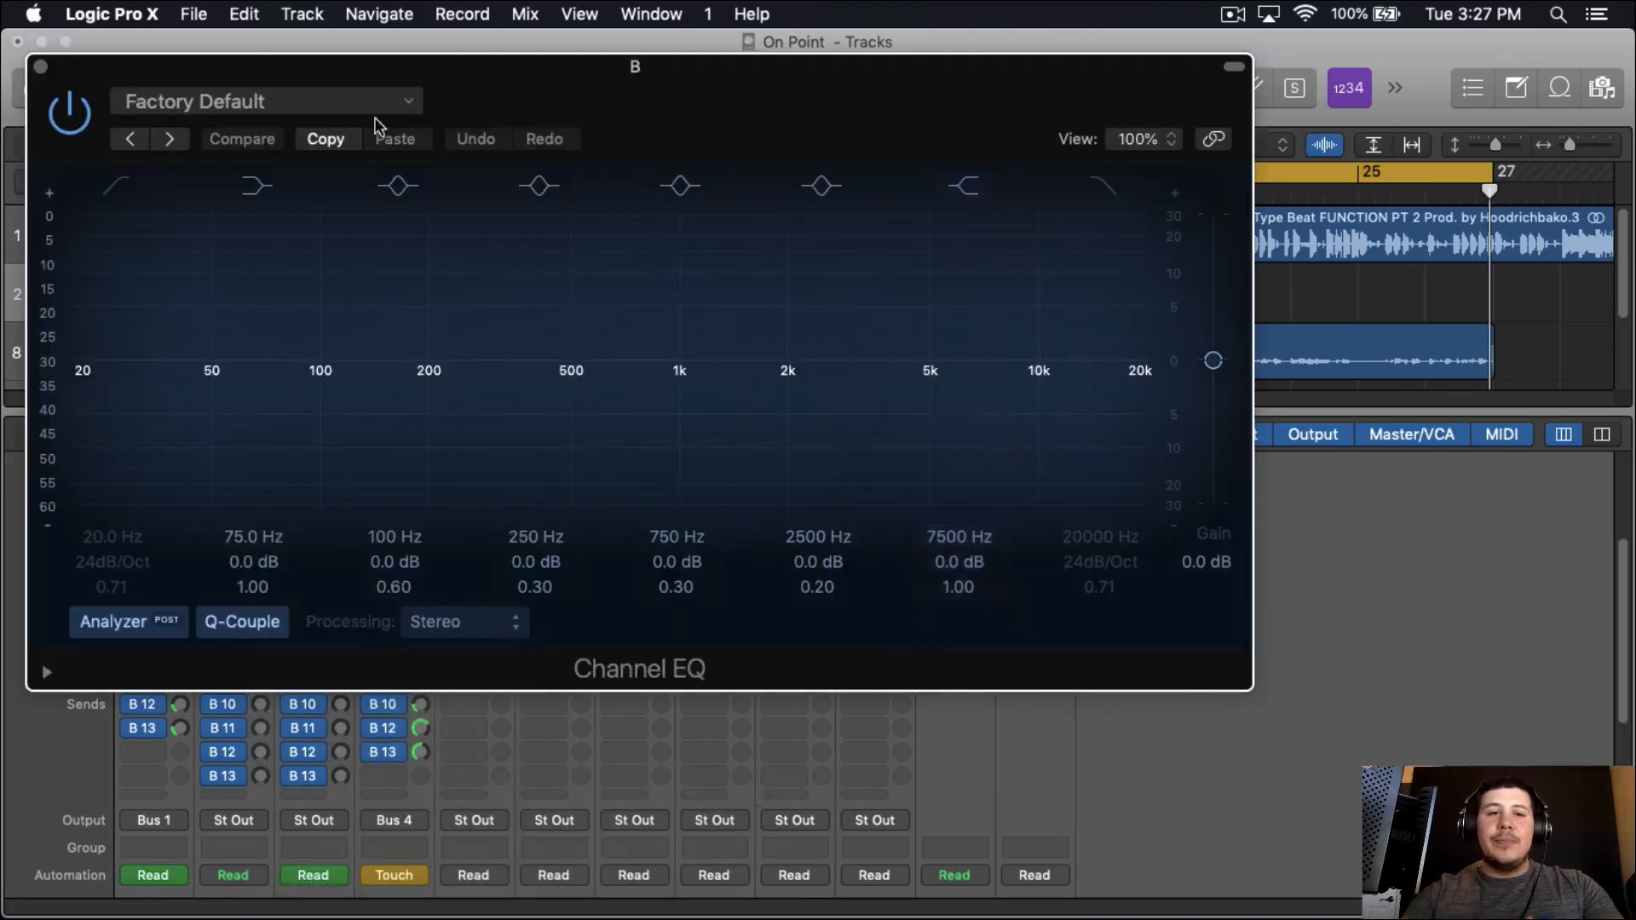
{"action": "left_click", "coordinate": [117, 186]}
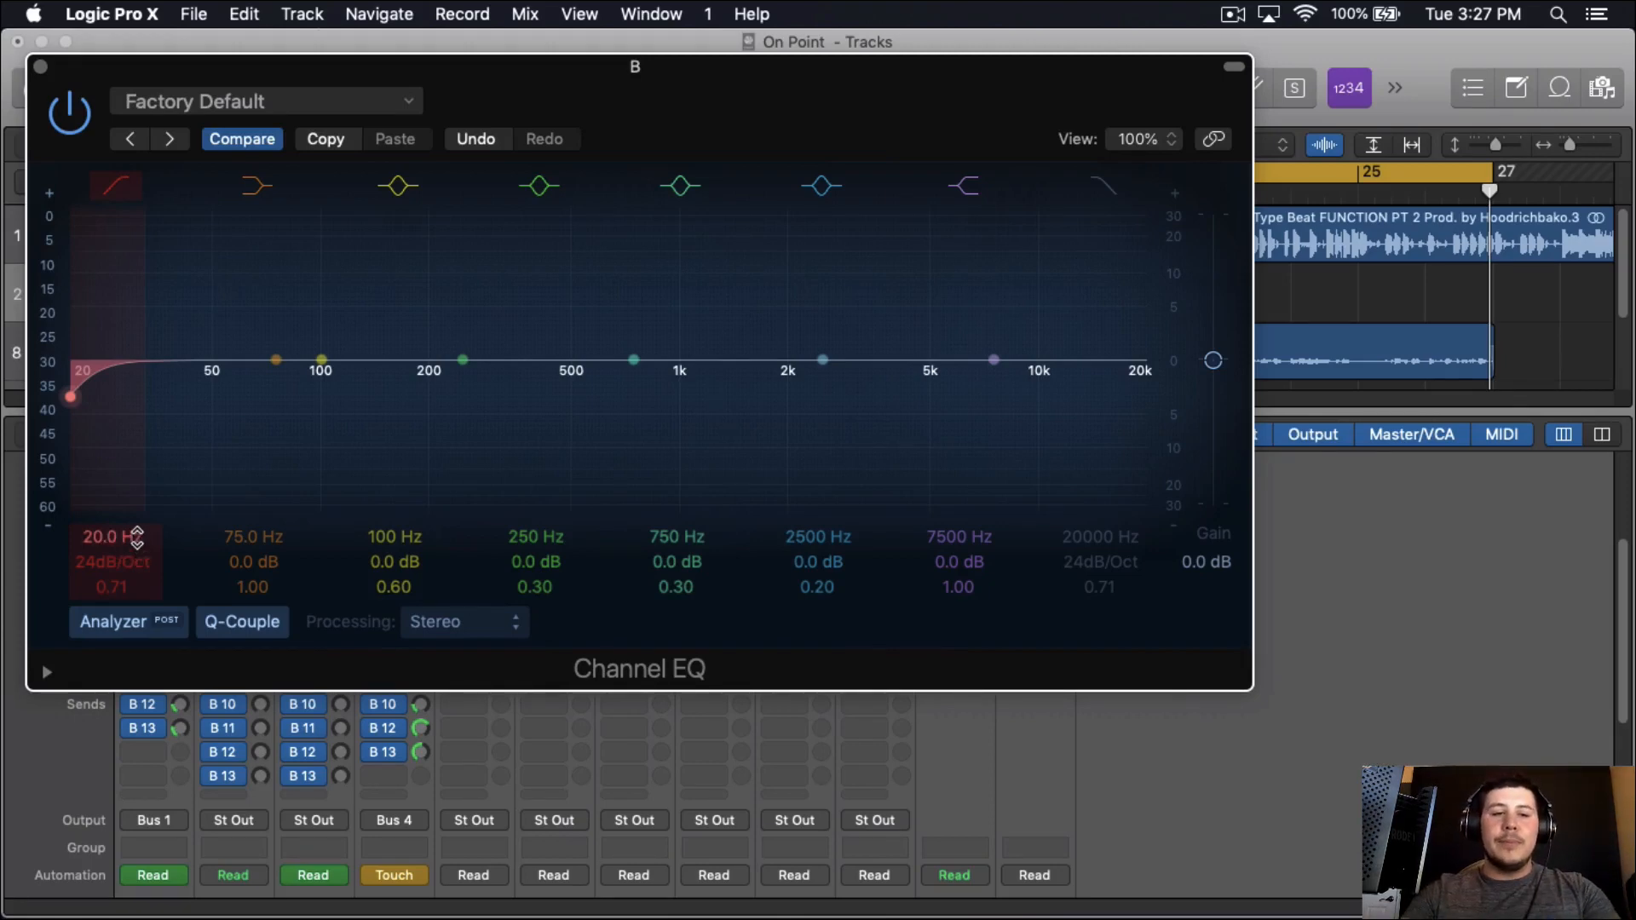
{"action": "mouse_move", "coordinate": [136, 537]}
{"action": "left_mouse_down"}
{"action": "mouse_move", "coordinate": [136, 452]}
{"action": "mouse_move", "coordinate": [137, 507]}
{"action": "left_mouse_up"}
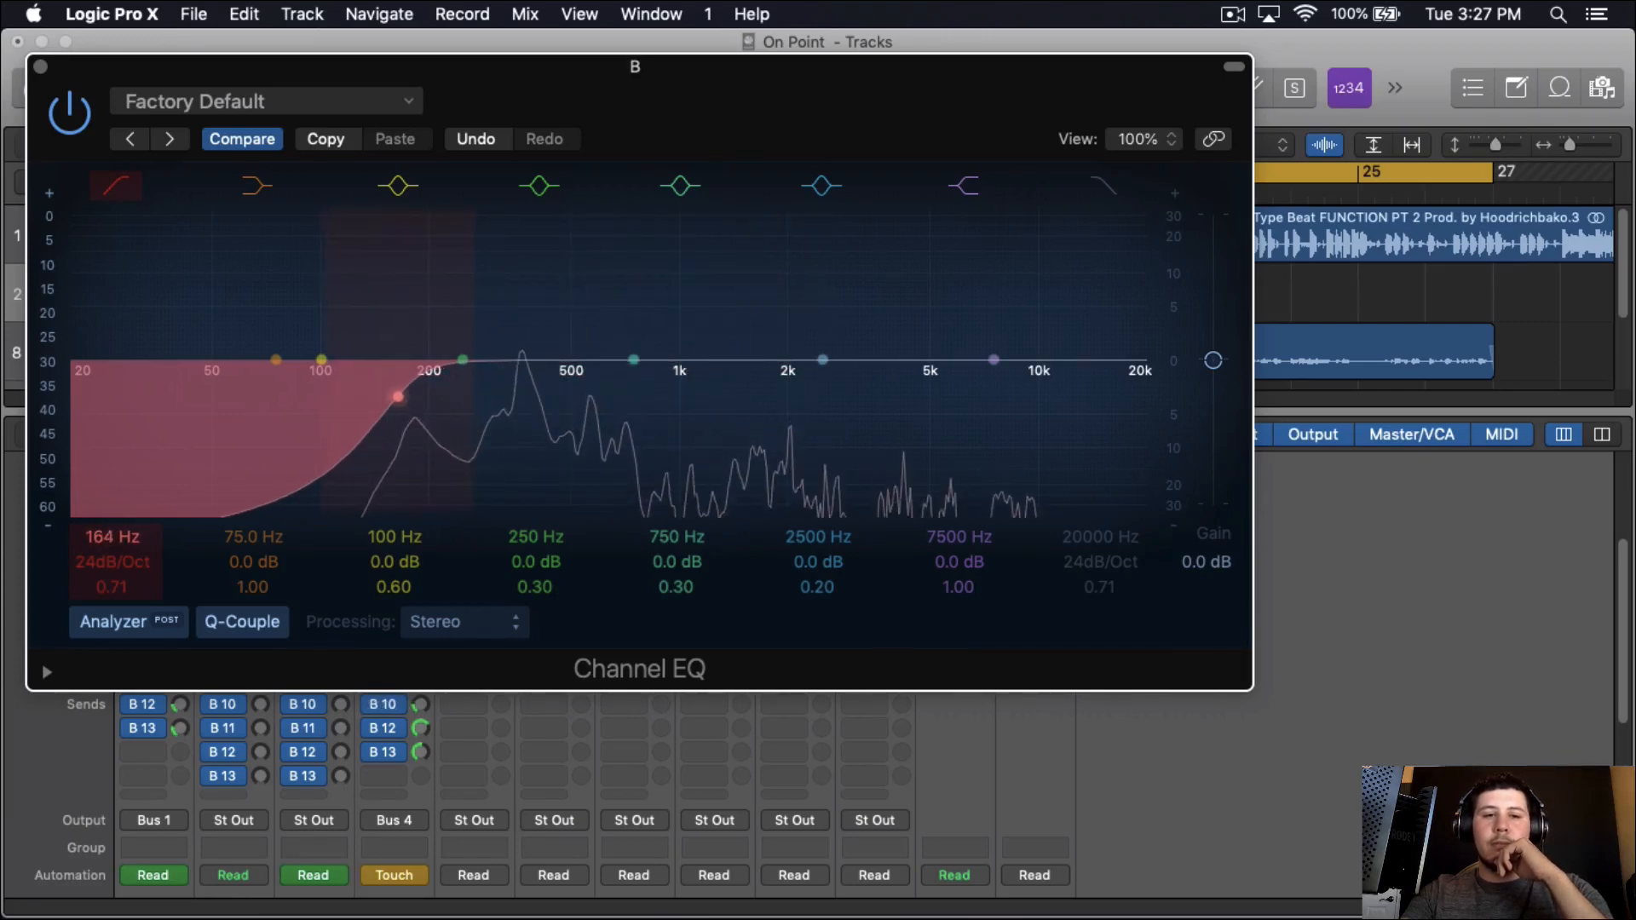
Compare the vocals with and without the low cut during playback and lower its frequency to 142 Hz.
{"action": "left_click", "coordinate": [117, 184]}
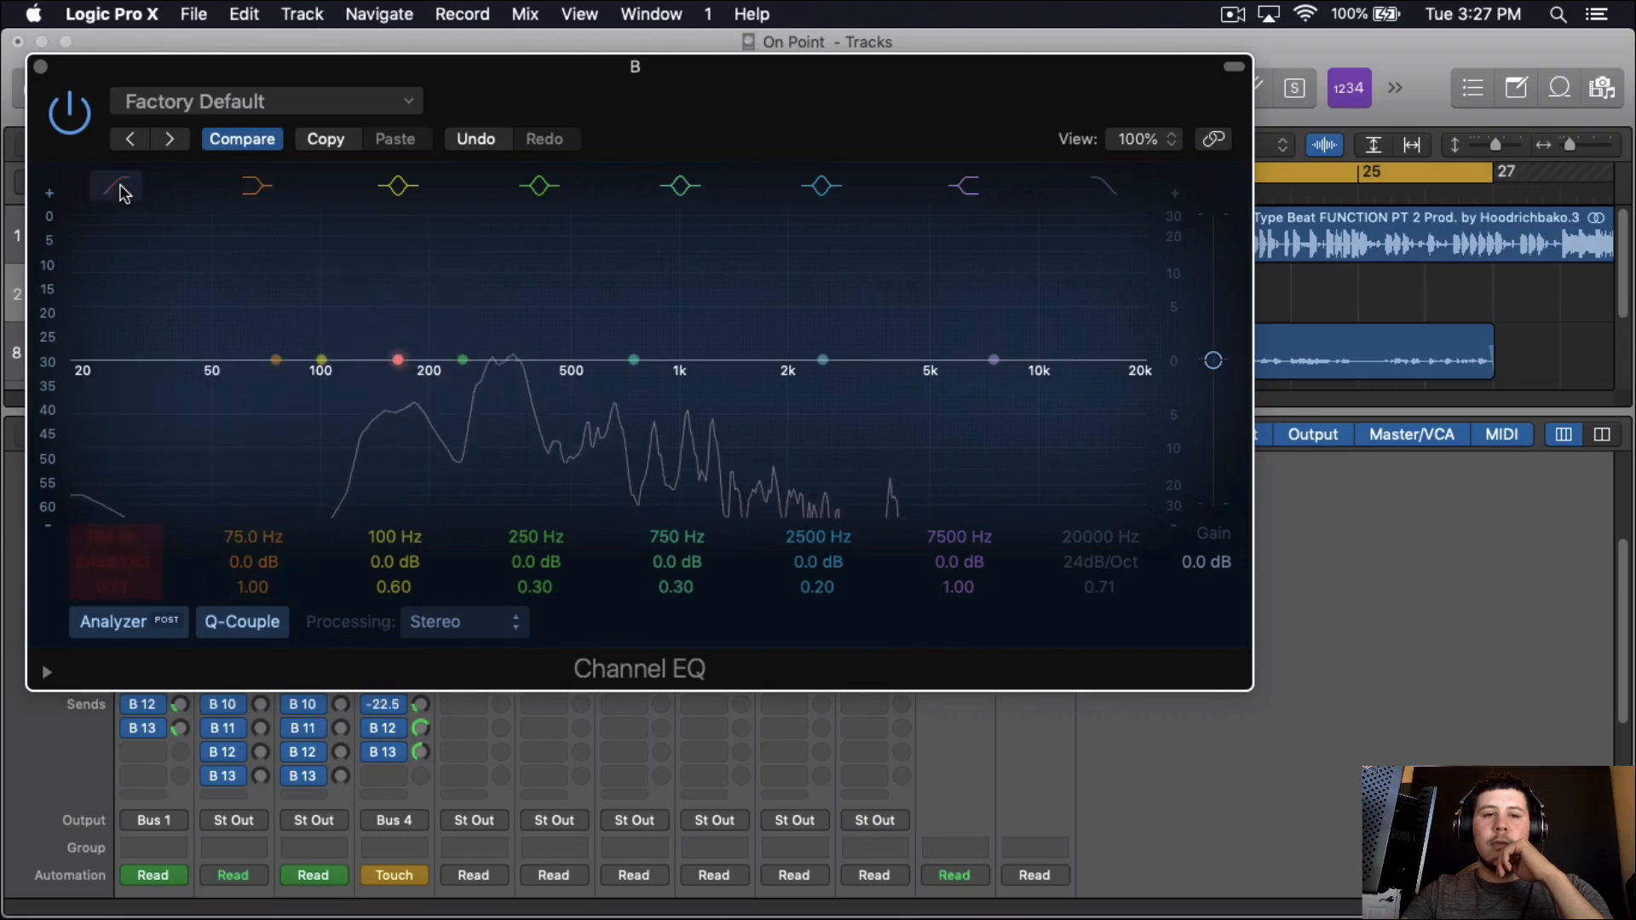
{"action": "left_click", "coordinate": [120, 187]}
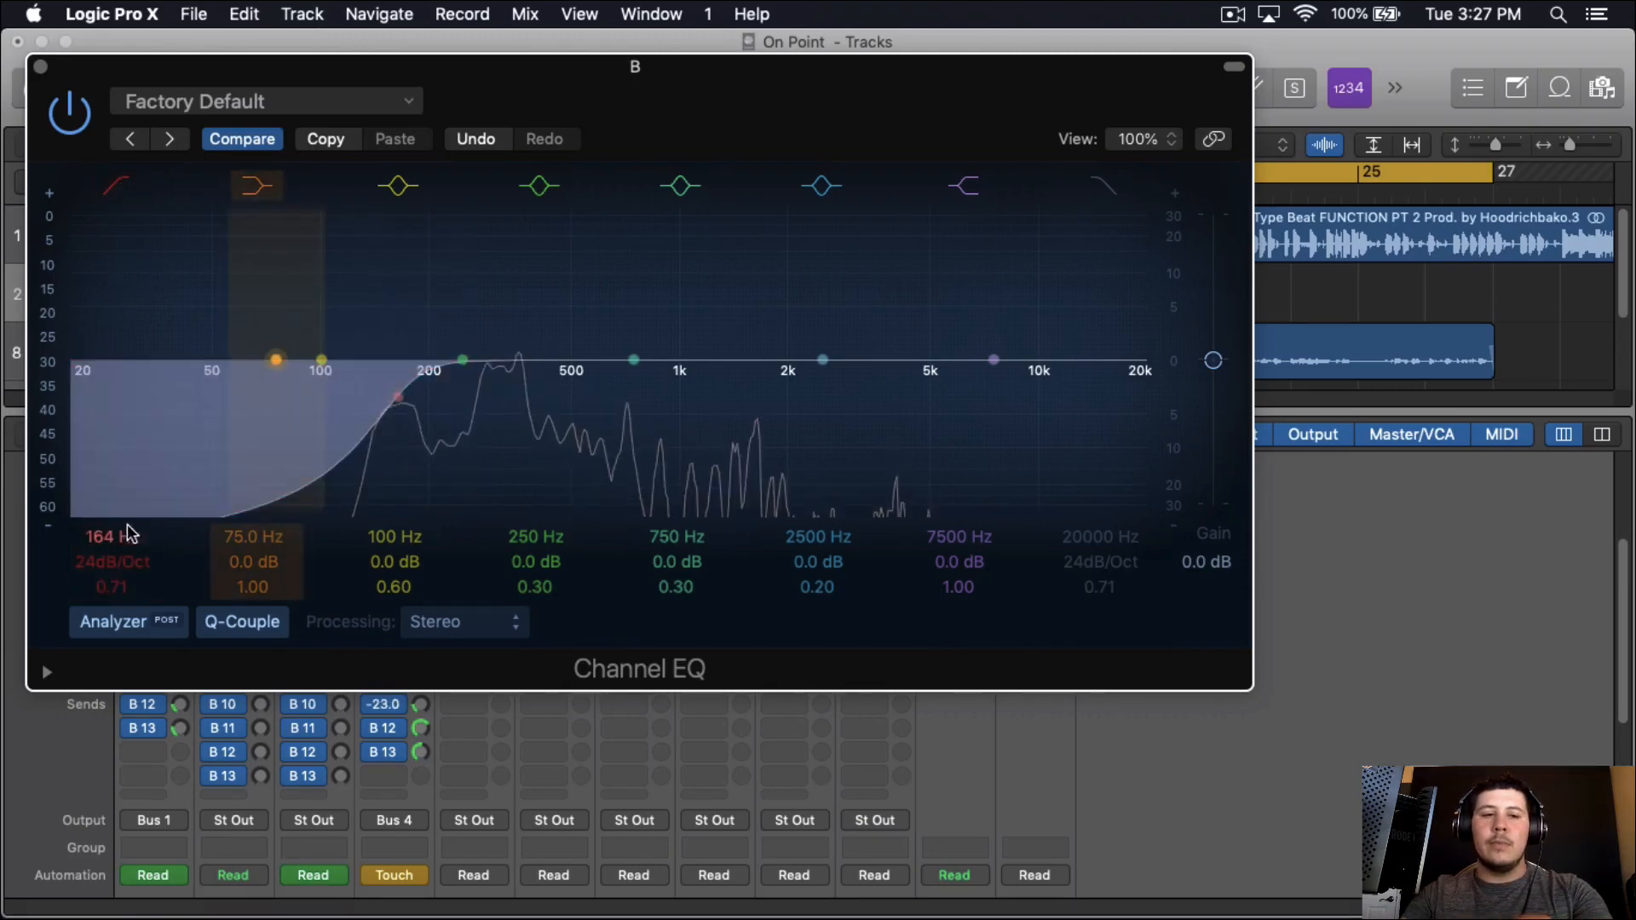
{"action": "left_click_drag", "start_coordinate": [128, 534], "coordinate": [128, 542]}
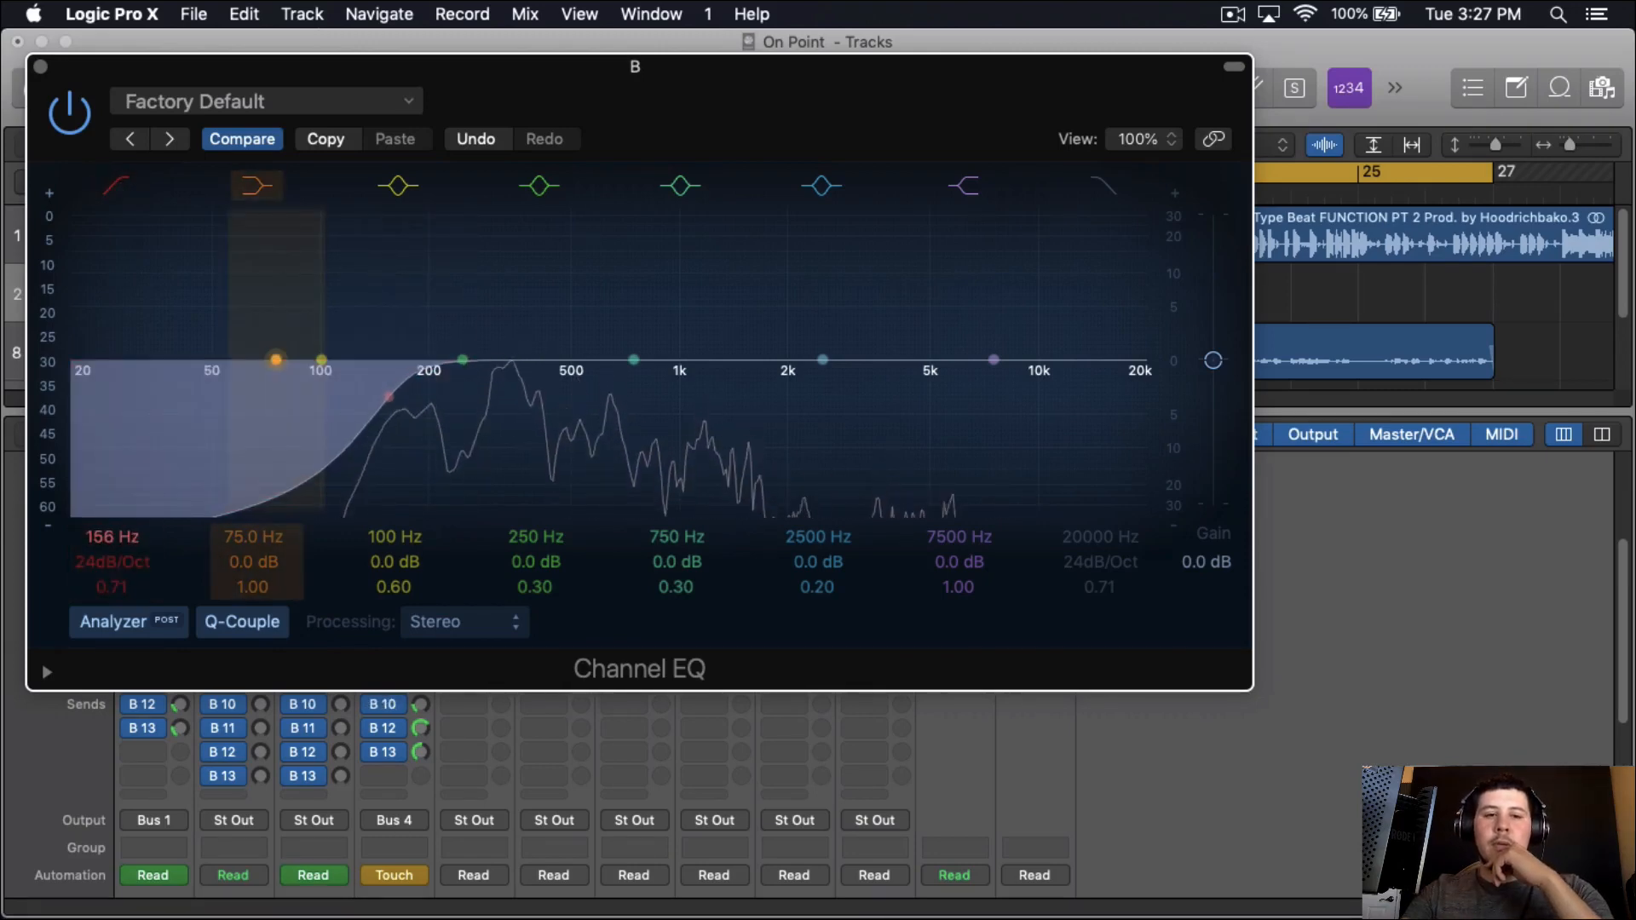
{"action": "left_click", "coordinate": [118, 187]}
{"action": "left_click", "coordinate": [117, 188]}
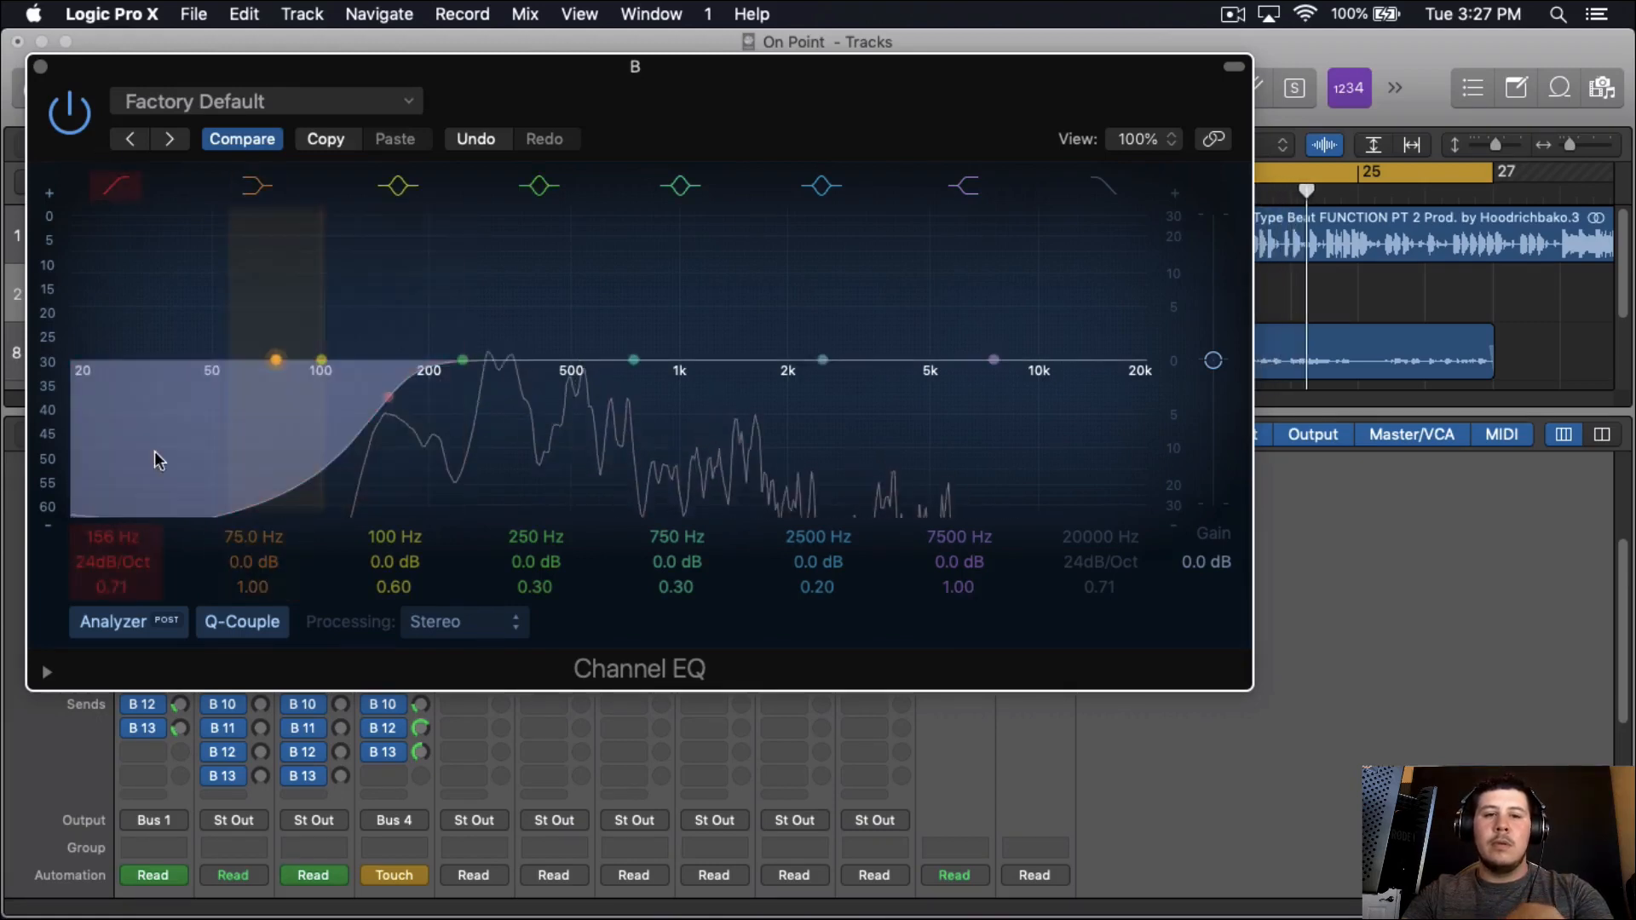
{"action": "left_click_drag", "start_coordinate": [127, 537], "coordinate": [128, 545]}
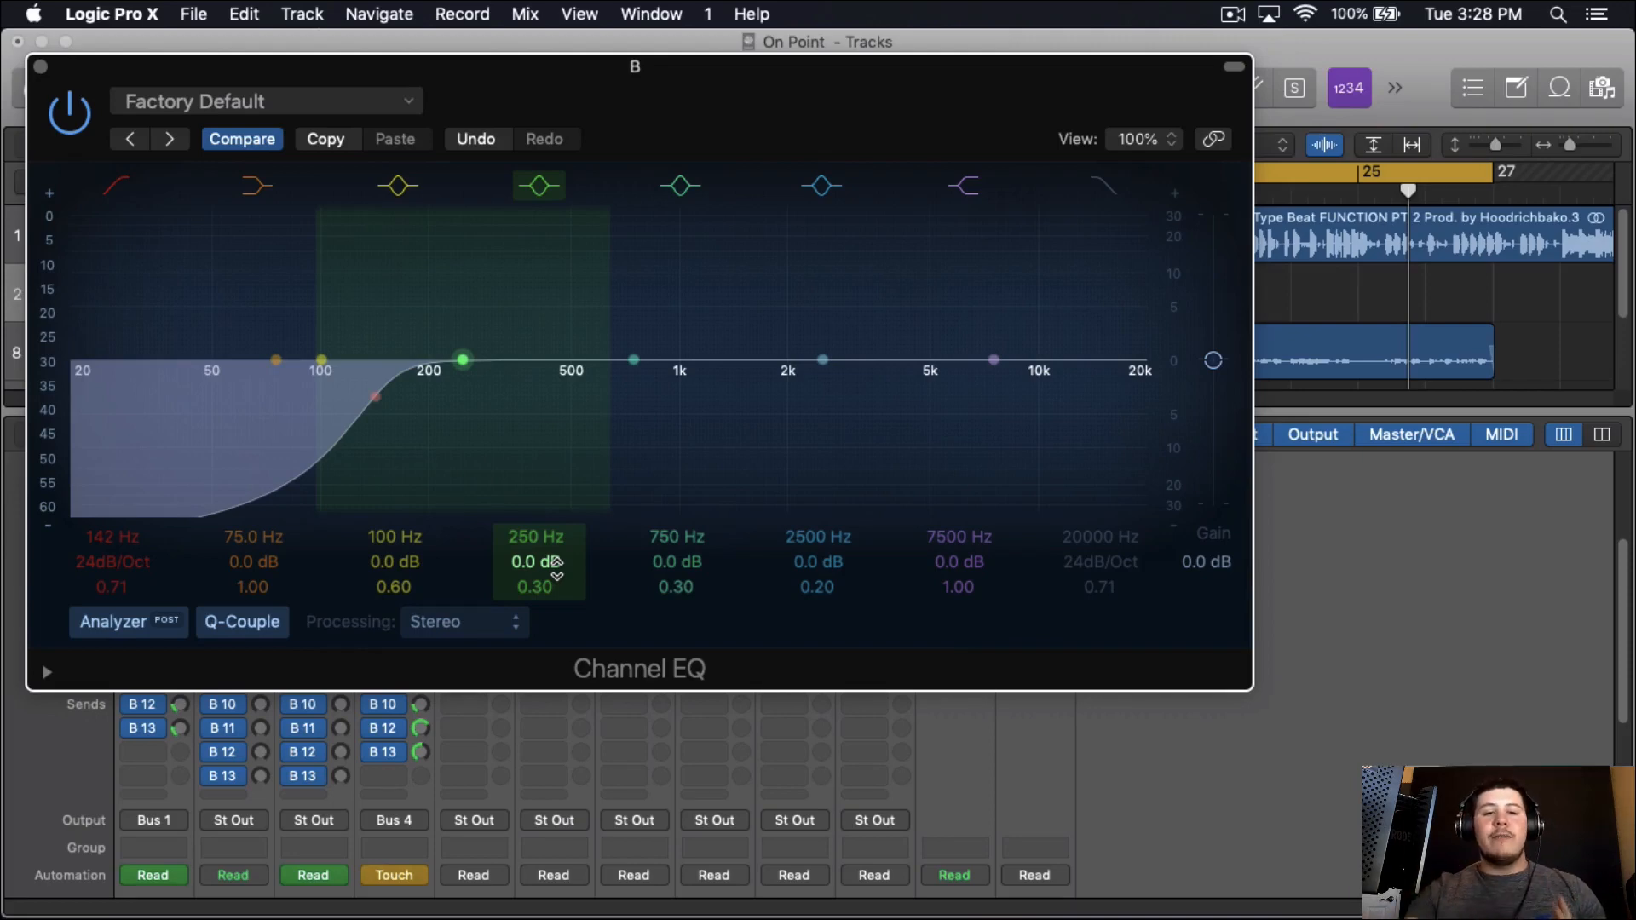
Retune the Channel EQ's 250 Hz band to a -1.5 dB cut at 380 Hz with a Q of 1.50 during playback.
{"action": "mouse_move", "coordinate": [537, 586]}
{"action": "left_mouse_down"}
{"action": "mouse_move", "coordinate": [537, 572]}
{"action": "mouse_move", "coordinate": [555, 585]}
{"action": "mouse_move", "coordinate": [543, 573]}
{"action": "left_mouse_up"}
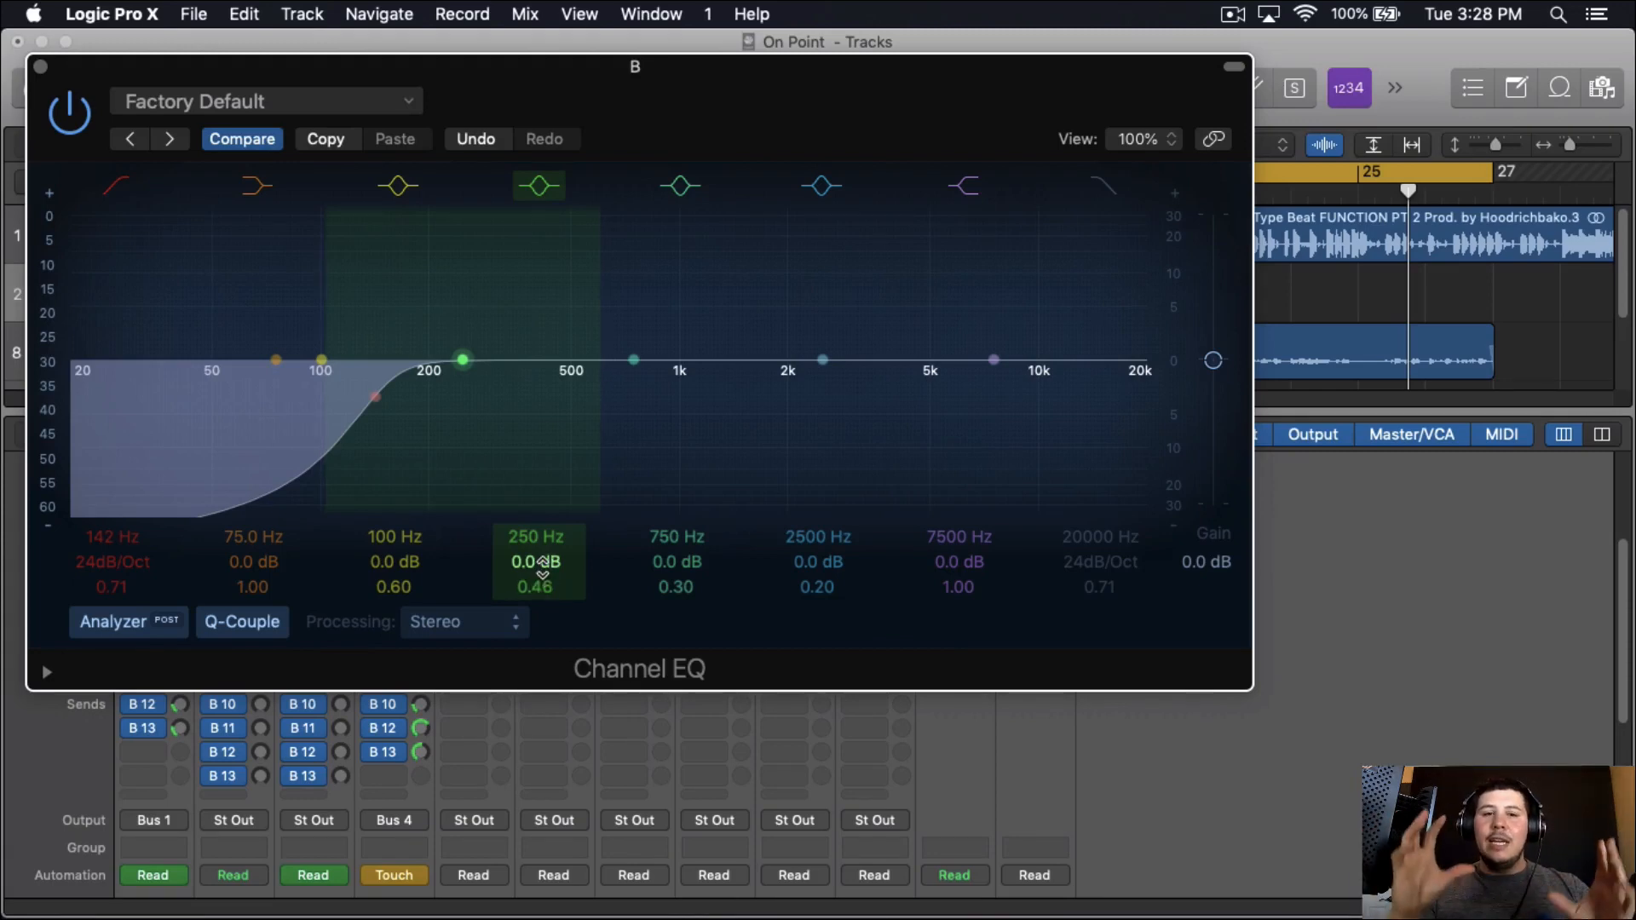
{"action": "key", "text": "space"}
{"action": "left_click_drag", "start_coordinate": [542, 573], "coordinate": [542, 522]}
{"action": "mouse_move", "coordinate": [545, 588]}
{"action": "left_mouse_down"}
{"action": "mouse_move", "coordinate": [551, 491]}
{"action": "mouse_move", "coordinate": [557, 579]}
{"action": "left_mouse_up"}
{"action": "mouse_move", "coordinate": [536, 562]}
{"action": "left_mouse_down"}
{"action": "mouse_move", "coordinate": [549, 587]}
{"action": "mouse_move", "coordinate": [559, 556]}
{"action": "left_mouse_up"}
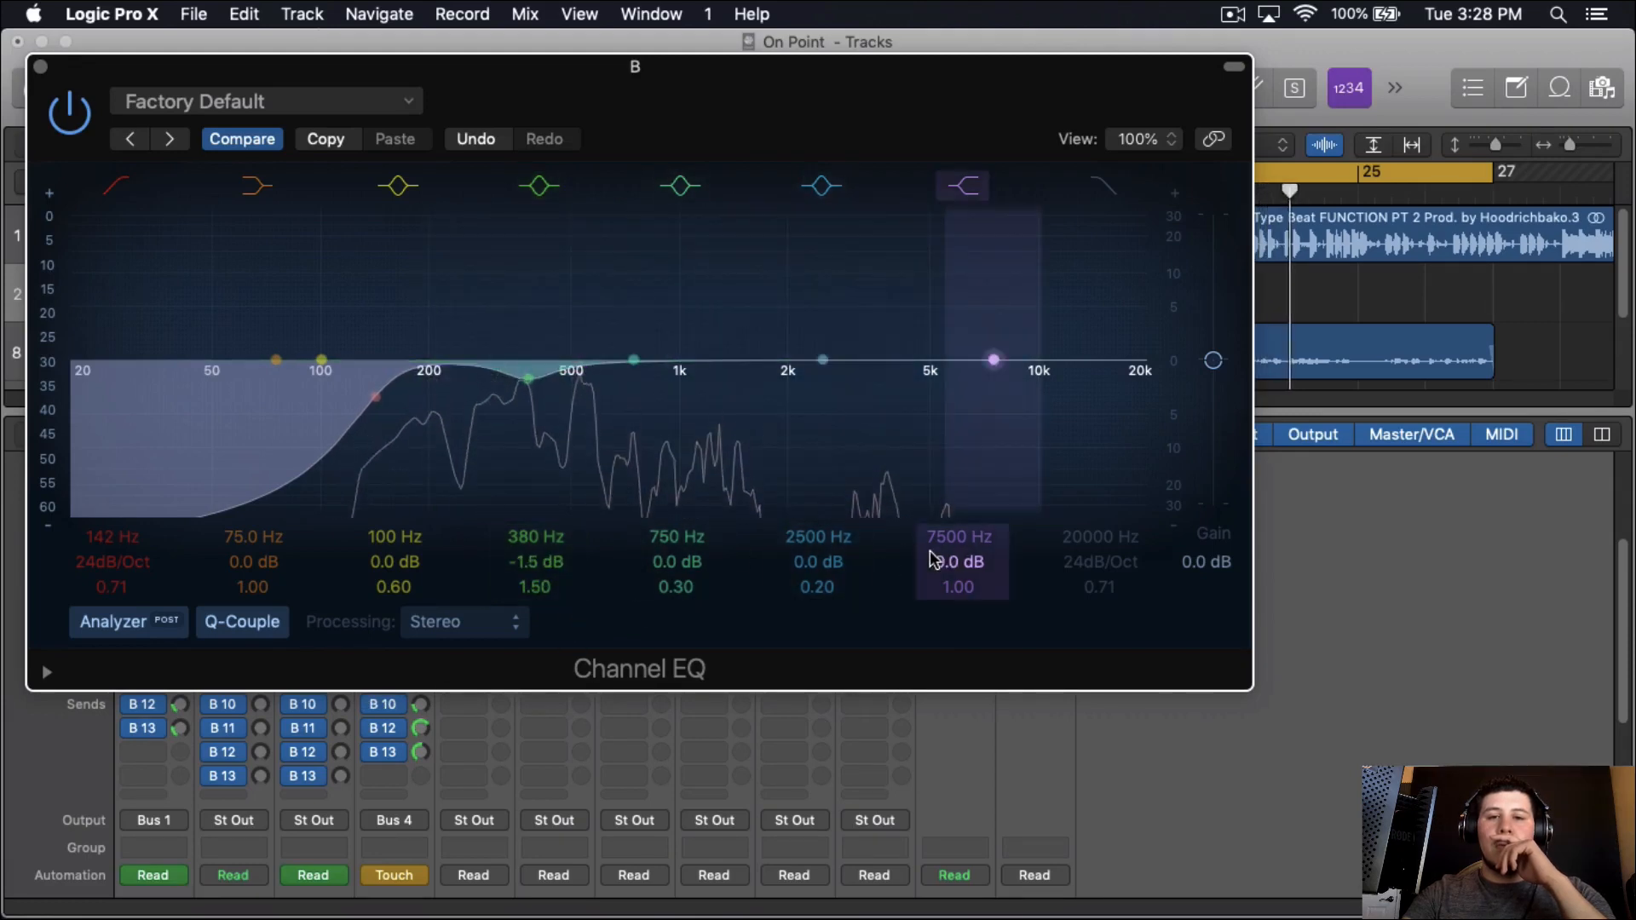
Set the Channel EQ's high shelf to +1.5 dB at 6000 Hz with a Q of 1.10 and close the plug-in.
{"action": "left_click", "coordinate": [1118, 184]}
{"action": "left_click", "coordinate": [1119, 184]}
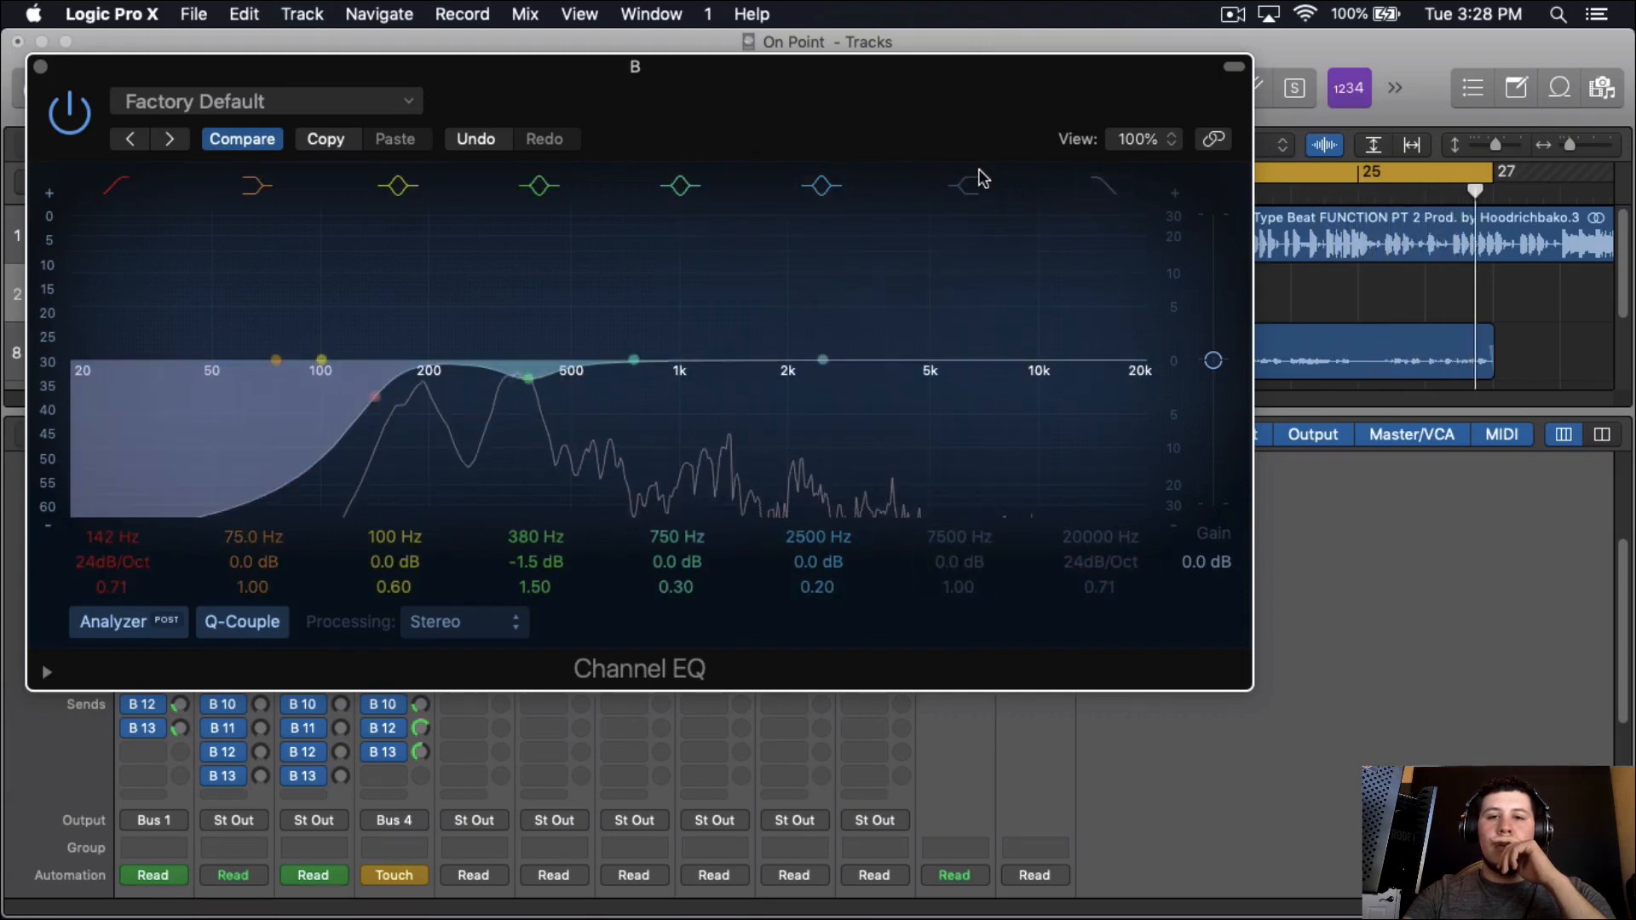
{"action": "left_click", "coordinate": [964, 184]}
{"action": "left_click_drag", "start_coordinate": [958, 562], "coordinate": [960, 630]}
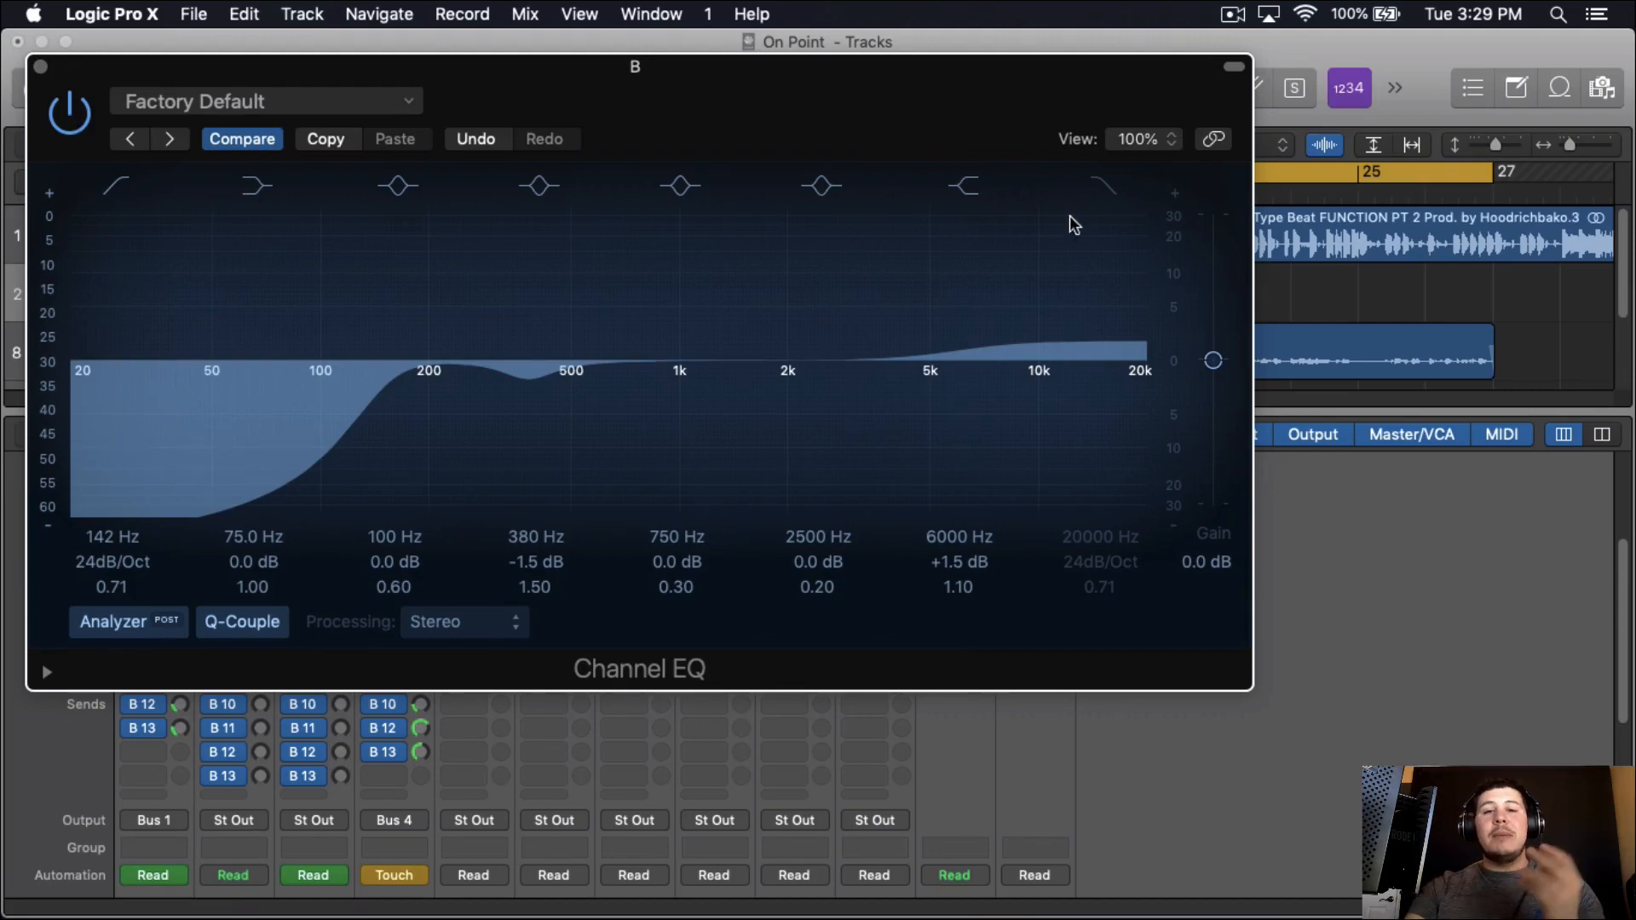
{"action": "left_click", "coordinate": [40, 66]}
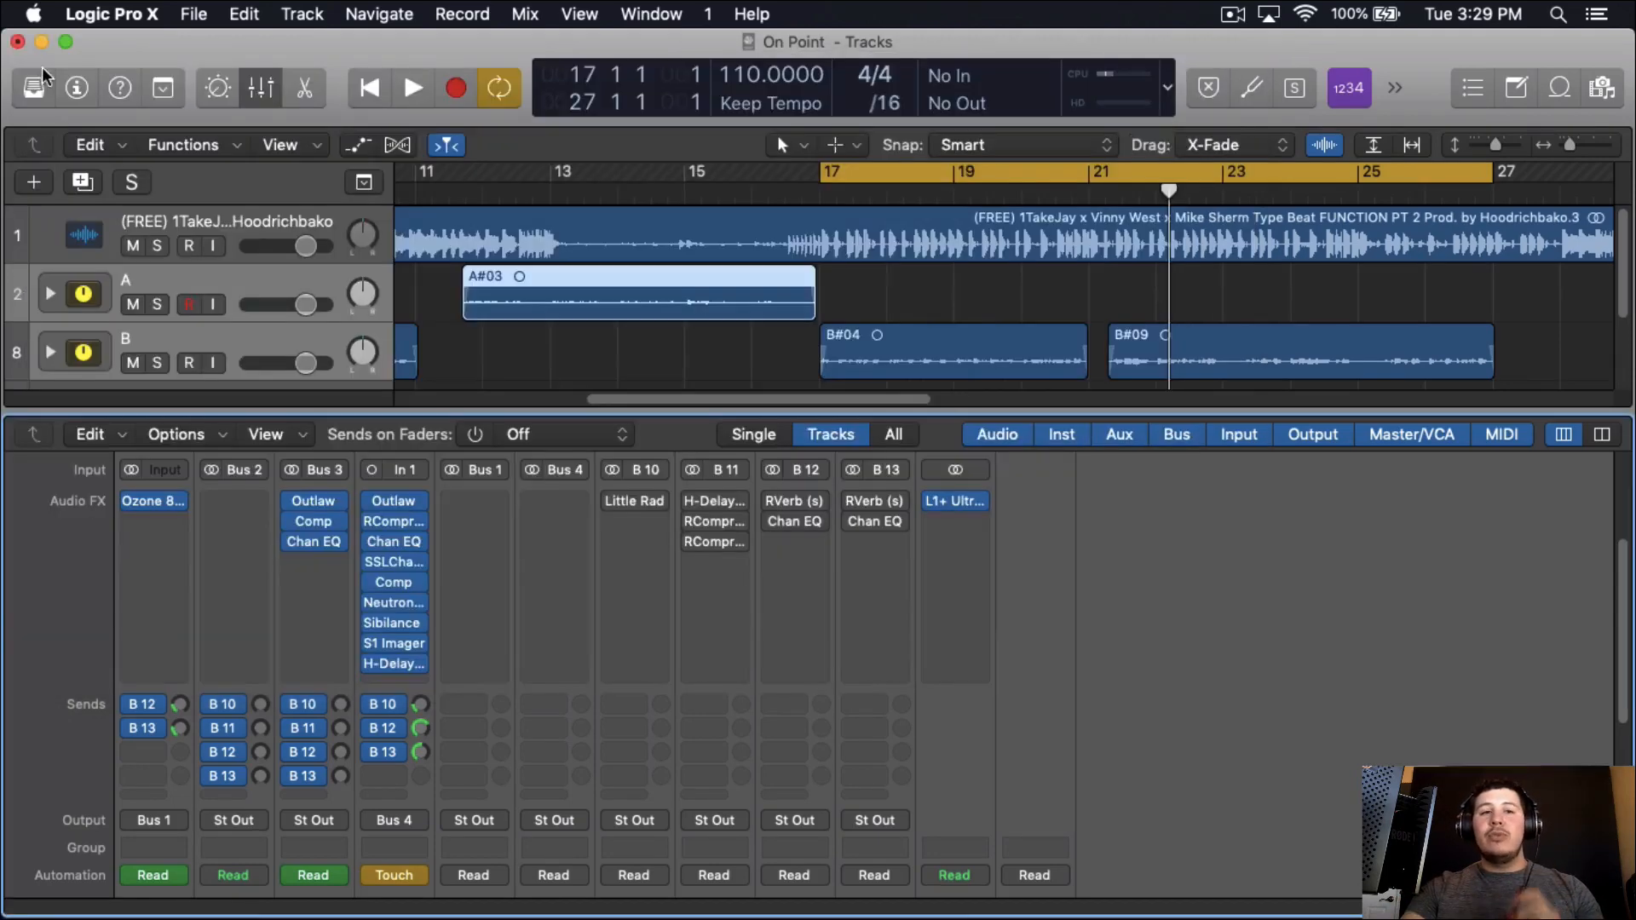
Insert the Waves SSLChannel (s) plug-in in stereo below the Channel EQ on the B channel and toggle its Analog setting.
{"action": "left_click", "coordinate": [318, 563]}
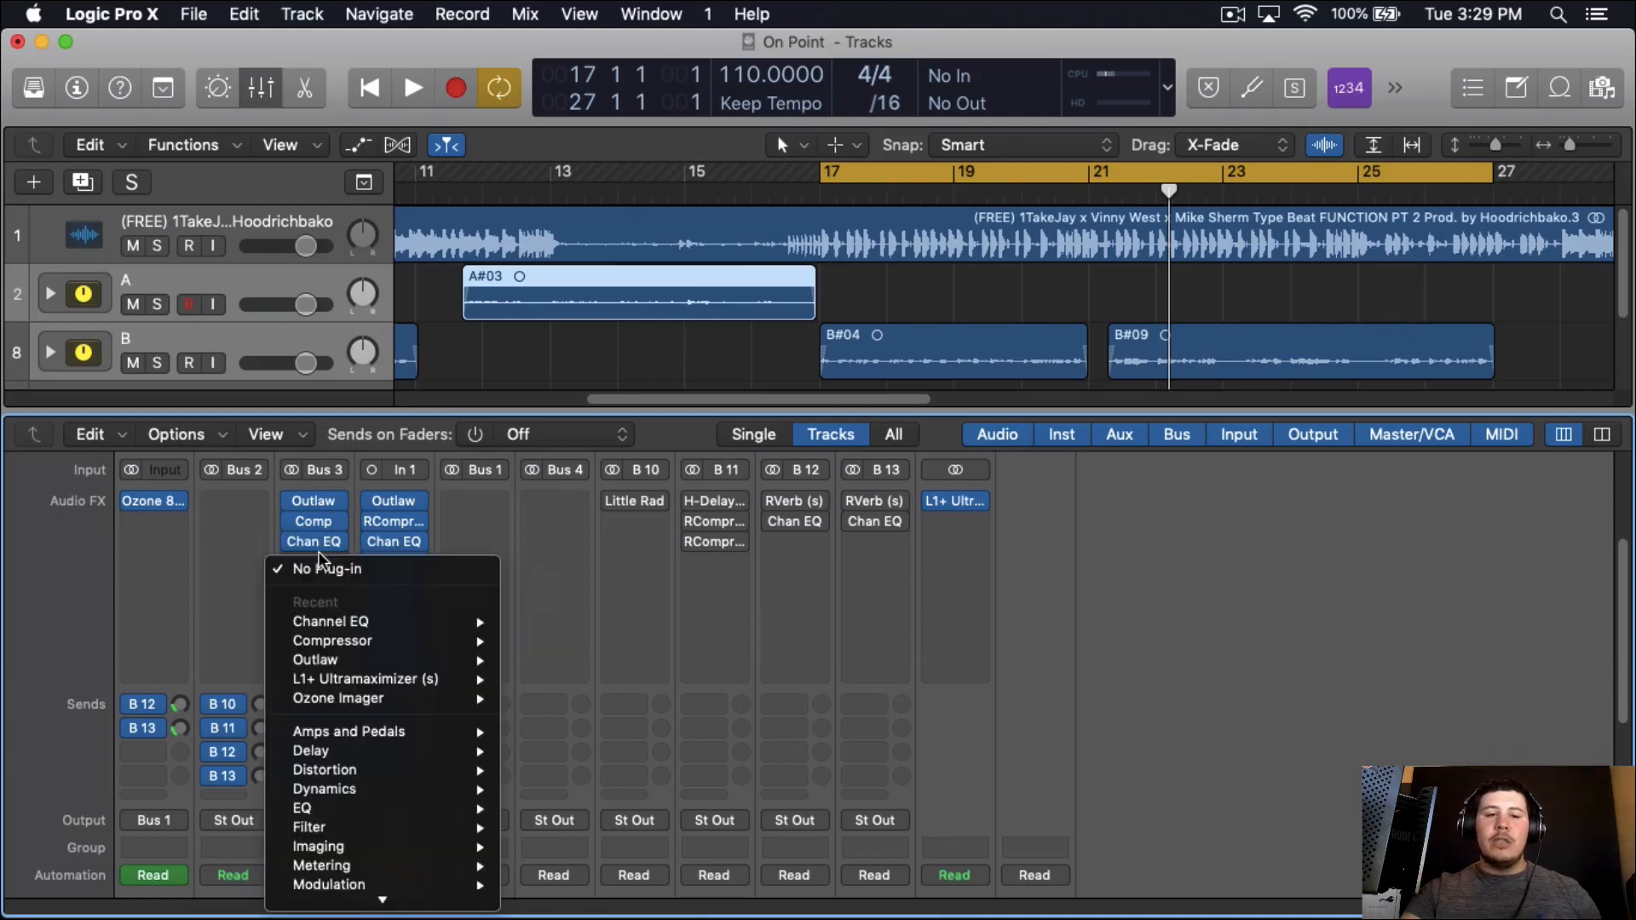
{"action": "mouse_move", "coordinate": [358, 898]}
{"action": "mouse_move", "coordinate": [546, 898]}
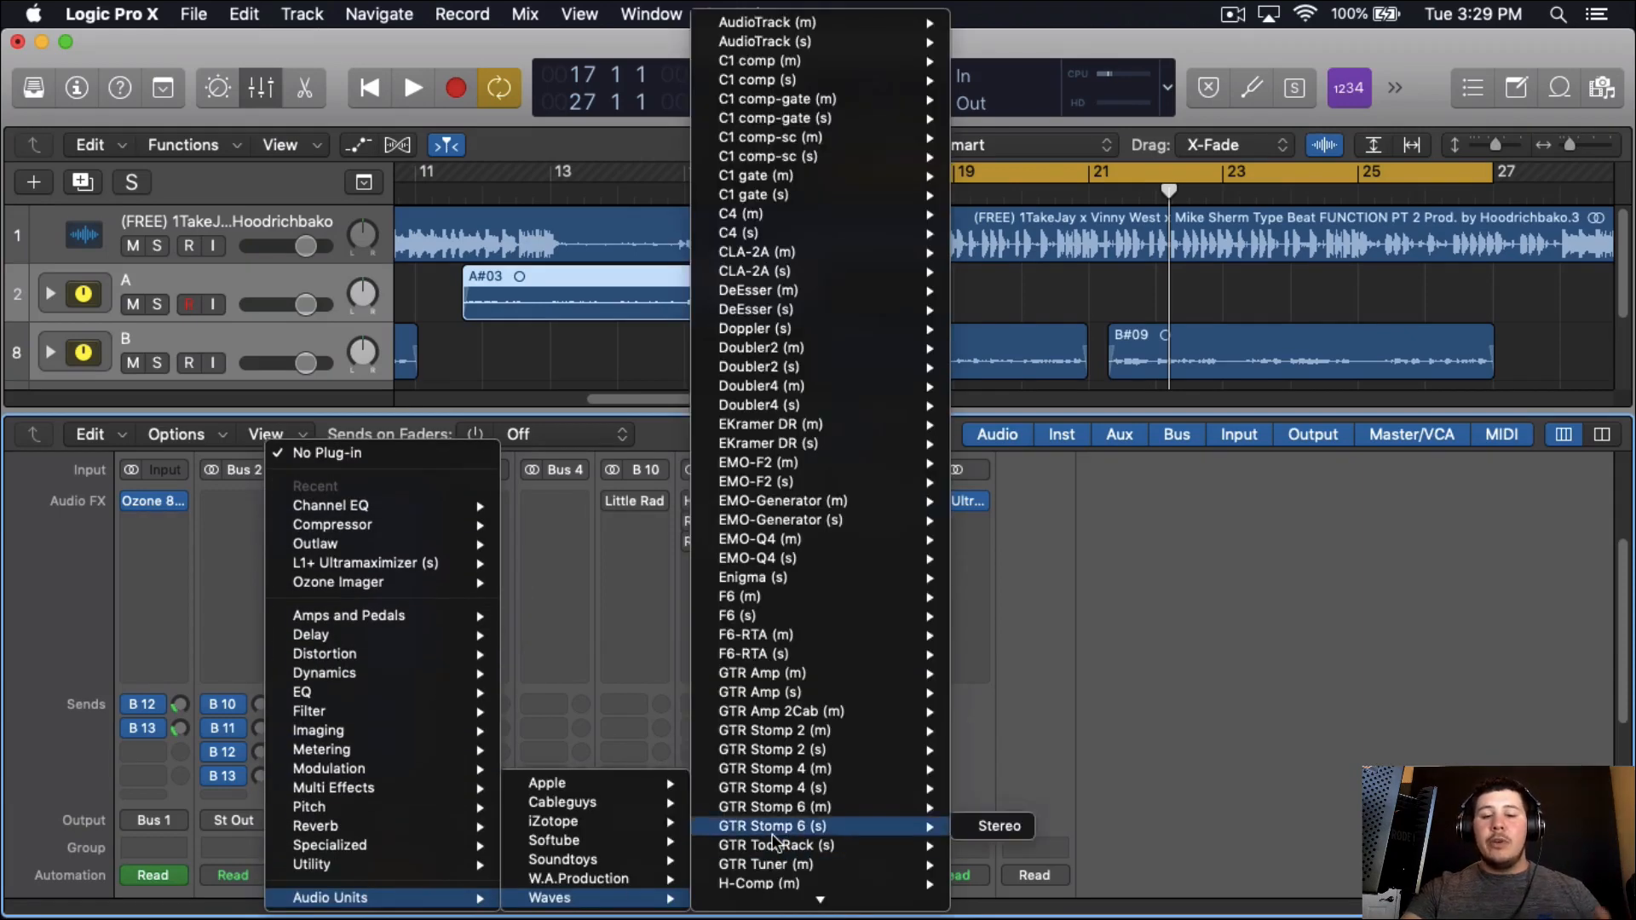
{"action": "scroll", "coordinate": [774, 839], "scroll_direction": "down", "scroll_amount": 10}
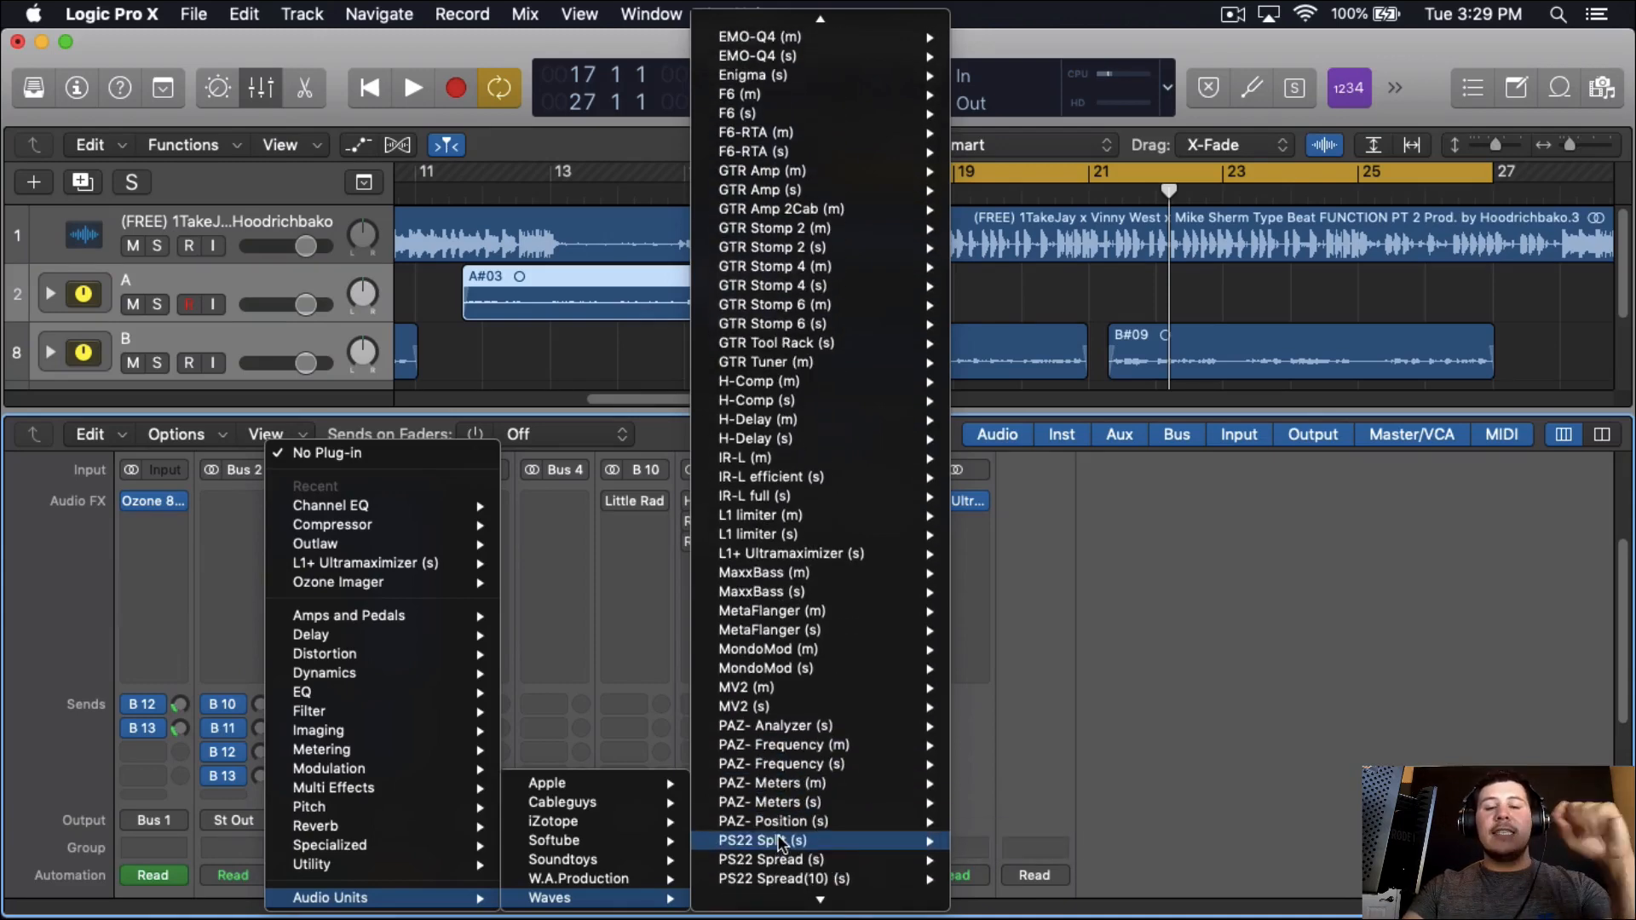
{"action": "scroll", "coordinate": [783, 840], "scroll_direction": "down", "scroll_amount": 15}
{"action": "mouse_move", "coordinate": [784, 801]}
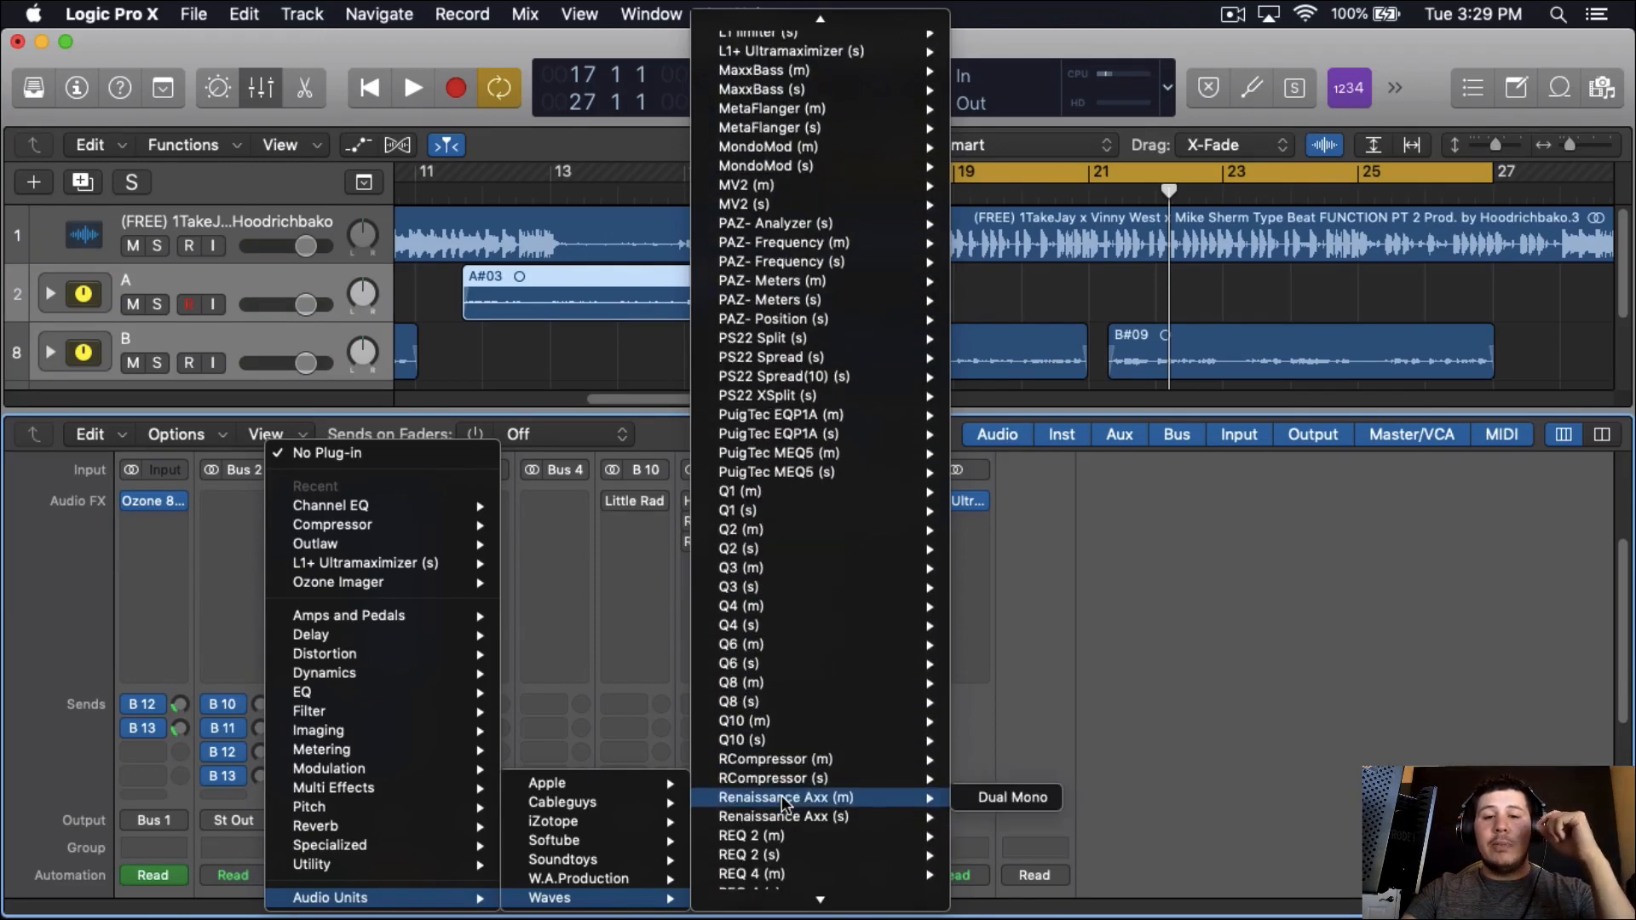
{"action": "scroll", "coordinate": [783, 803], "scroll_direction": "down", "scroll_amount": 10}
{"action": "mouse_move", "coordinate": [817, 748]}
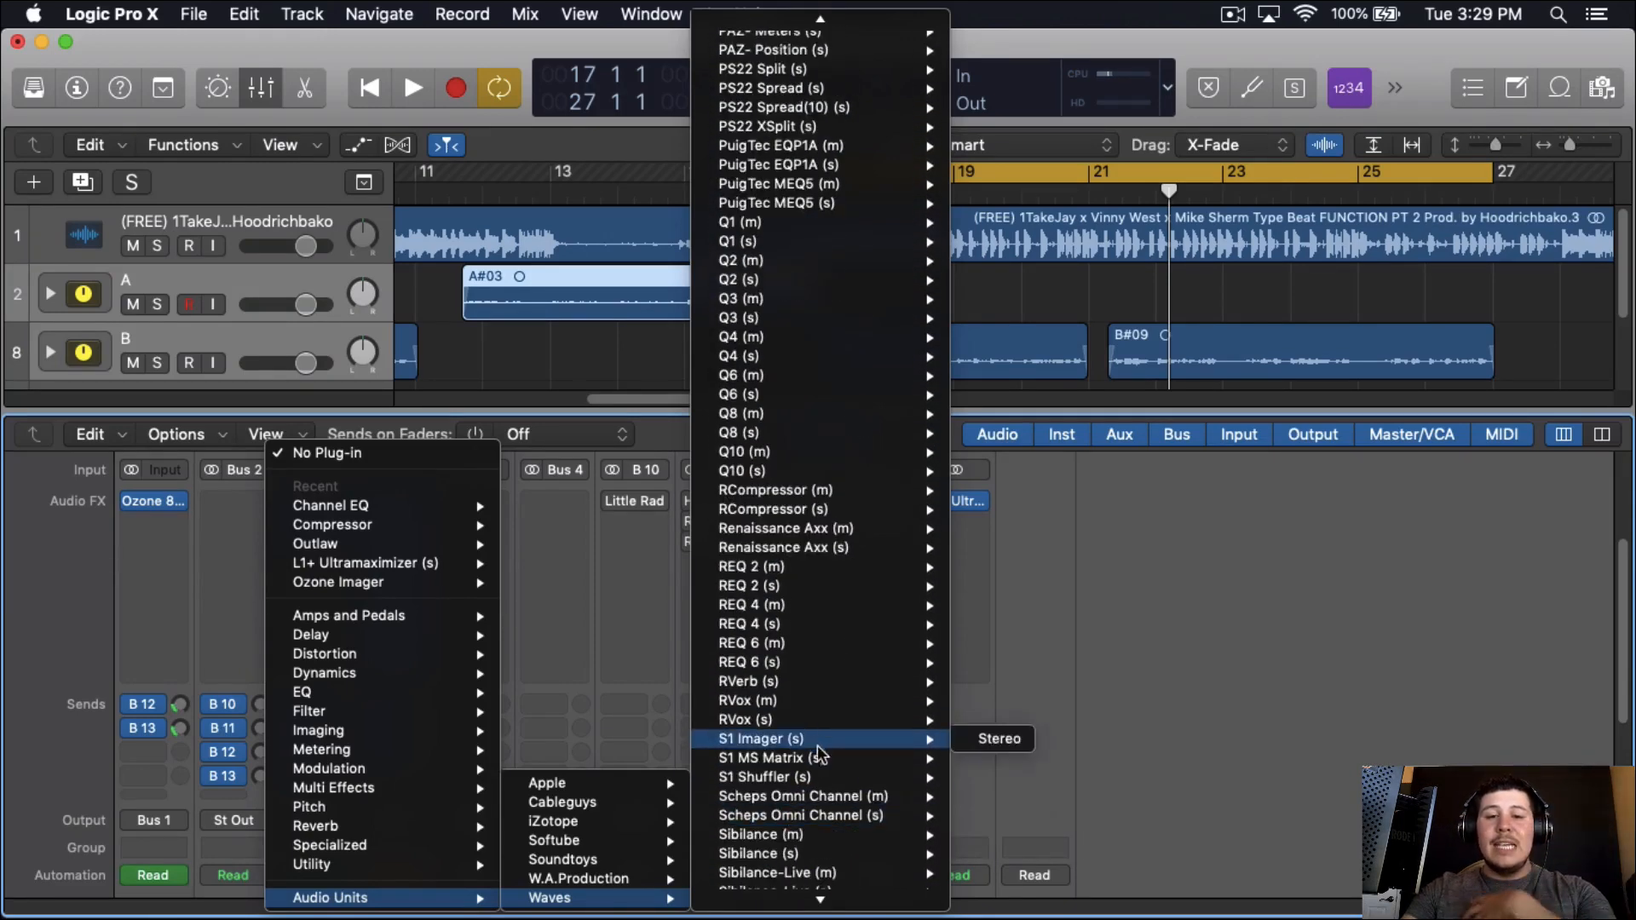
{"action": "scroll", "coordinate": [819, 759], "scroll_direction": "down", "scroll_amount": 13}
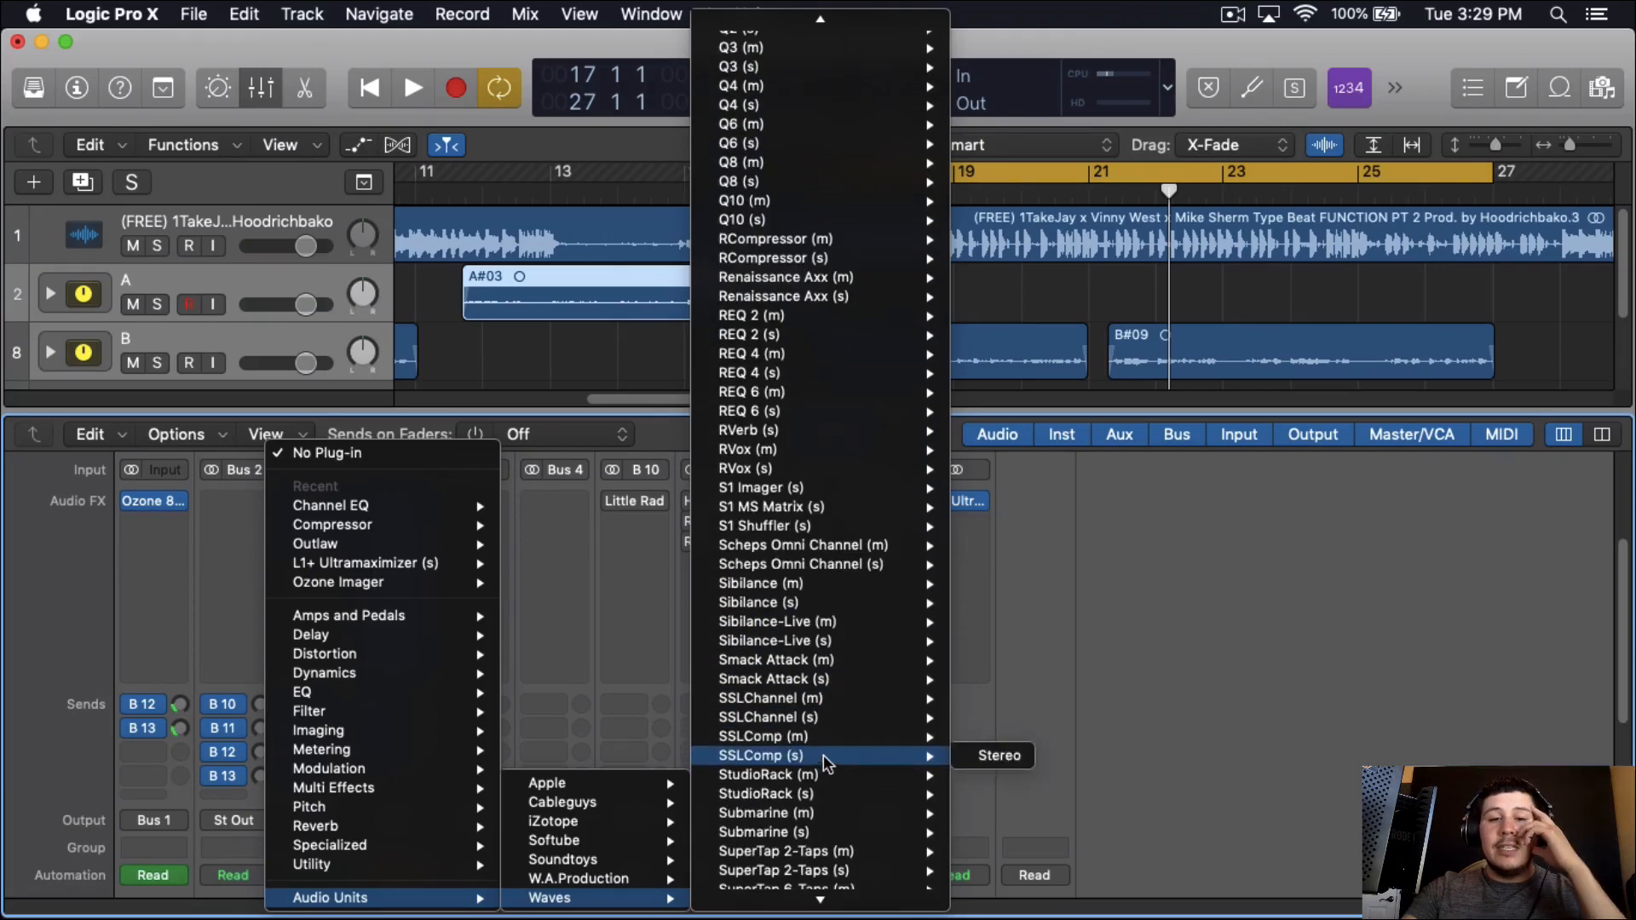
{"action": "mouse_move", "coordinate": [865, 724]}
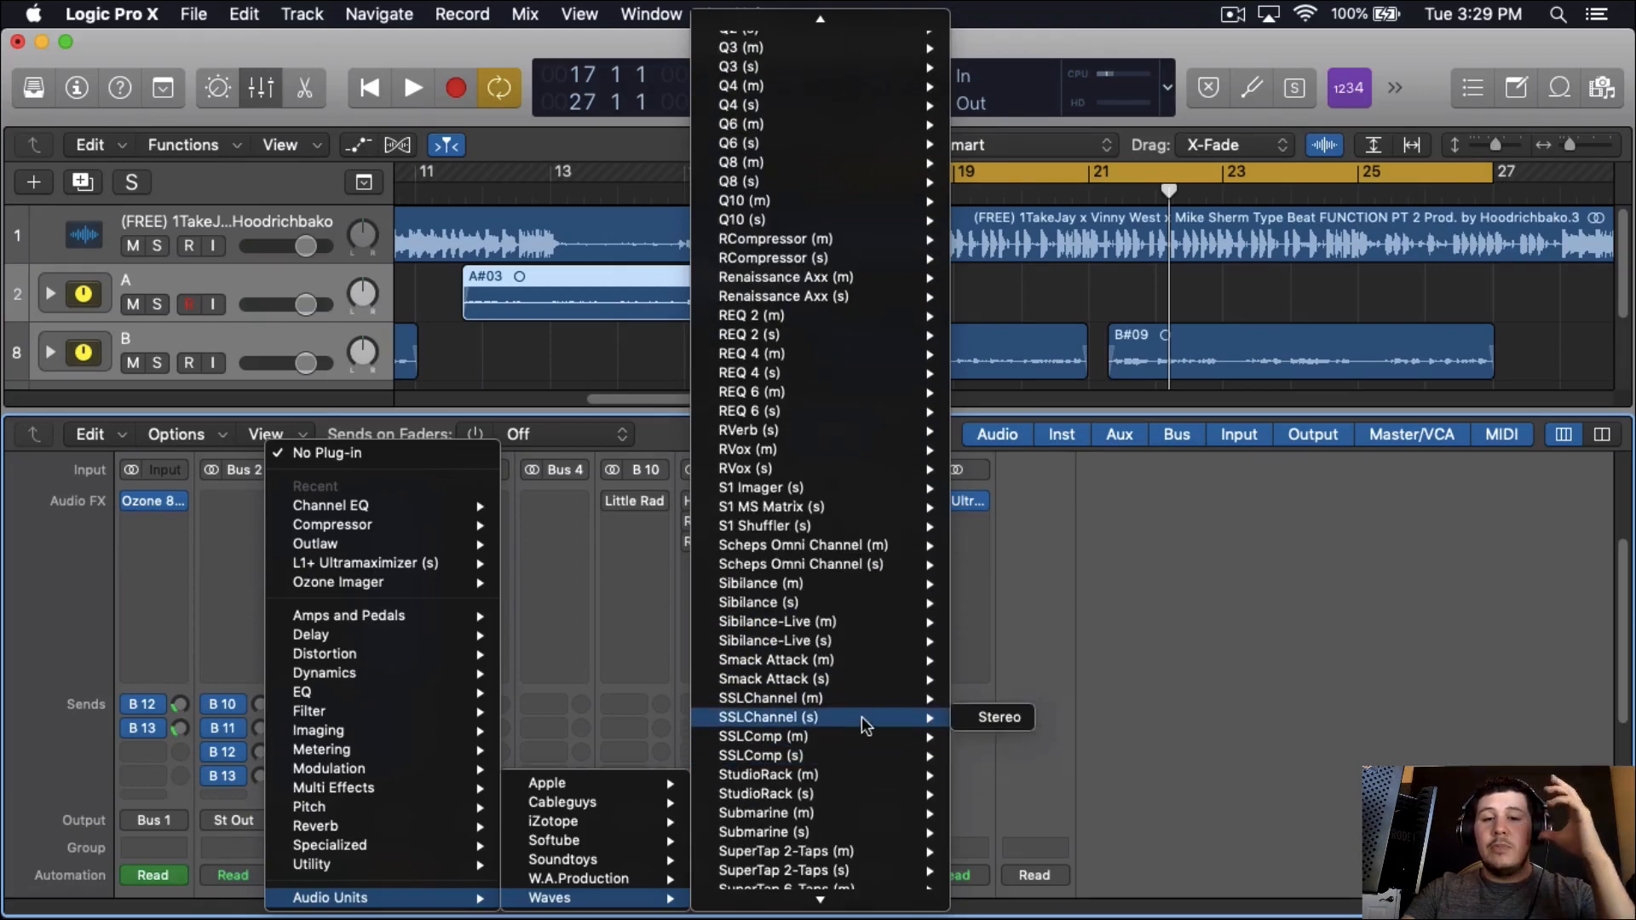
{"action": "left_click", "coordinate": [988, 718]}
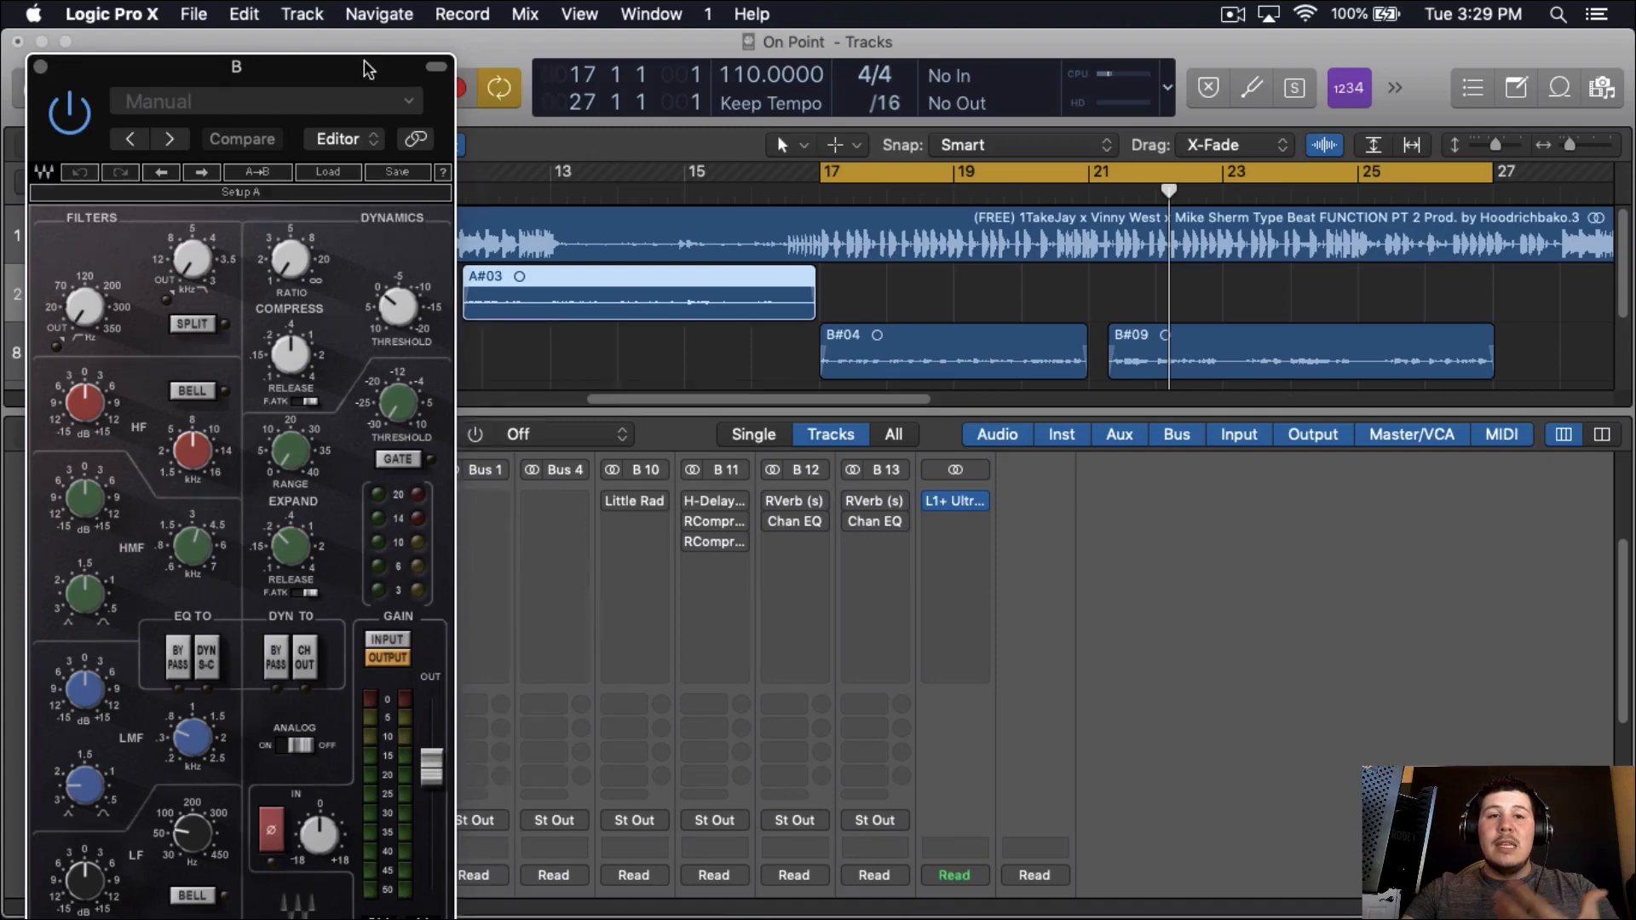
{"action": "left_click_drag", "start_coordinate": [368, 62], "coordinate": [770, 23]}
{"action": "left_click", "coordinate": [718, 724]}
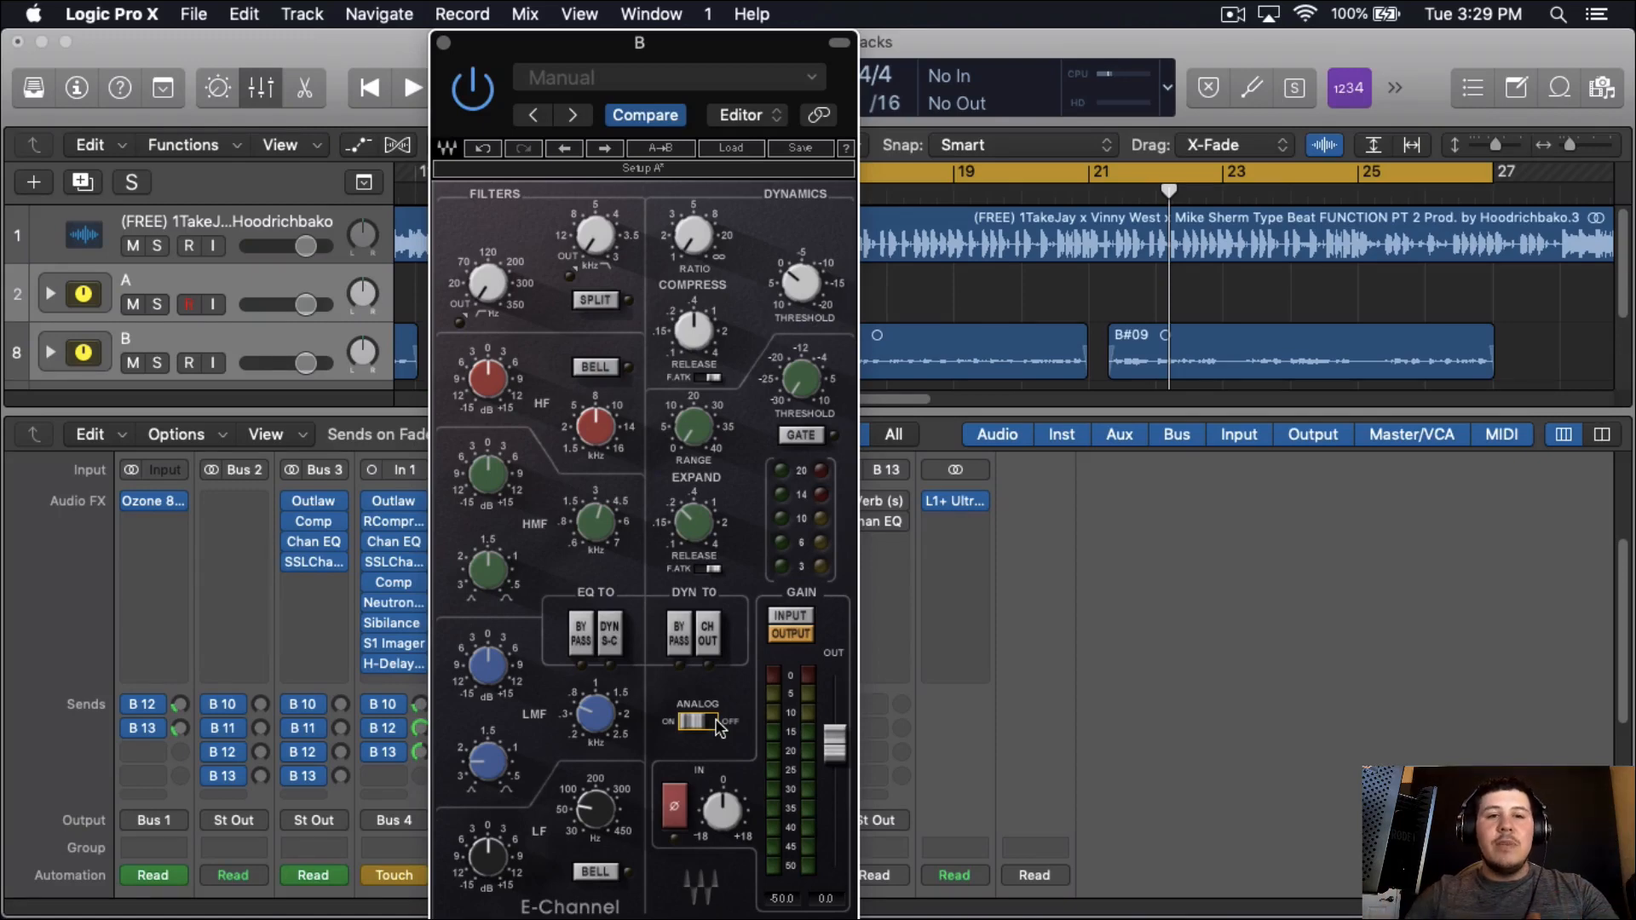
Set the SSL channel's high-pass filter to 141 Hz while playing the B section.
{"action": "key", "text": "space"}
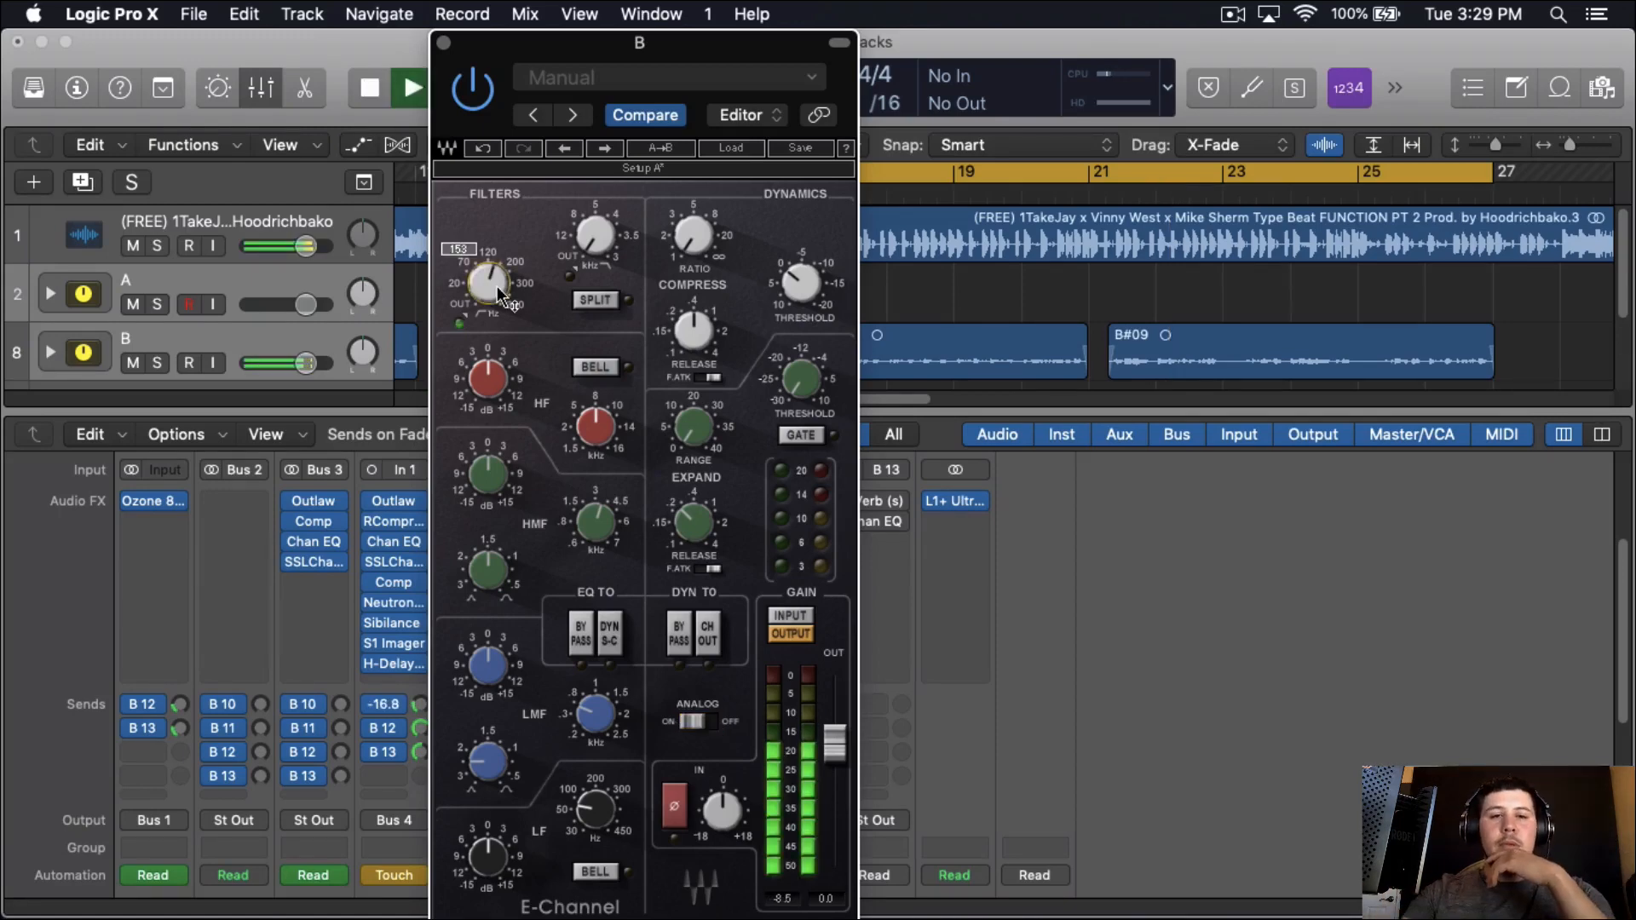
{"action": "scroll", "coordinate": [497, 285], "scroll_direction": "down", "scroll_amount": 5}
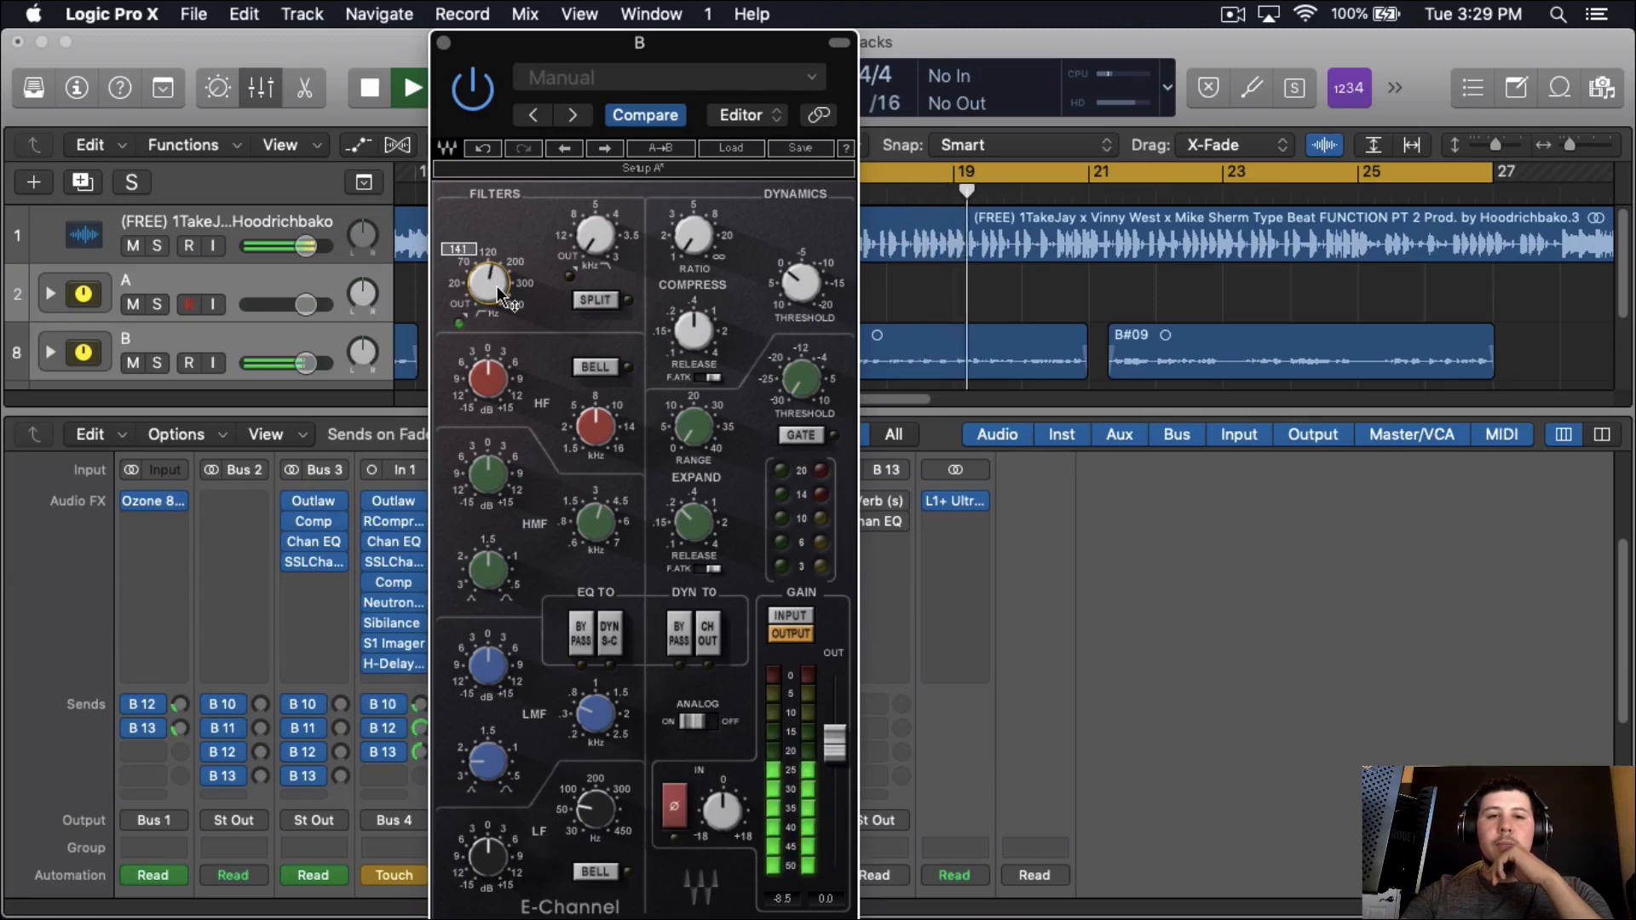
Raise the SSL channel's compression ratio slightly and set the compressor's release to 0.11 during playback.
{"action": "scroll", "coordinate": [721, 242], "scroll_direction": "up", "scroll_amount": 3}
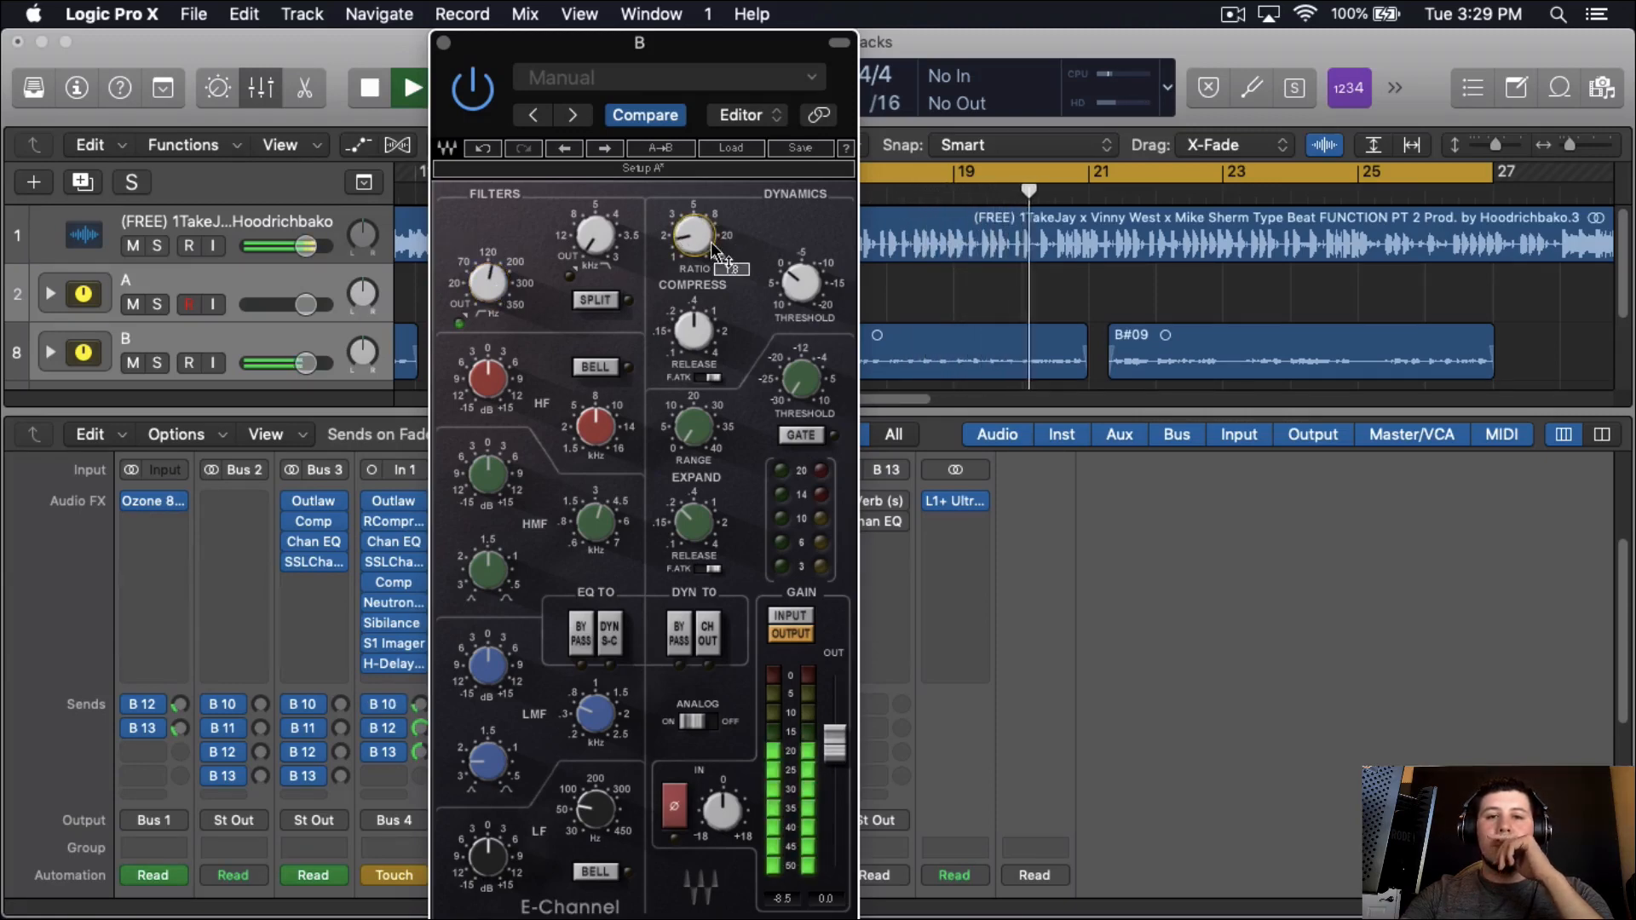
{"action": "scroll", "coordinate": [721, 242], "scroll_direction": "down", "scroll_amount": 1}
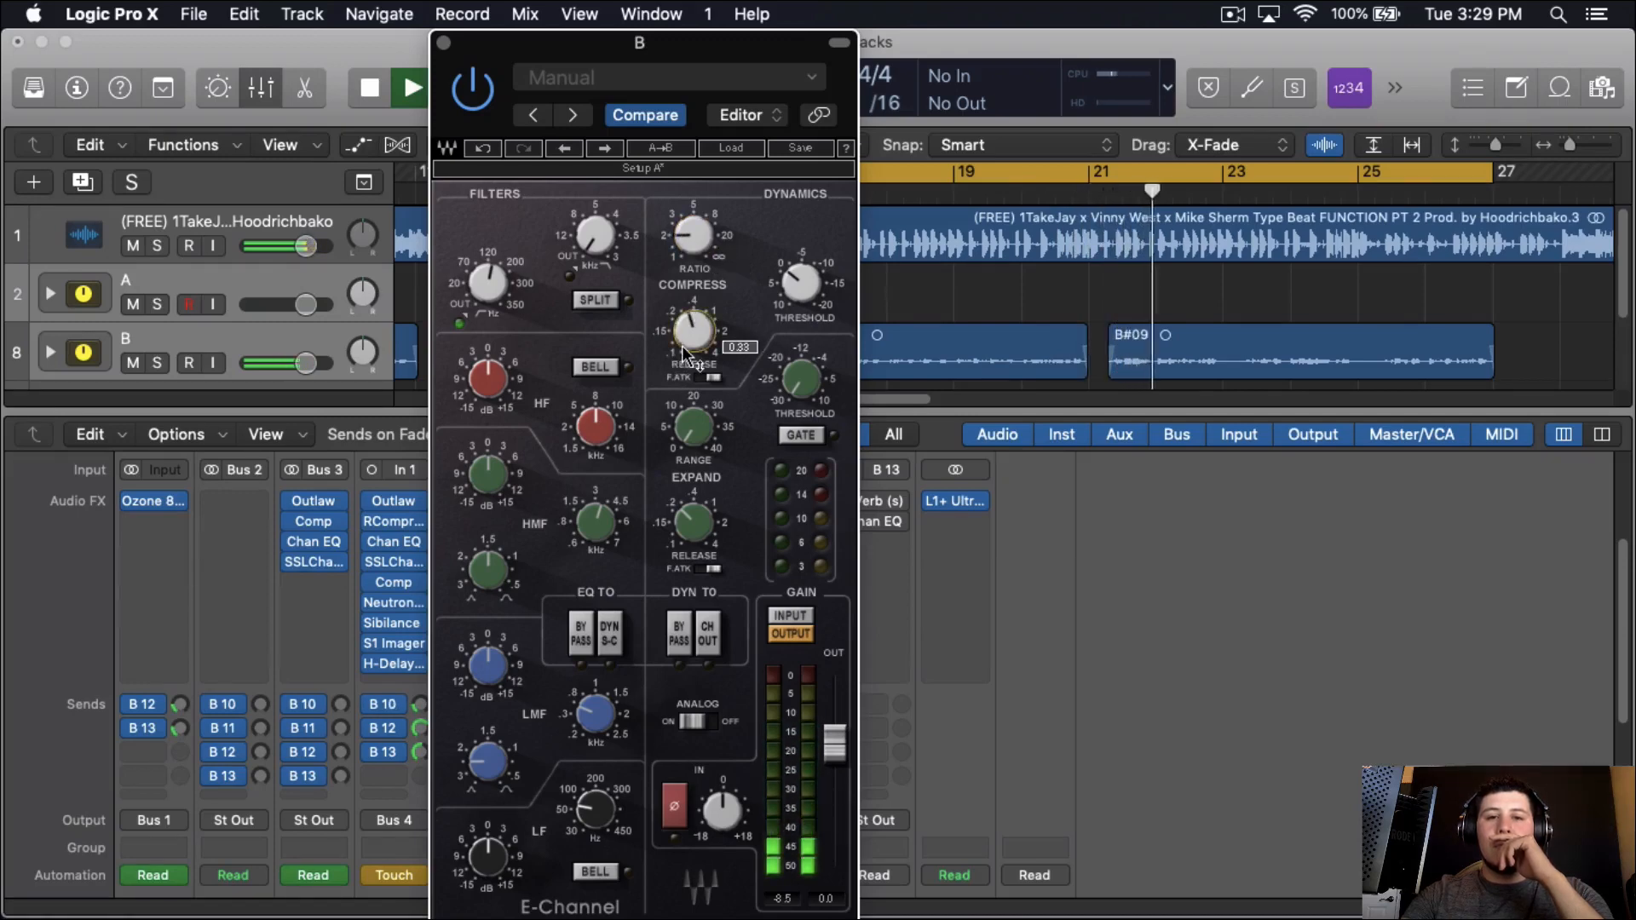
{"action": "scroll", "coordinate": [691, 345], "scroll_direction": "down", "scroll_amount": 5}
{"action": "scroll", "coordinate": [691, 346], "scroll_direction": "down", "scroll_amount": 2}
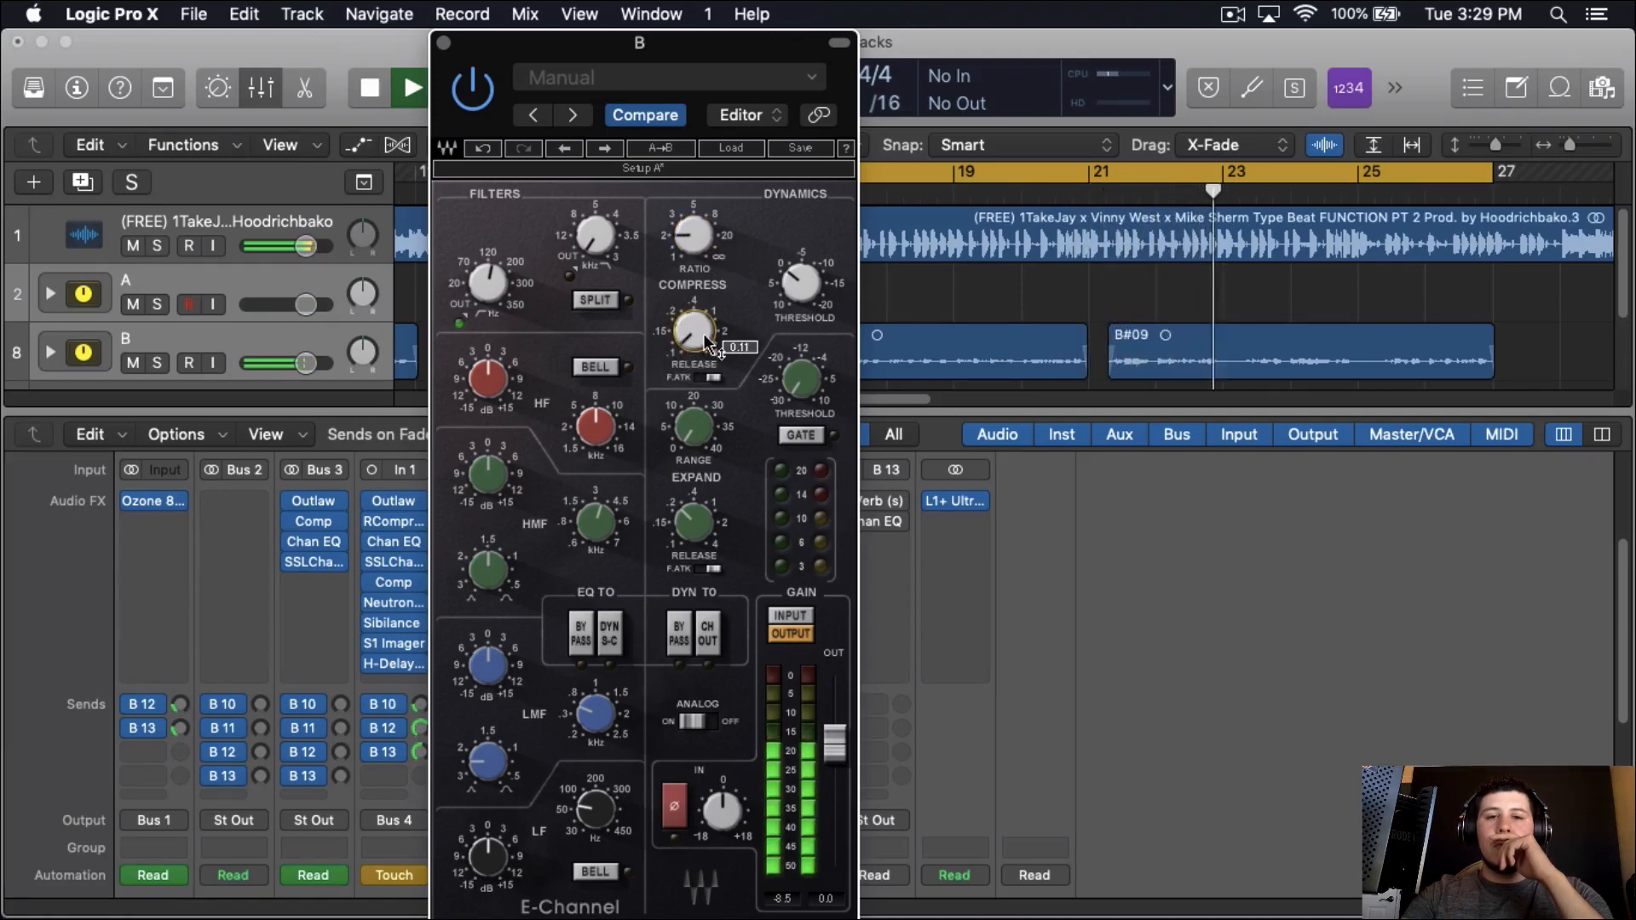
Fine-tune the SSL compressor's threshold to -11.0 during playback and stop the song.
{"action": "scroll", "coordinate": [797, 296], "scroll_direction": "up", "scroll_amount": 5}
{"action": "scroll", "coordinate": [800, 300], "scroll_direction": "down", "scroll_amount": 1}
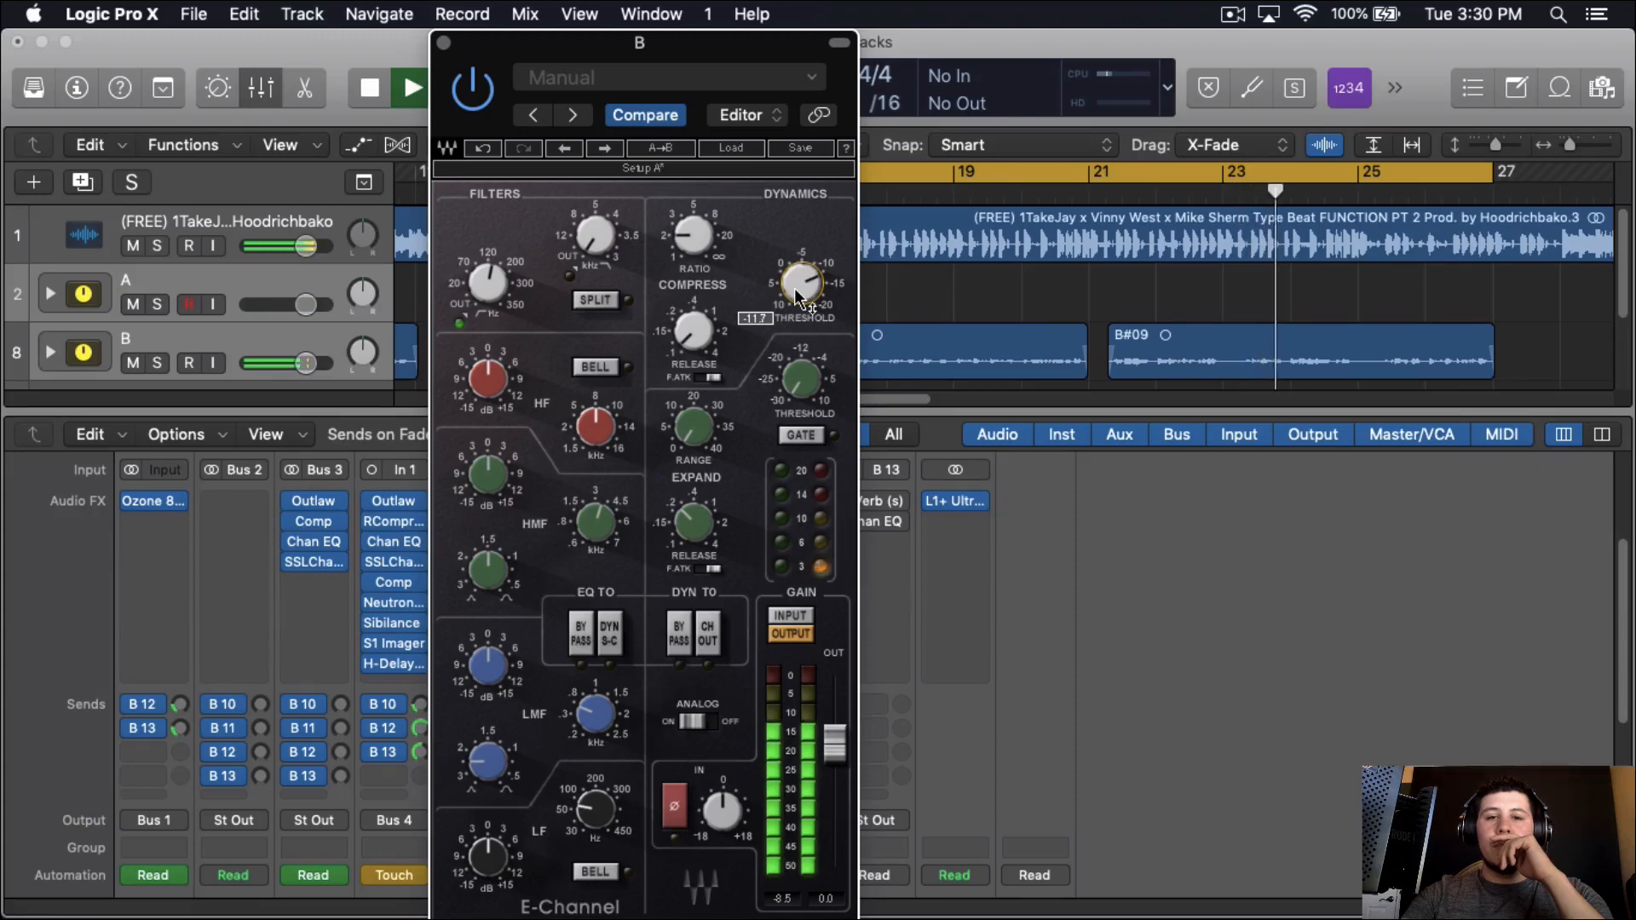
{"action": "scroll", "coordinate": [800, 300], "scroll_direction": "down", "scroll_amount": 2}
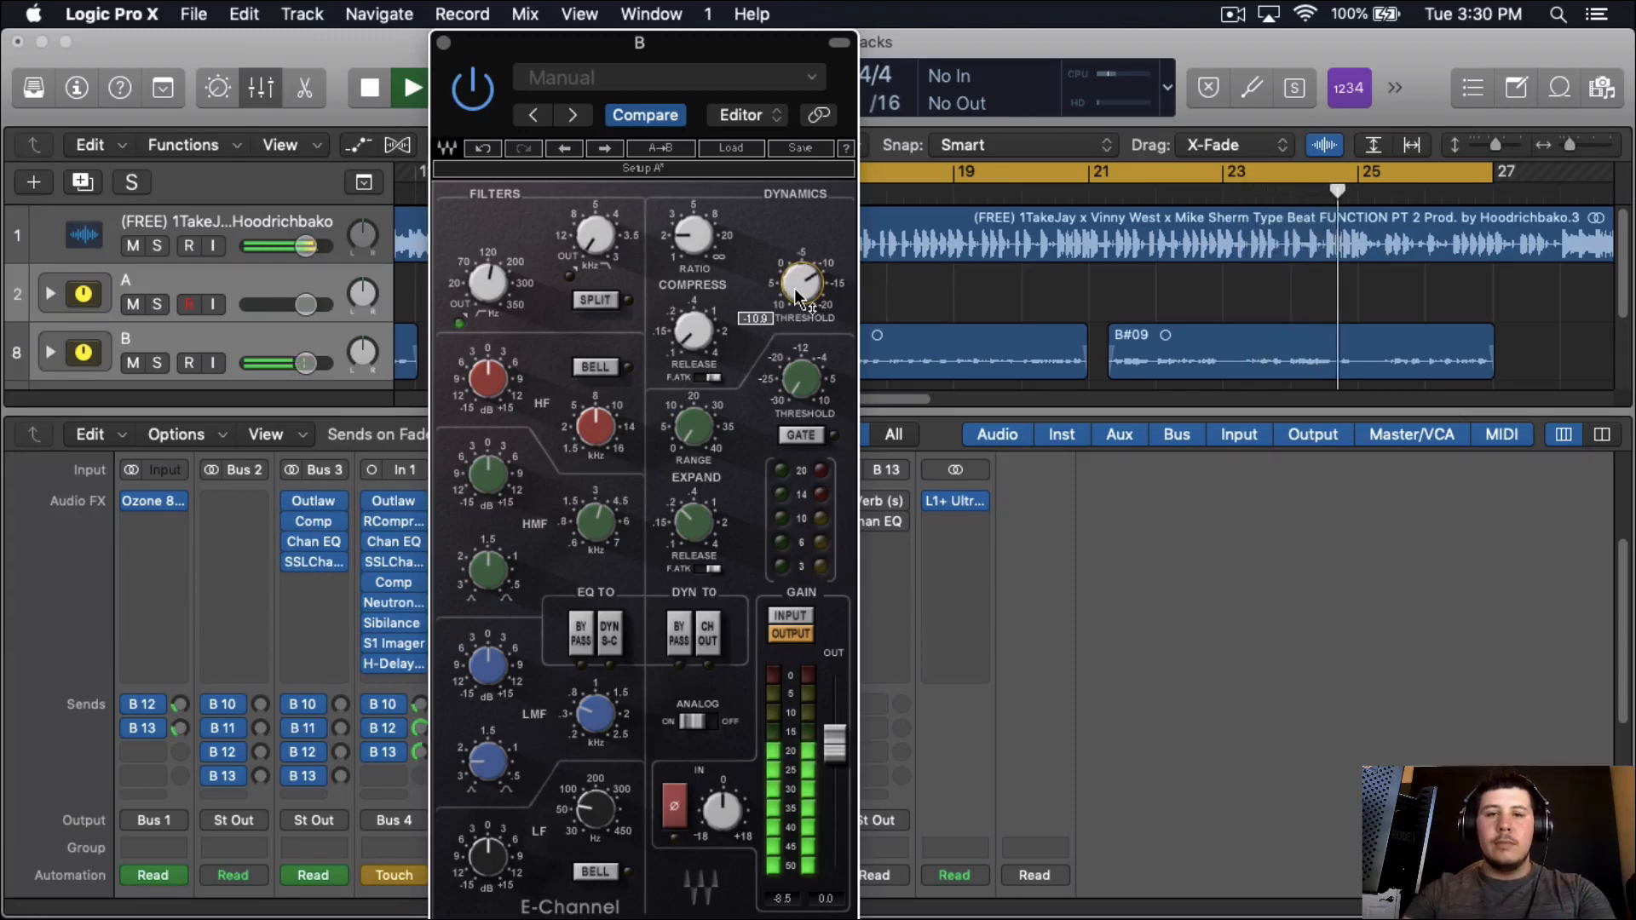
{"action": "scroll", "coordinate": [799, 300], "scroll_direction": "down", "scroll_amount": 1}
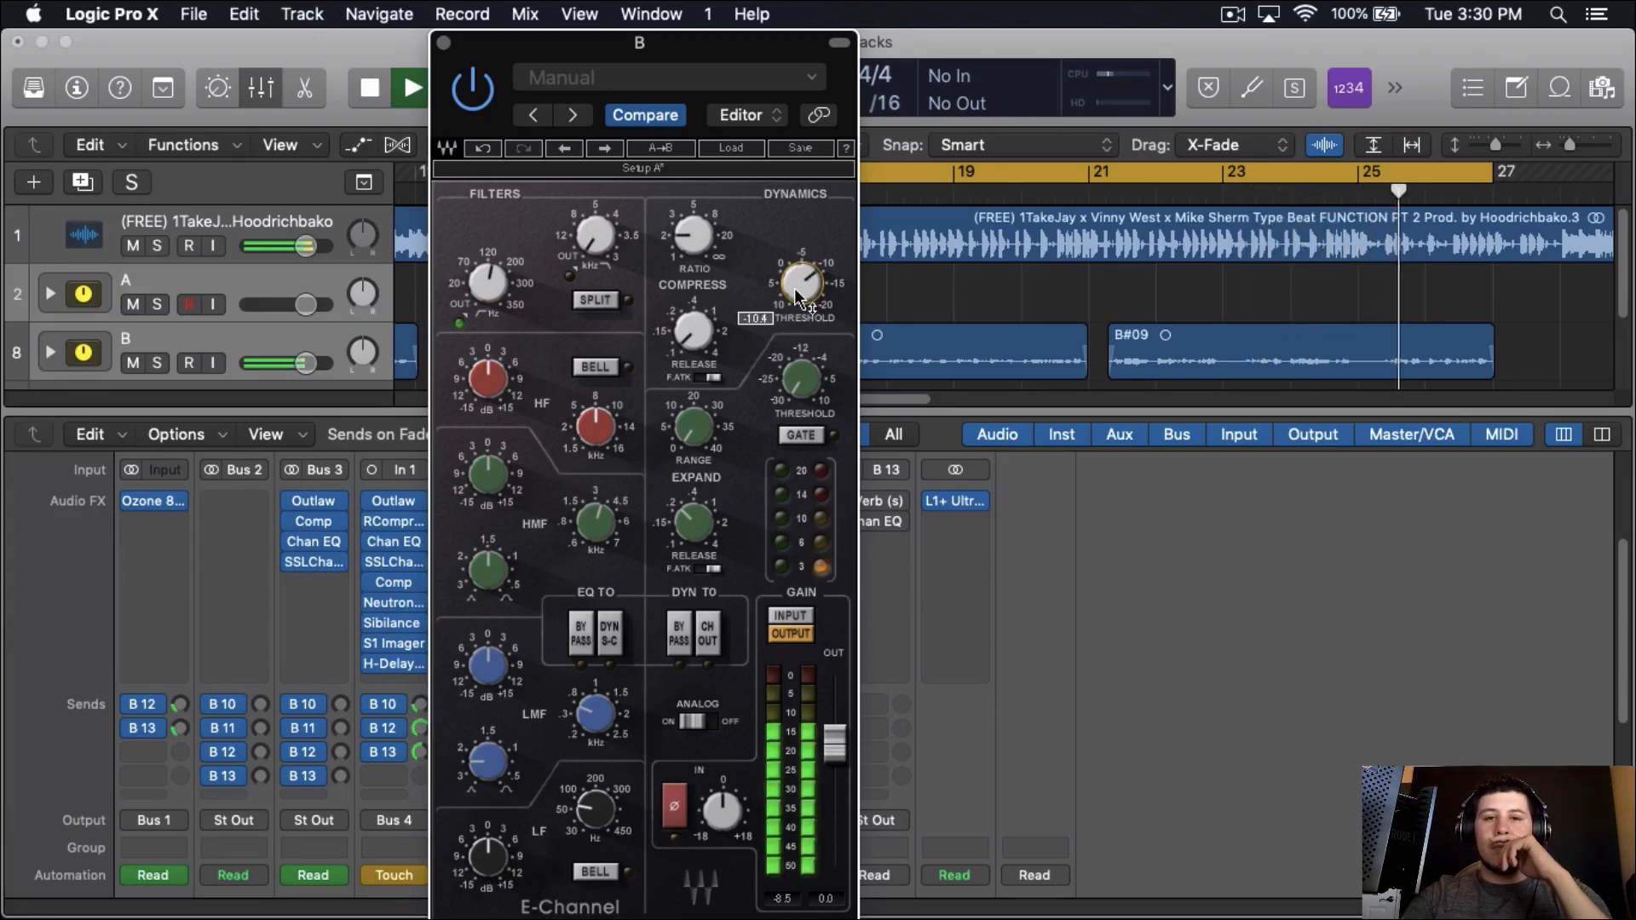
{"action": "scroll", "coordinate": [800, 300], "scroll_direction": "down", "scroll_amount": 1}
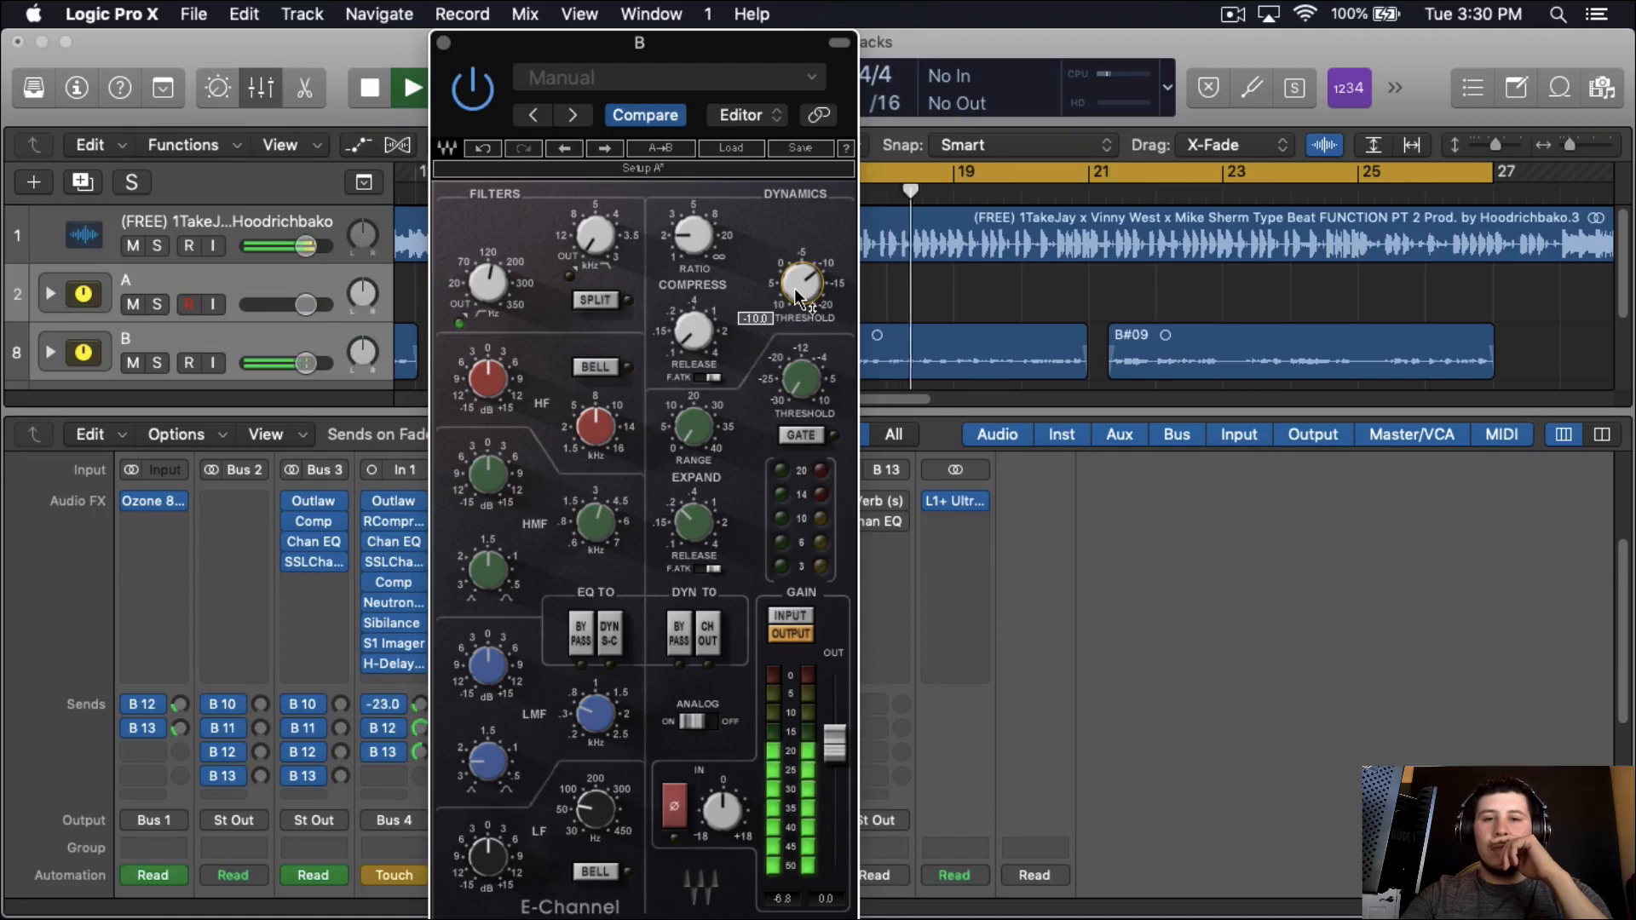
{"action": "scroll", "coordinate": [800, 300], "scroll_direction": "up", "scroll_amount": 2}
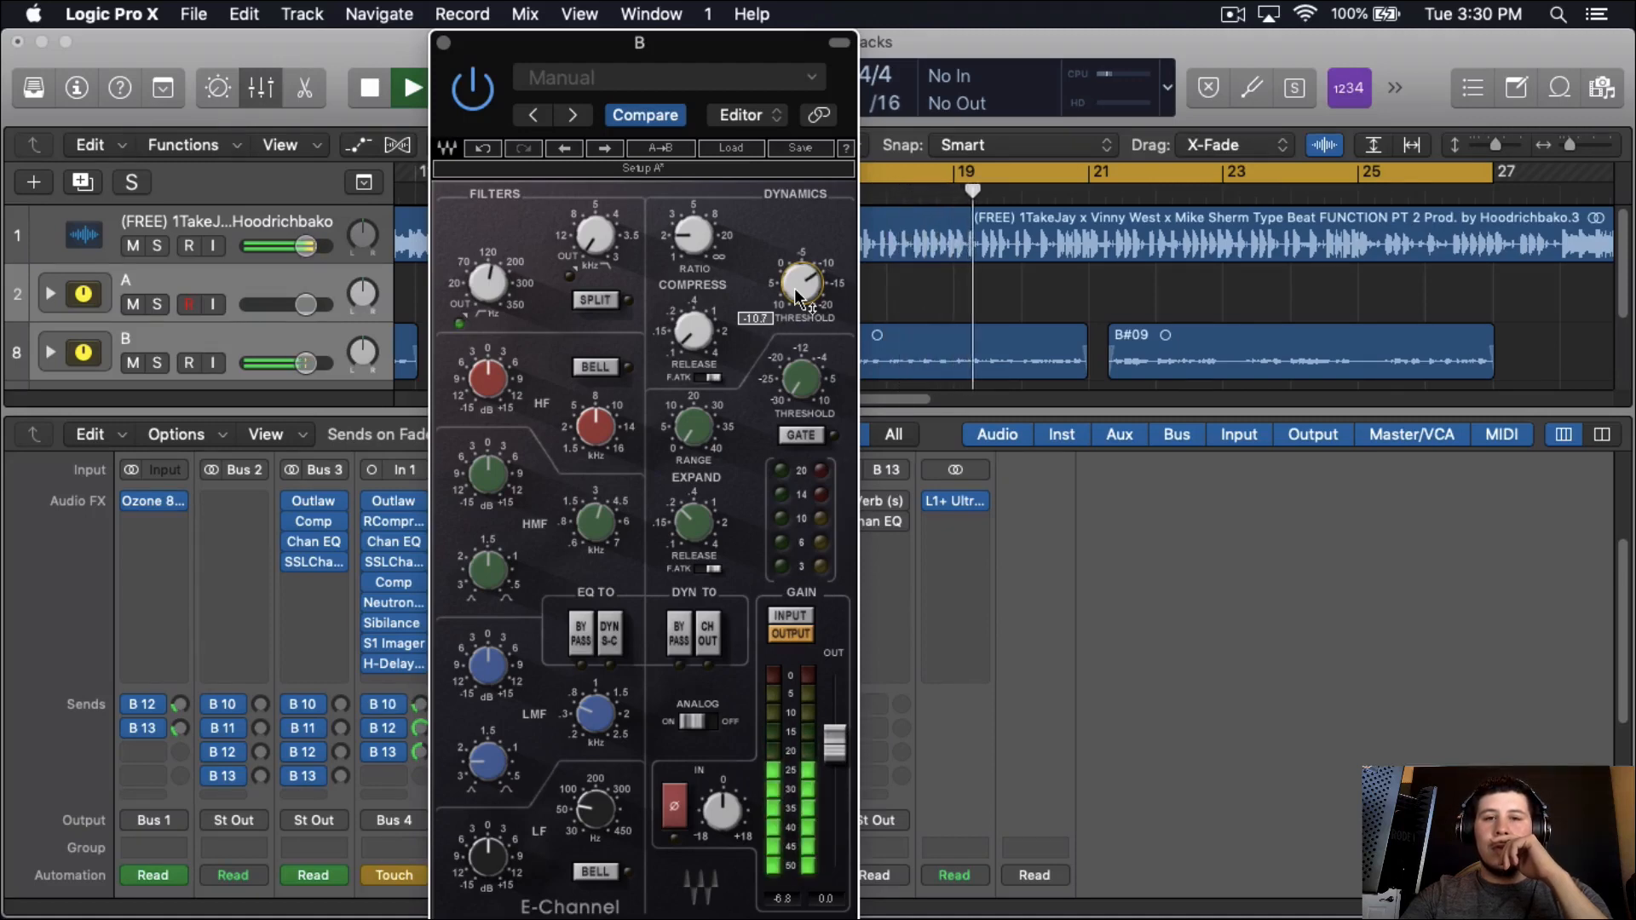
{"action": "scroll", "coordinate": [800, 300], "scroll_direction": "up", "scroll_amount": 1}
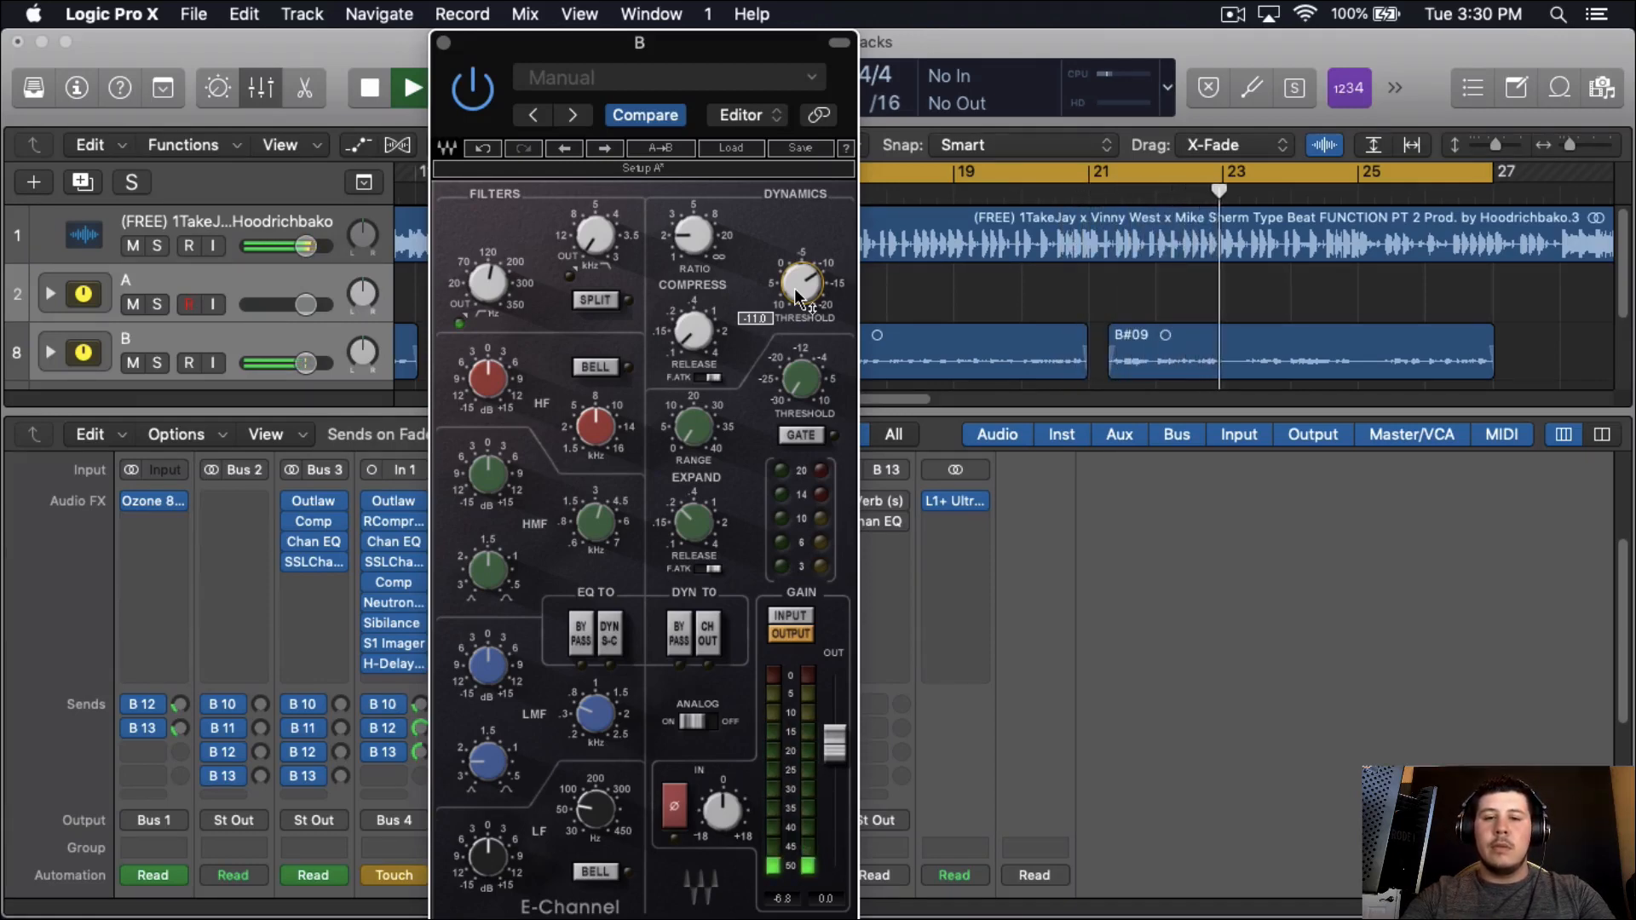
{"action": "key", "text": "space"}
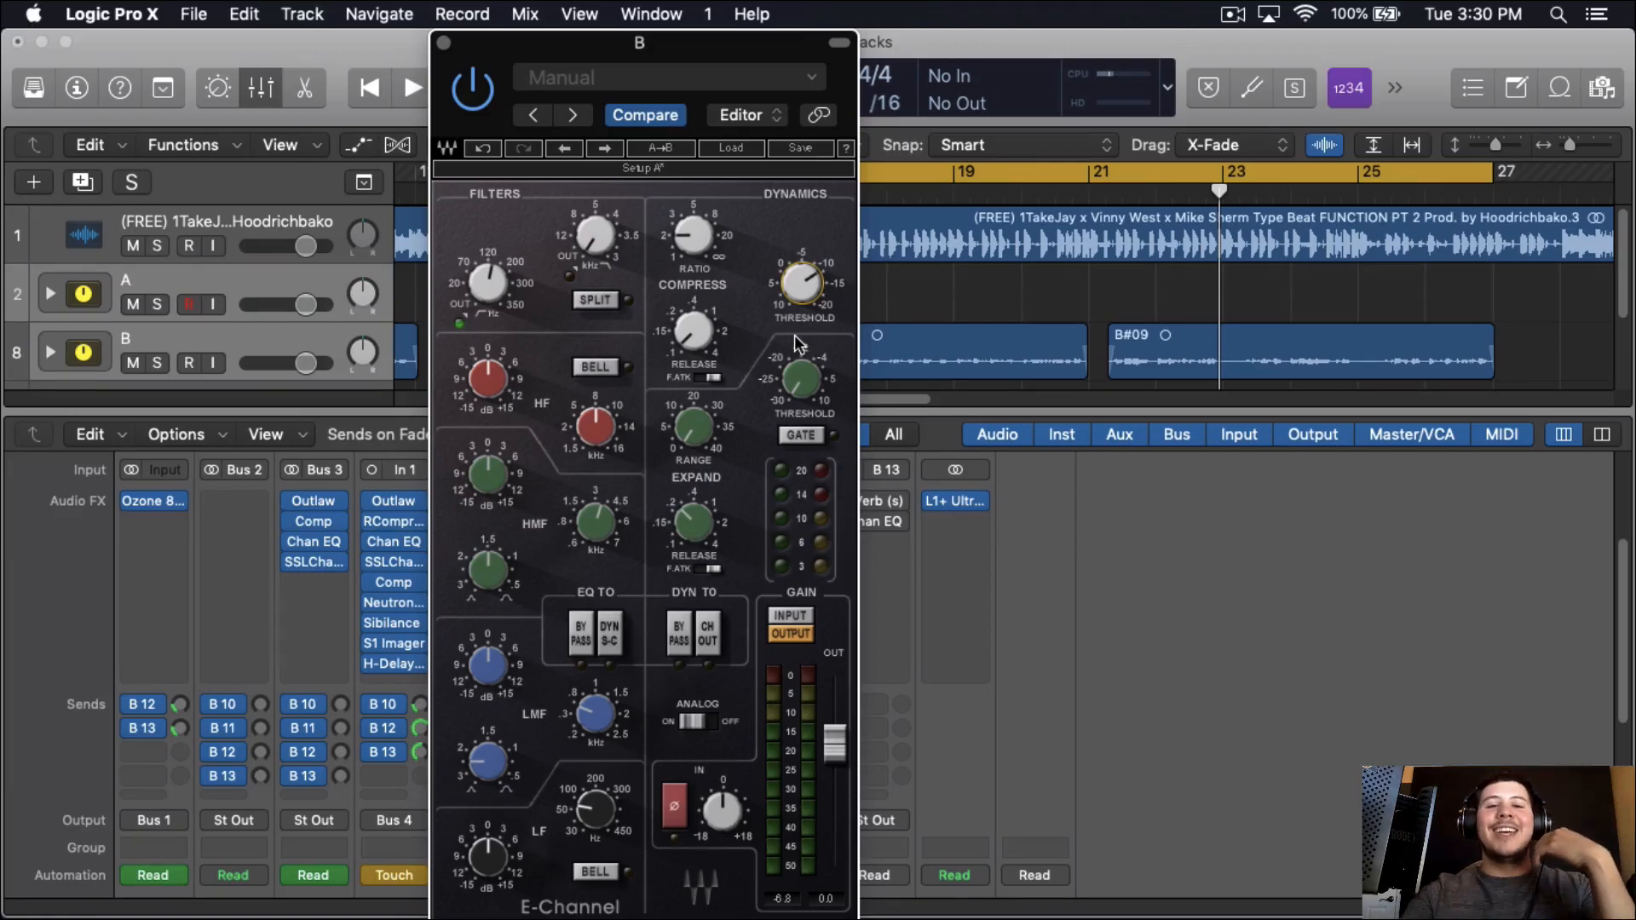
Raise the SSL channel's HF frequency towards 16 kHz, start playback, and boost the HF gain to 4.5 dB.
{"action": "left_click", "coordinate": [694, 333]}
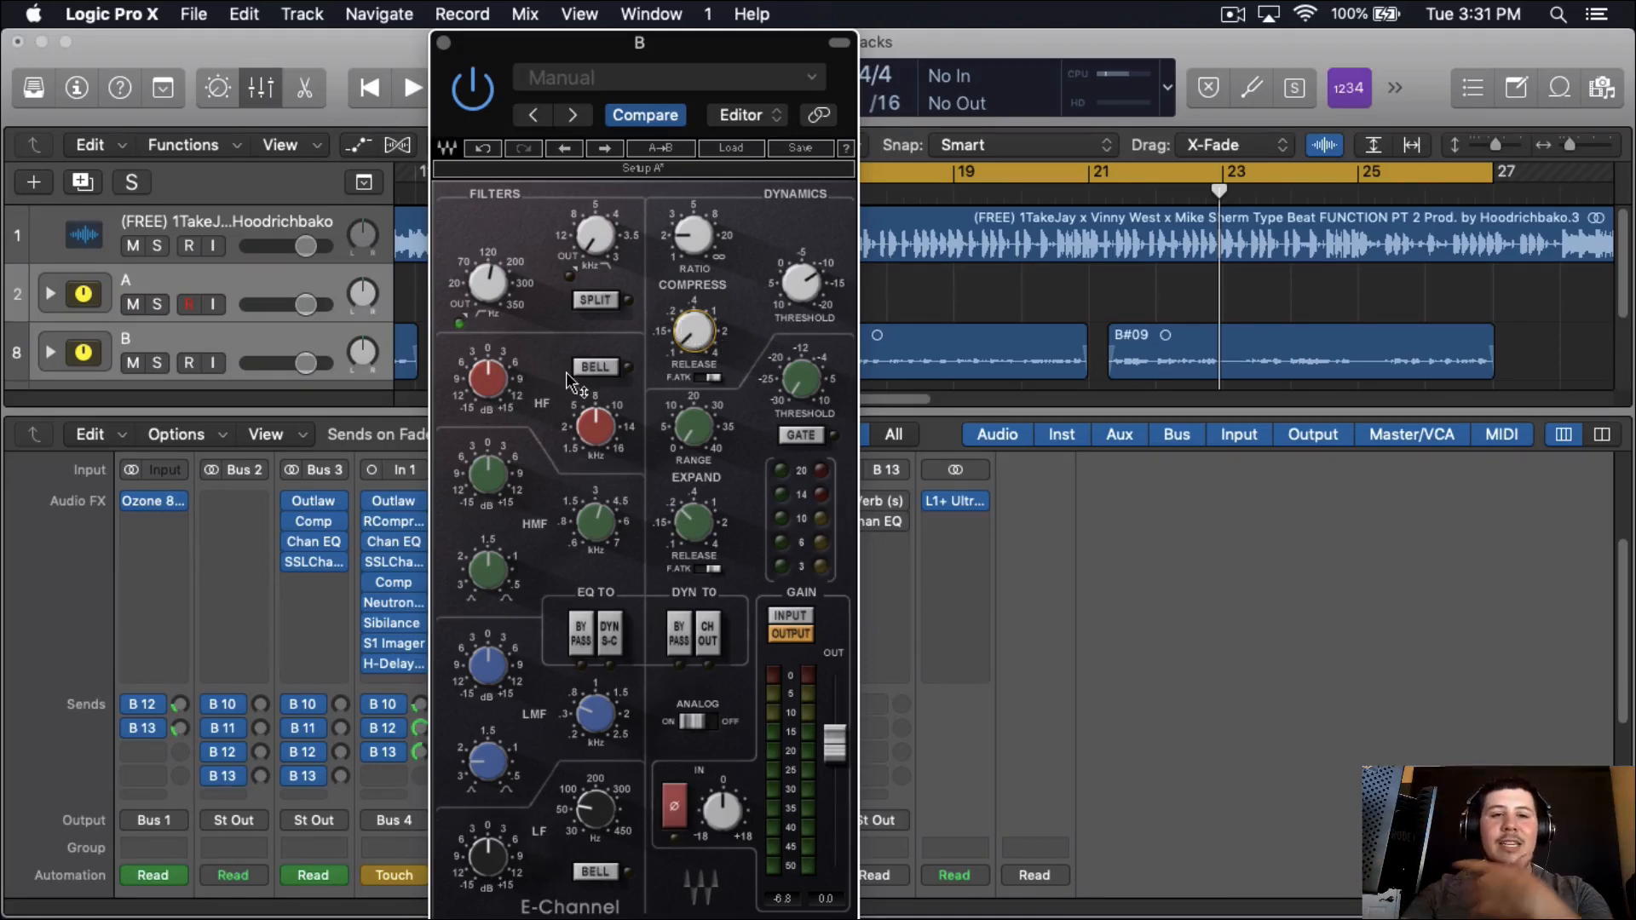
{"action": "mouse_move", "coordinate": [608, 430]}
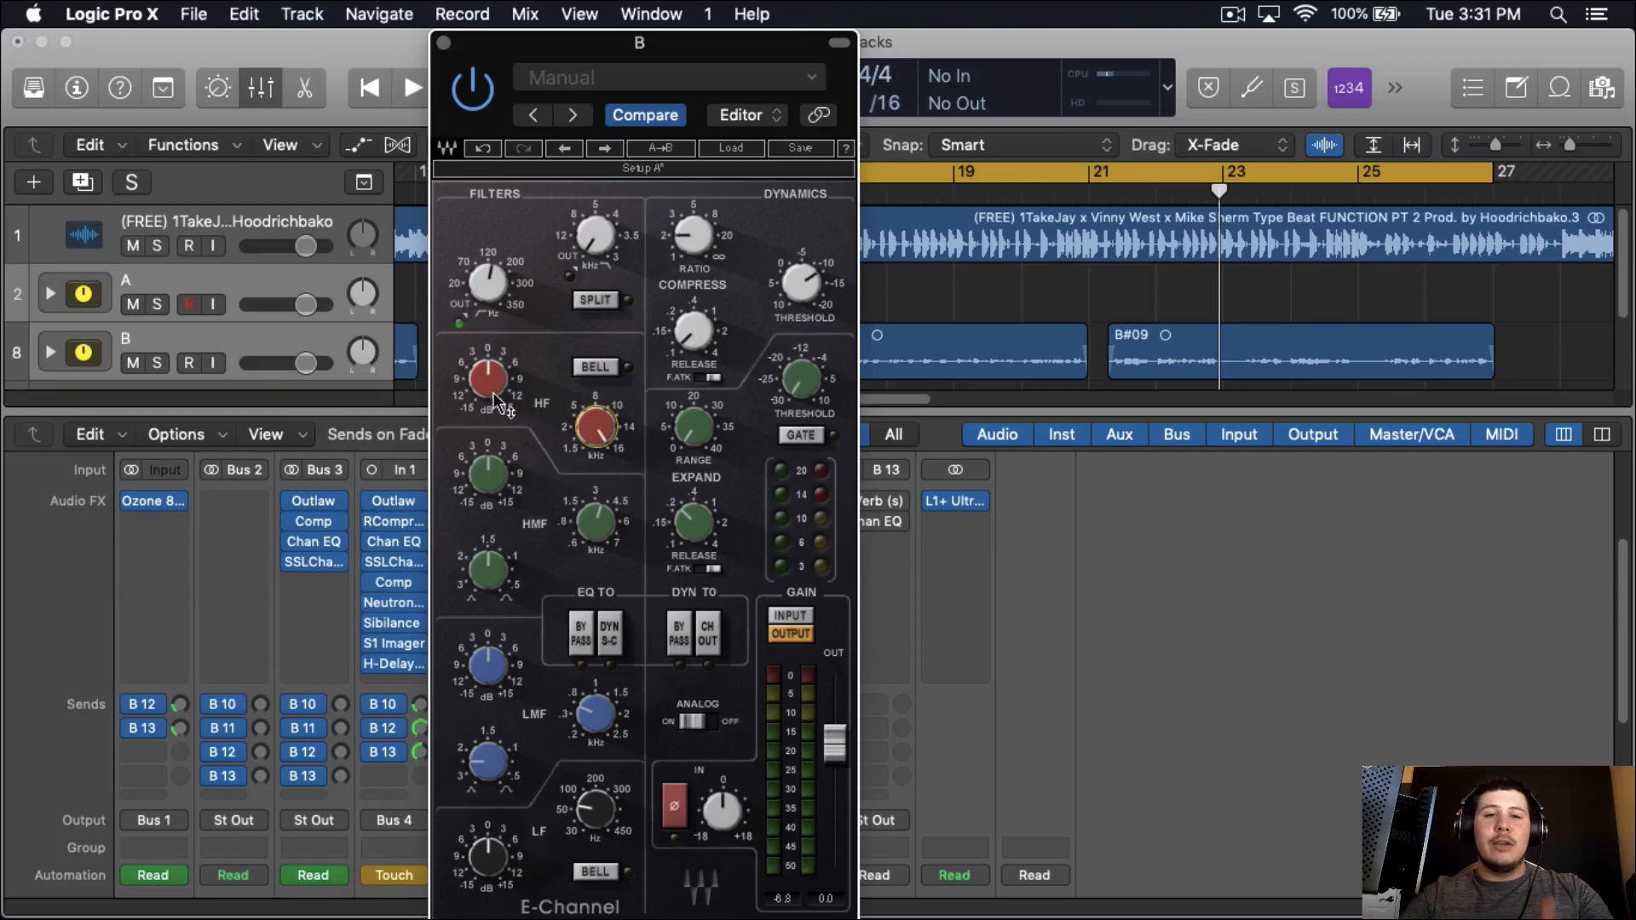
{"action": "key", "text": "space"}
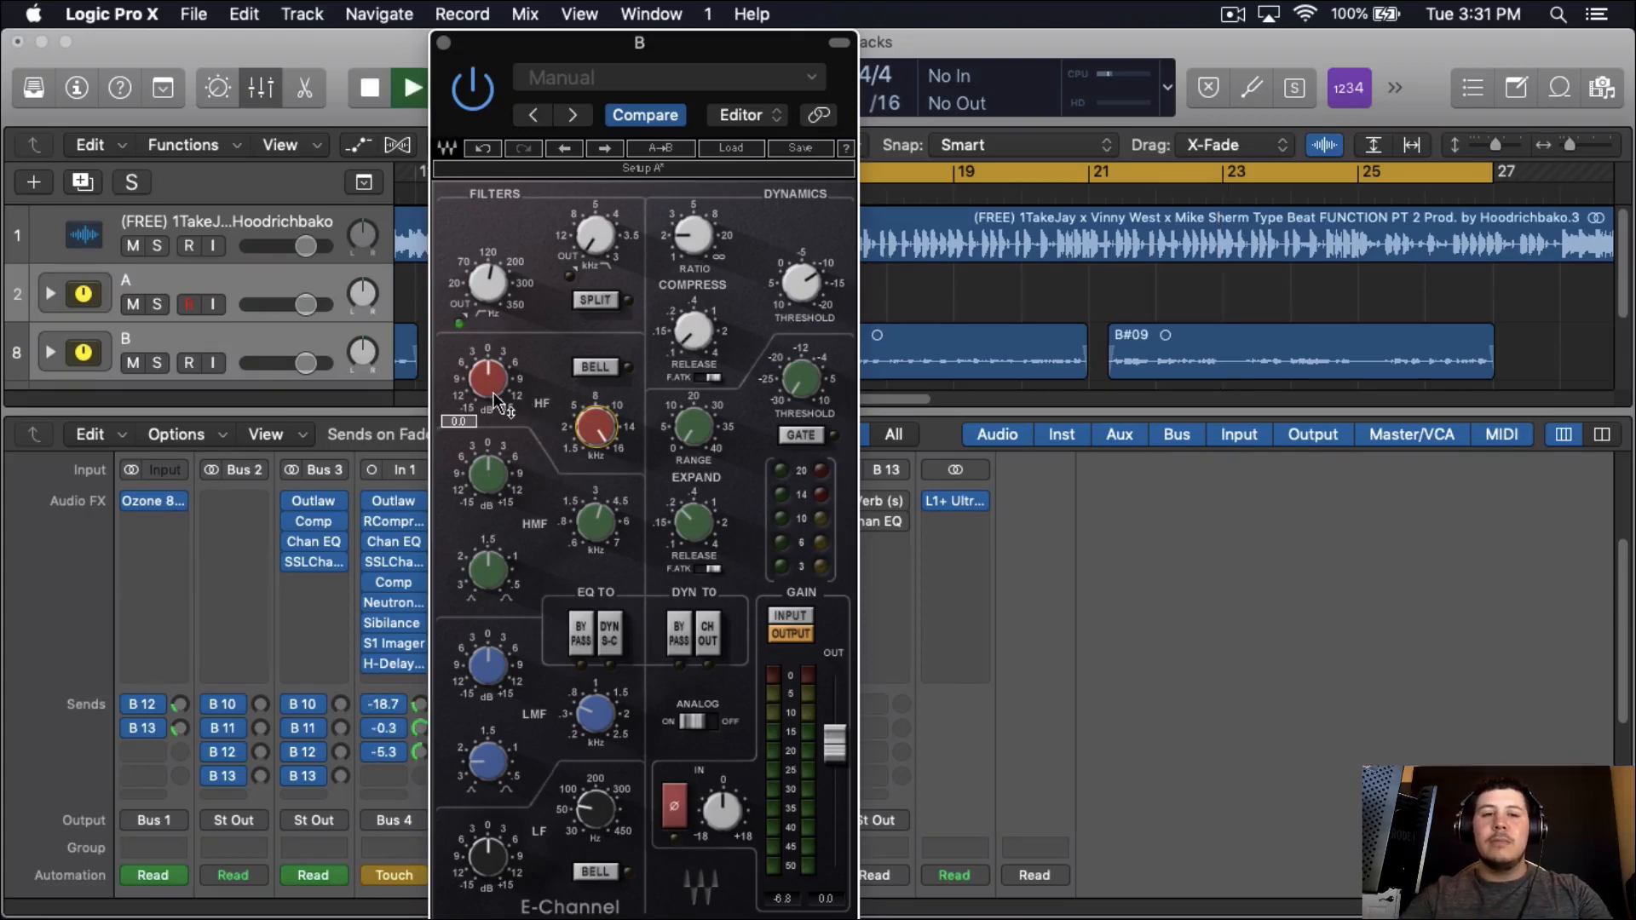
{"action": "scroll", "coordinate": [492, 392], "scroll_direction": "up", "scroll_amount": 5}
{"action": "scroll", "coordinate": [493, 392], "scroll_direction": "down", "scroll_amount": 4}
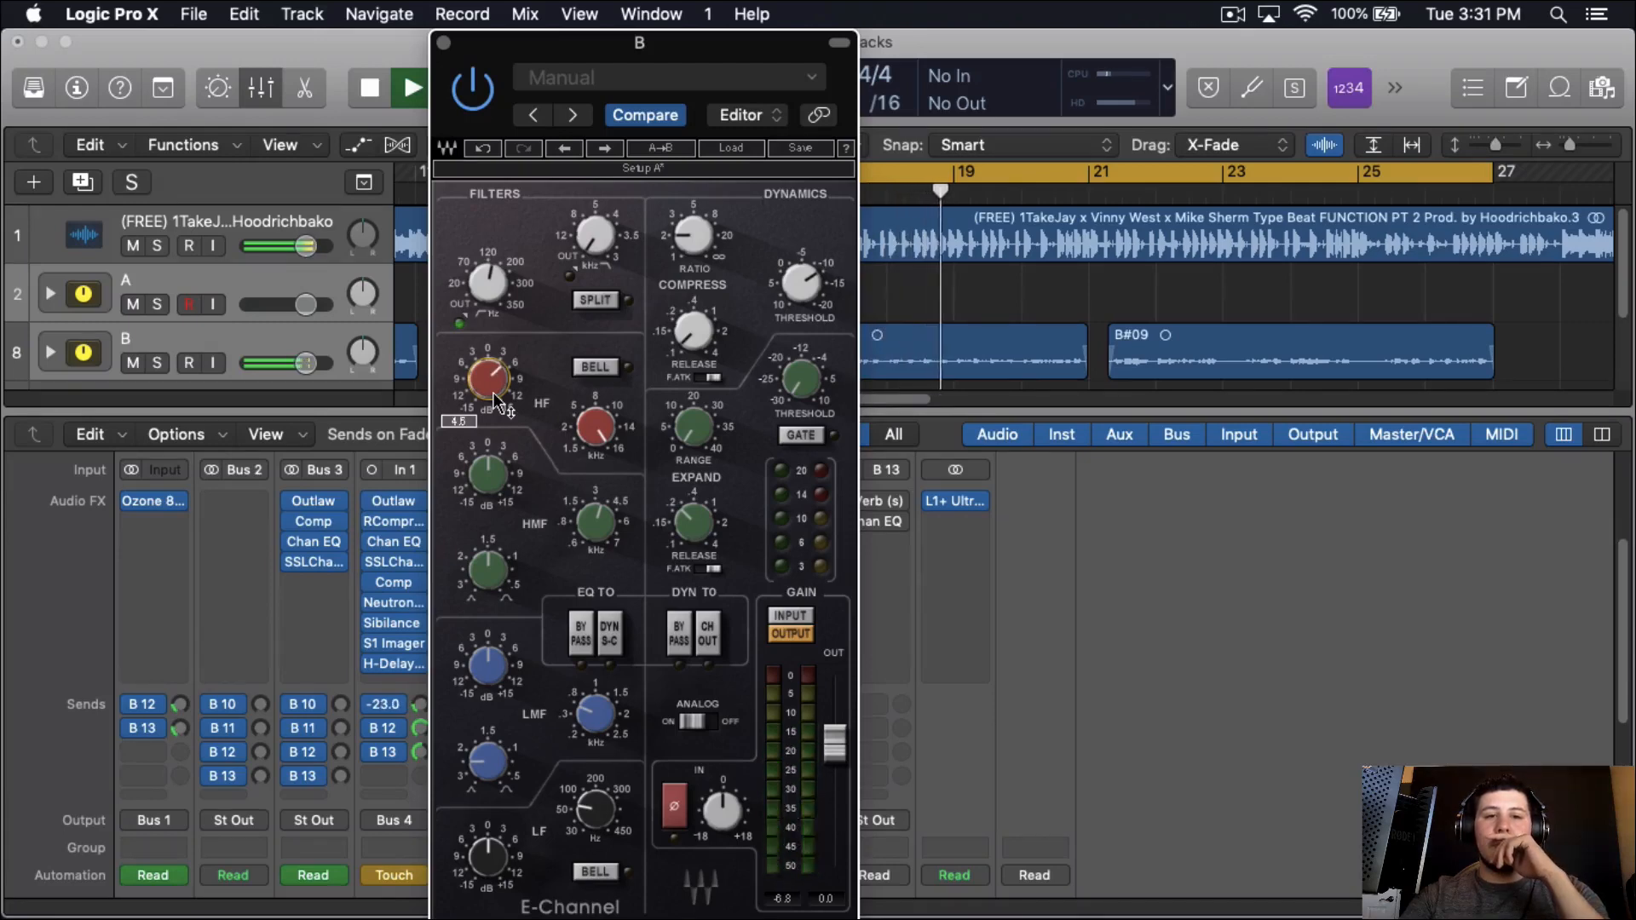
Lower the SSL channel's LMF frequency, cut its gain to -1.4 dB with an adjusted Q during playback, and close the plug-in.
{"action": "scroll", "coordinate": [607, 724], "scroll_direction": "down", "scroll_amount": 2}
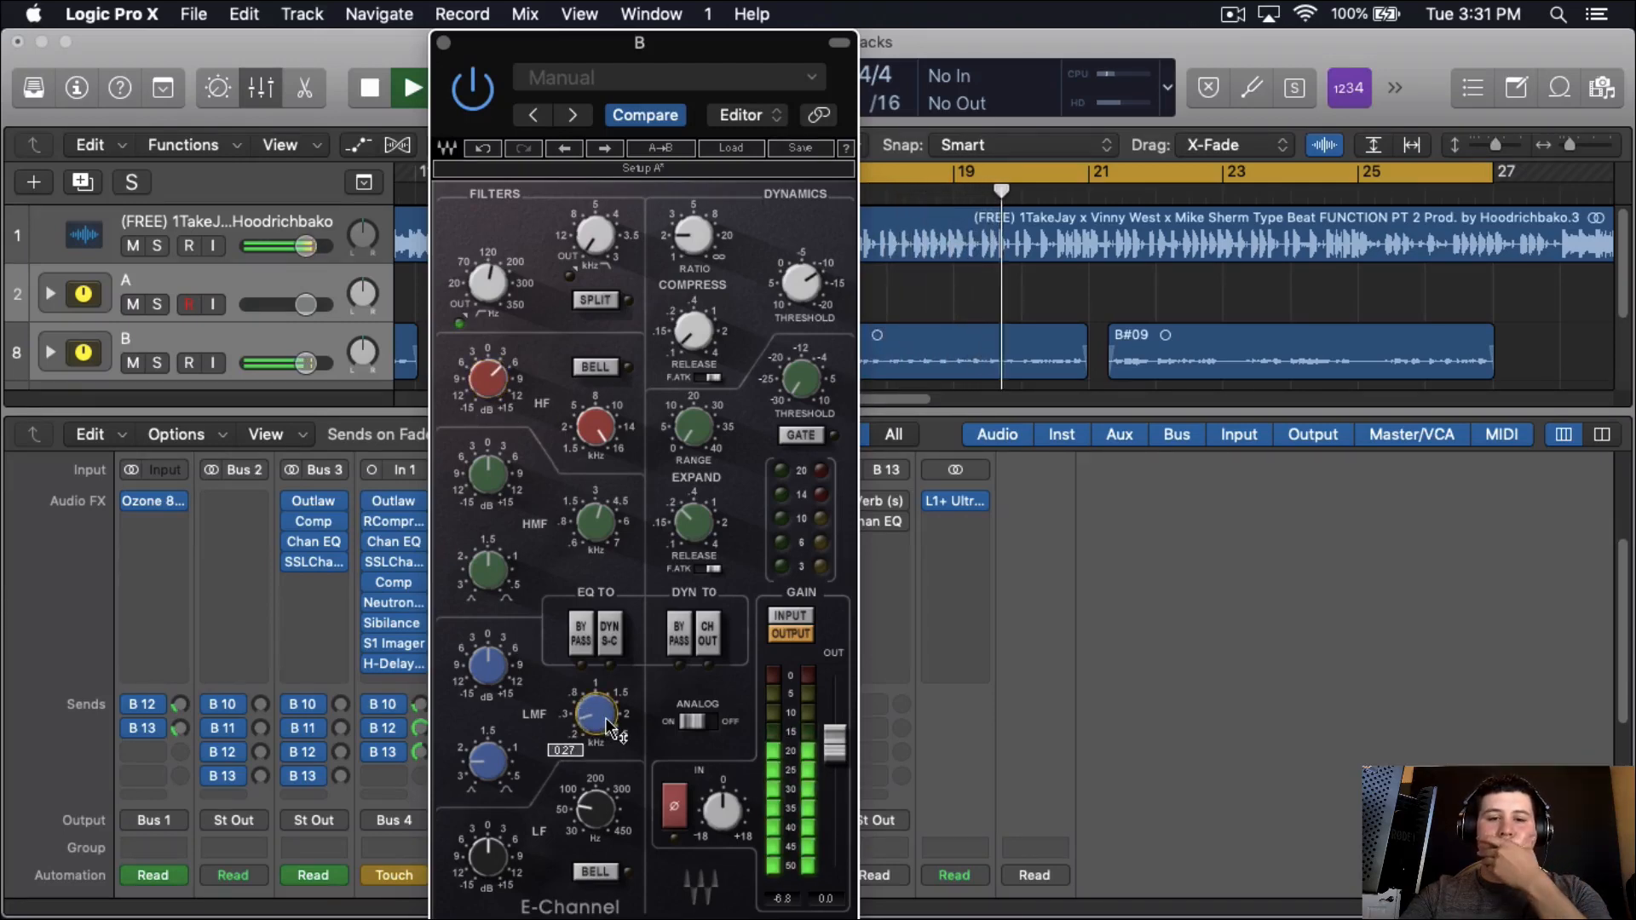
{"action": "scroll", "coordinate": [605, 718], "scroll_direction": "up", "scroll_amount": 2}
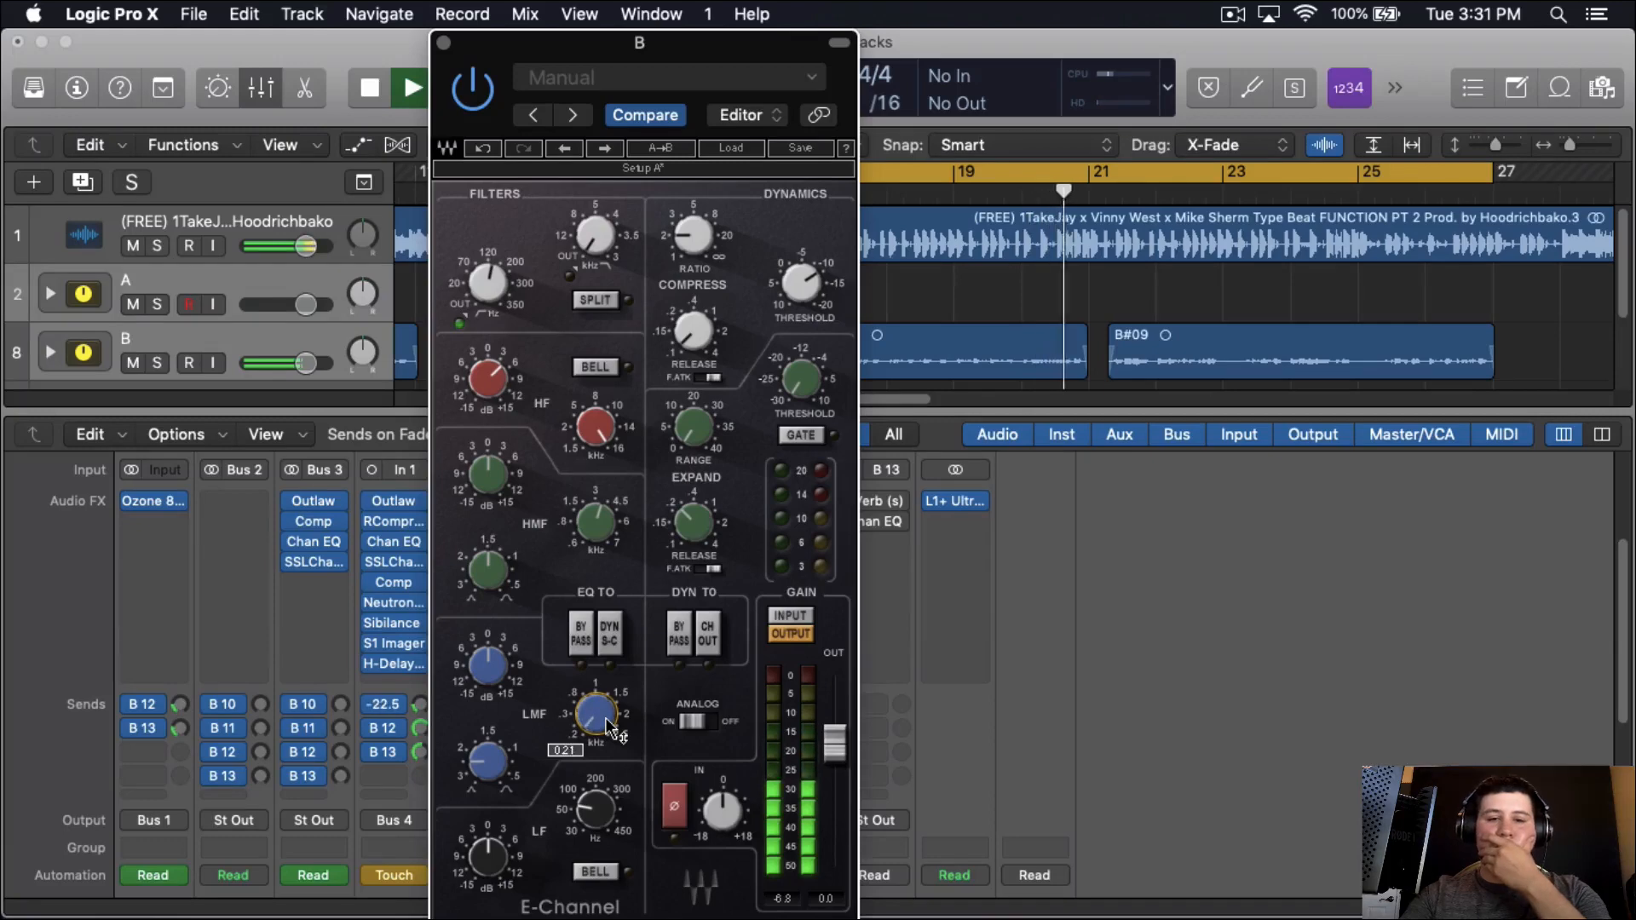
{"action": "scroll", "coordinate": [605, 718], "scroll_direction": "up", "scroll_amount": 4}
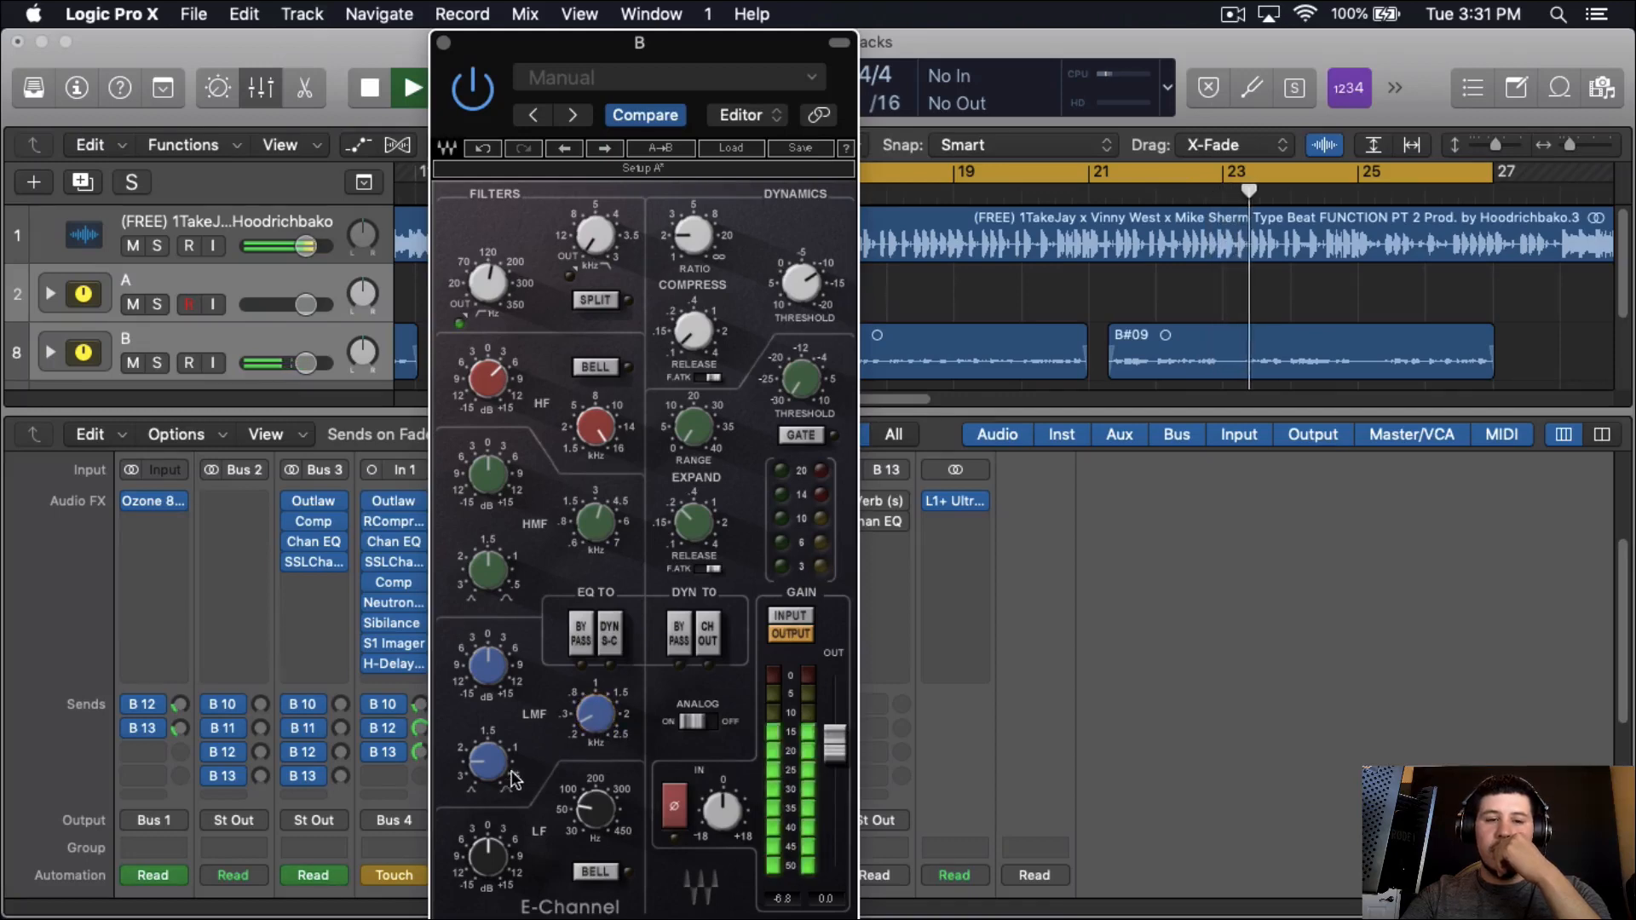
{"action": "scroll", "coordinate": [497, 673], "scroll_direction": "up", "scroll_amount": 5}
{"action": "scroll", "coordinate": [494, 671], "scroll_direction": "down", "scroll_amount": 6}
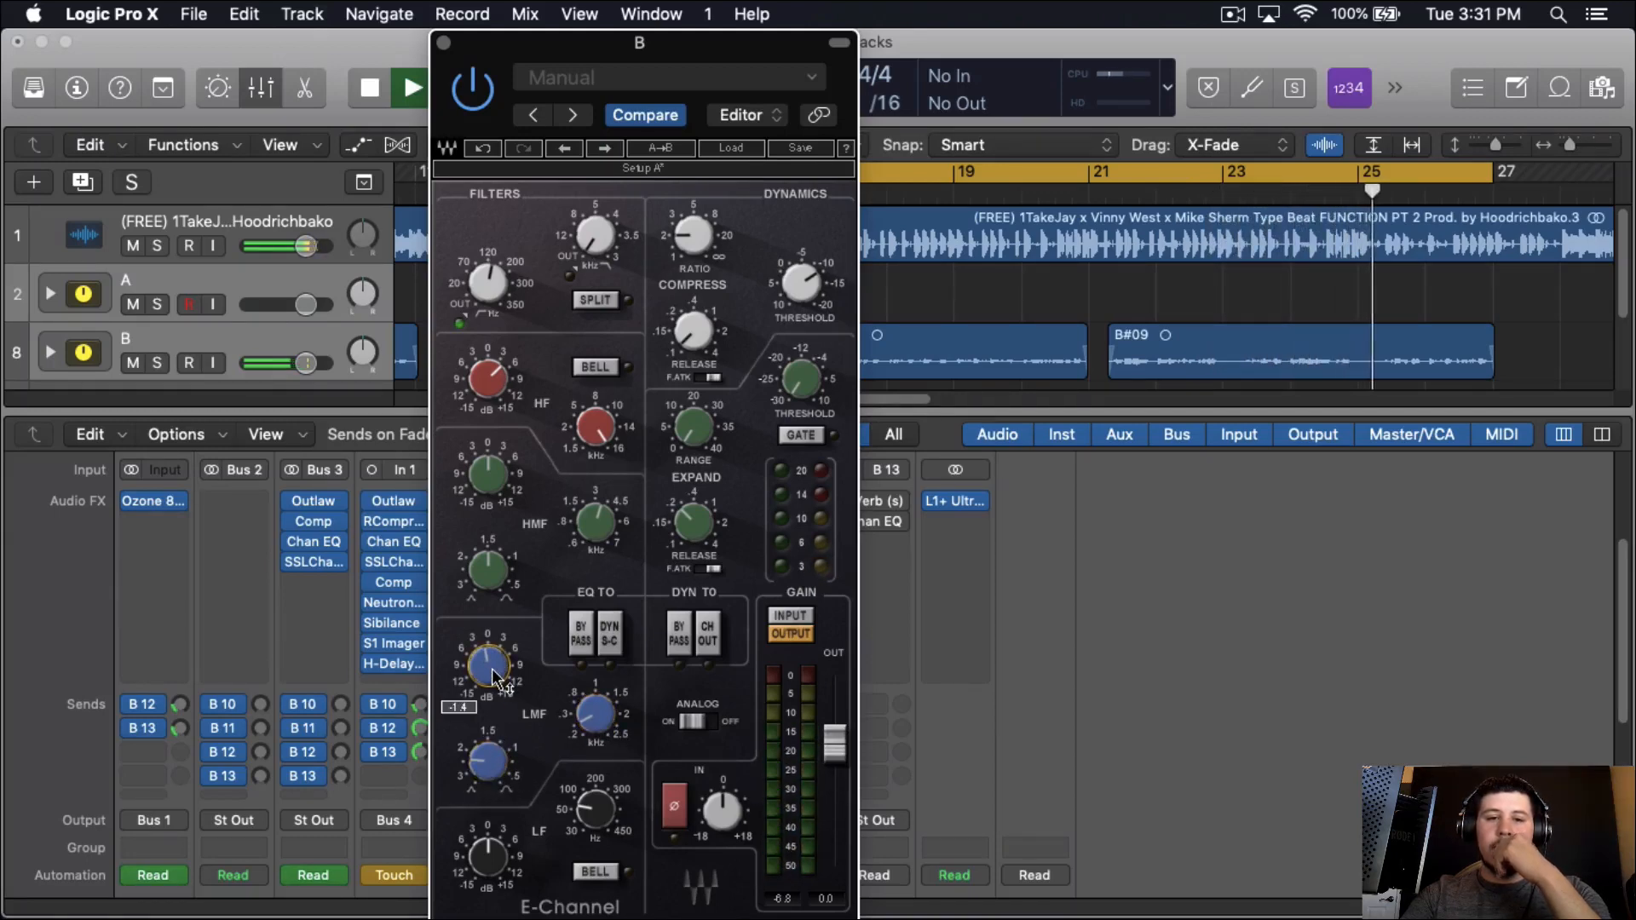
{"action": "mouse_move", "coordinate": [489, 766]}
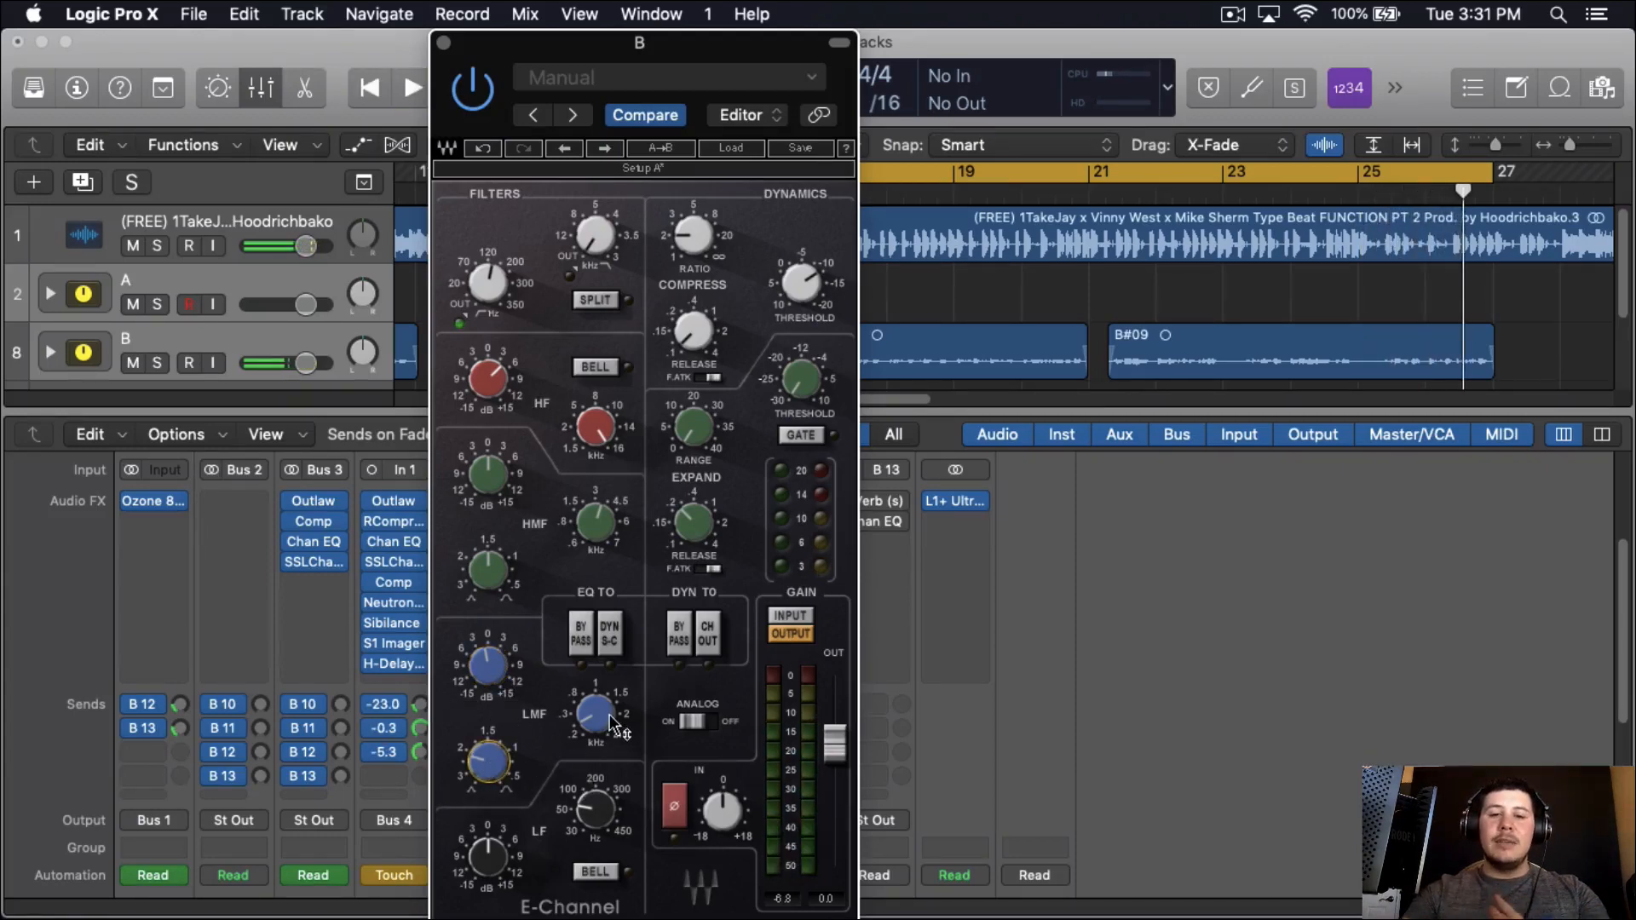
{"action": "mouse_move", "coordinate": [612, 725]}
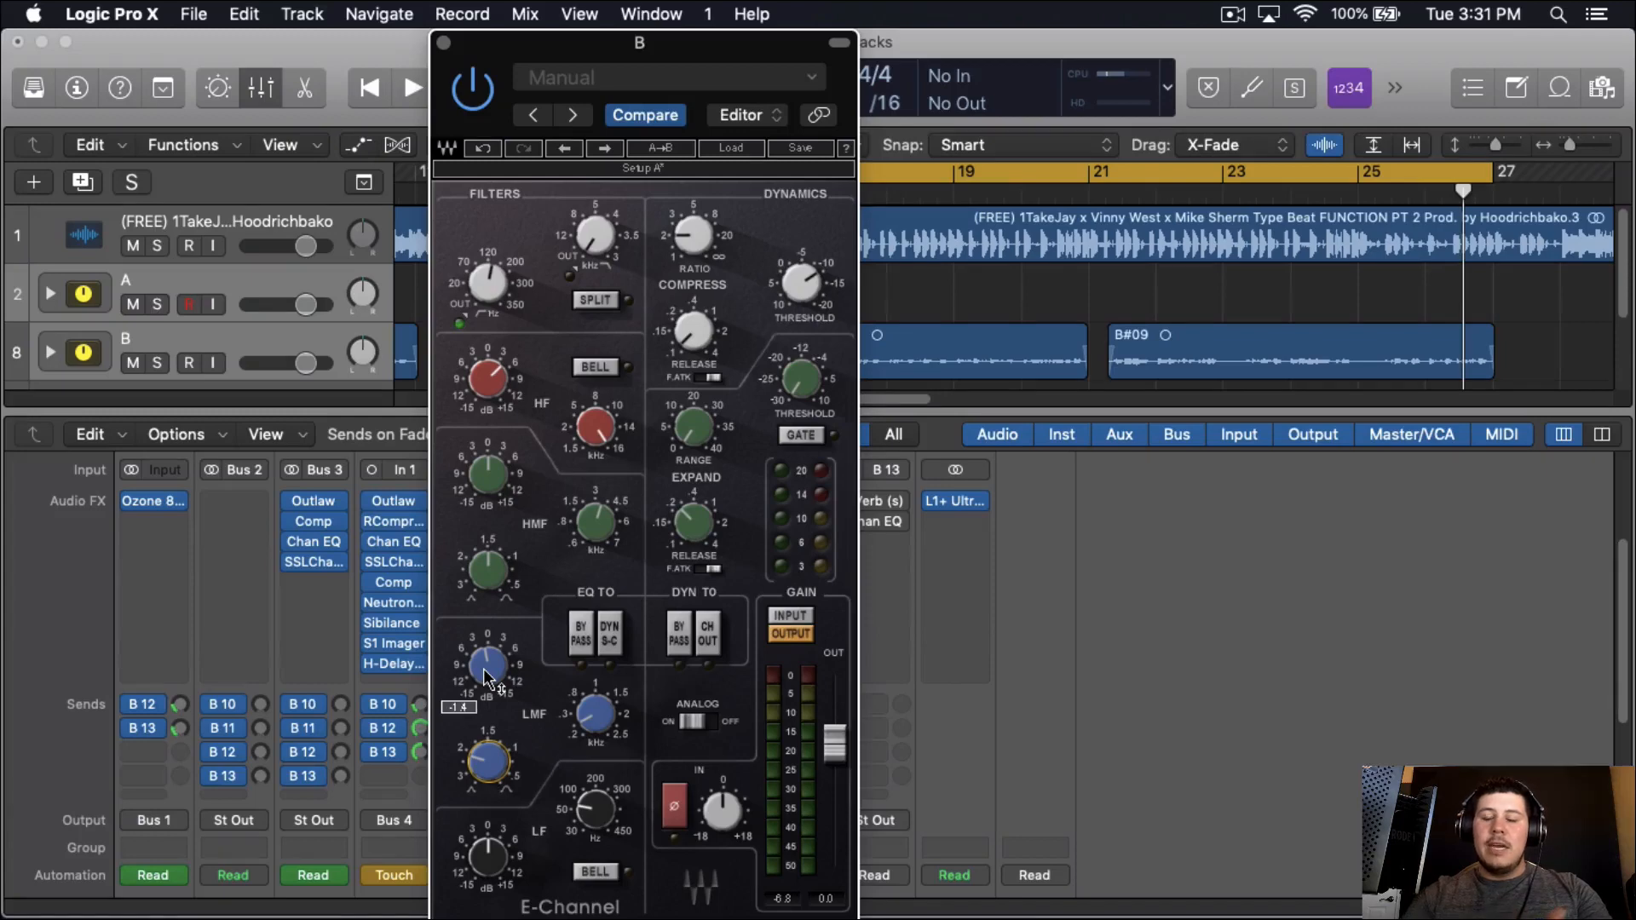
{"action": "scroll", "coordinate": [487, 679], "scroll_direction": "up", "scroll_amount": 3}
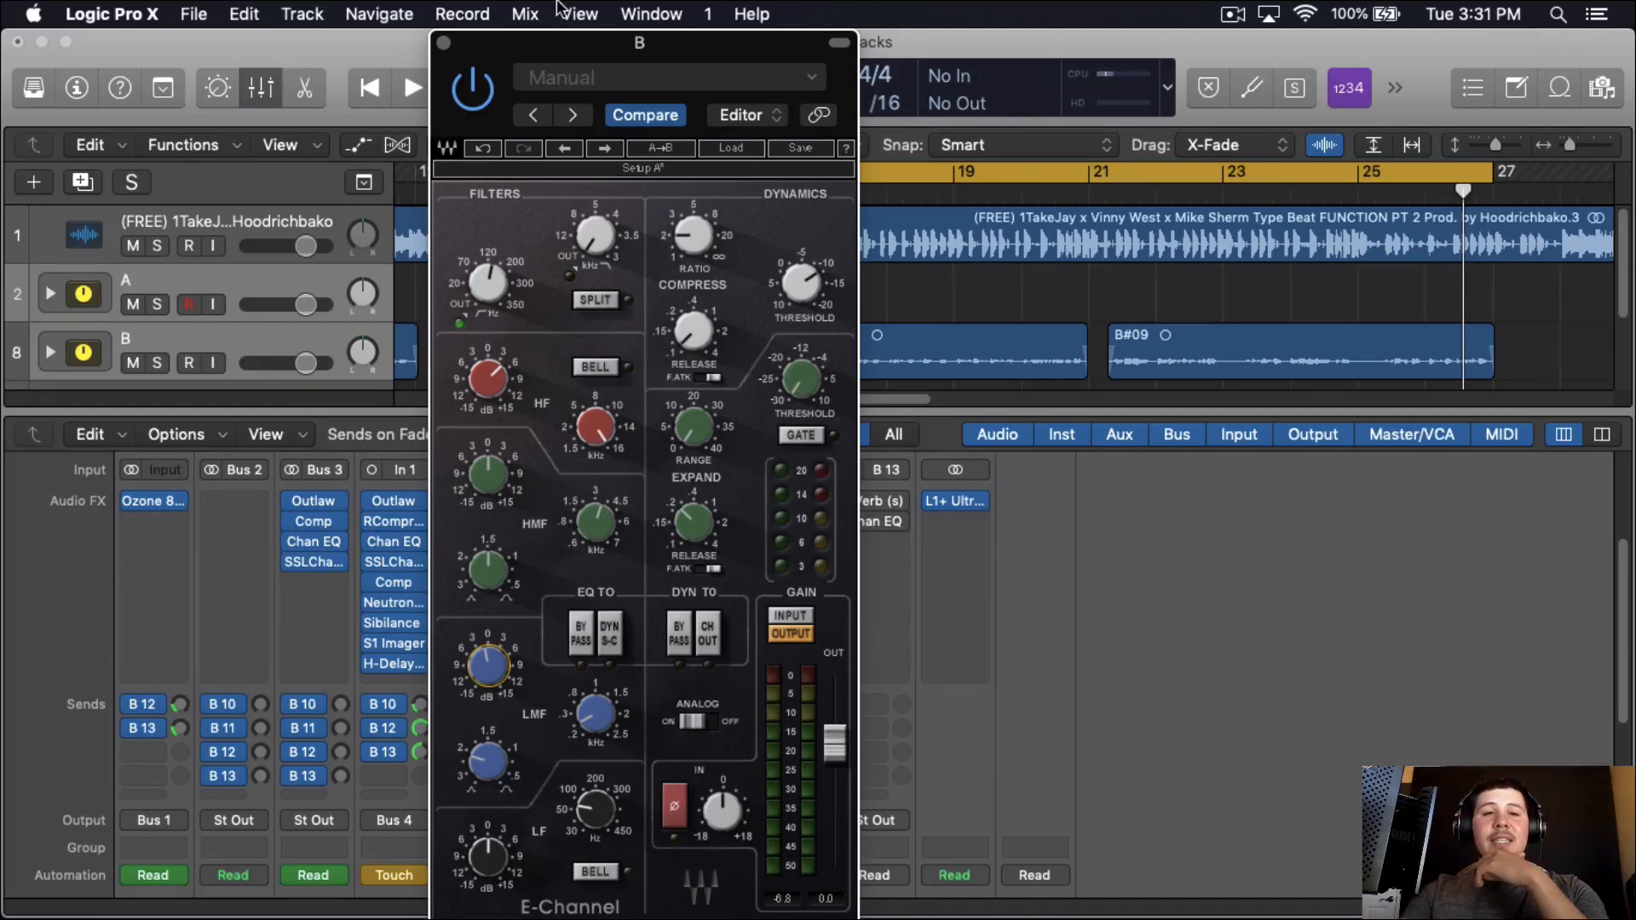
{"action": "left_click", "coordinate": [444, 43]}
Insert the Waves PuigTec EQP1A (s) plug-in in stereo below SSLChannel on the B channel and reposition its window.
{"action": "left_click", "coordinate": [313, 582]}
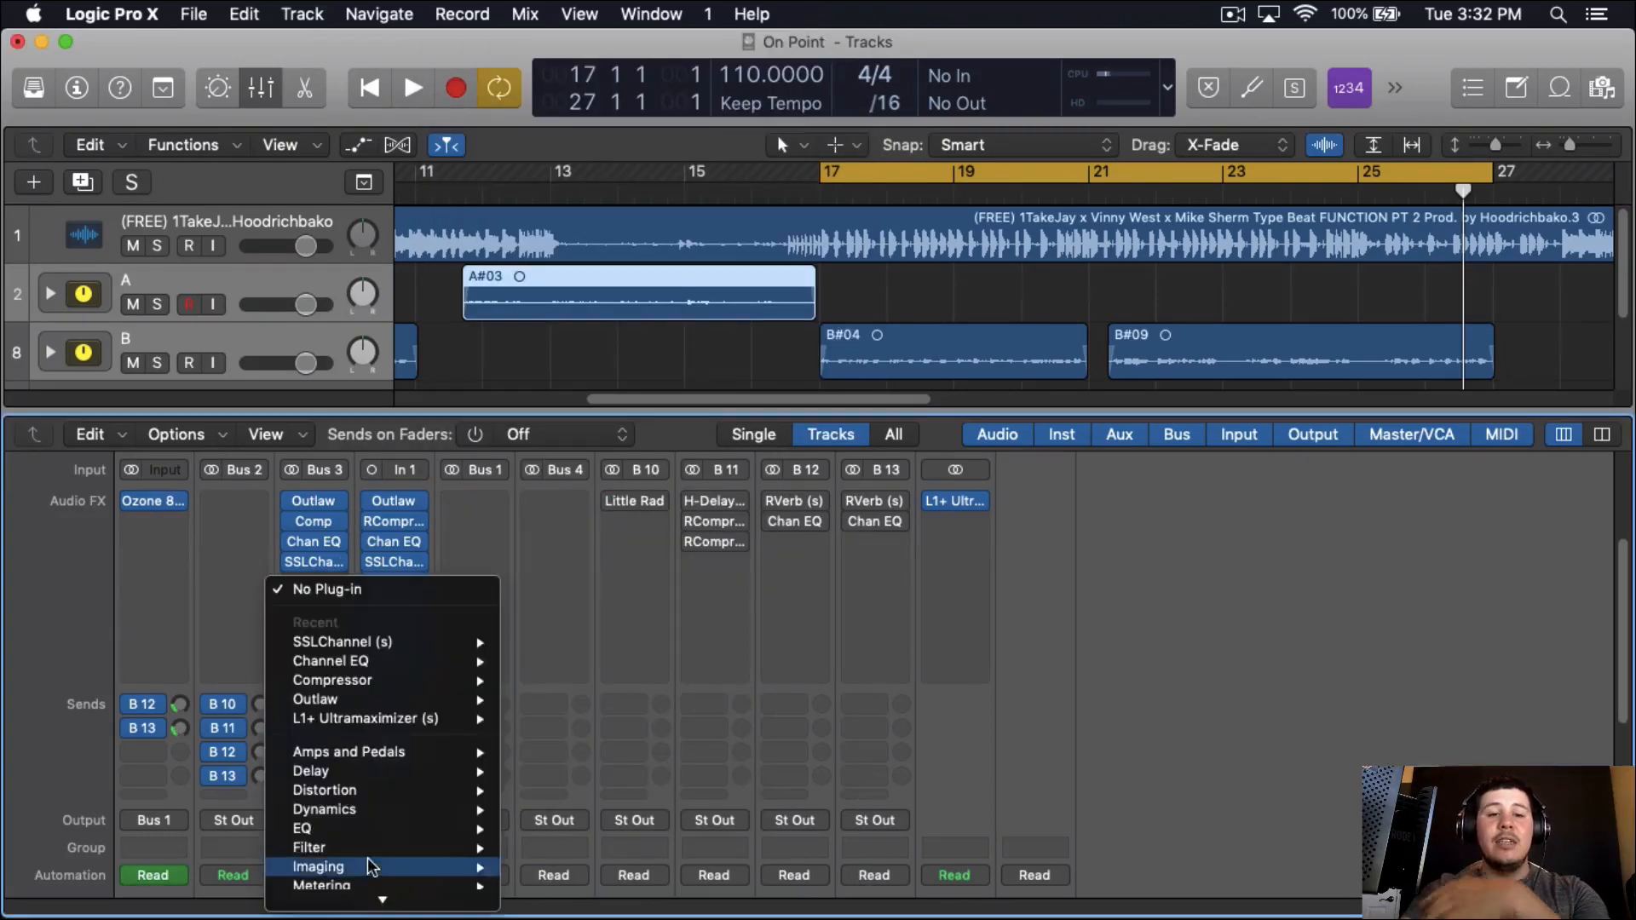
{"action": "mouse_move", "coordinate": [401, 900]}
{"action": "mouse_move", "coordinate": [588, 895]}
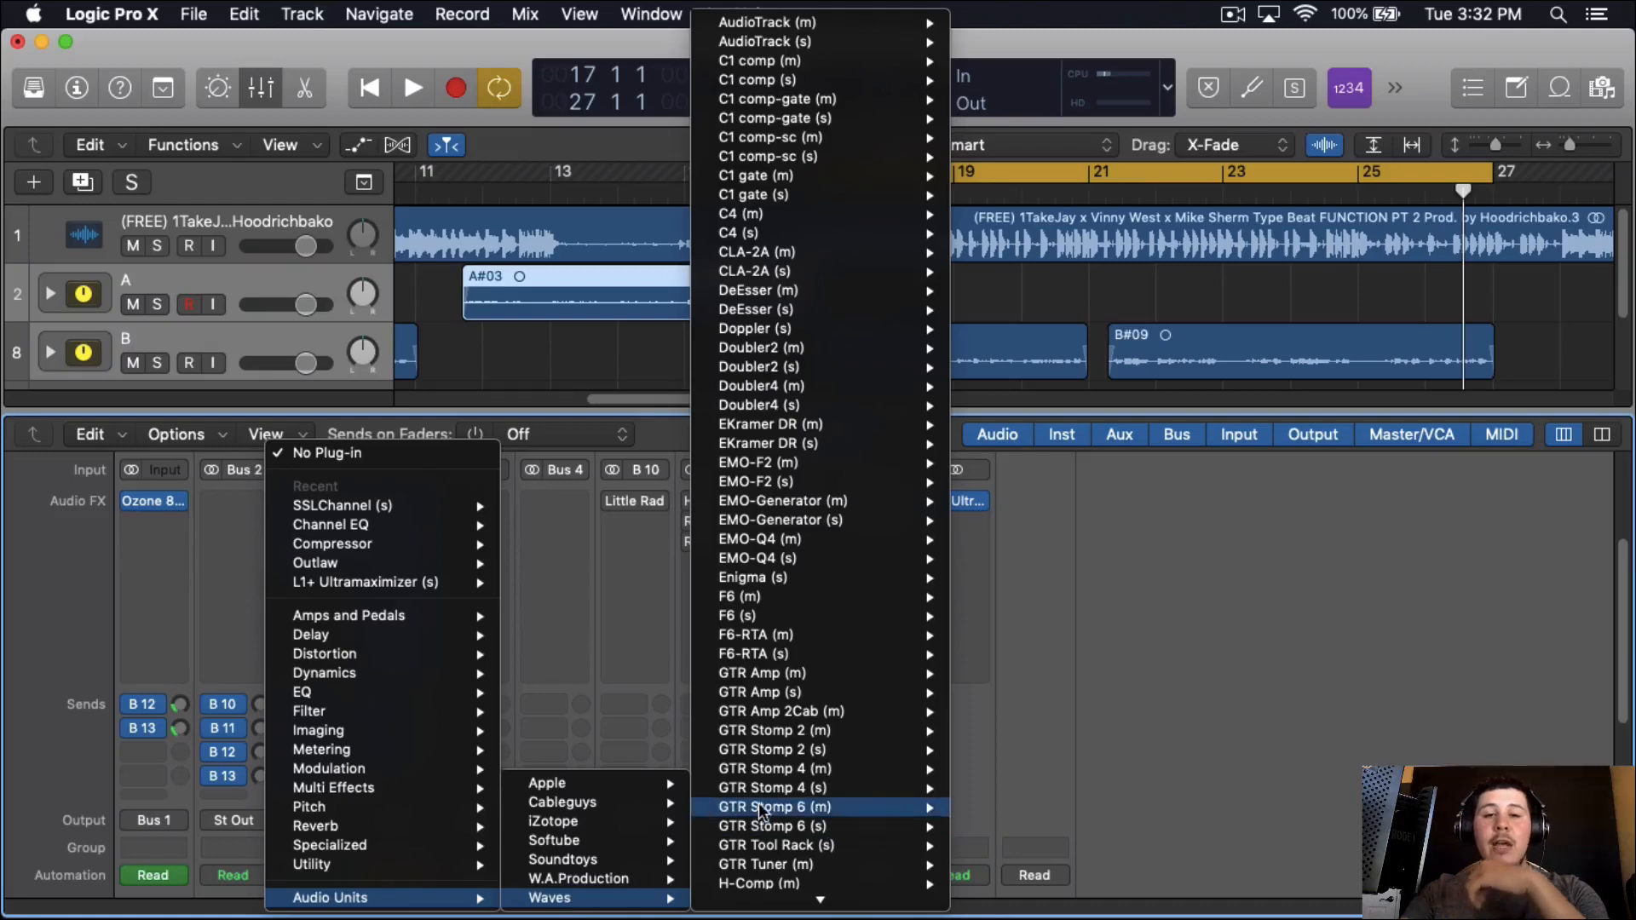
{"action": "scroll", "coordinate": [761, 809], "scroll_direction": "down", "scroll_amount": 10}
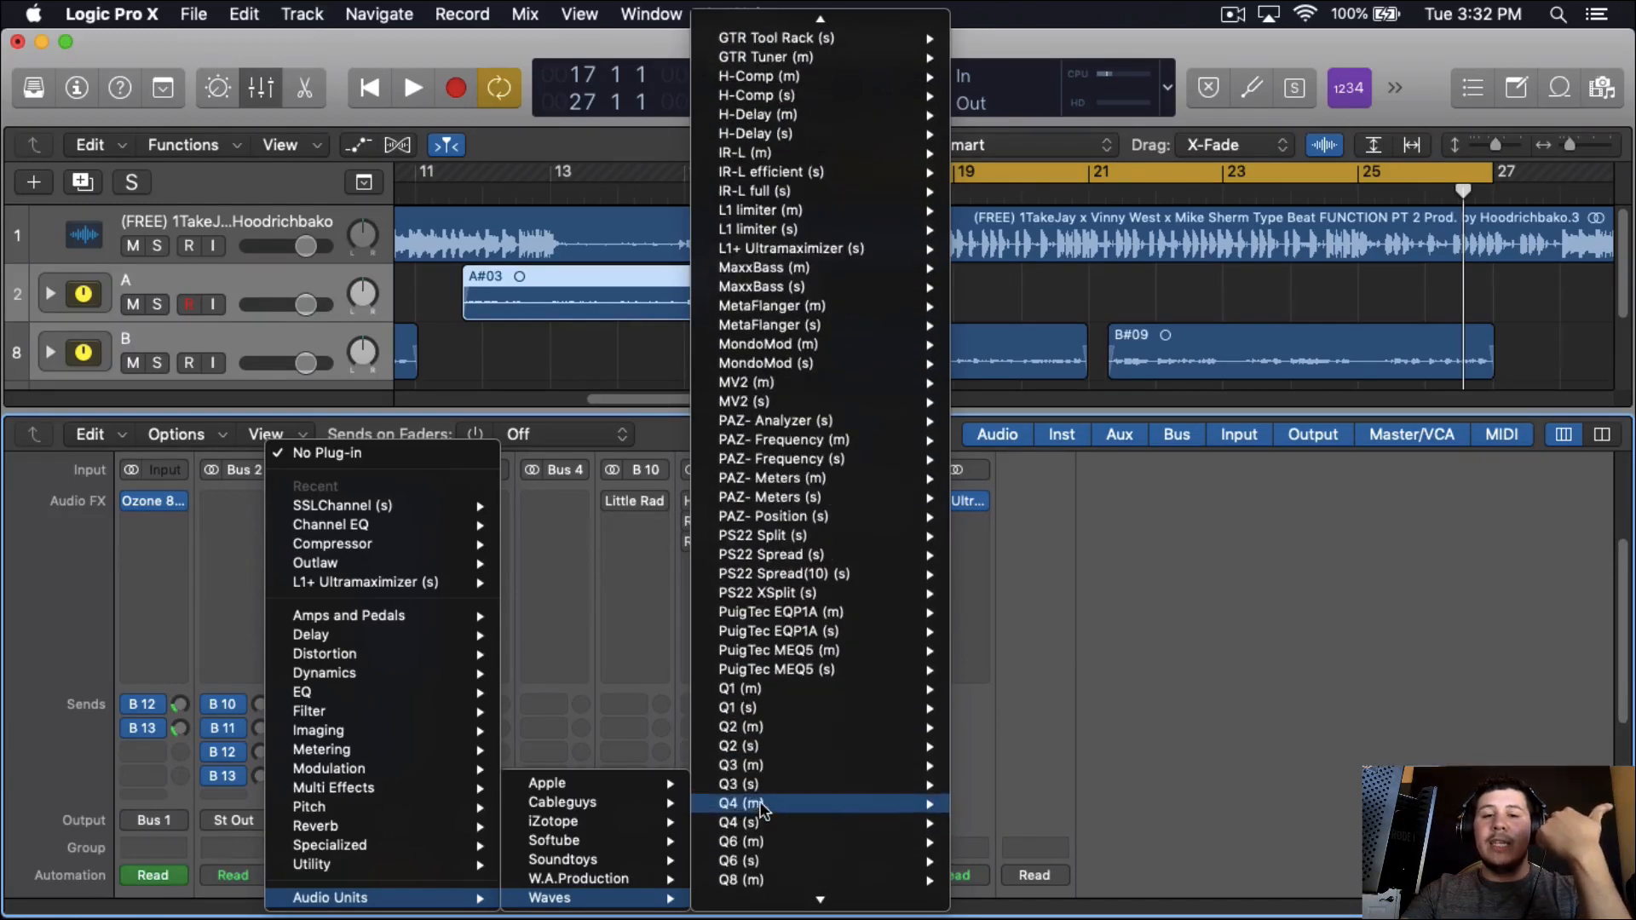
{"action": "mouse_move", "coordinate": [833, 631]}
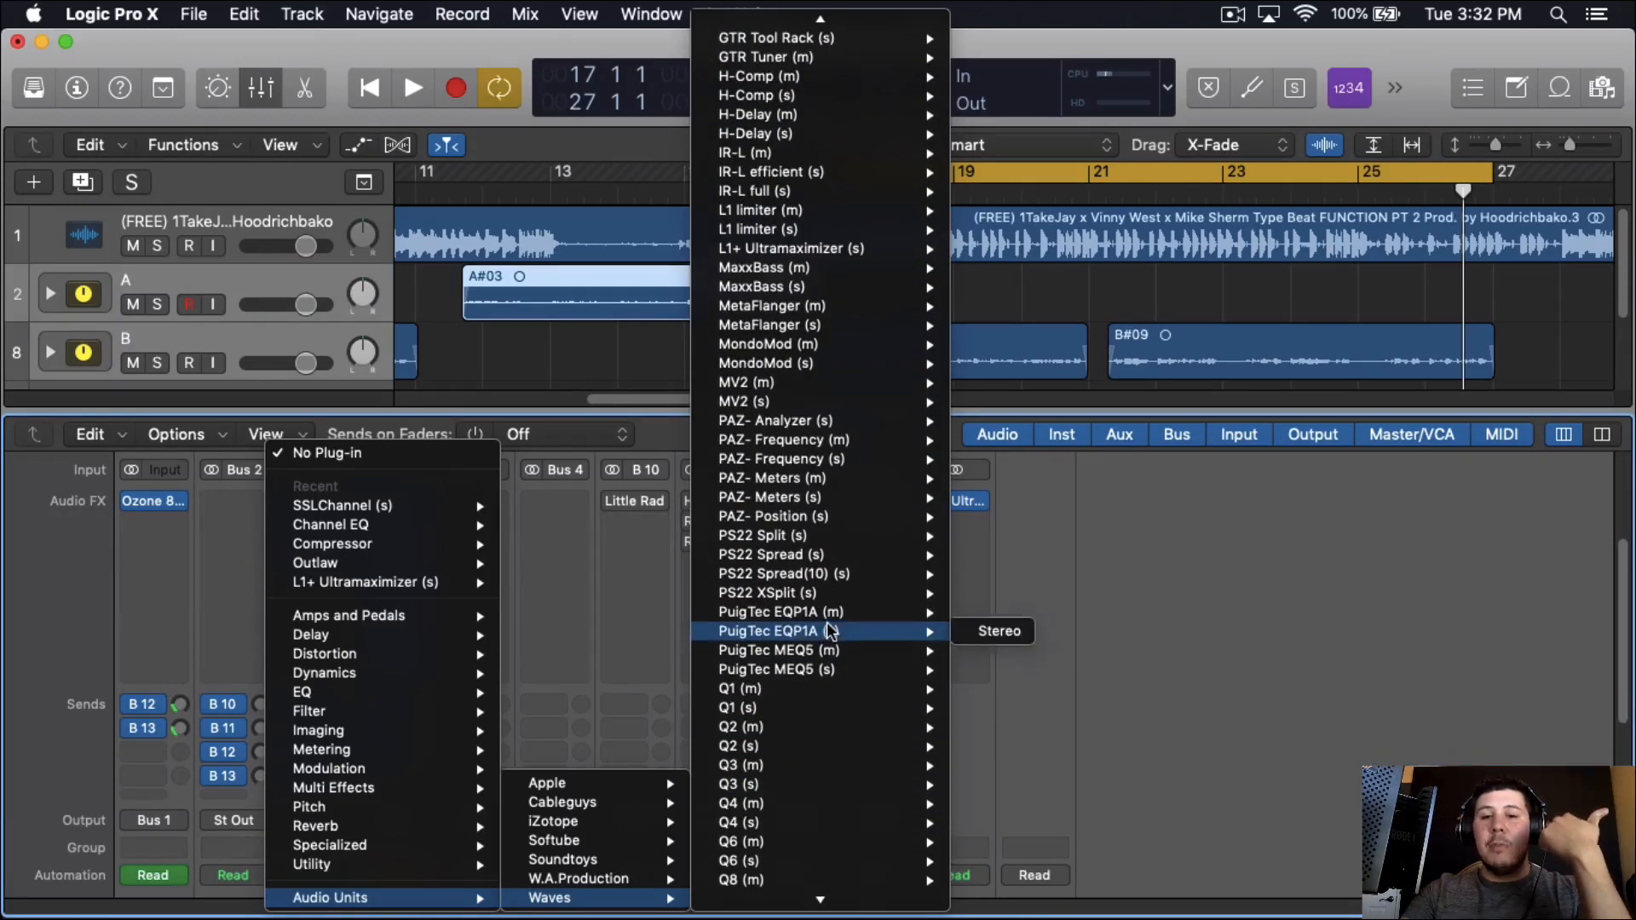
{"action": "left_click", "coordinate": [984, 629]}
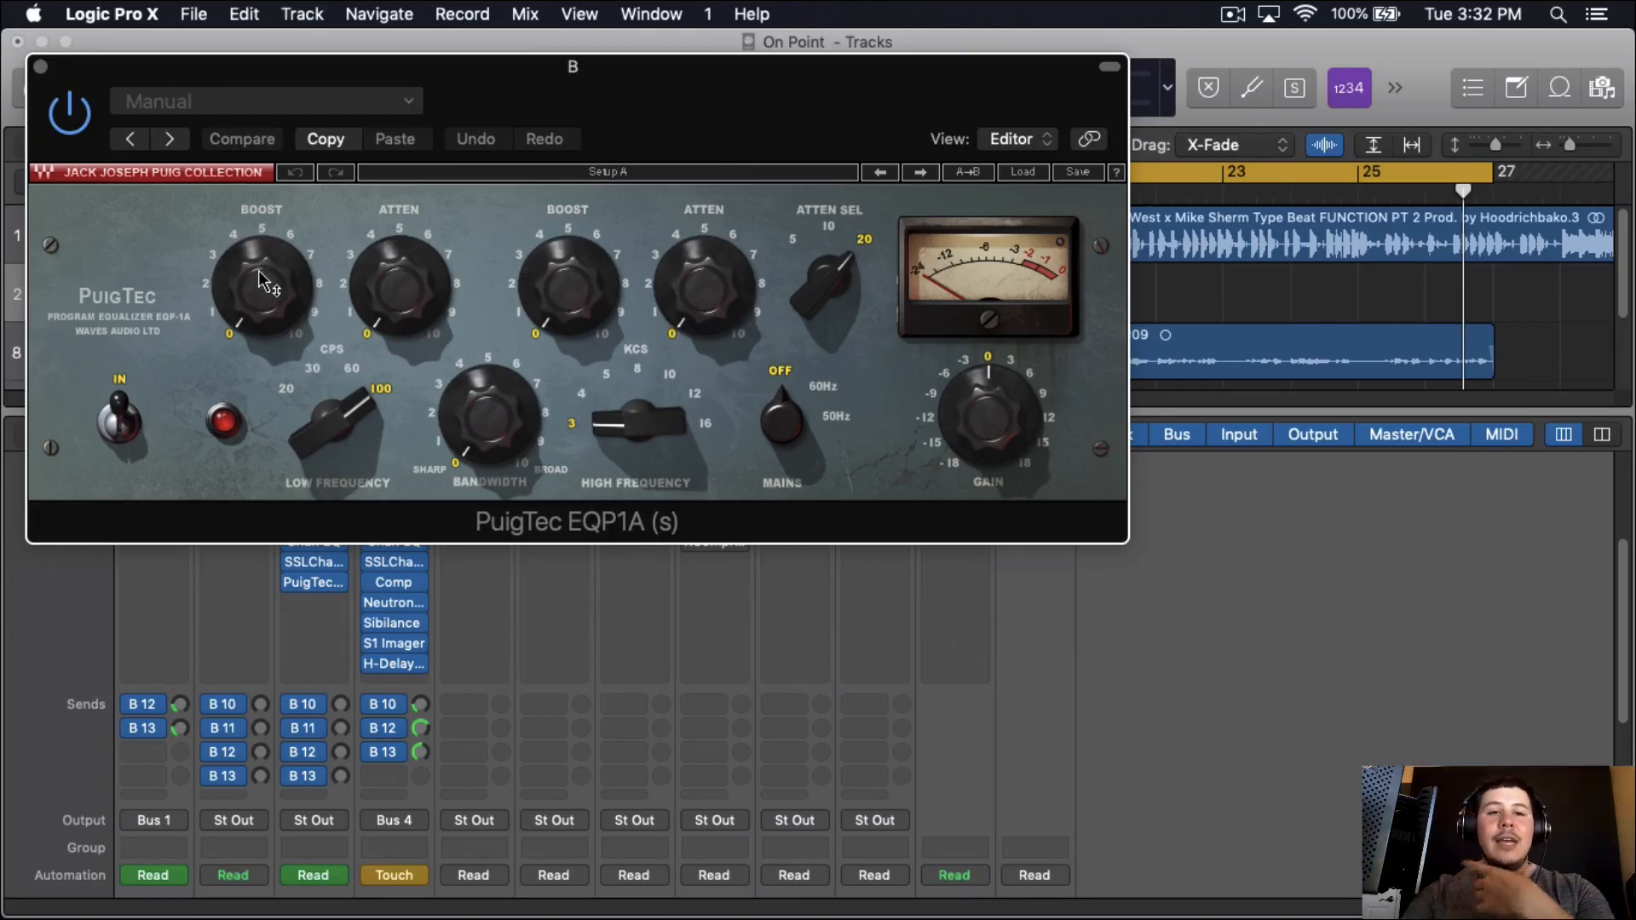
{"action": "left_click_drag", "start_coordinate": [716, 99], "coordinate": [825, 75]}
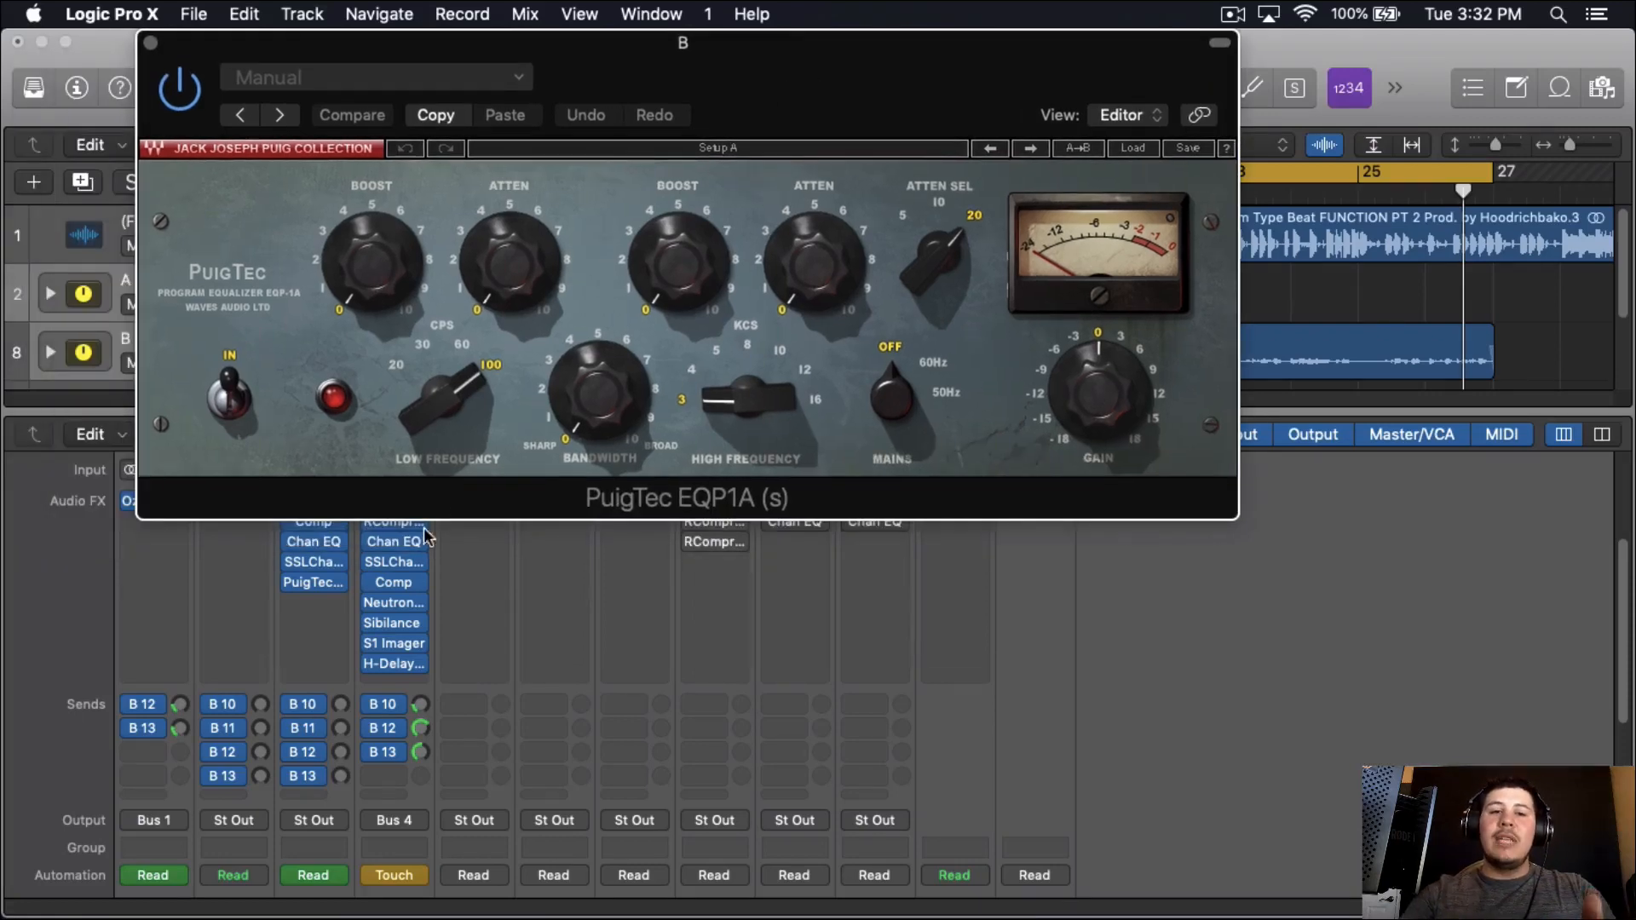
Insert the stock Vintage Tube EQ in stereo below the PuigTec and set its low frequency to 100 Hz.
{"action": "left_click", "coordinate": [314, 602]}
{"action": "mouse_move", "coordinate": [383, 850]}
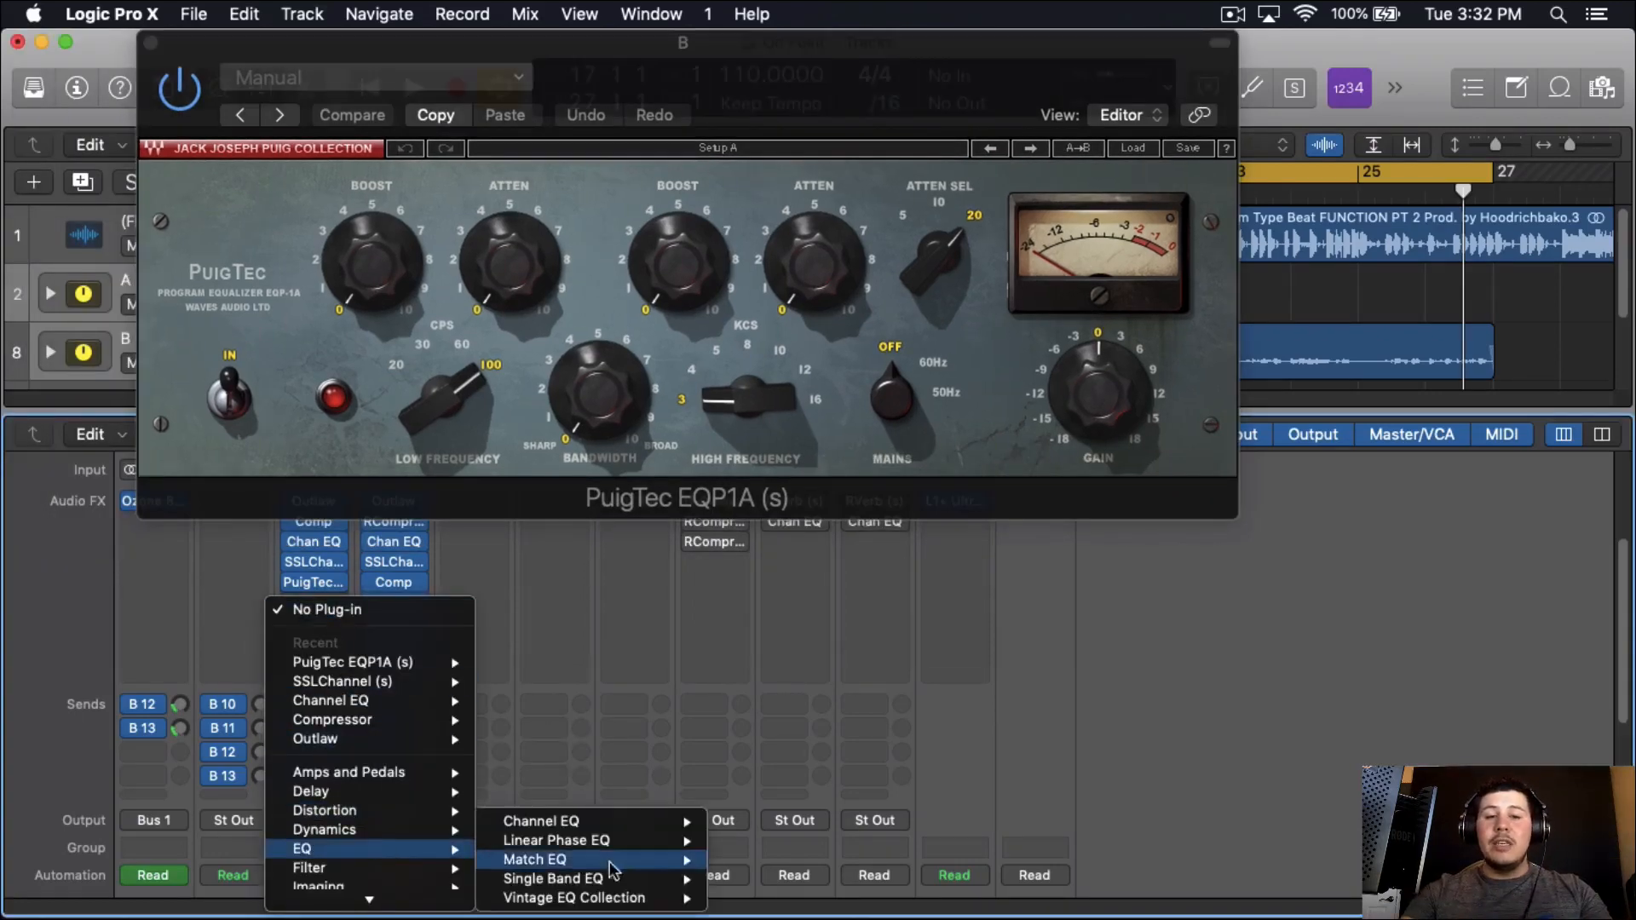
{"action": "mouse_move", "coordinate": [631, 901]}
{"action": "mouse_move", "coordinate": [763, 908]}
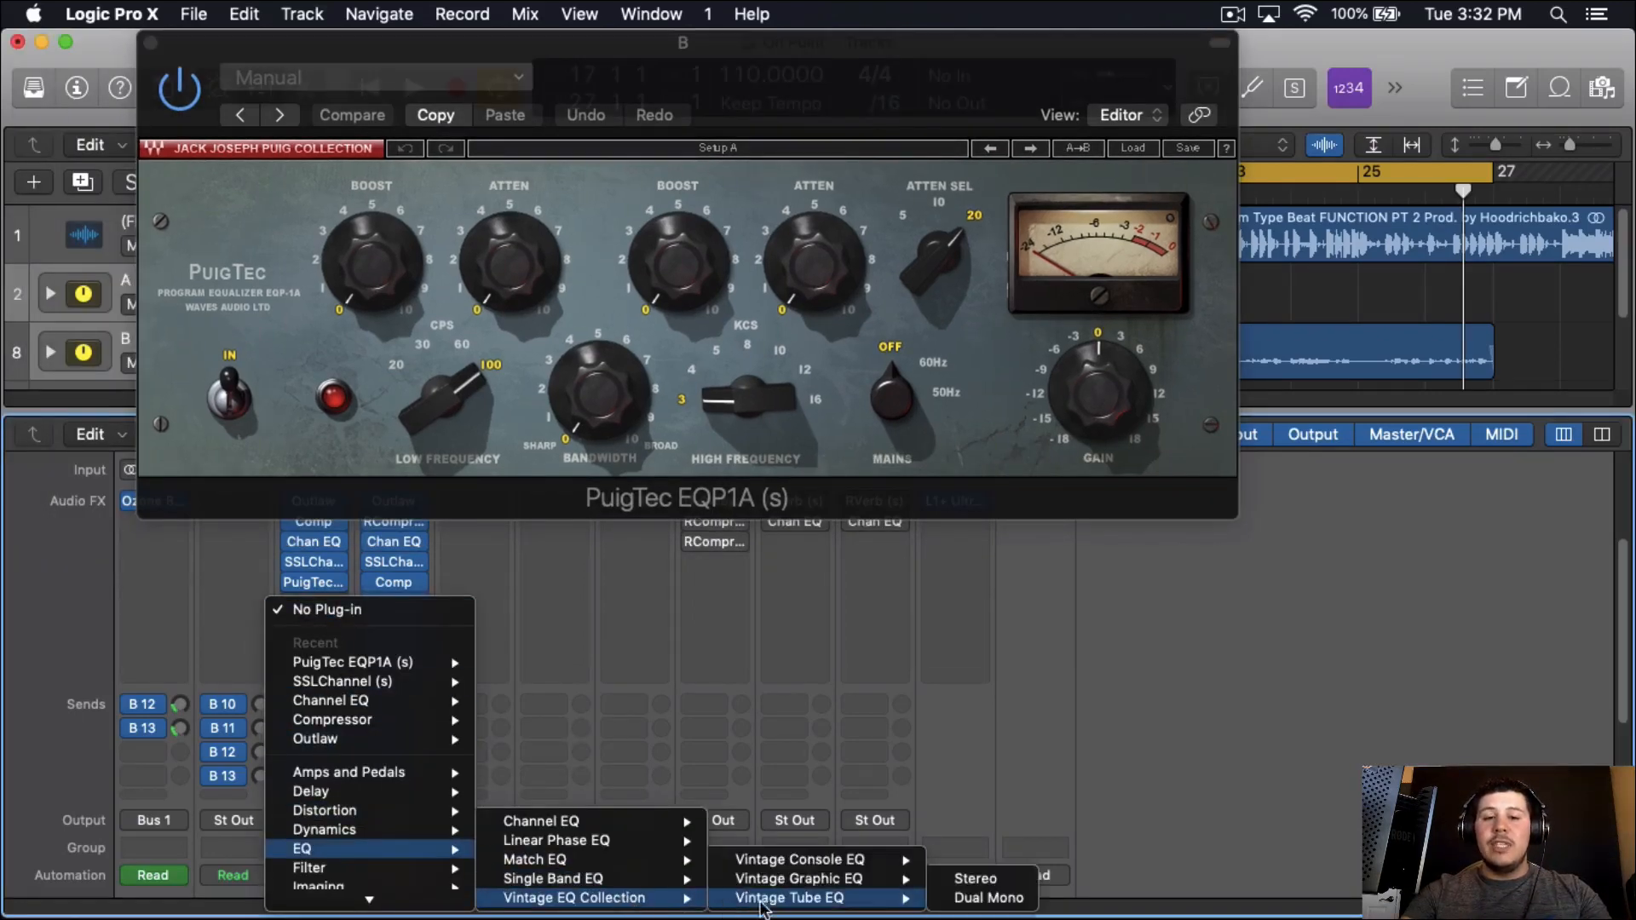
{"action": "left_click", "coordinate": [976, 880]}
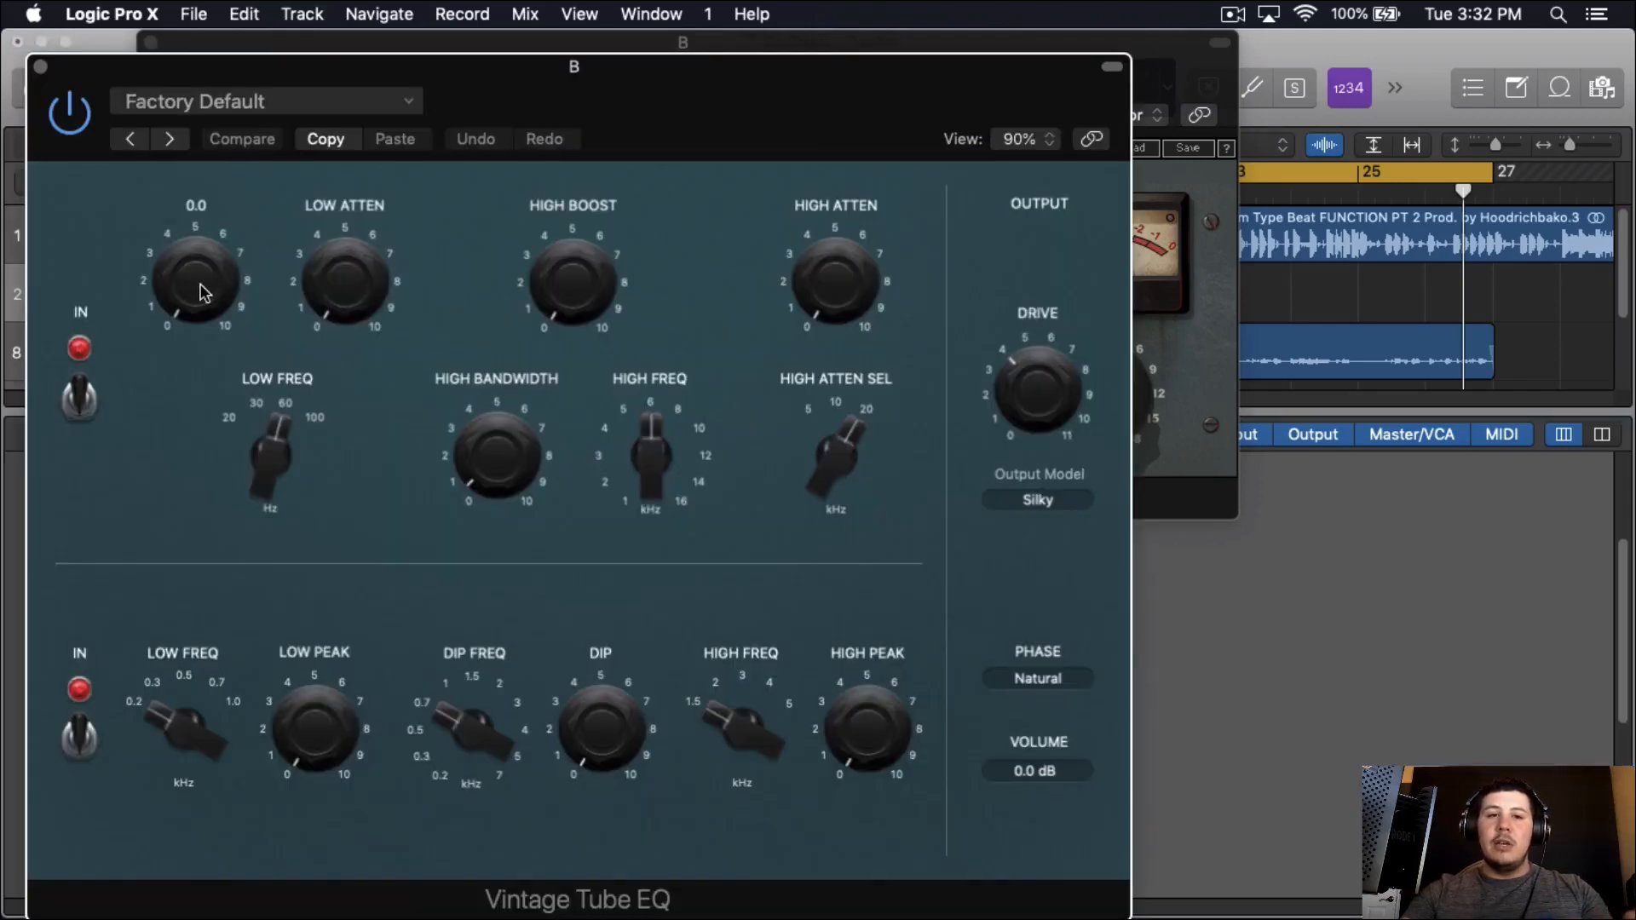
{"action": "left_click_drag", "start_coordinate": [272, 456], "coordinate": [275, 452]}
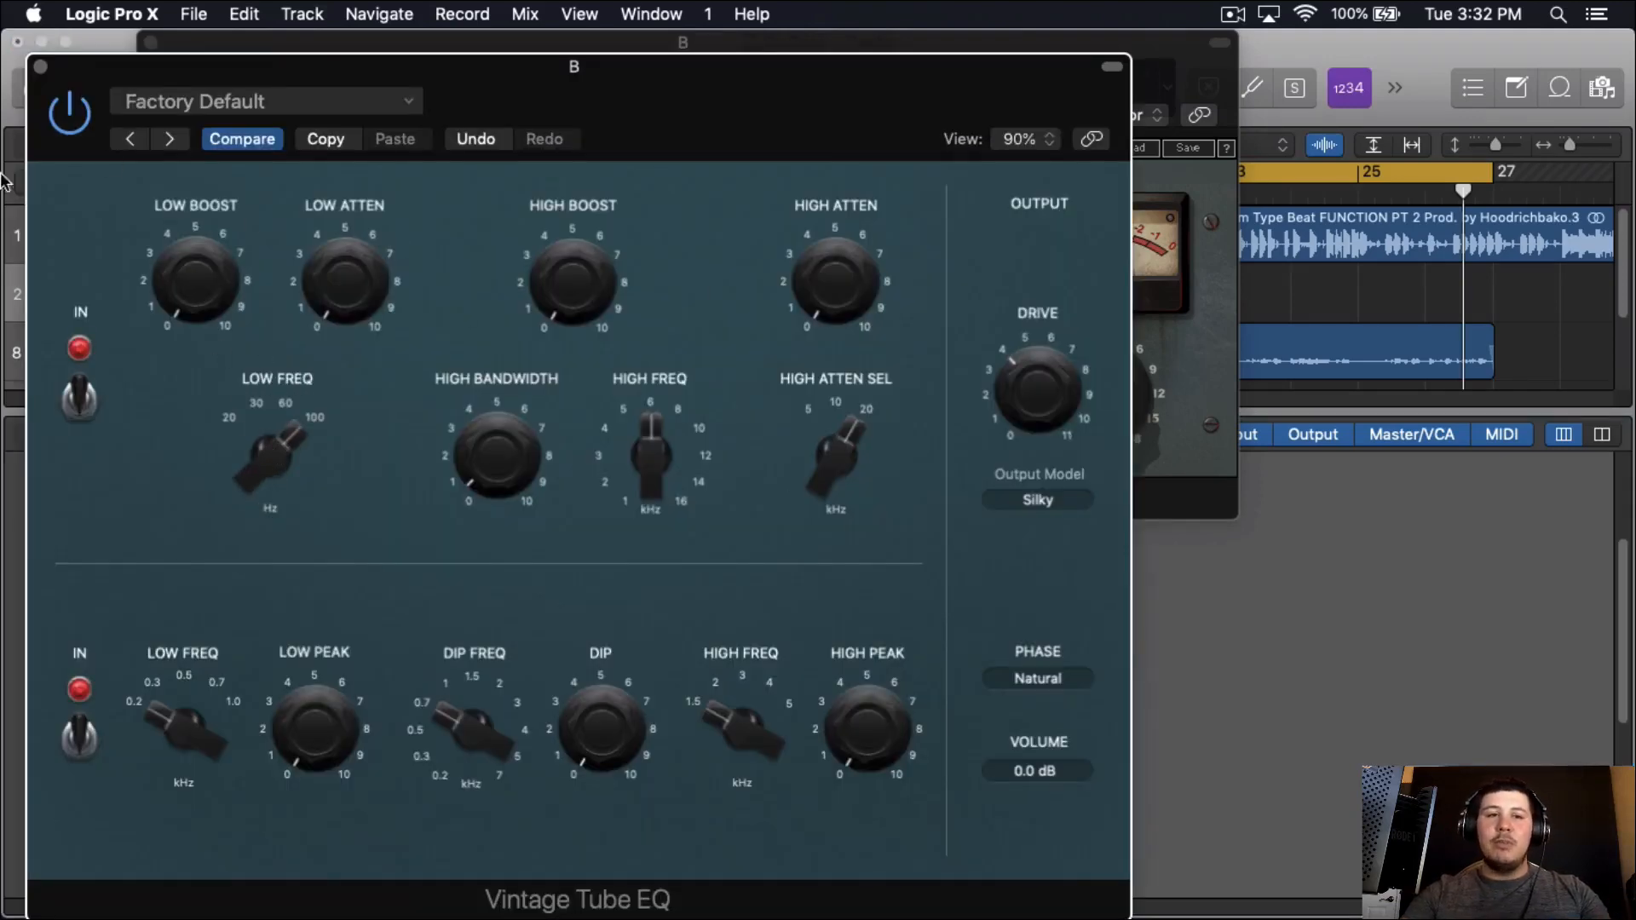
Close the Vintage Tube EQ and remove it from the B channel's effects chain.
{"action": "left_click", "coordinate": [41, 67]}
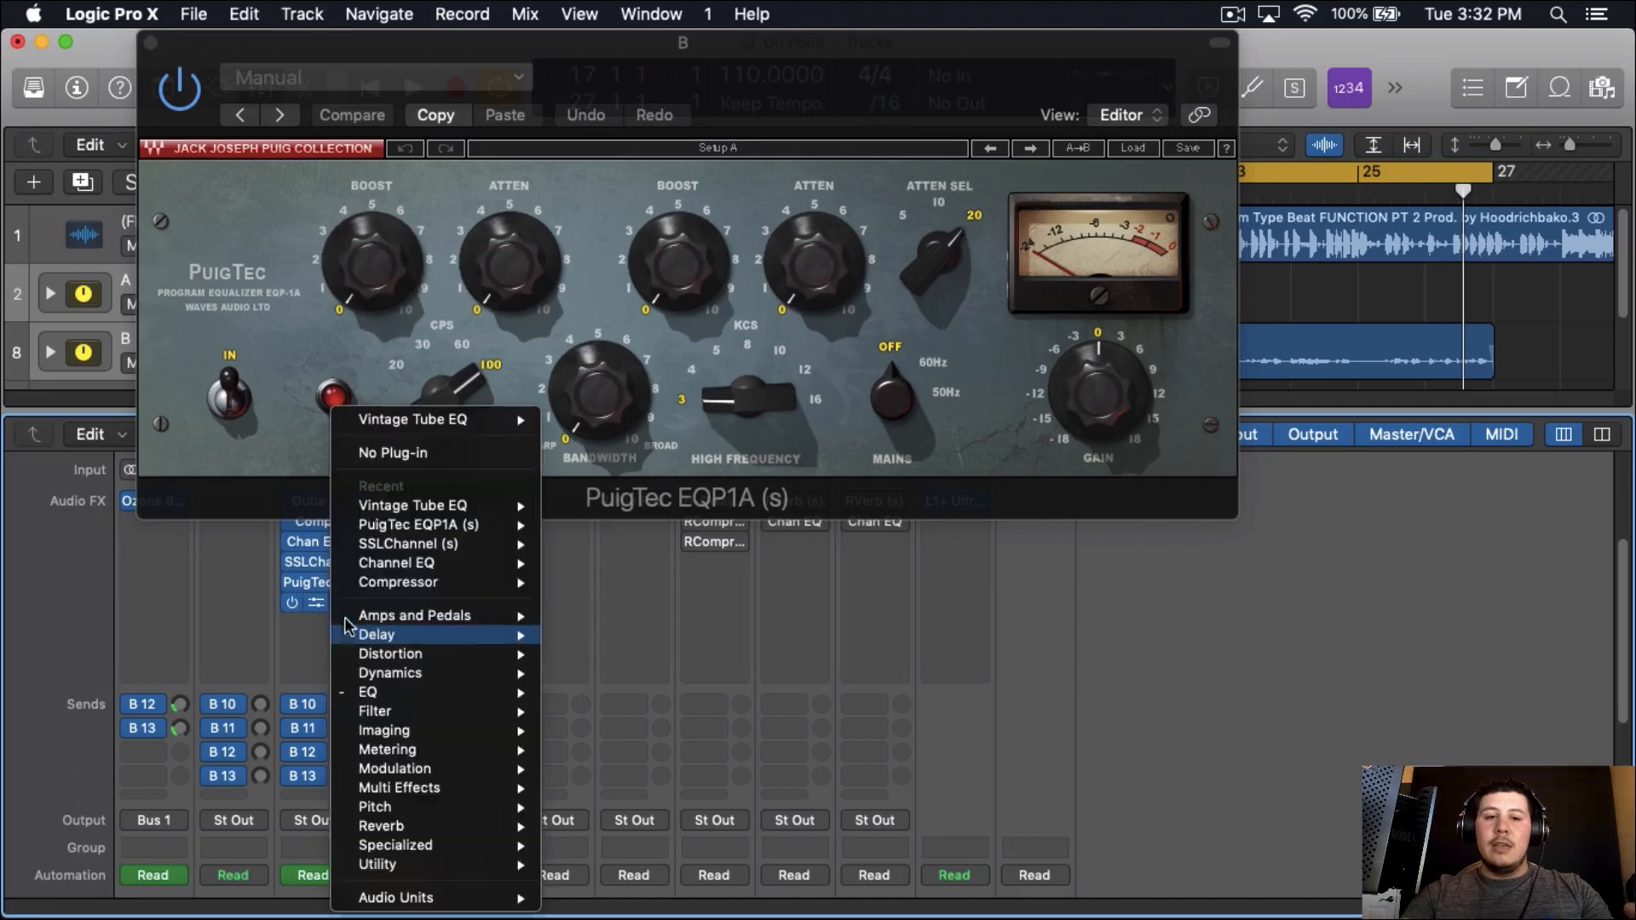
{"action": "left_click", "coordinate": [338, 602]}
{"action": "left_click", "coordinate": [245, 586]}
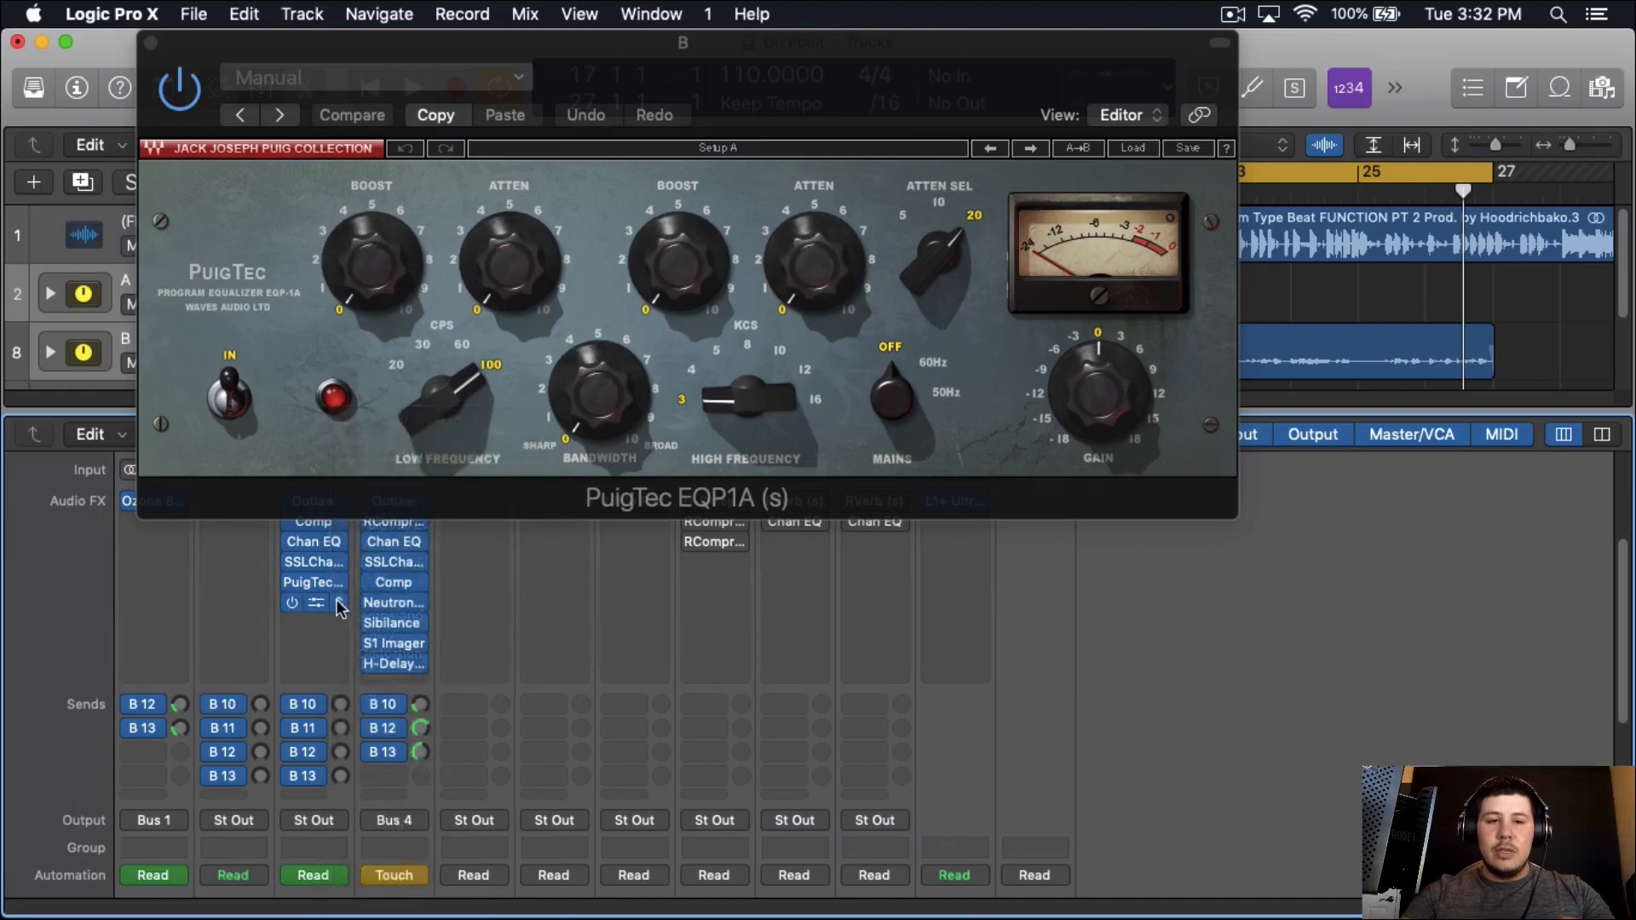
{"action": "left_click", "coordinate": [338, 603]}
{"action": "left_click", "coordinate": [409, 456]}
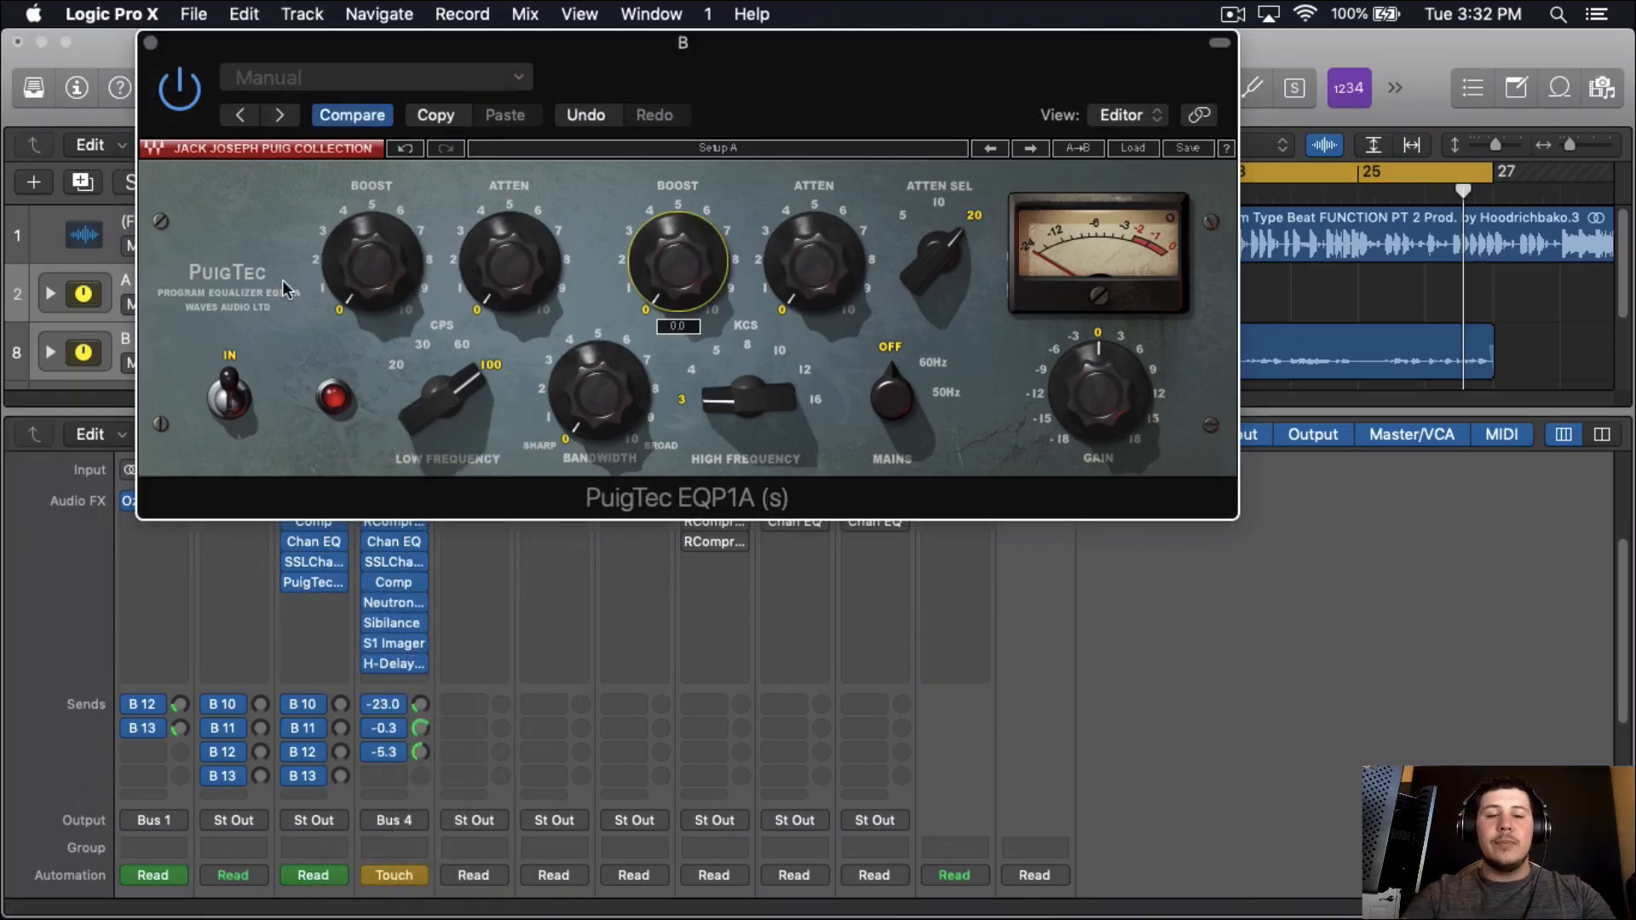
On the PuigTec EQP1A, set low boost to 2, high frequency to 12, high boost to 3 and high attenuation to about 2; close the plug-in.
{"action": "left_click_drag", "start_coordinate": [399, 281], "coordinate": [391, 268]}
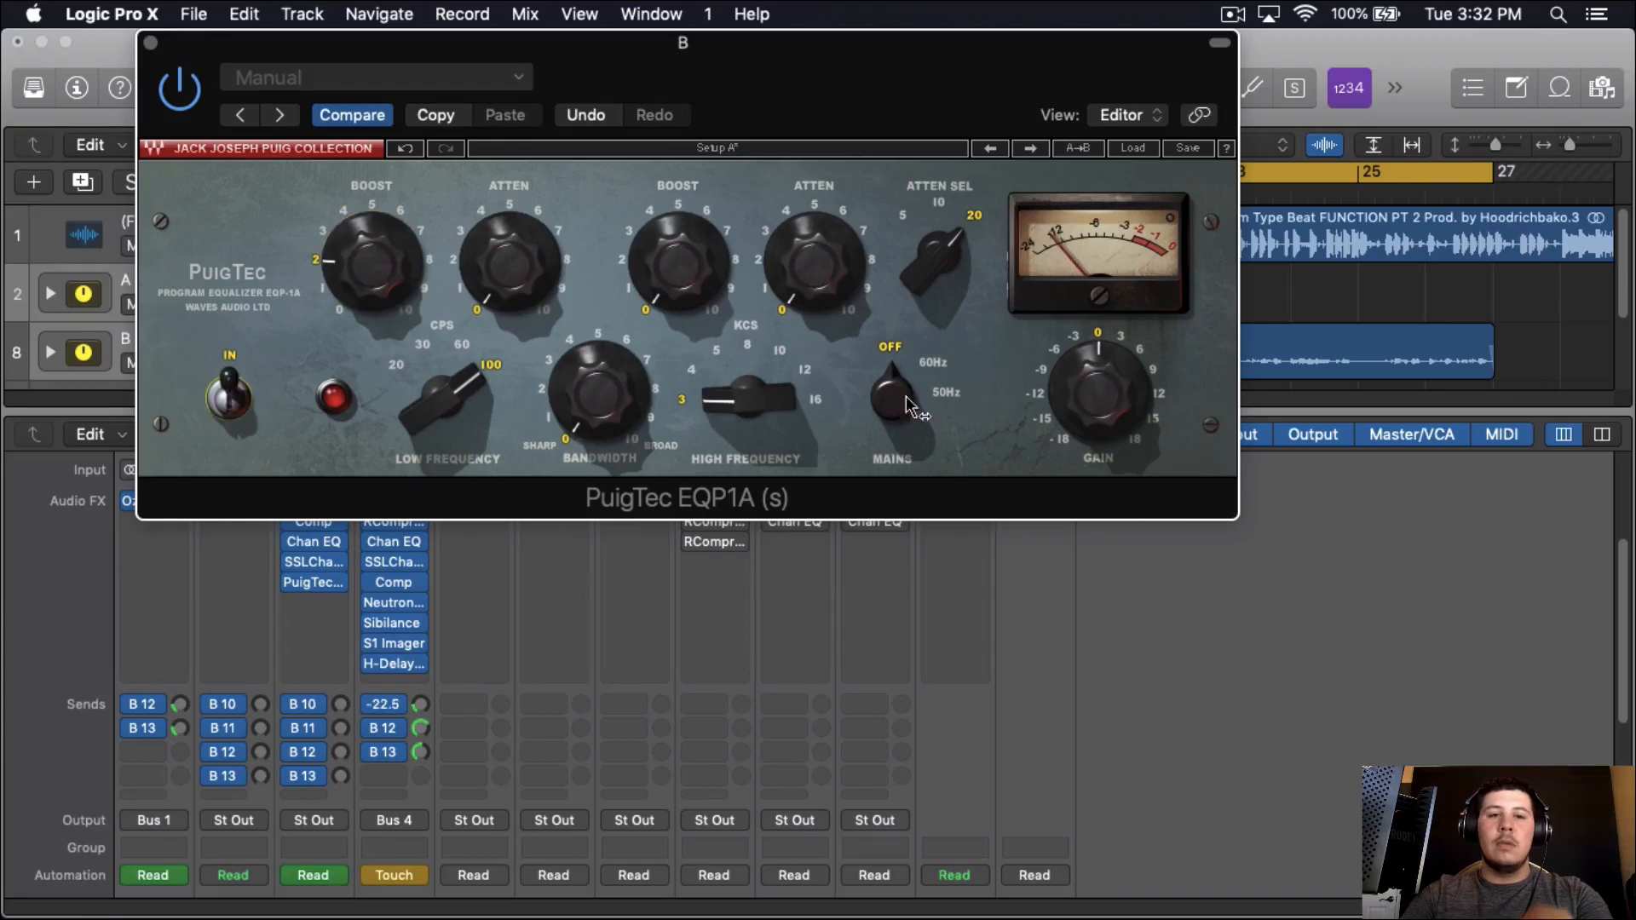
{"action": "mouse_move", "coordinate": [749, 397]}
{"action": "left_mouse_down"}
{"action": "mouse_move", "coordinate": [775, 414]}
{"action": "mouse_move", "coordinate": [781, 394]}
{"action": "left_mouse_up"}
{"action": "left_click_drag", "start_coordinate": [687, 294], "coordinate": [686, 294]}
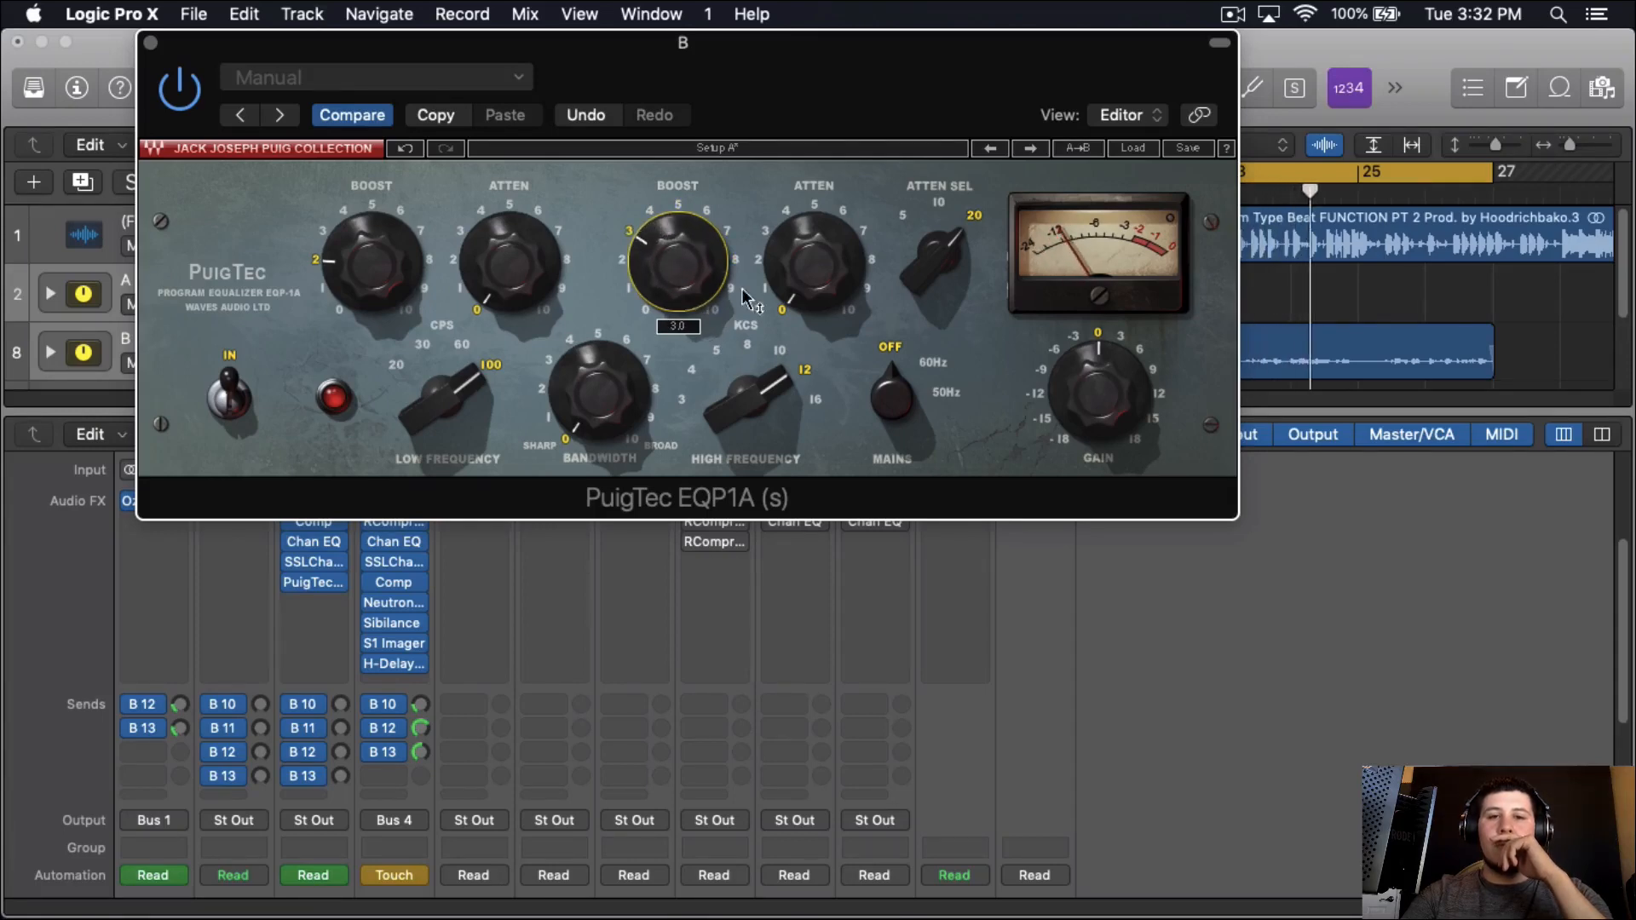
{"action": "left_click_drag", "start_coordinate": [831, 298], "coordinate": [831, 298]}
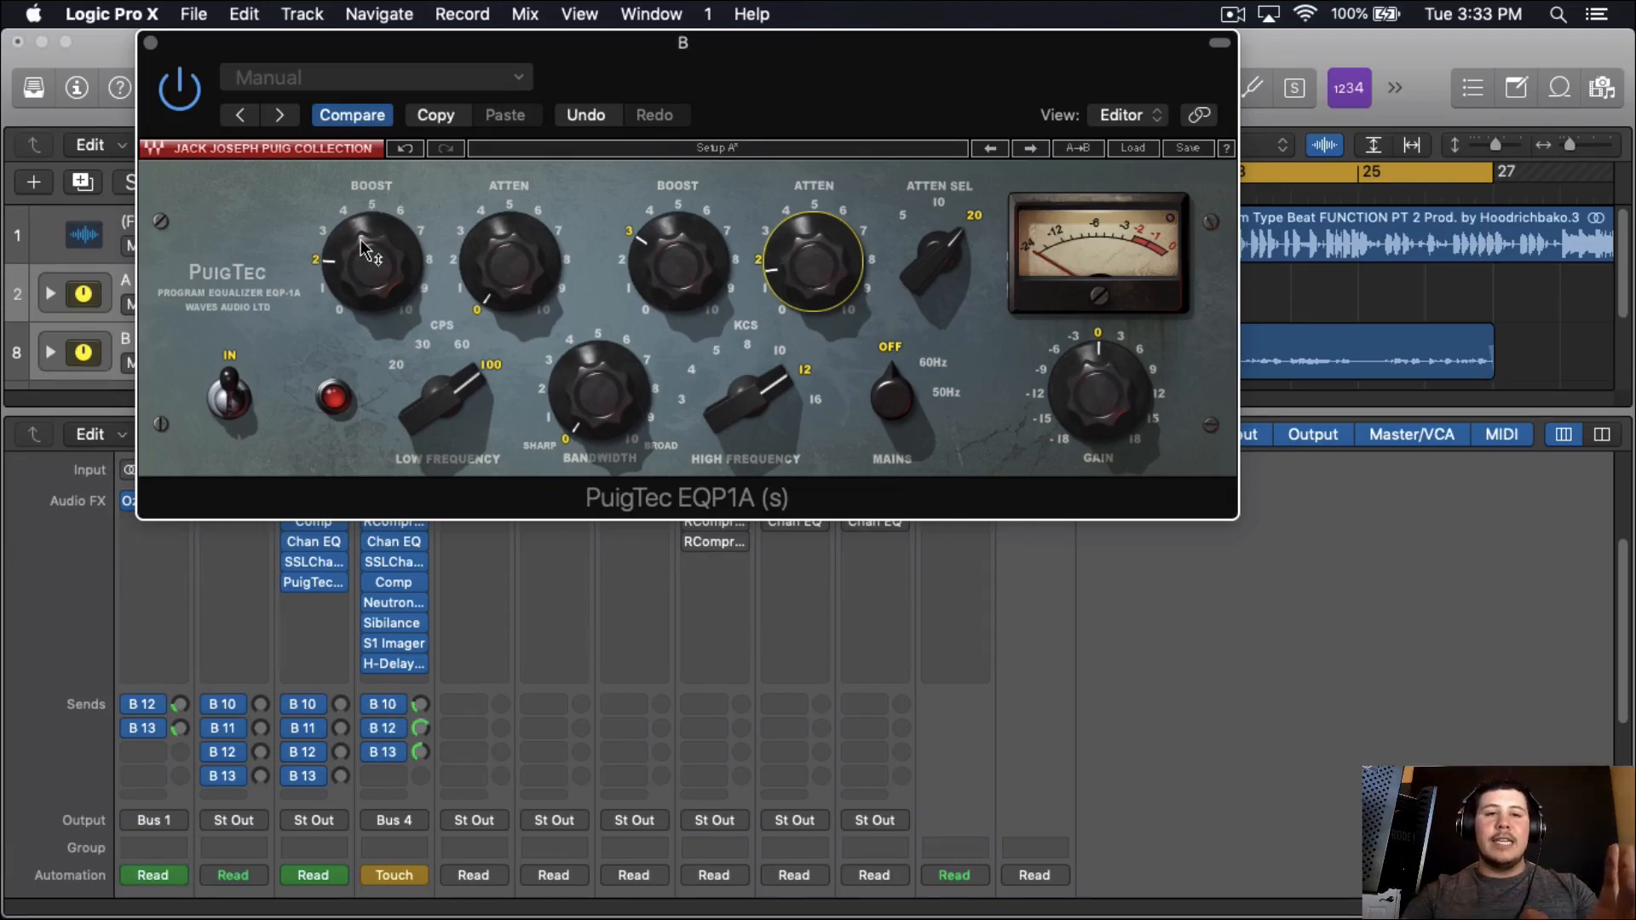
{"action": "mouse_move", "coordinate": [365, 251]}
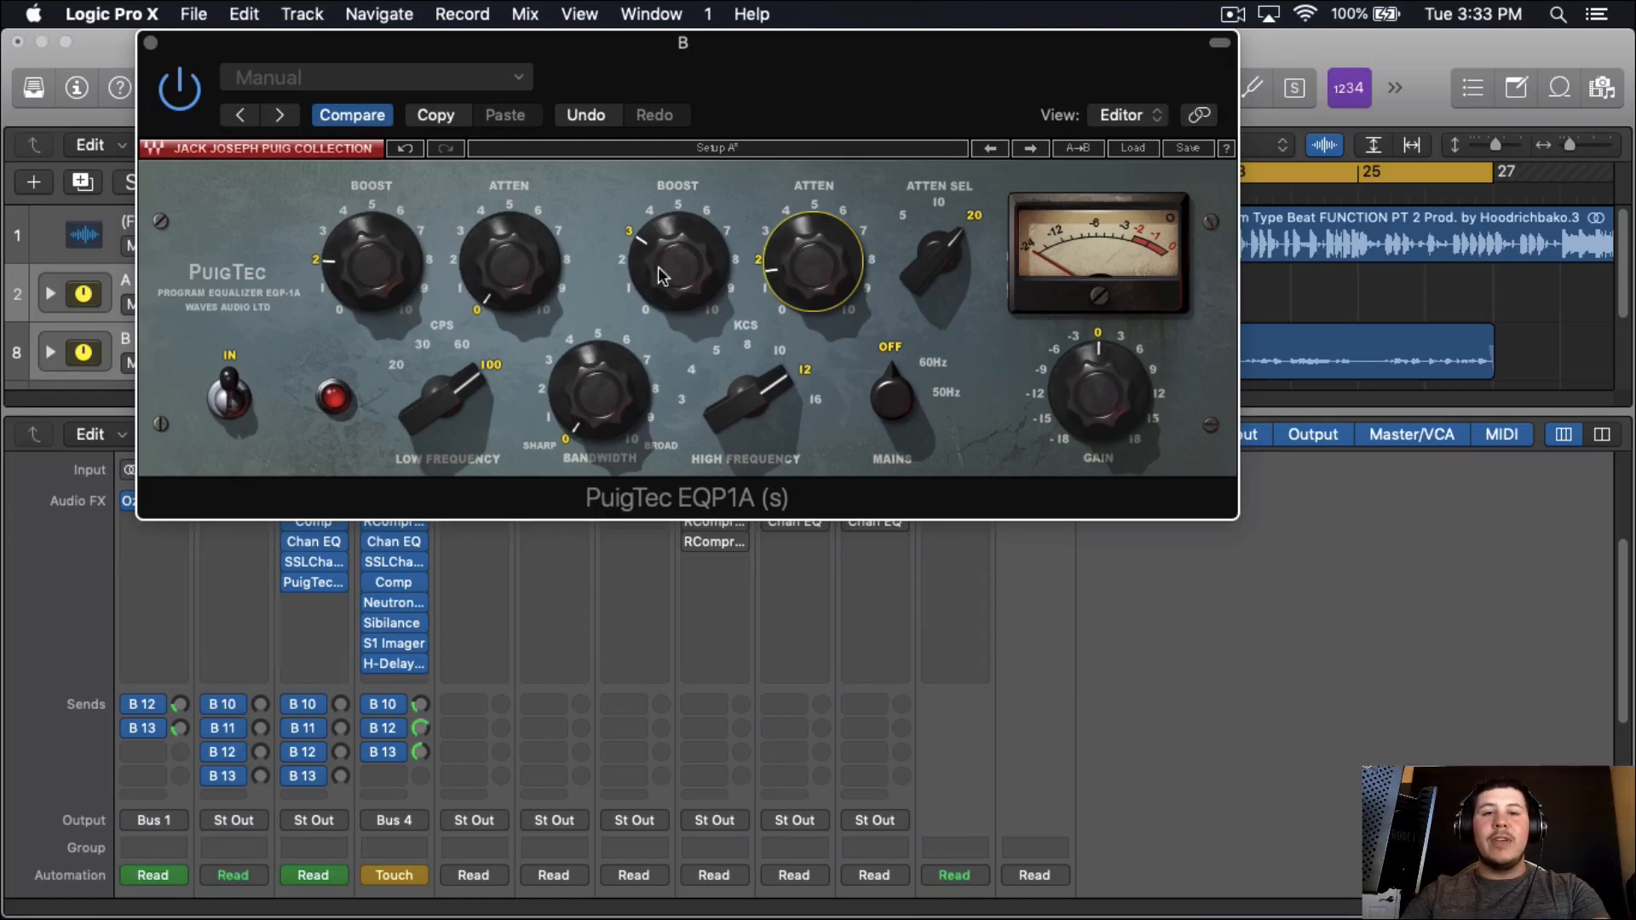
{"action": "mouse_move", "coordinate": [679, 287]}
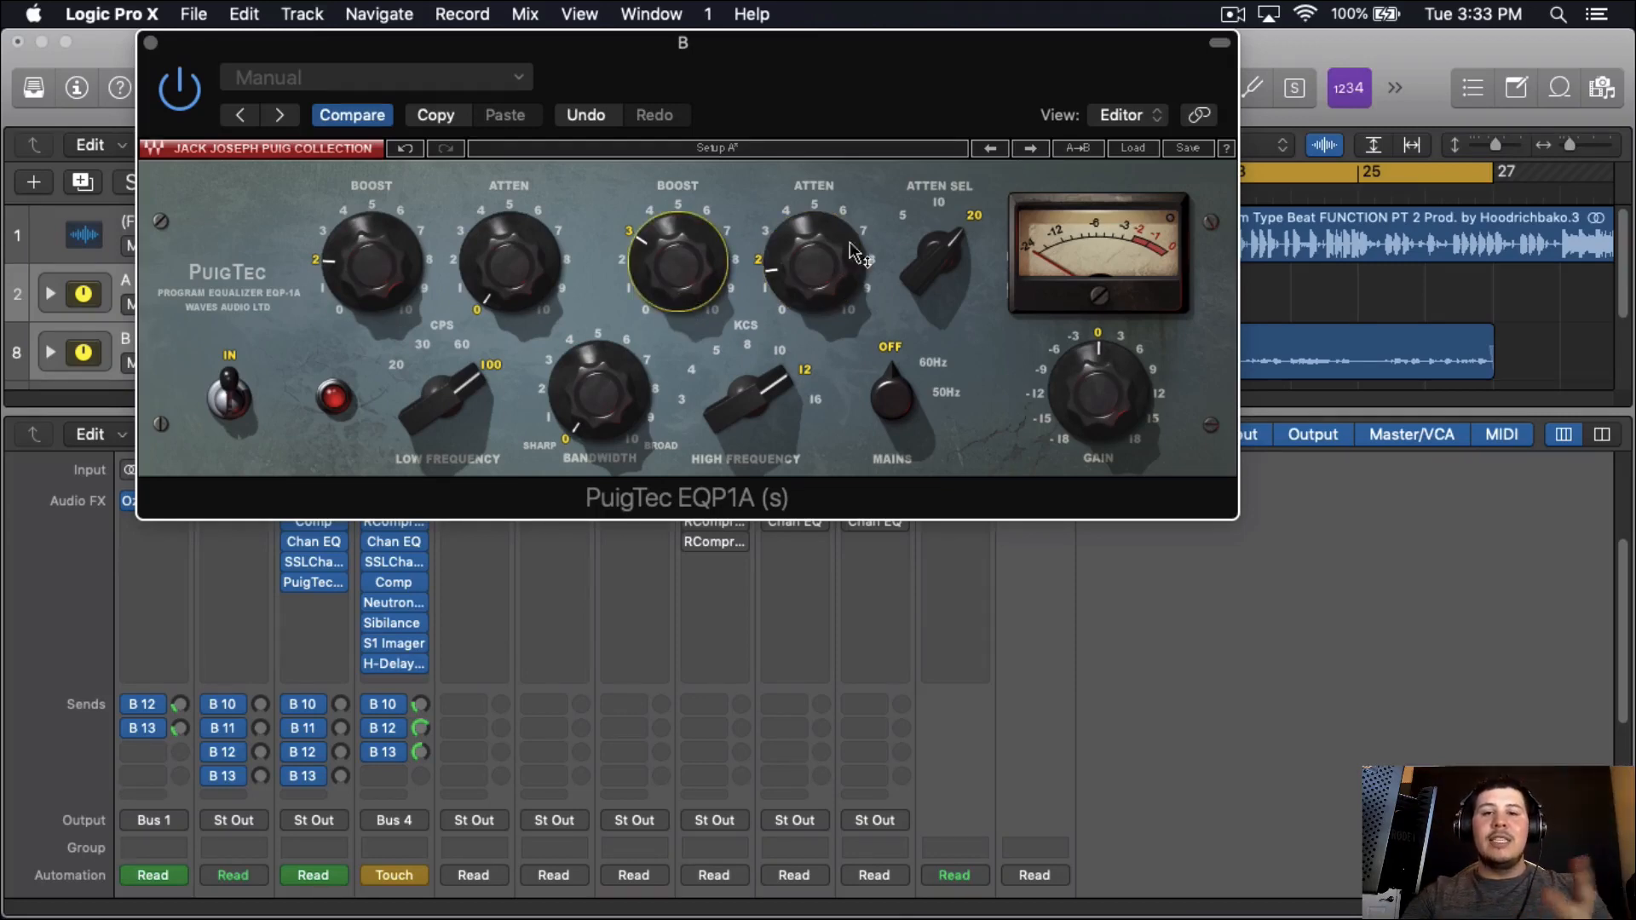
{"action": "left_click", "coordinate": [151, 42]}
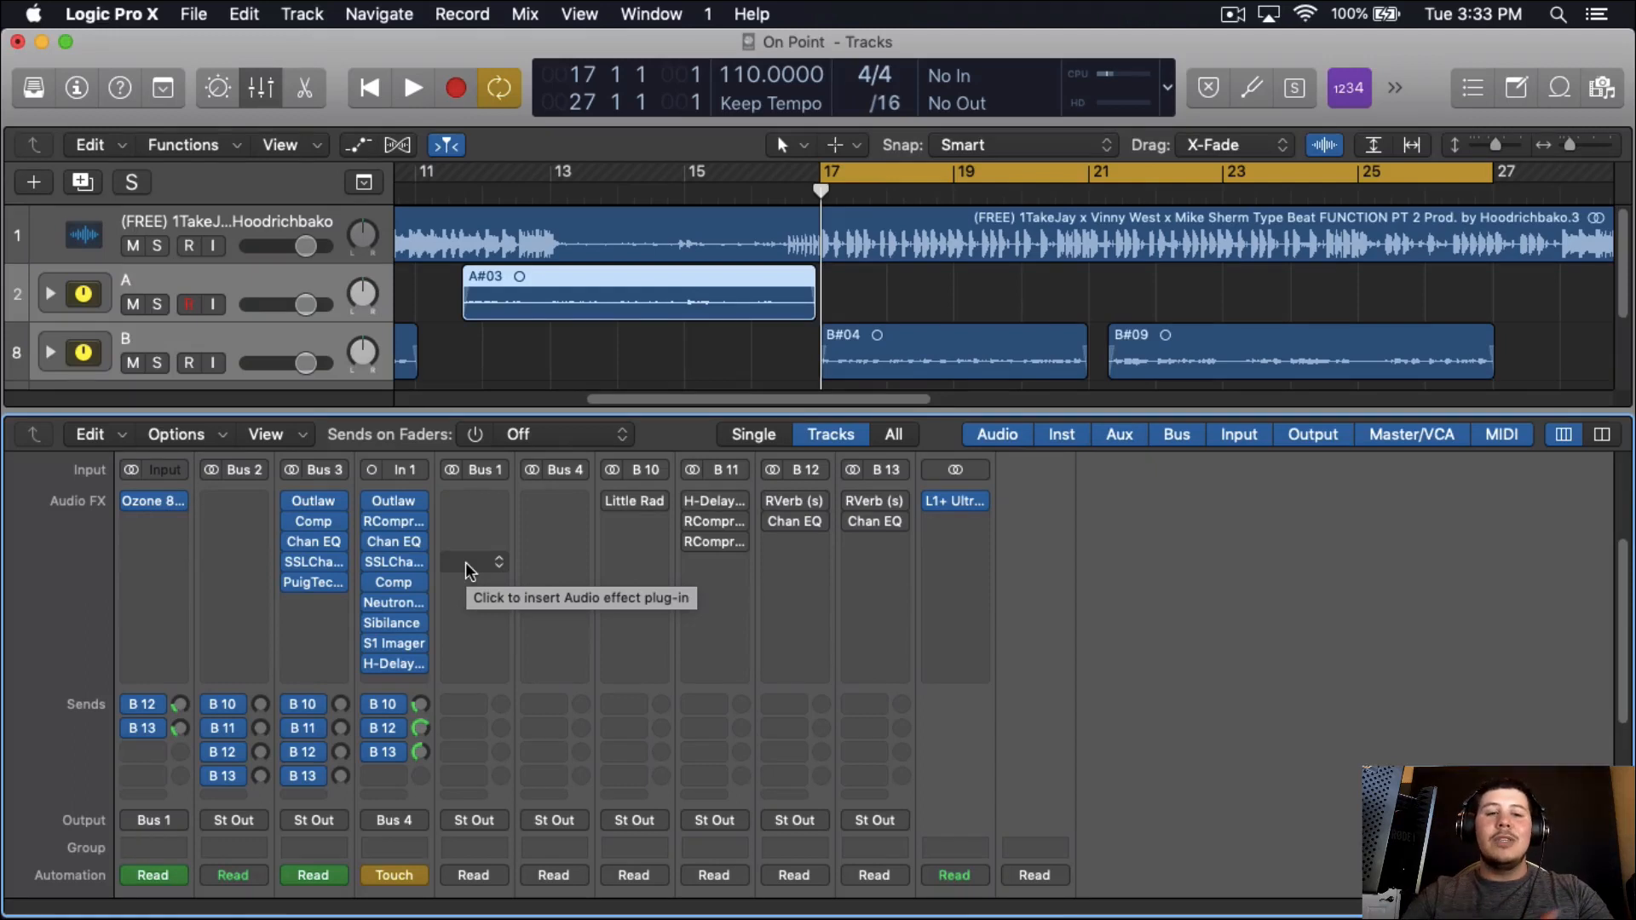
Insert the Waves CLA-2A (s) compressor in stereo below the PuigTec on the B channel and reposition its window.
{"action": "left_click", "coordinate": [315, 605]}
{"action": "mouse_move", "coordinate": [358, 899]}
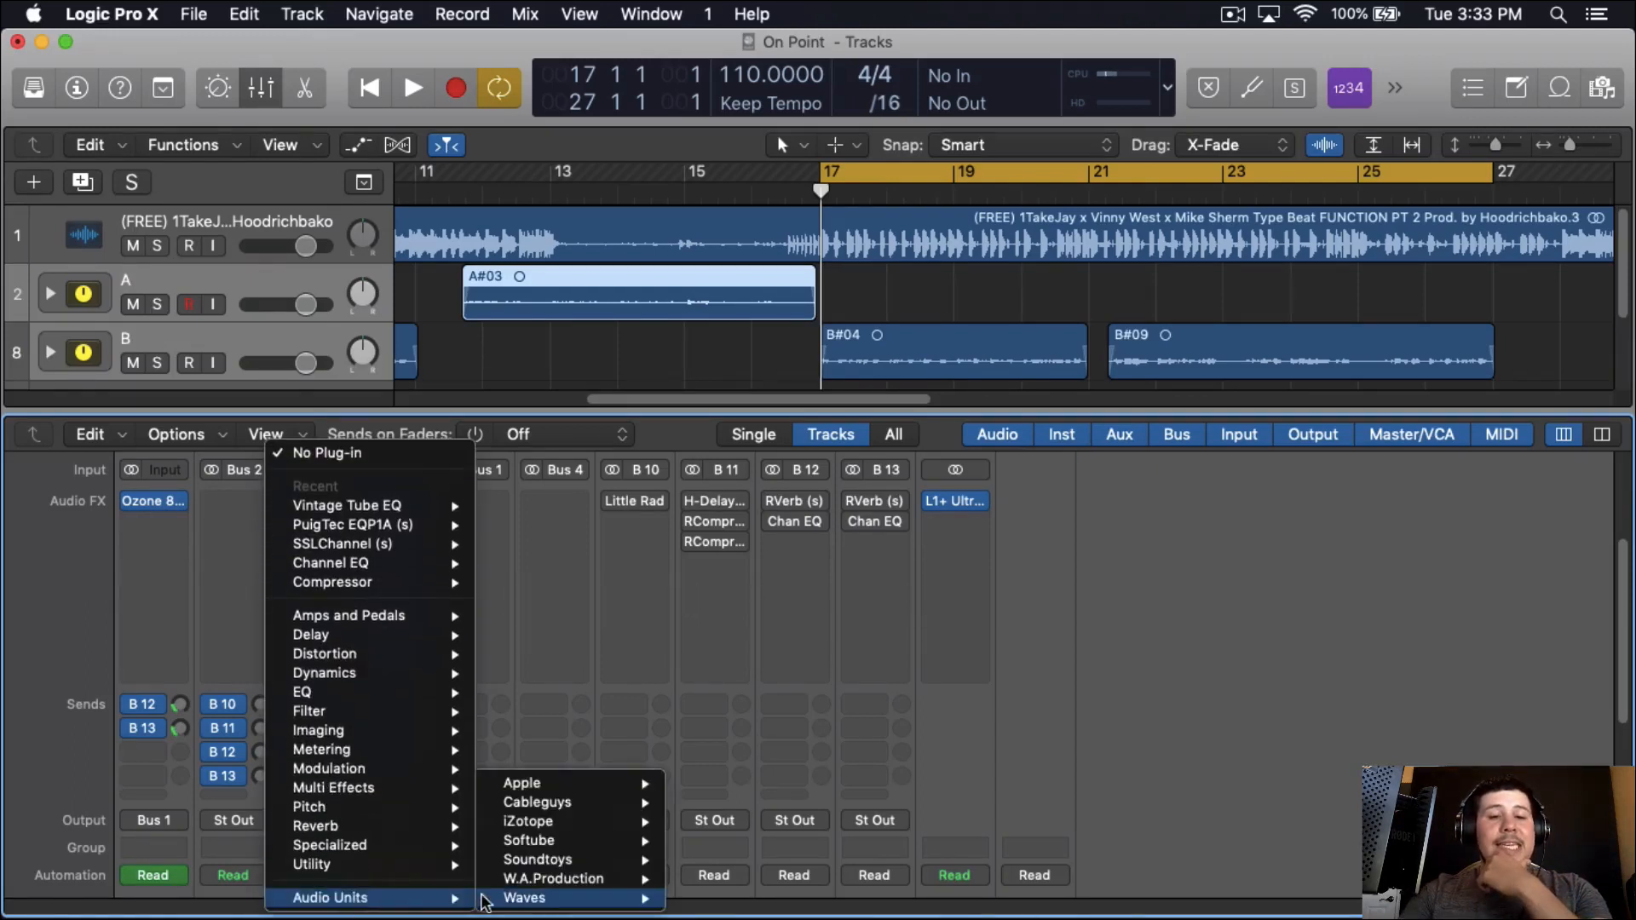
{"action": "mouse_move", "coordinate": [550, 903]}
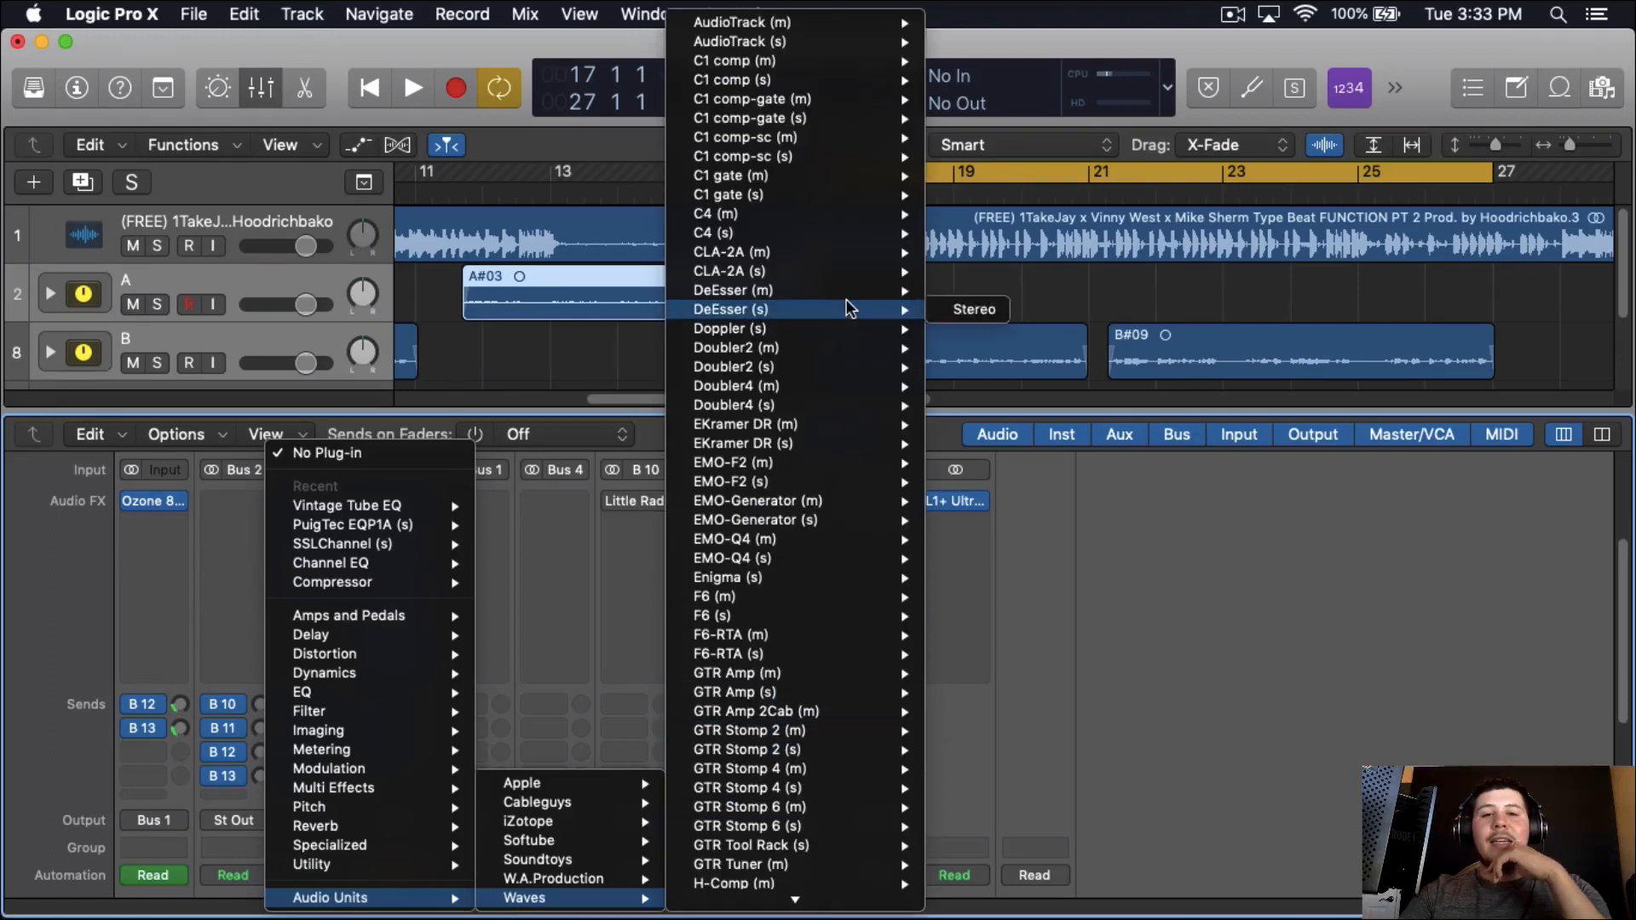
{"action": "mouse_move", "coordinate": [850, 277]}
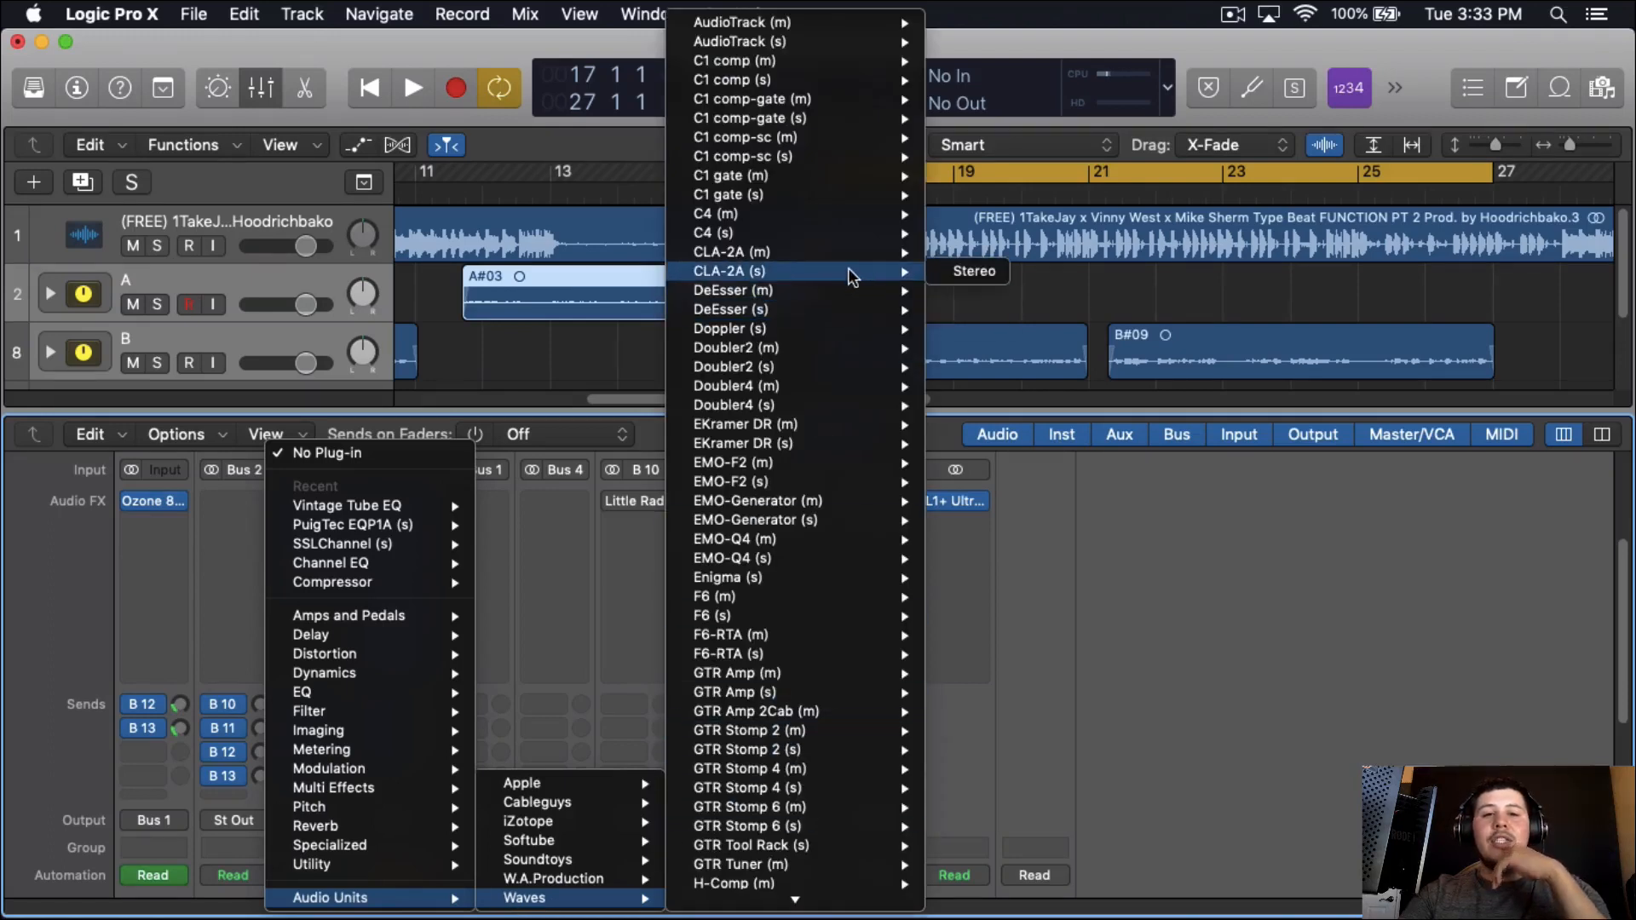
{"action": "left_click", "coordinate": [945, 281]}
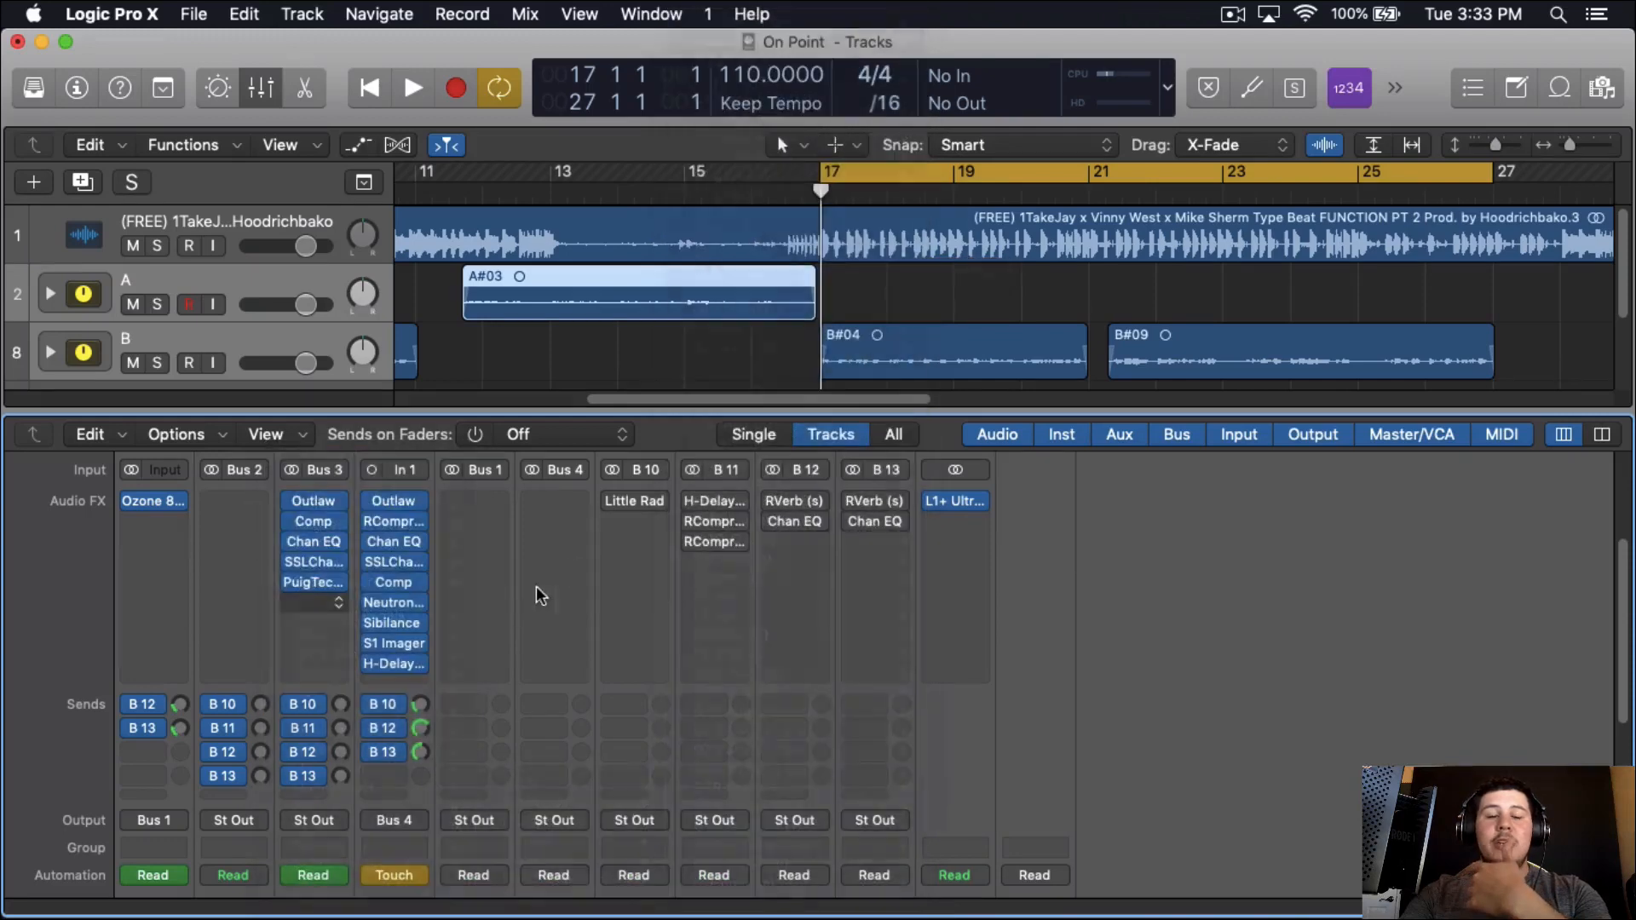
{"action": "left_click_drag", "start_coordinate": [476, 91], "coordinate": [544, 90]}
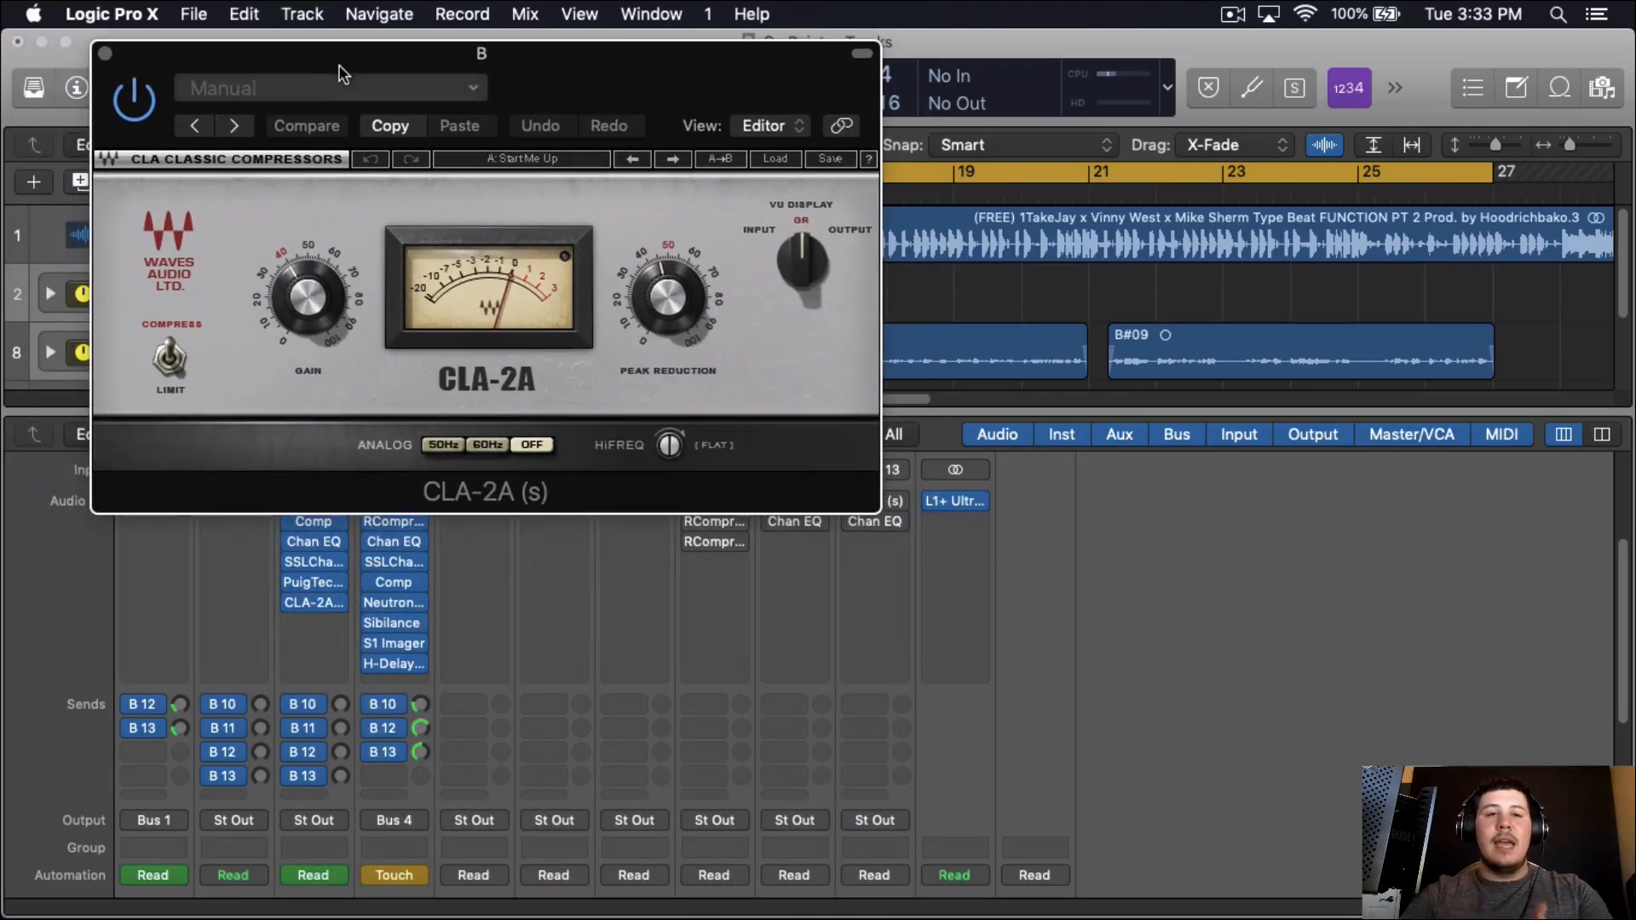
Load the Full Reset factory preset on the CLA-2A and adjust its HiFreq control.
{"action": "left_click", "coordinate": [341, 85]}
{"action": "mouse_move", "coordinate": [470, 545]}
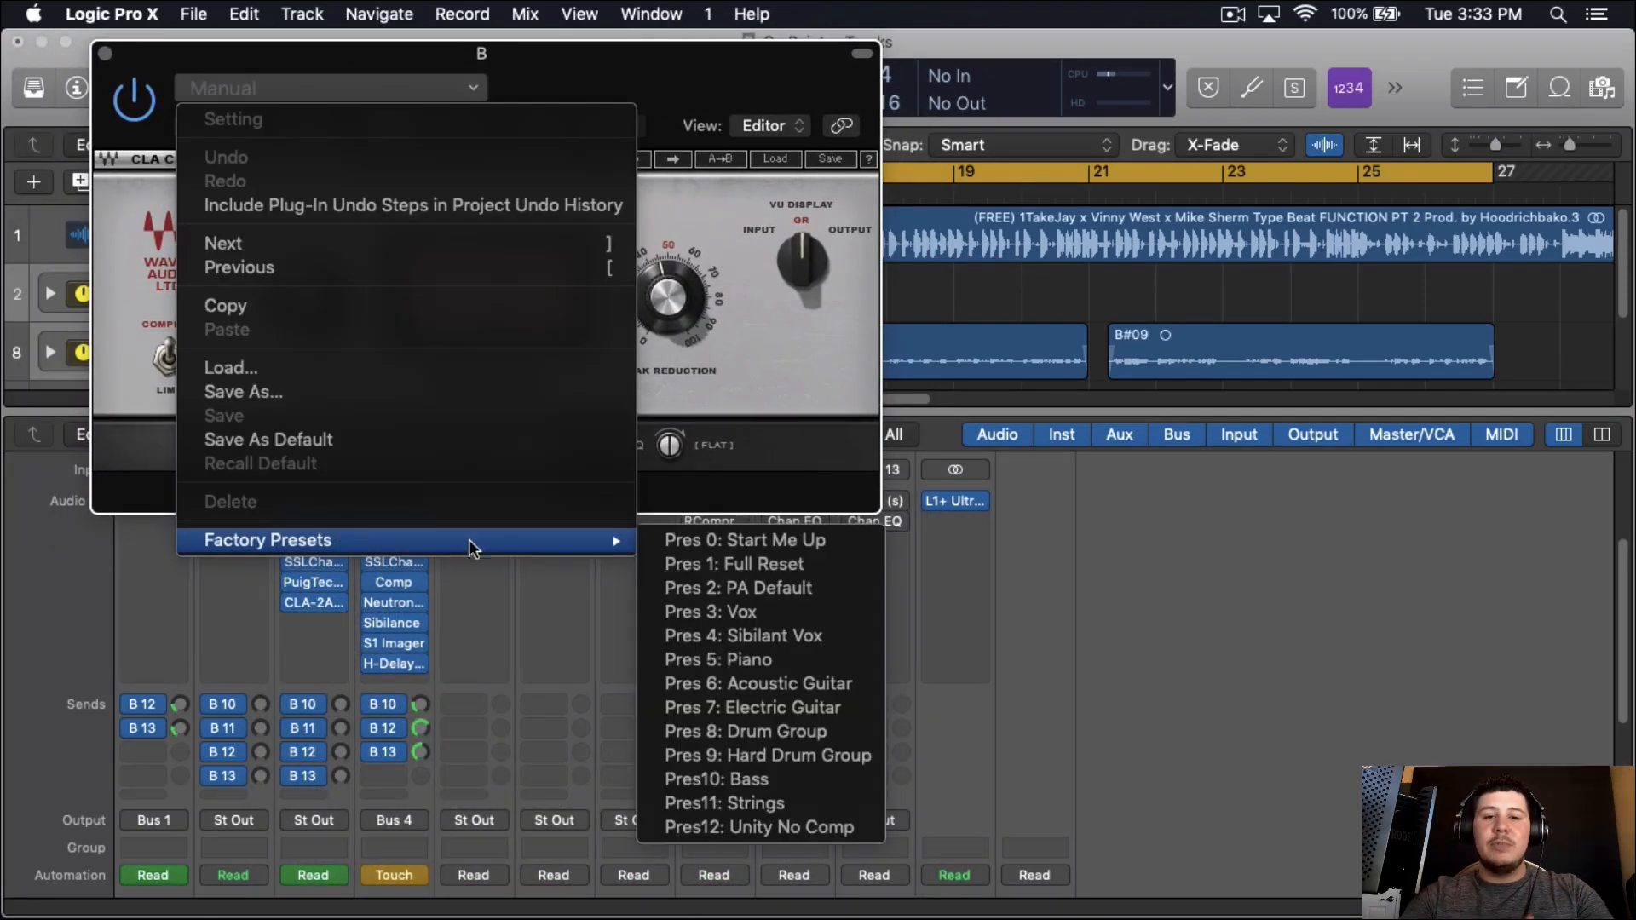
{"action": "left_click", "coordinate": [793, 565]}
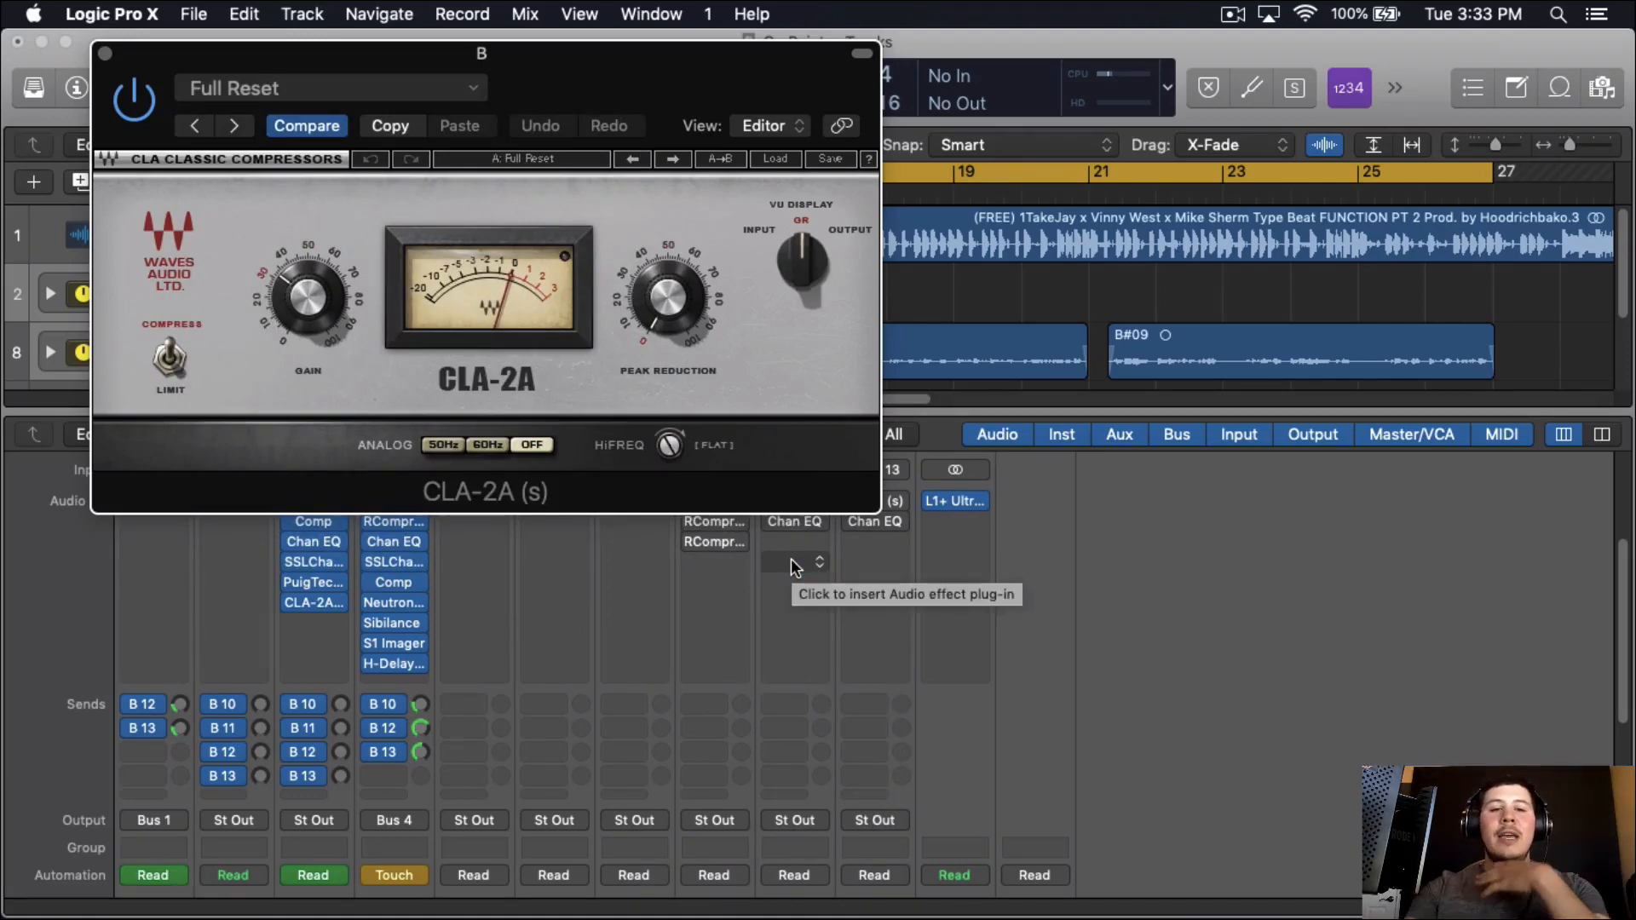
{"action": "mouse_move", "coordinate": [685, 459]}
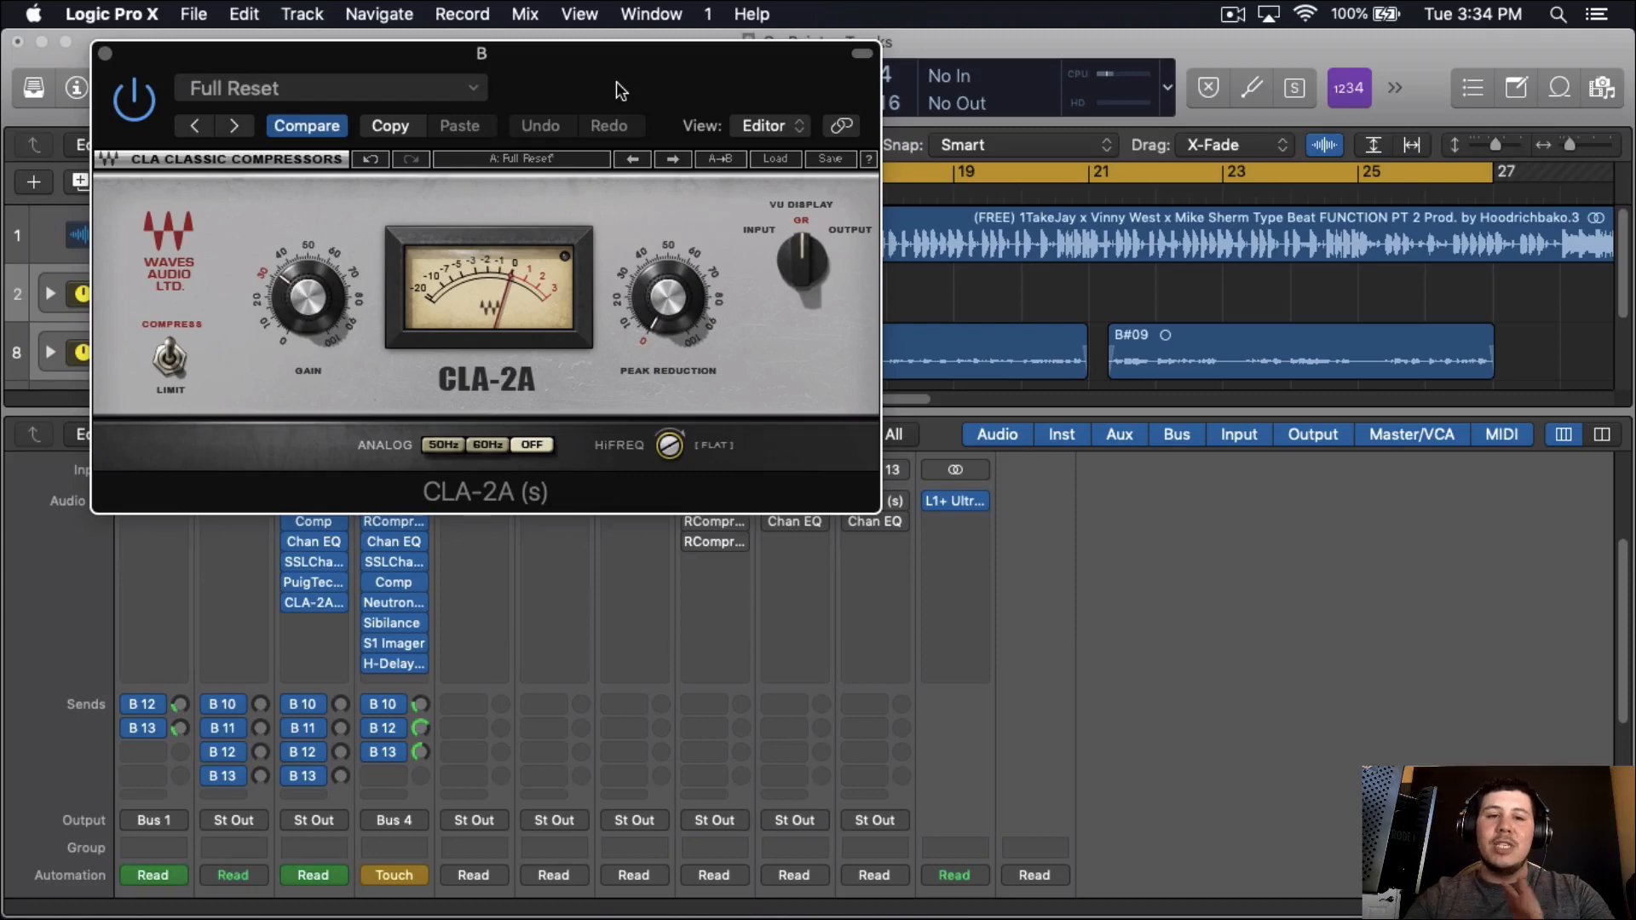
During playback, set the CLA-2A's peak reduction to about 44 and its gain to about 33, and close the plug-in.
{"action": "left_click_drag", "start_coordinate": [655, 309], "coordinate": [659, 316]}
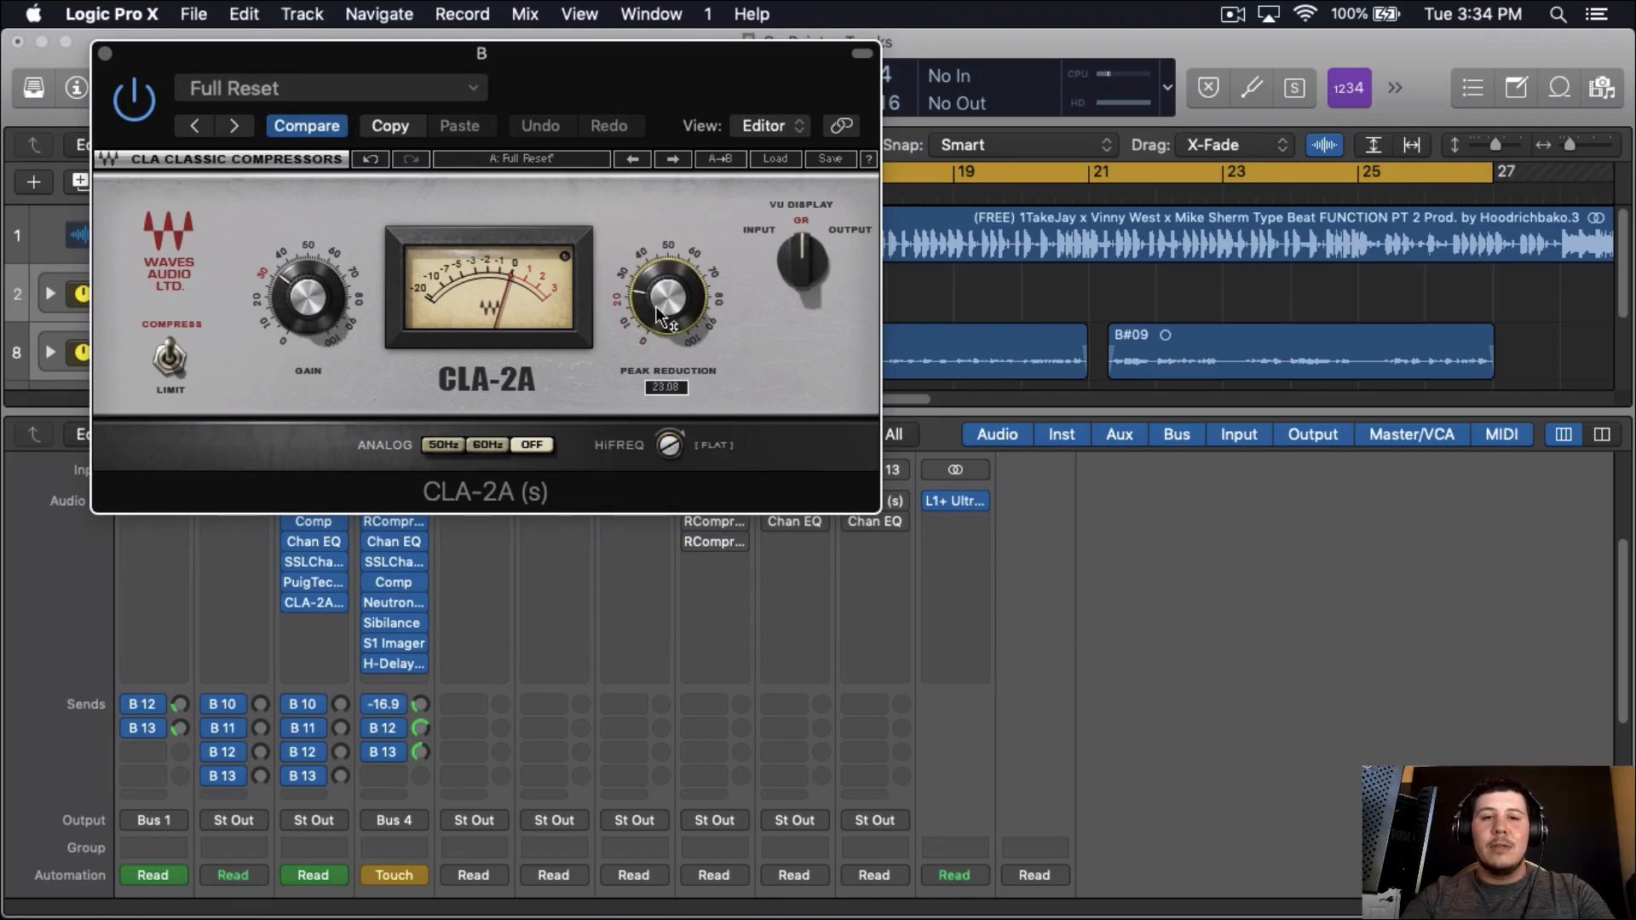
{"action": "scroll", "coordinate": [658, 308], "scroll_direction": "up", "scroll_amount": 3}
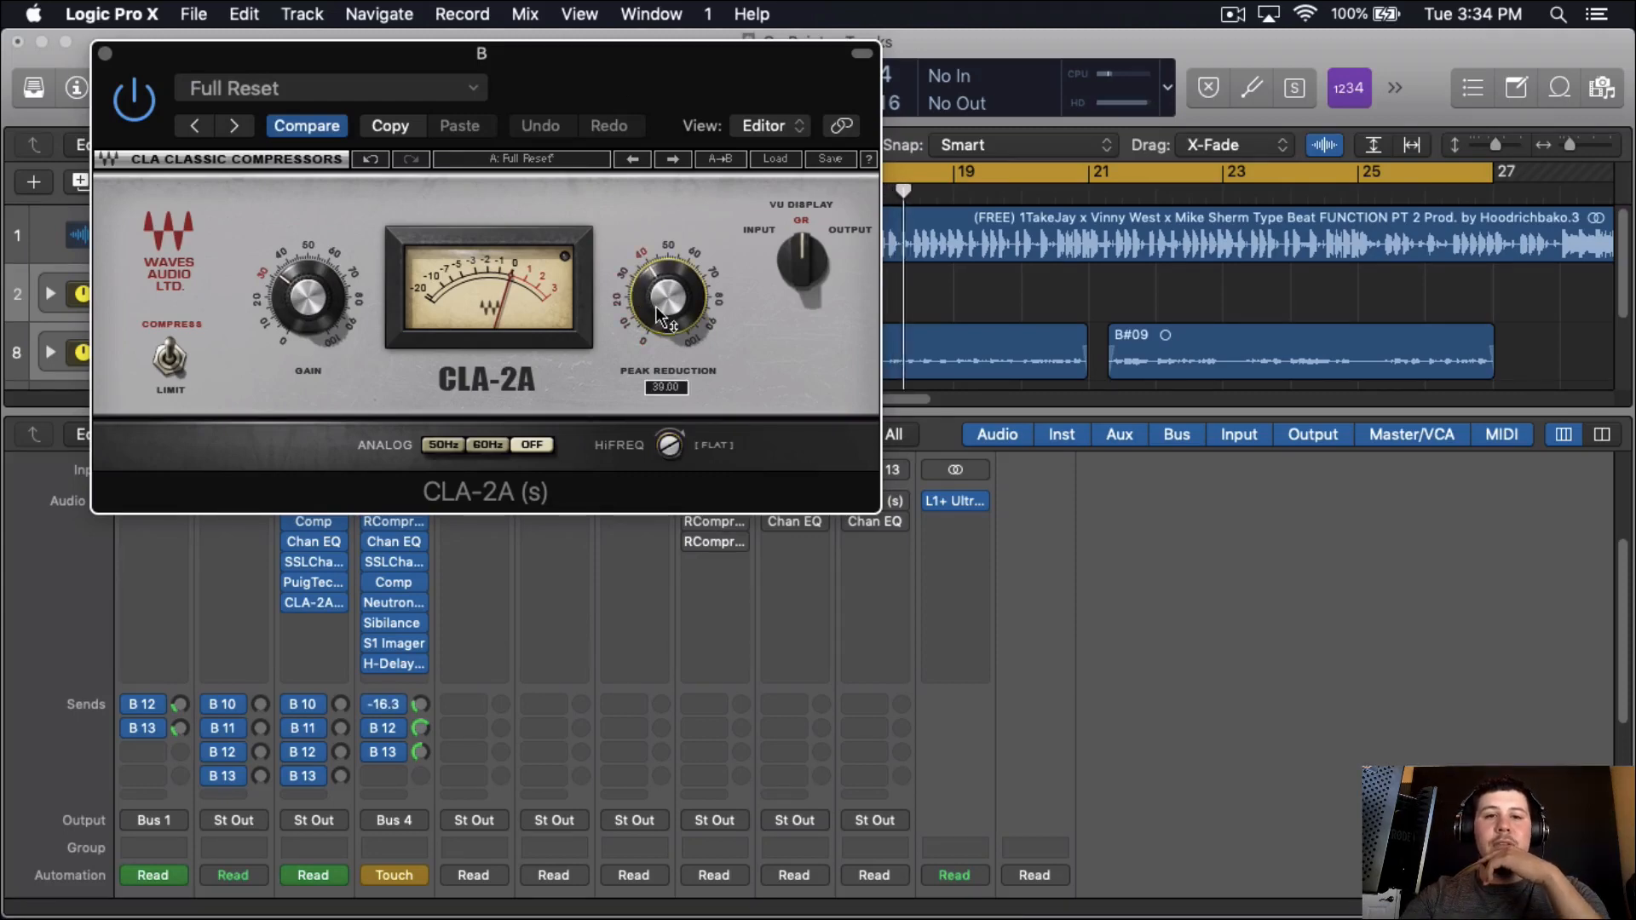
{"action": "scroll", "coordinate": [663, 304], "scroll_direction": "up", "scroll_amount": 1}
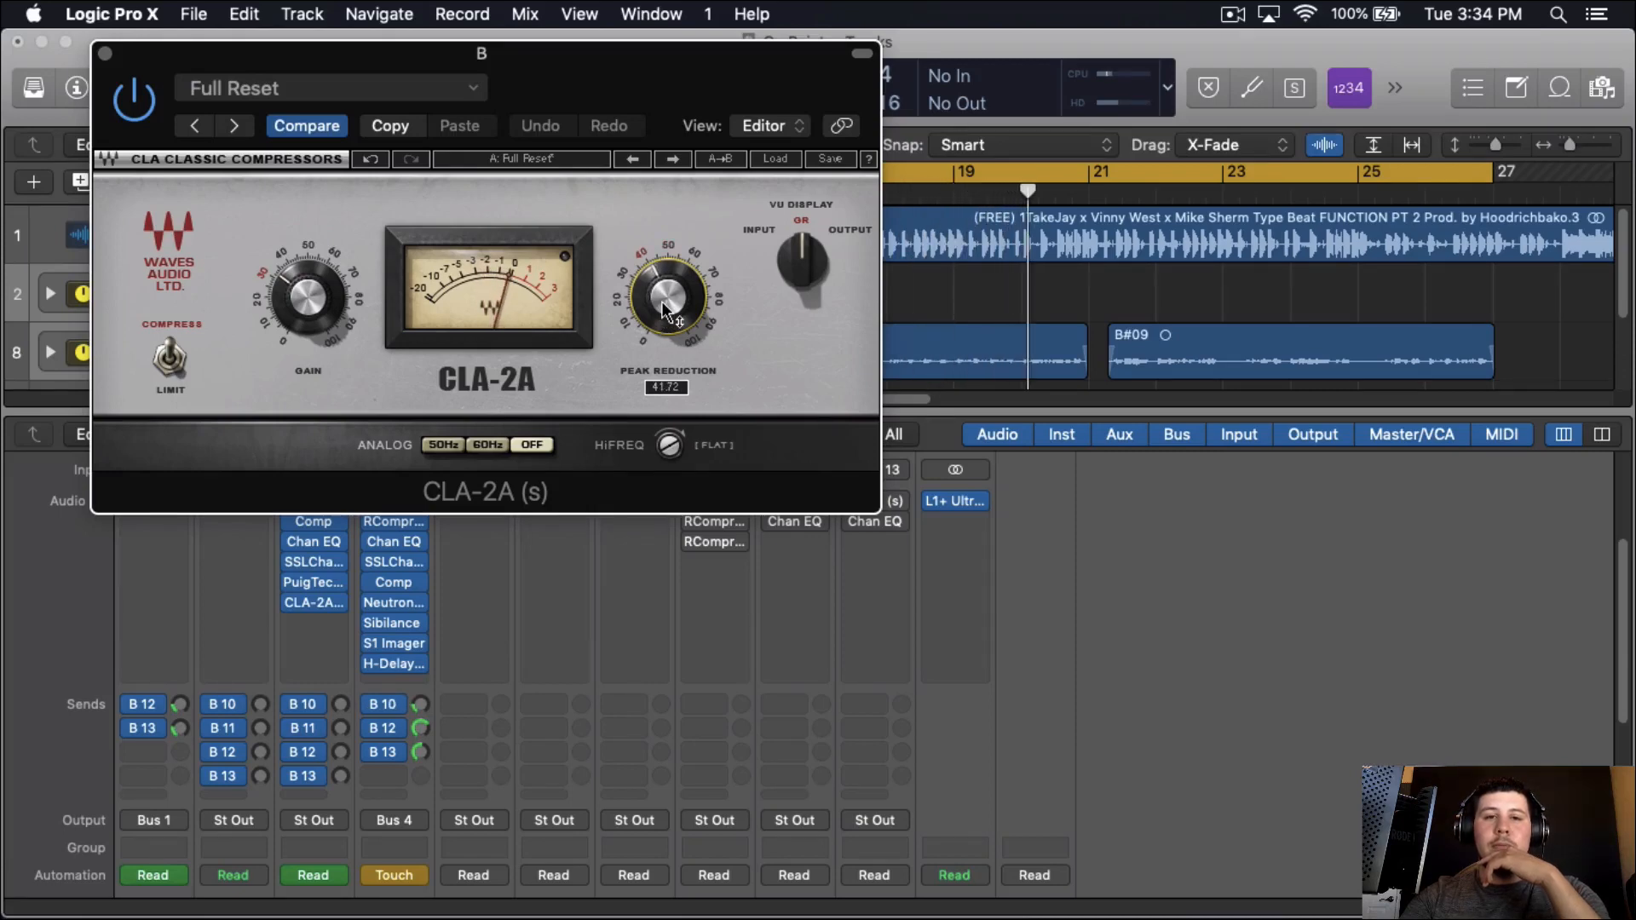
{"action": "scroll", "coordinate": [664, 311], "scroll_direction": "down", "scroll_amount": 1}
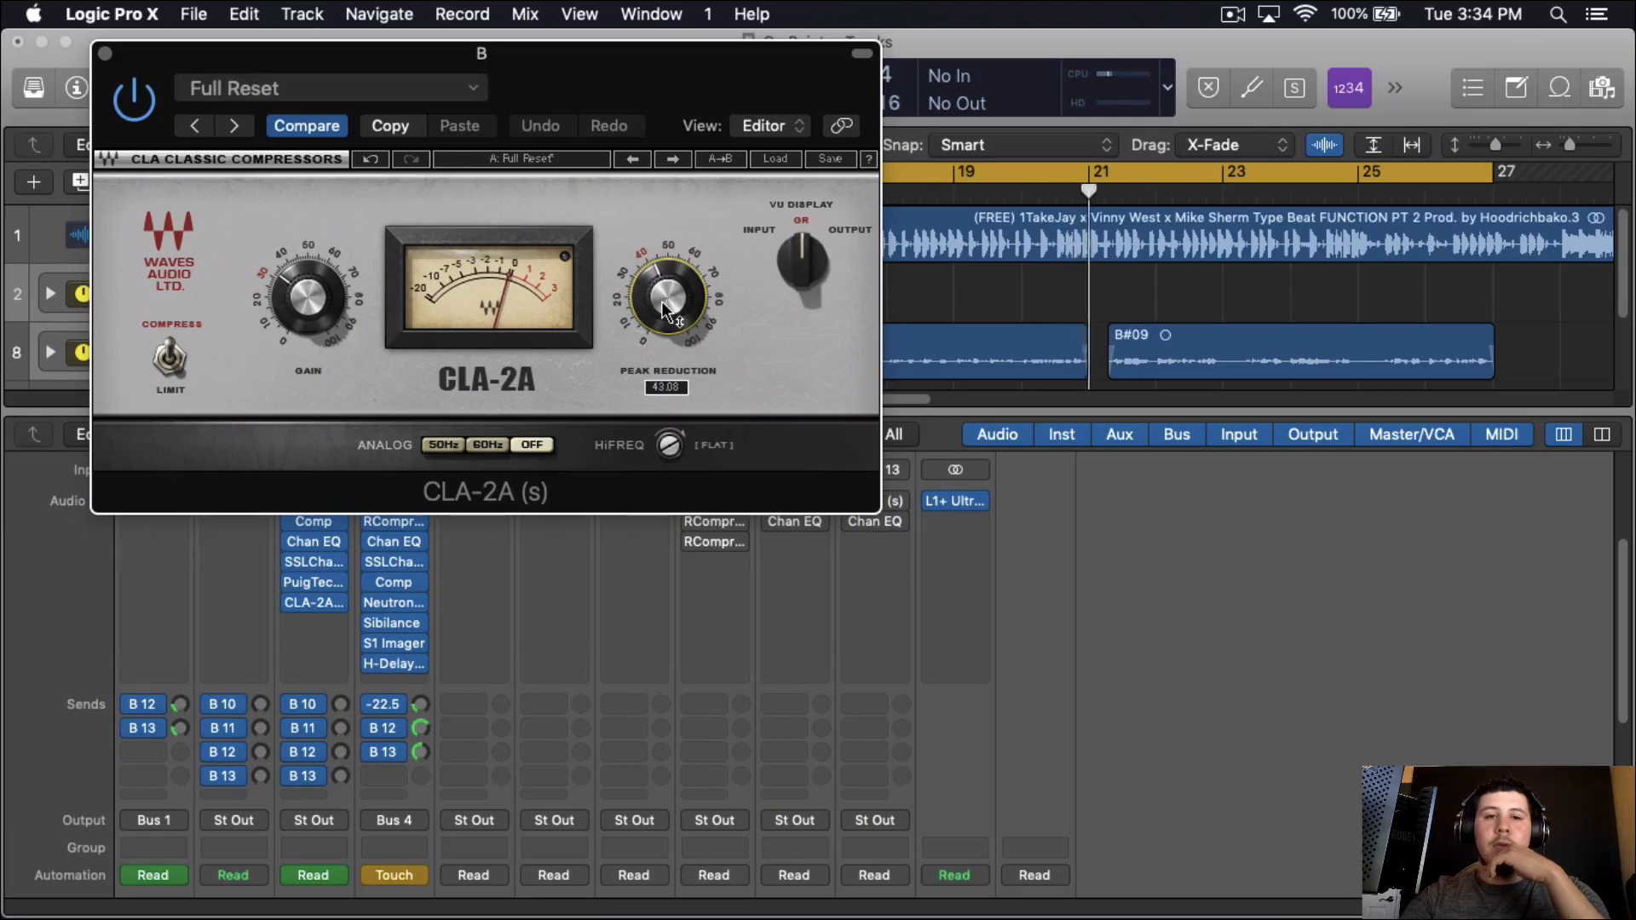
{"action": "scroll", "coordinate": [665, 311], "scroll_direction": "up", "scroll_amount": 1}
{"action": "scroll", "coordinate": [664, 311], "scroll_direction": "up", "scroll_amount": 1}
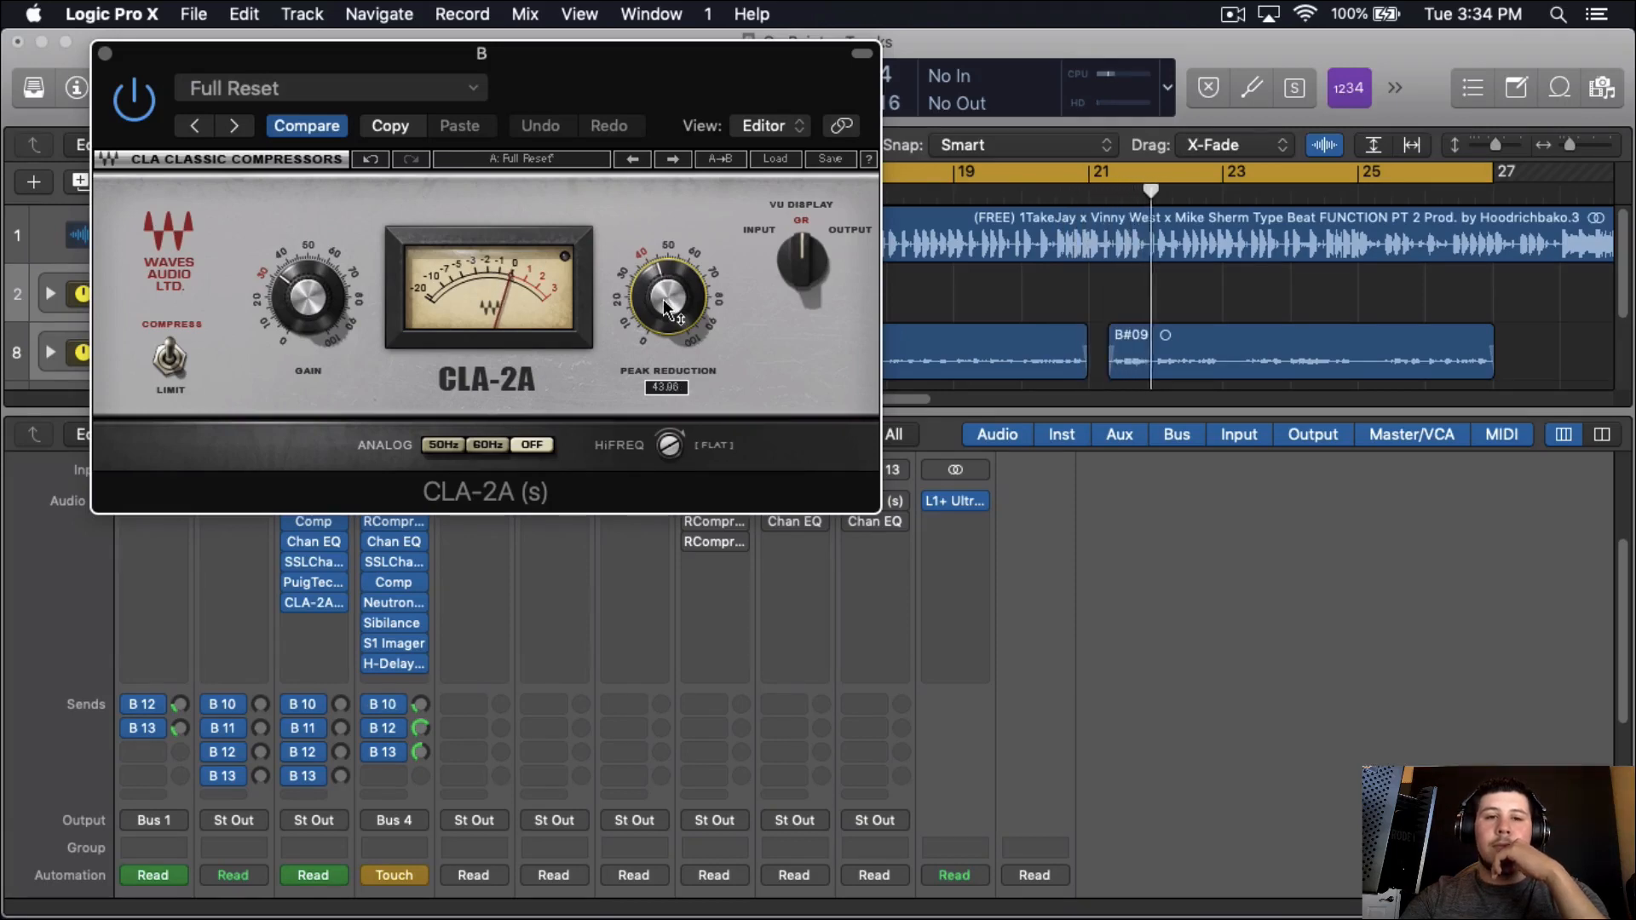
{"action": "mouse_move", "coordinate": [307, 311]}
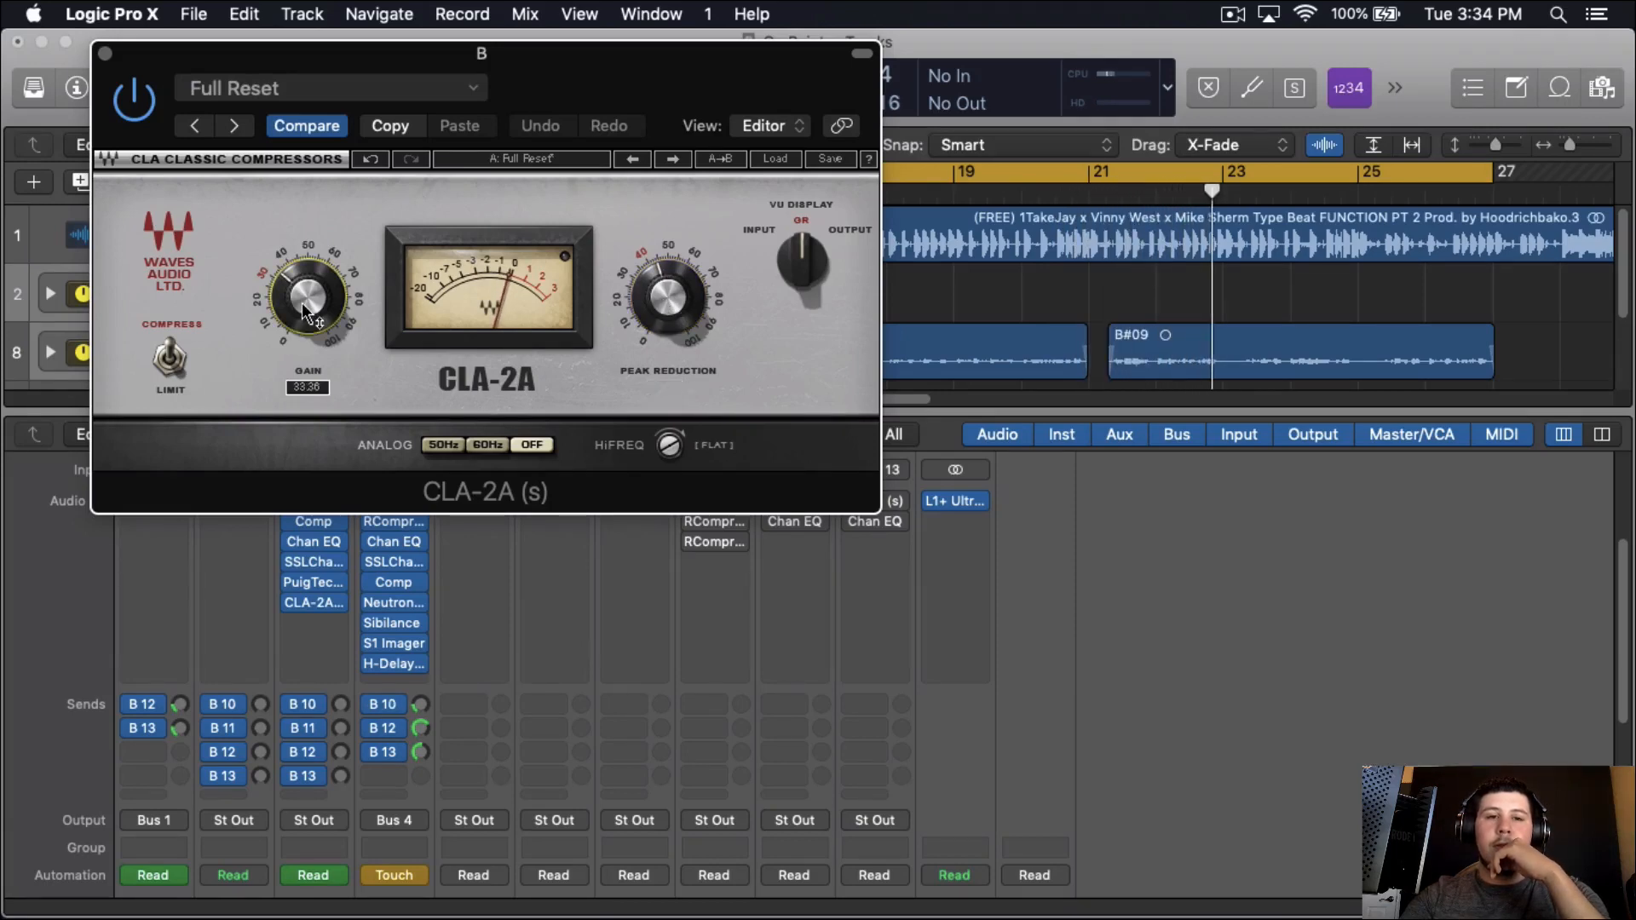
{"action": "scroll", "coordinate": [306, 312], "scroll_direction": "down", "scroll_amount": 1}
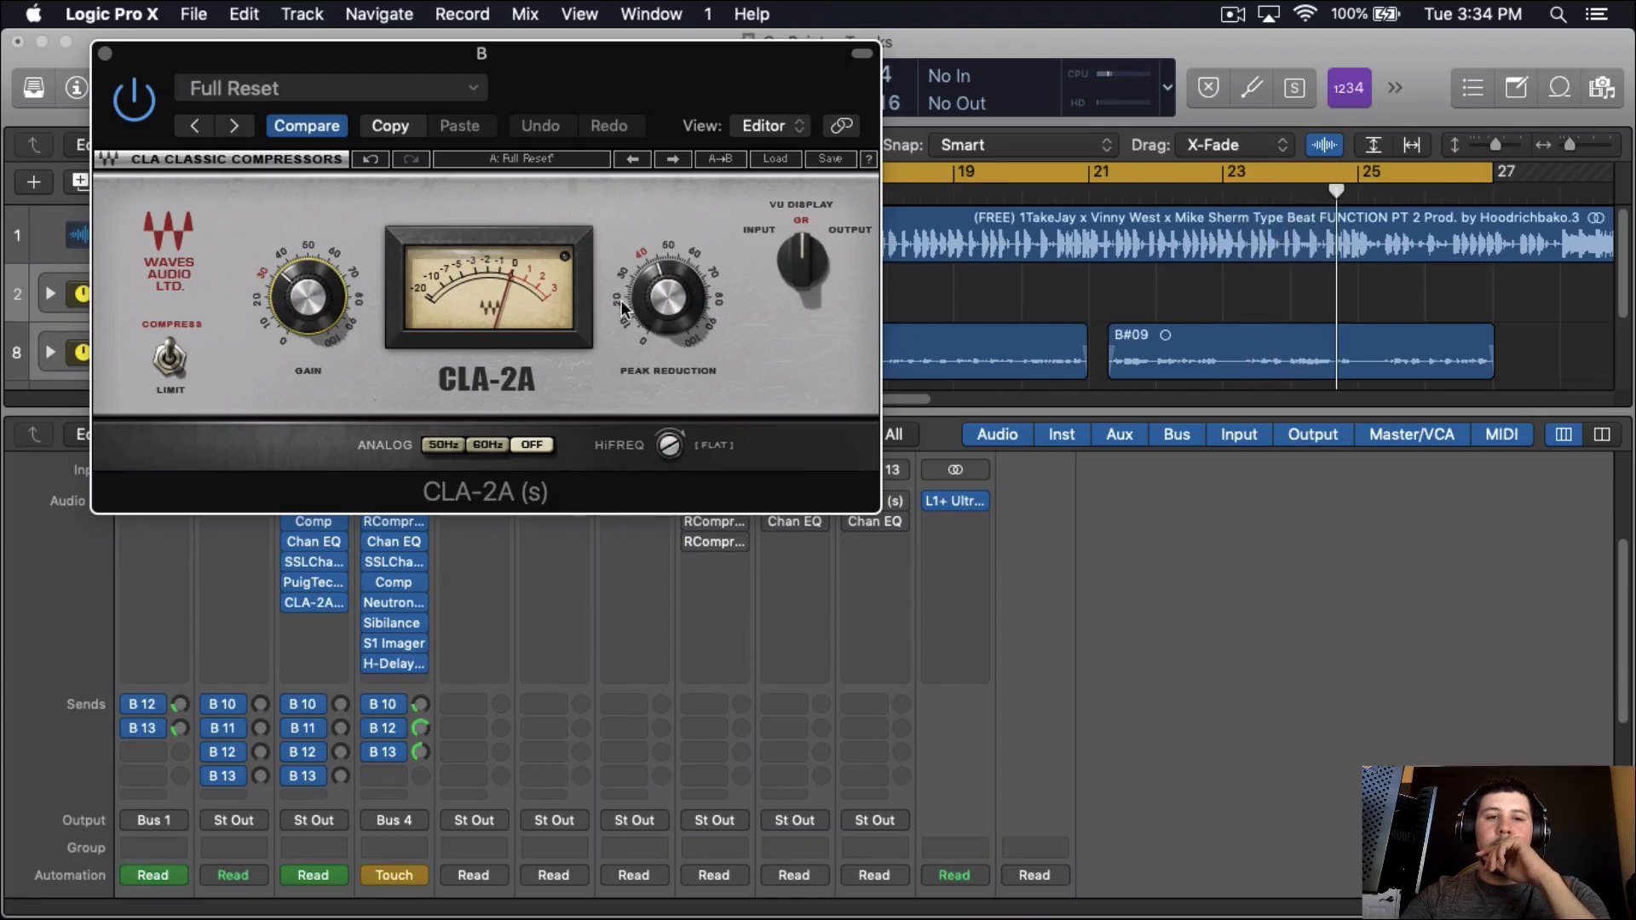
{"action": "mouse_move", "coordinate": [657, 314]}
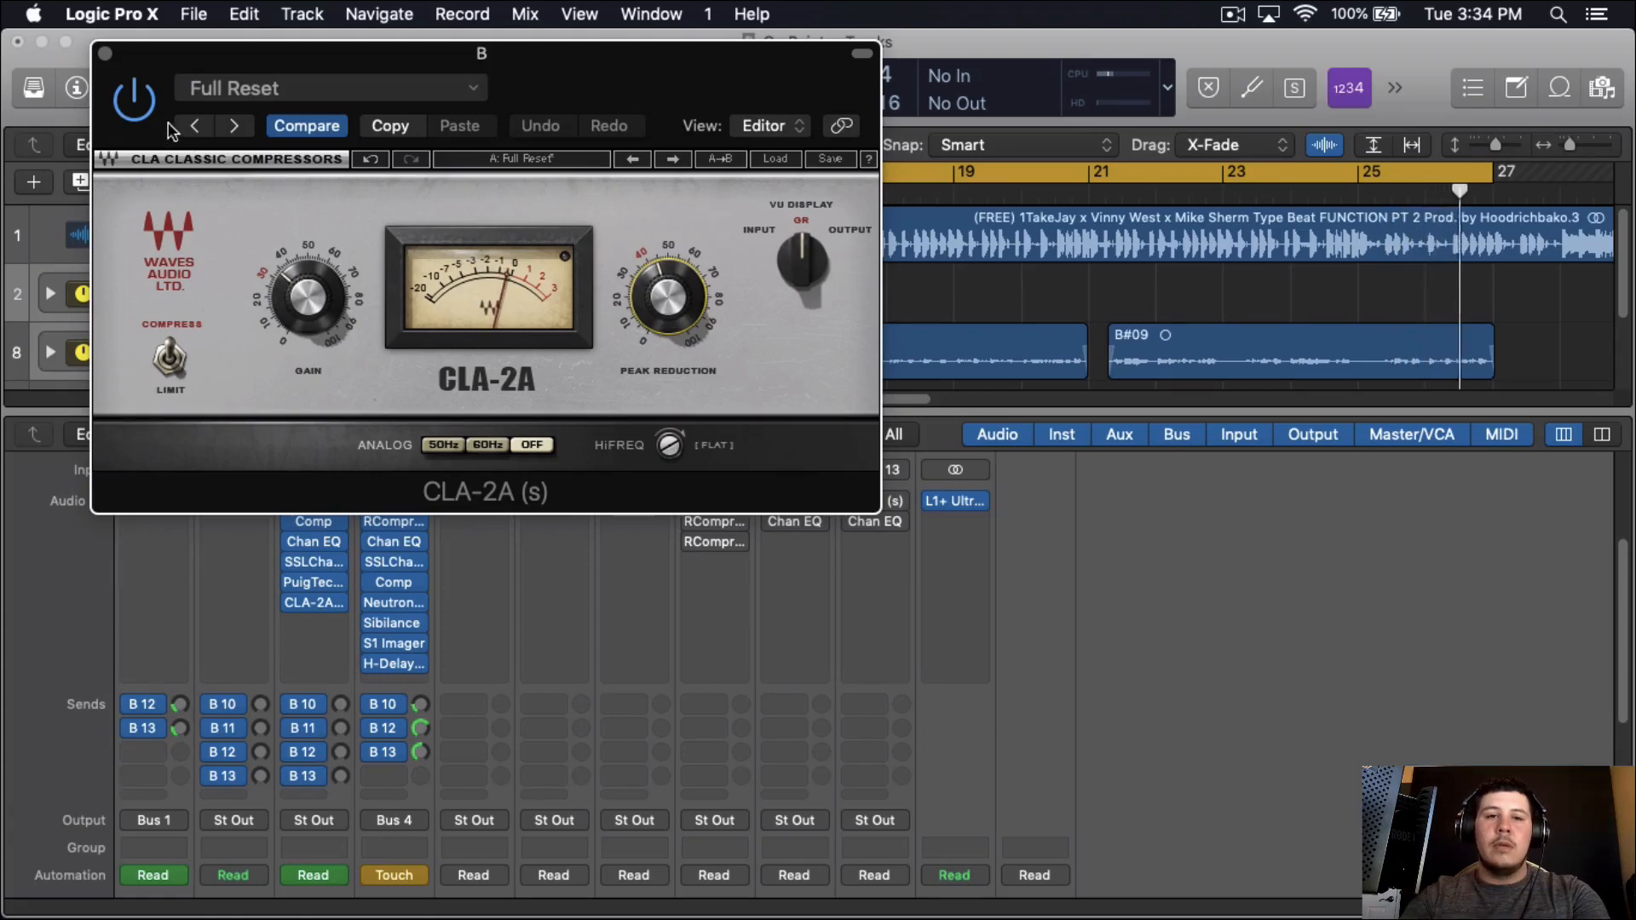
{"action": "left_click", "coordinate": [105, 55]}
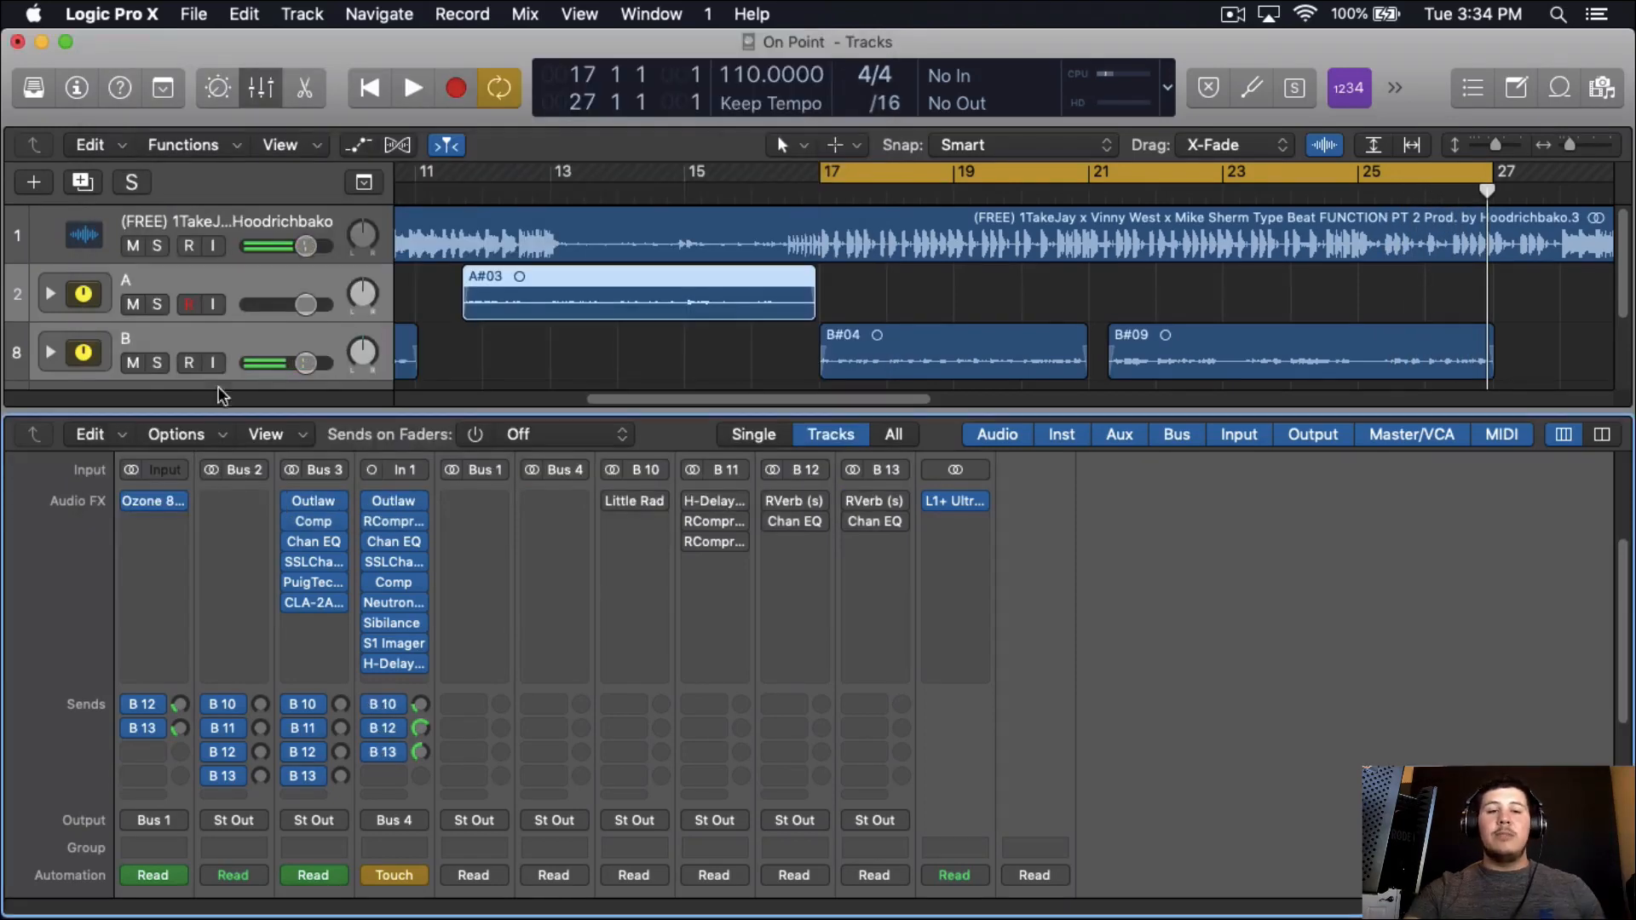
{"action": "left_click", "coordinate": [314, 603]}
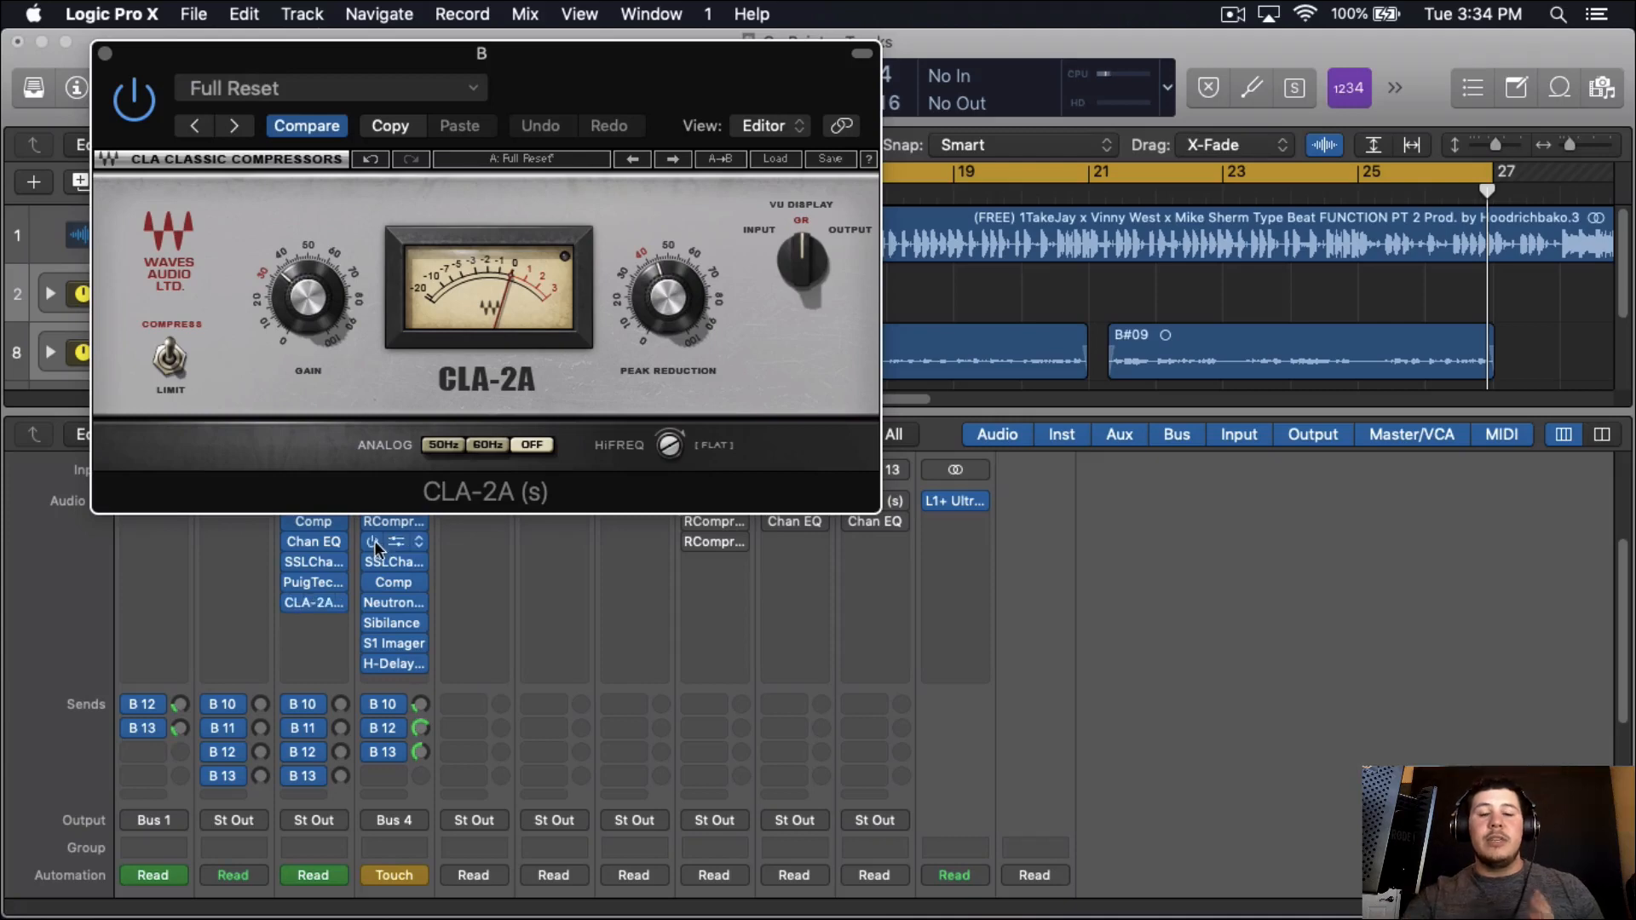
{"action": "left_click", "coordinate": [322, 625]}
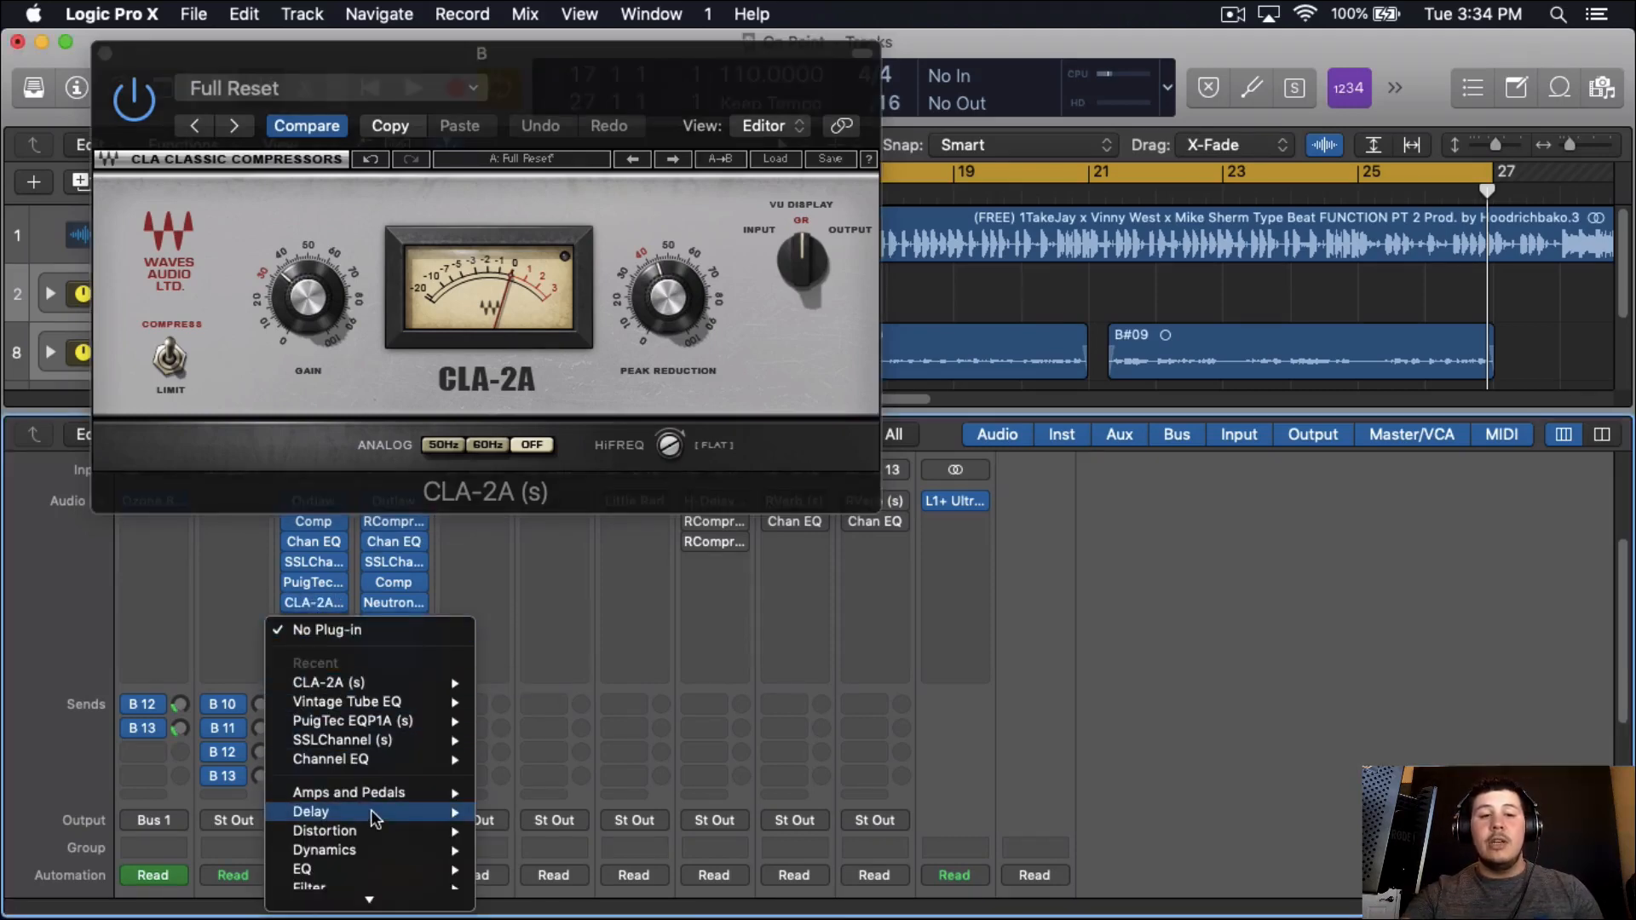
{"action": "mouse_move", "coordinate": [458, 852]}
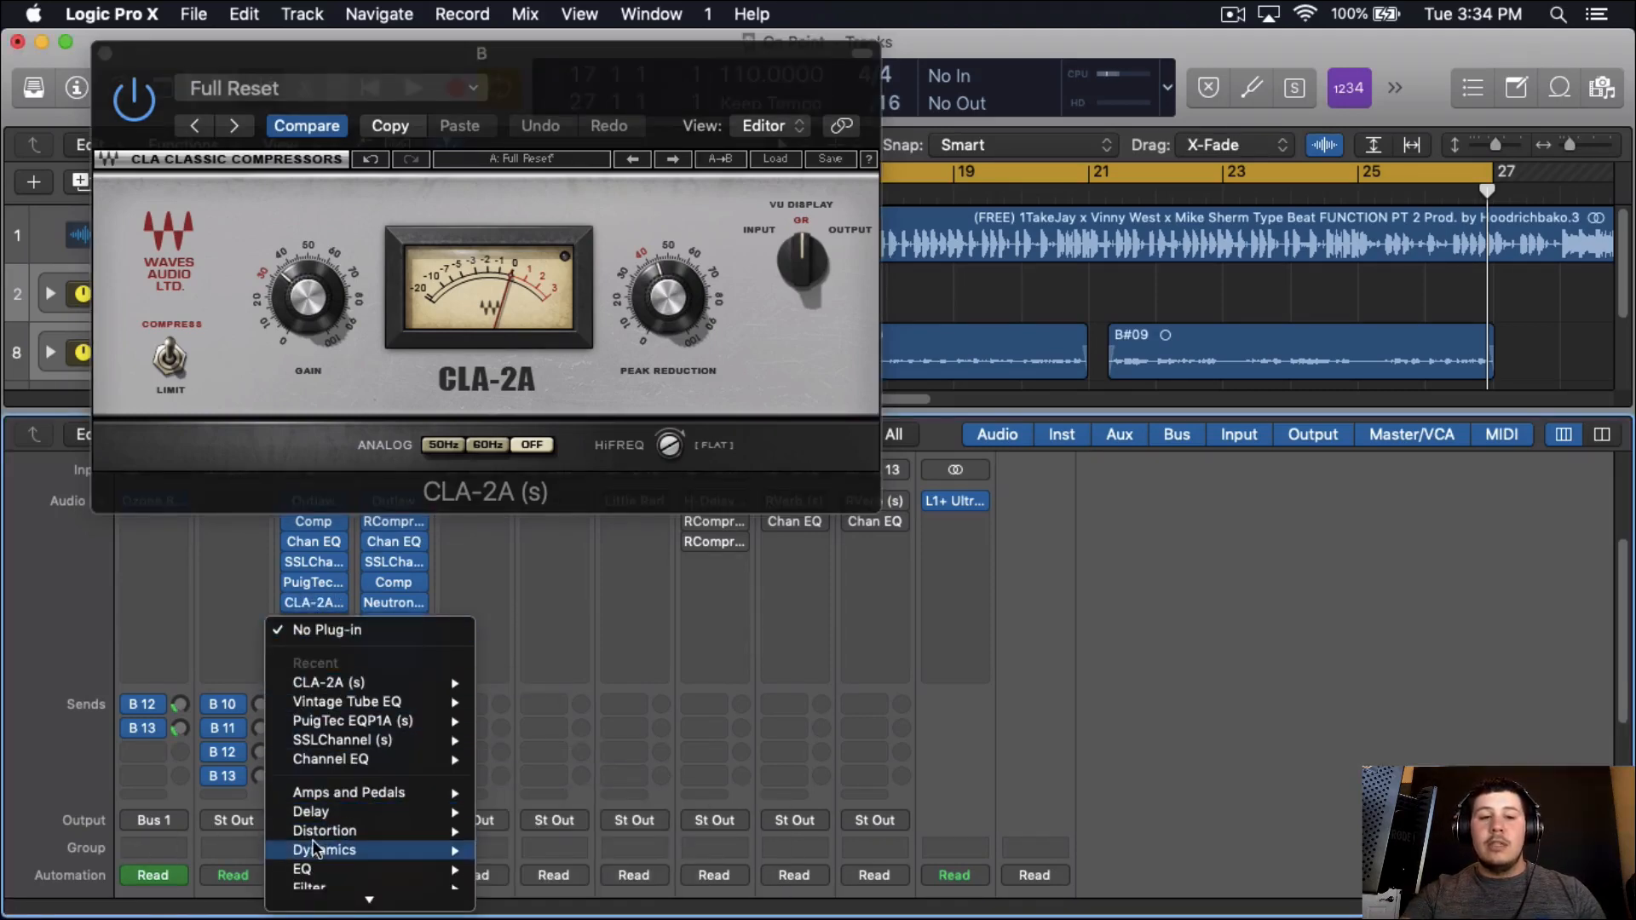
{"action": "left_click", "coordinate": [104, 54]}
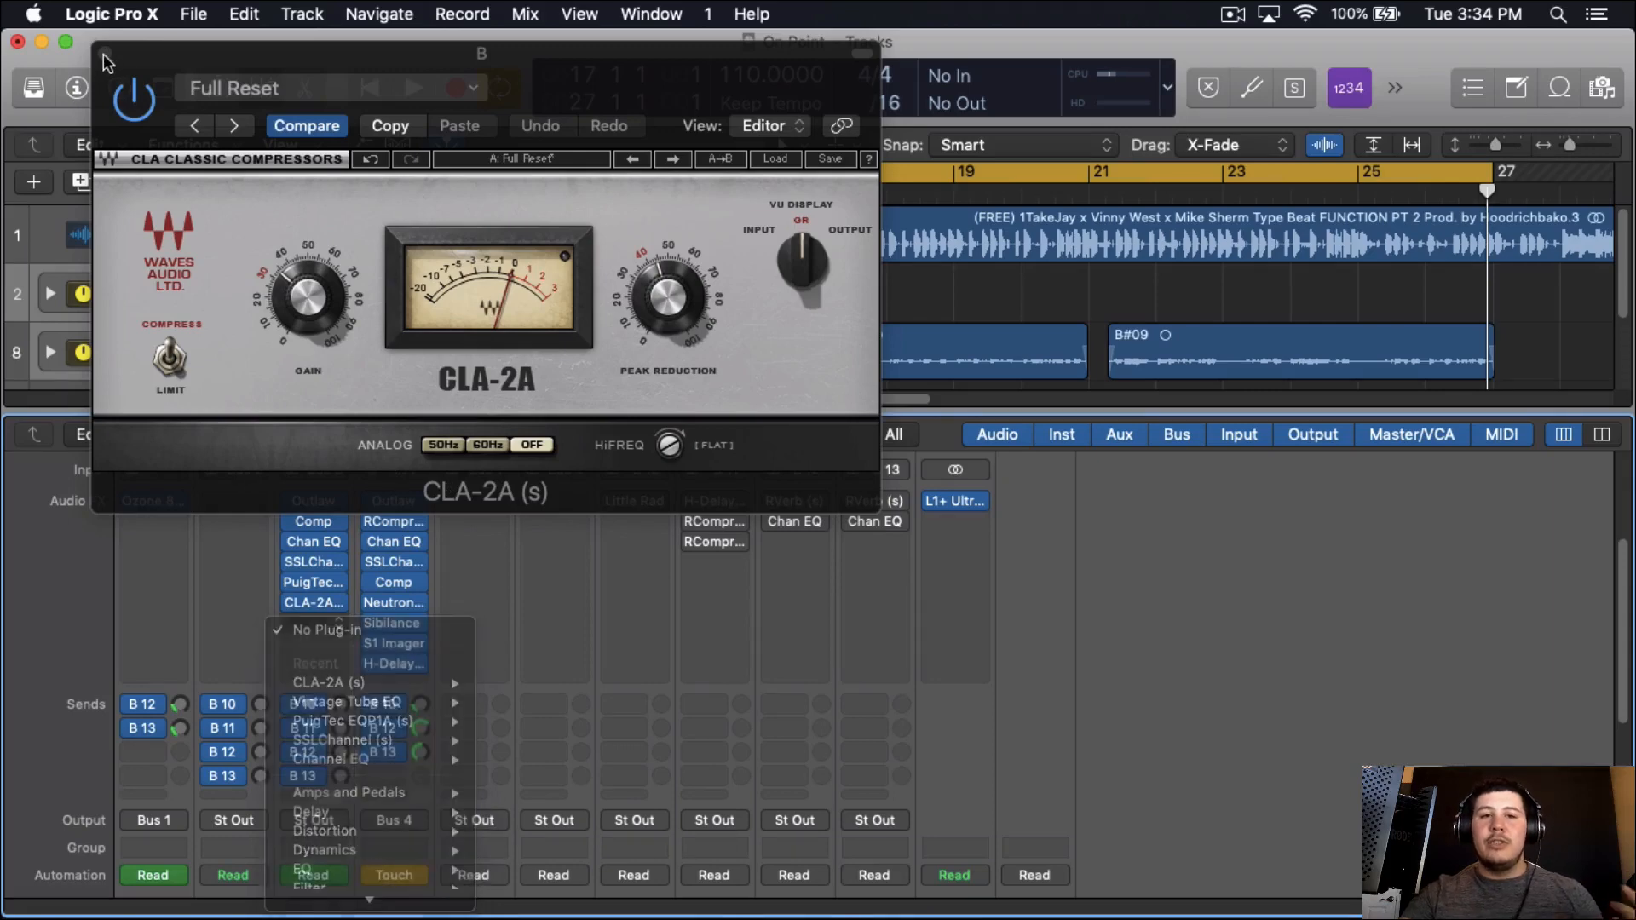
Open the B channel's Compressor, compare its Studio FET, VCA, Vintage FET and Vintage Opto models, return to Vintage FET and close it.
{"action": "left_click", "coordinate": [317, 518]}
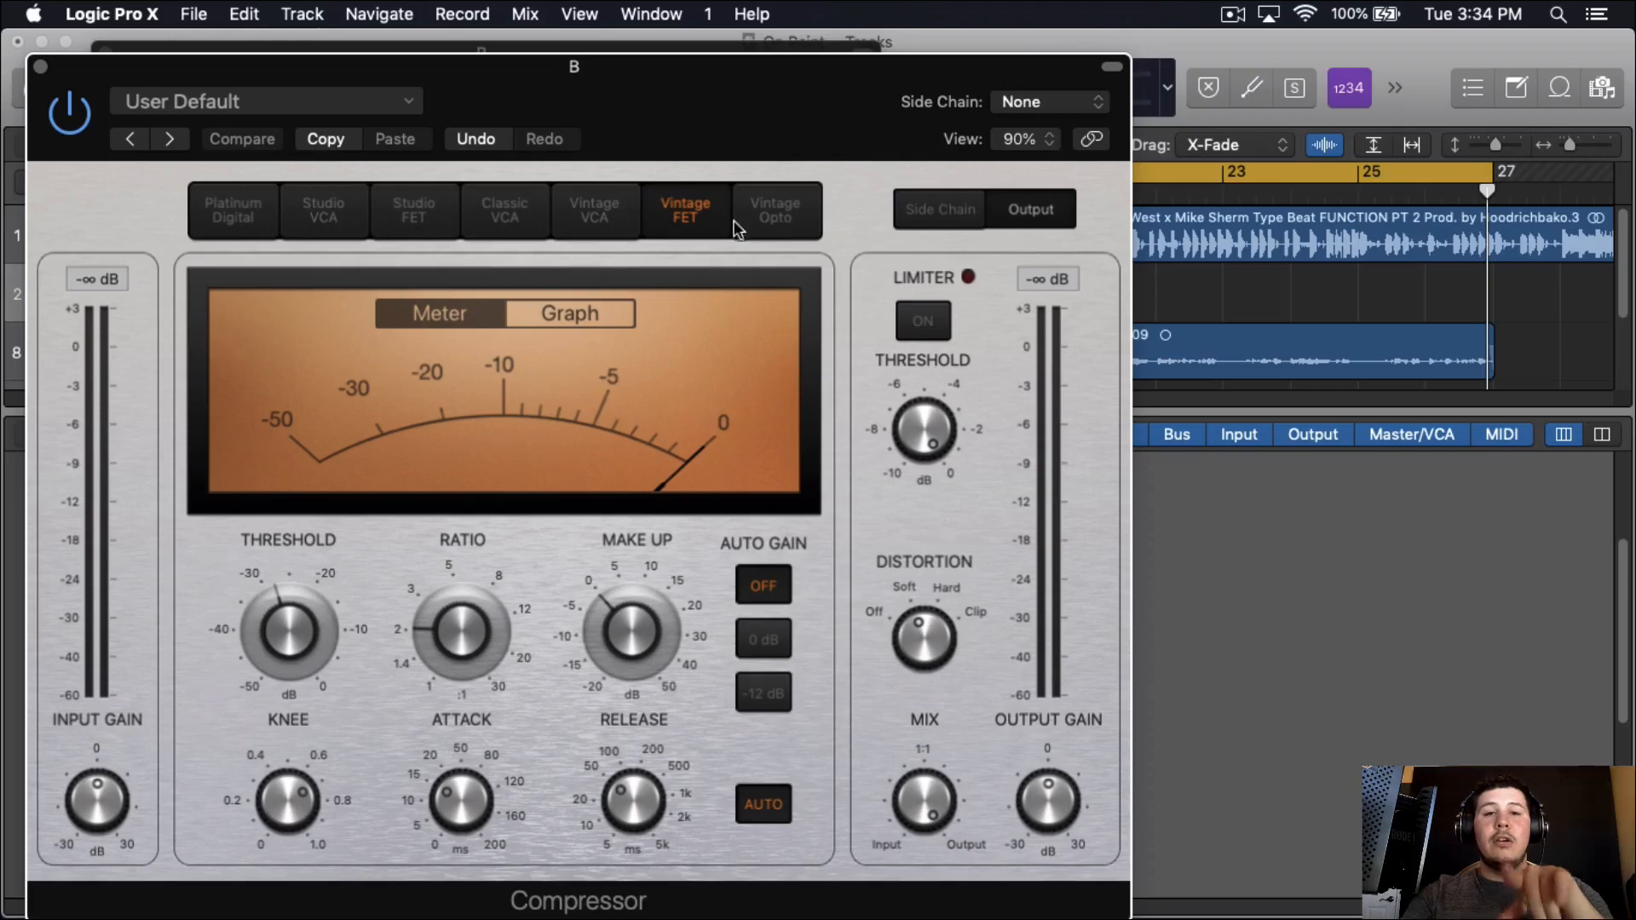
{"action": "left_click", "coordinate": [435, 219]}
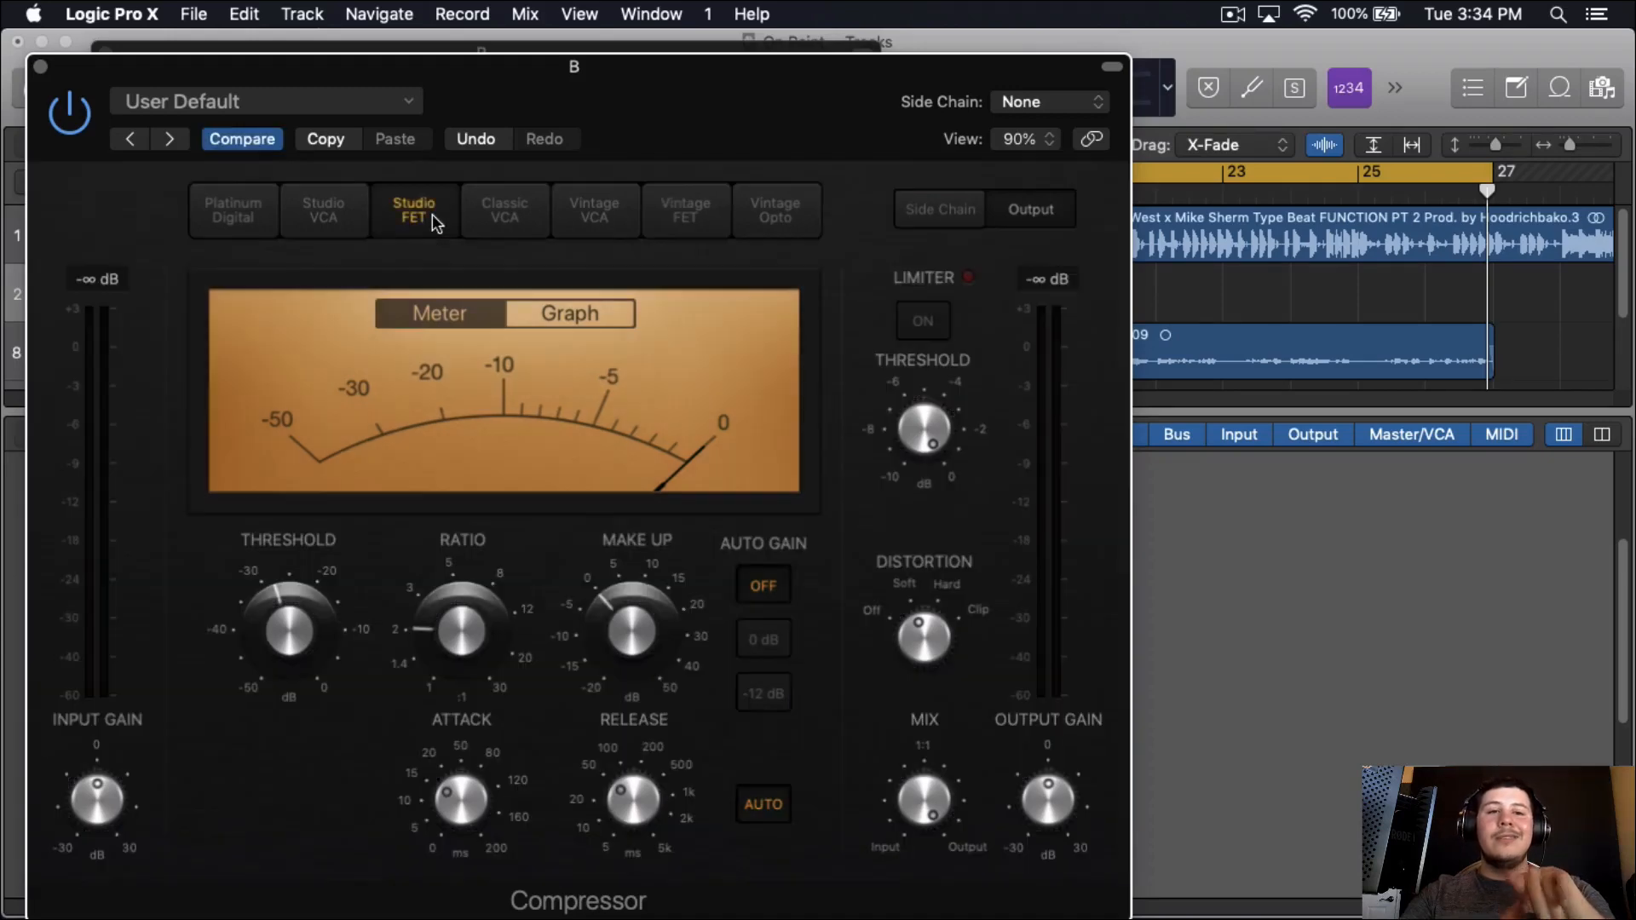
{"action": "left_click", "coordinate": [501, 222]}
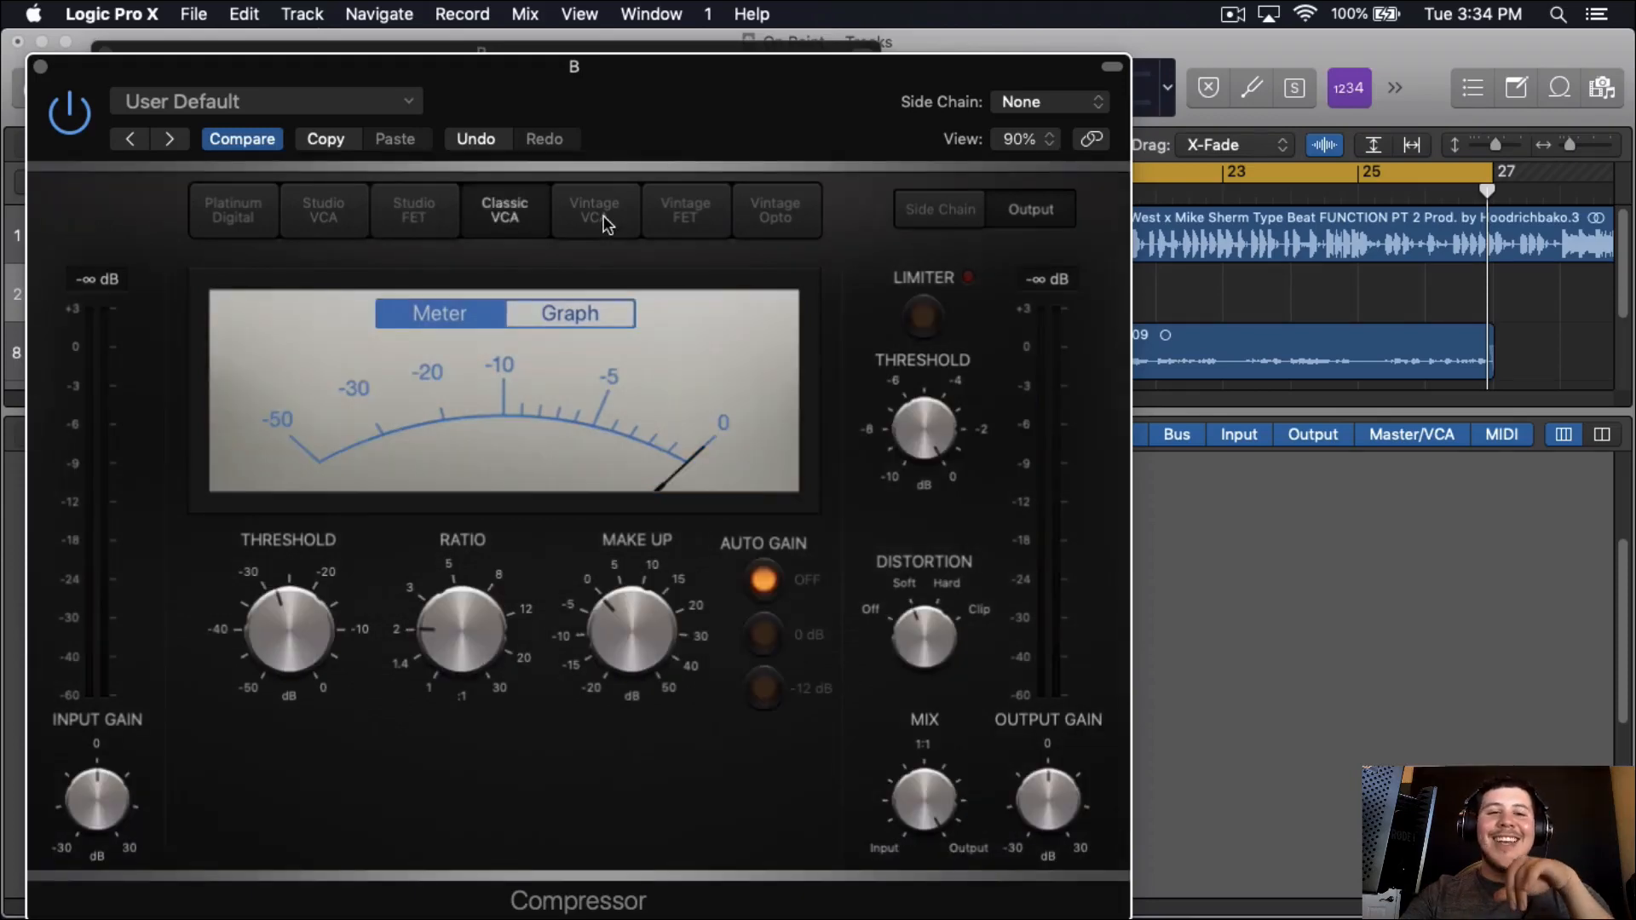
{"action": "left_click", "coordinate": [594, 218]}
{"action": "left_click", "coordinate": [516, 222]}
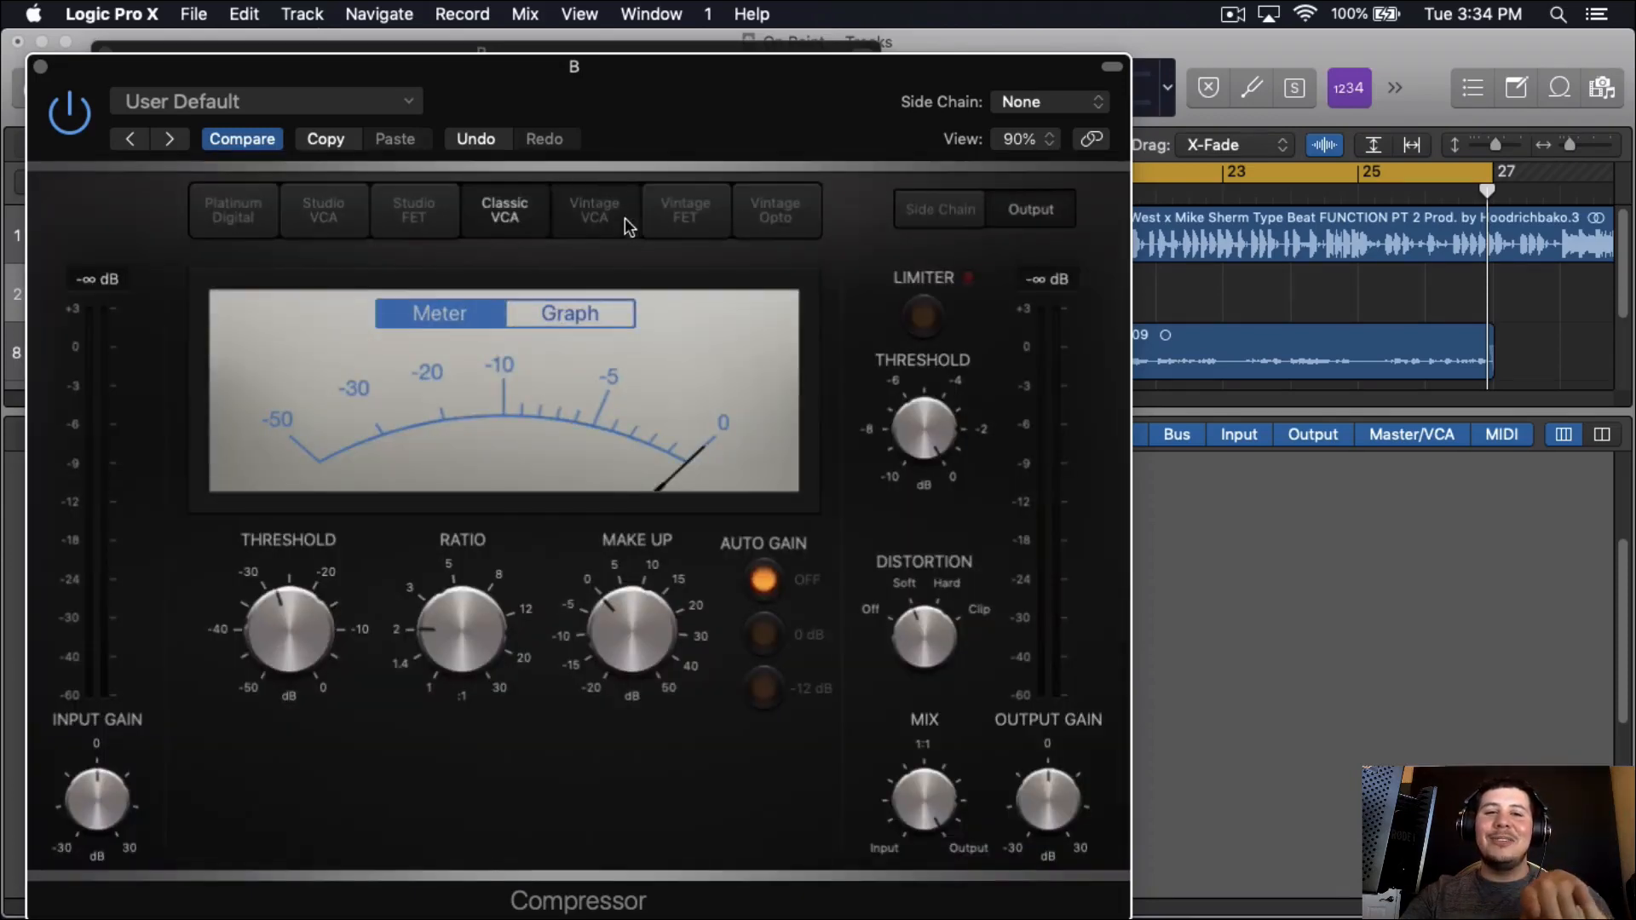
{"action": "left_click", "coordinate": [625, 219]}
{"action": "left_click", "coordinate": [680, 224]}
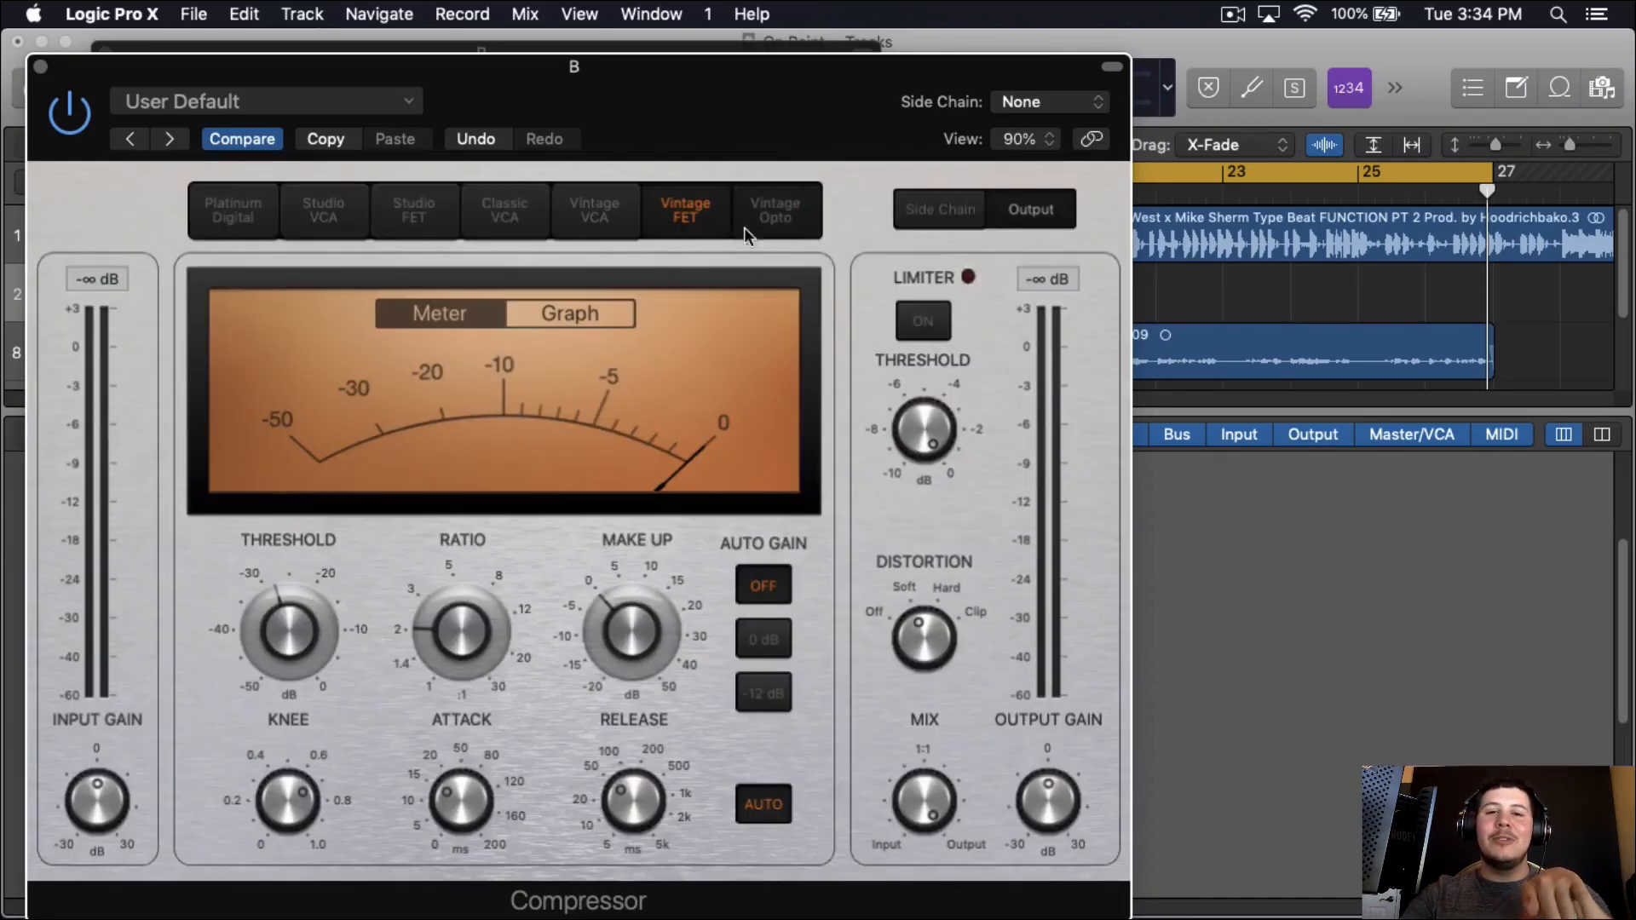
{"action": "left_click", "coordinate": [744, 226]}
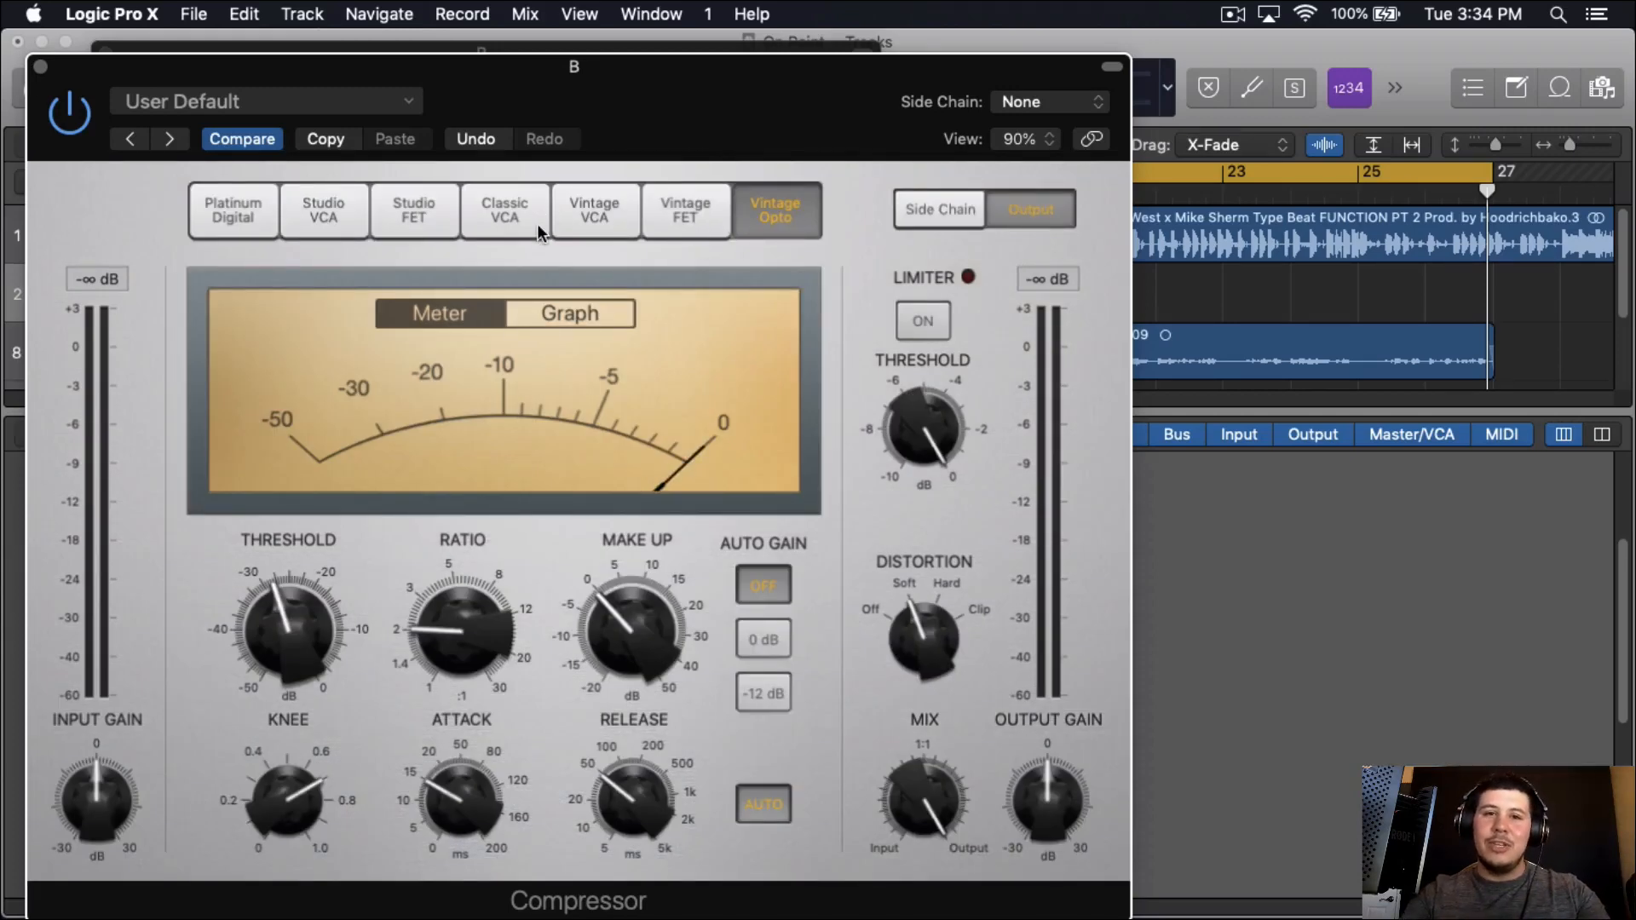
{"action": "left_click", "coordinate": [703, 198]}
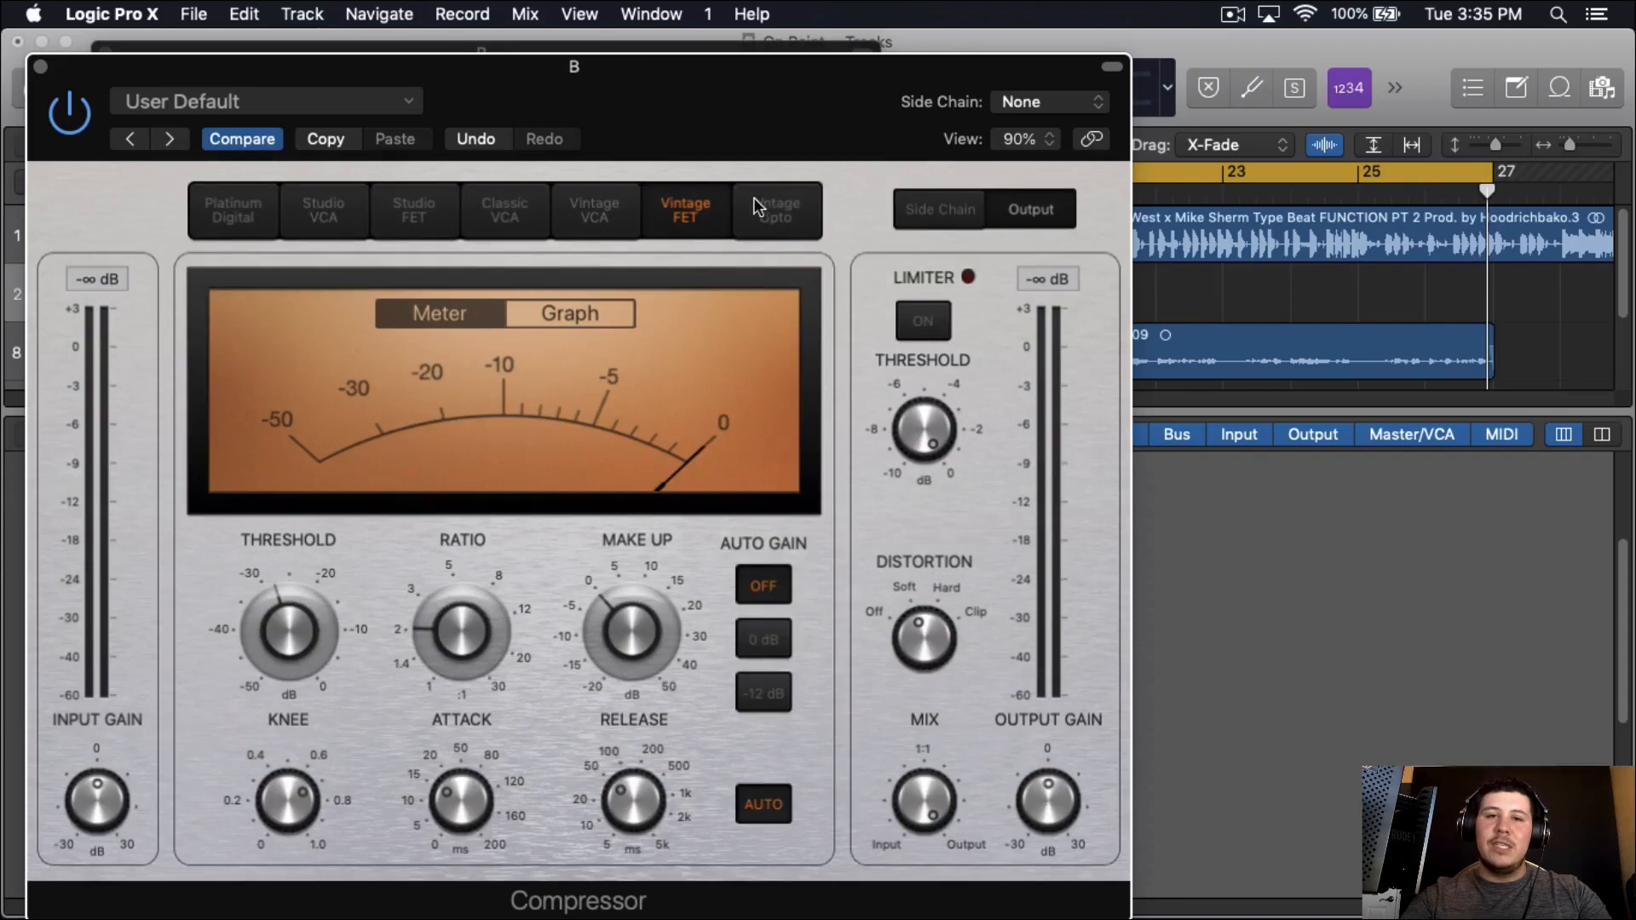
{"action": "left_click", "coordinate": [324, 213]}
{"action": "left_click", "coordinate": [685, 210]}
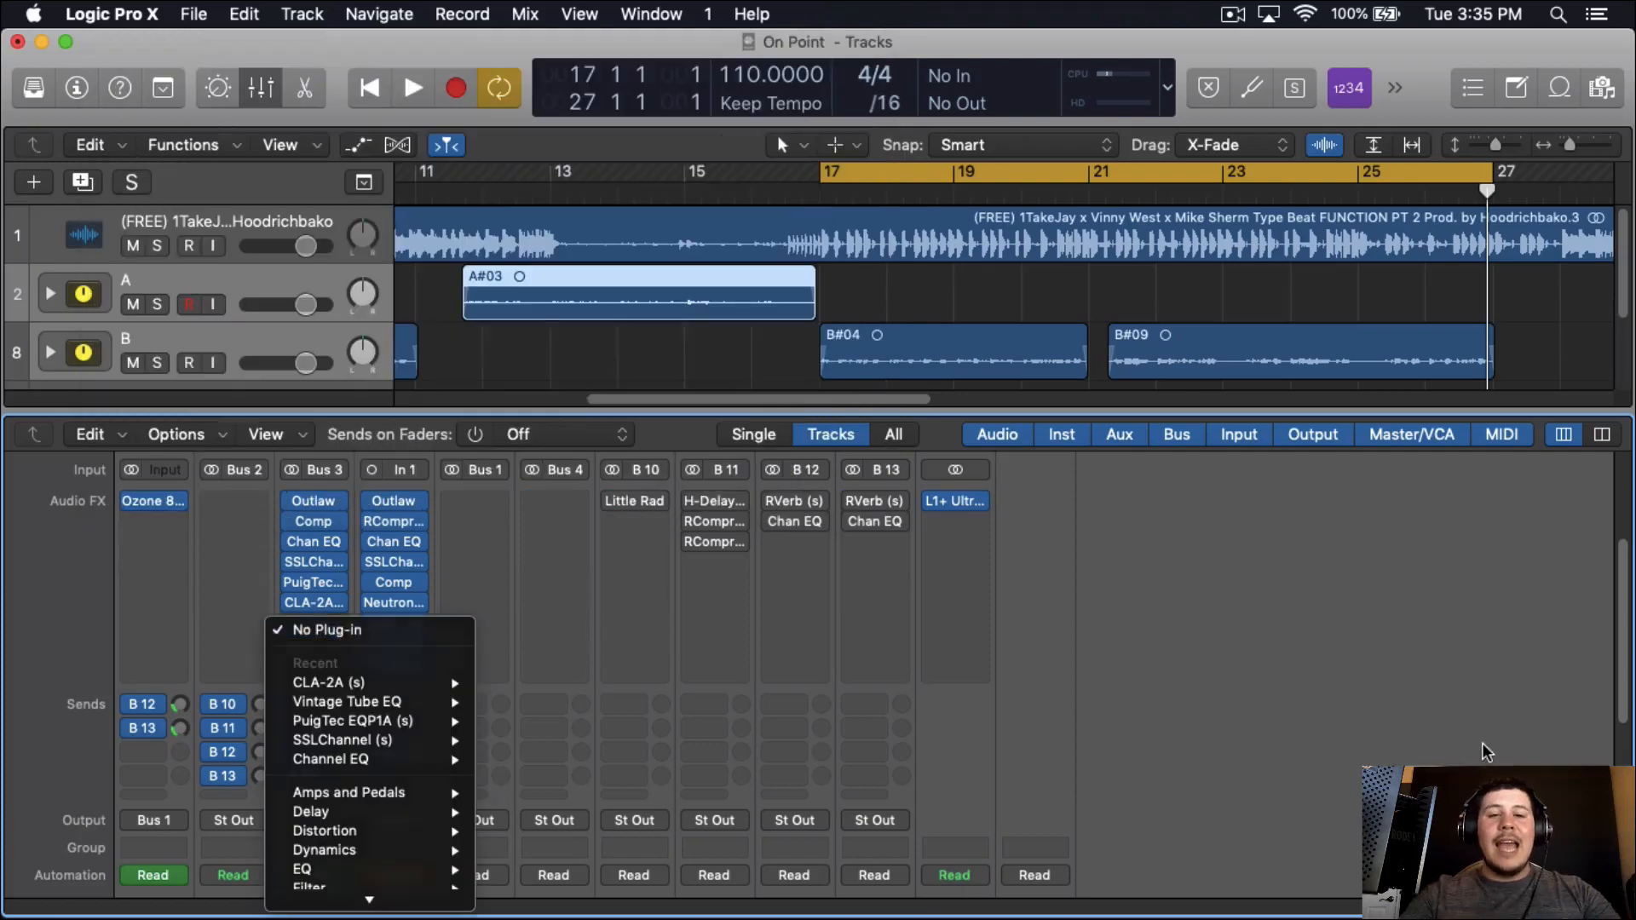
{"action": "left_click", "coordinate": [1488, 752]}
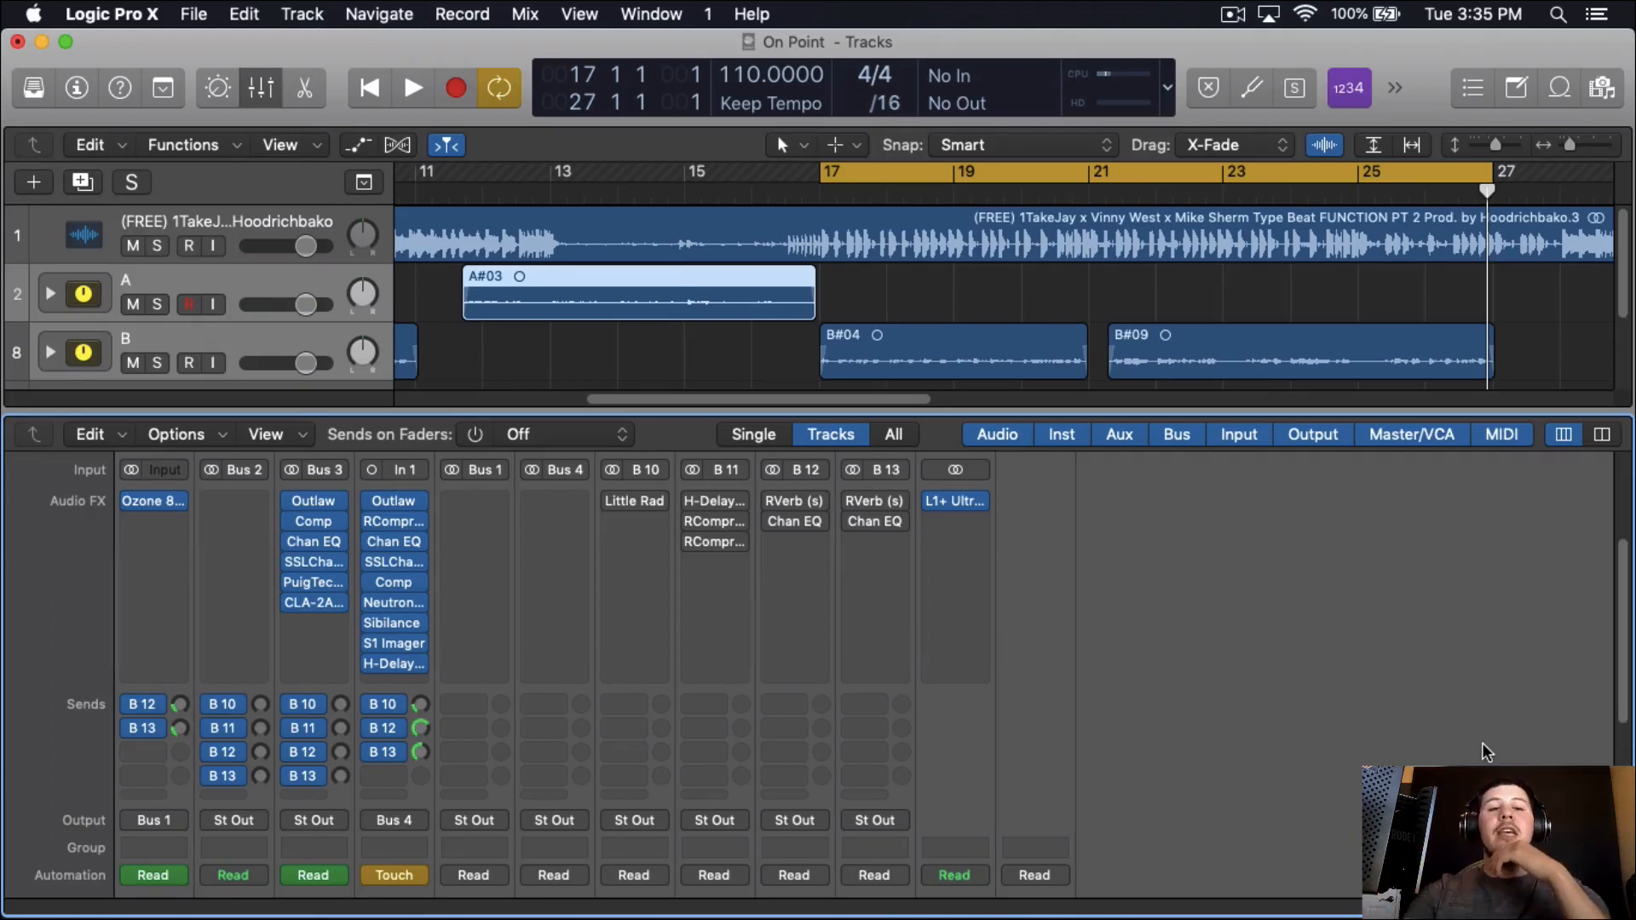
Insert the Waves Sibilance (s) de-esser in stereo below the CLA-2A on the B channel and reposition its window.
{"action": "left_click", "coordinate": [294, 623]}
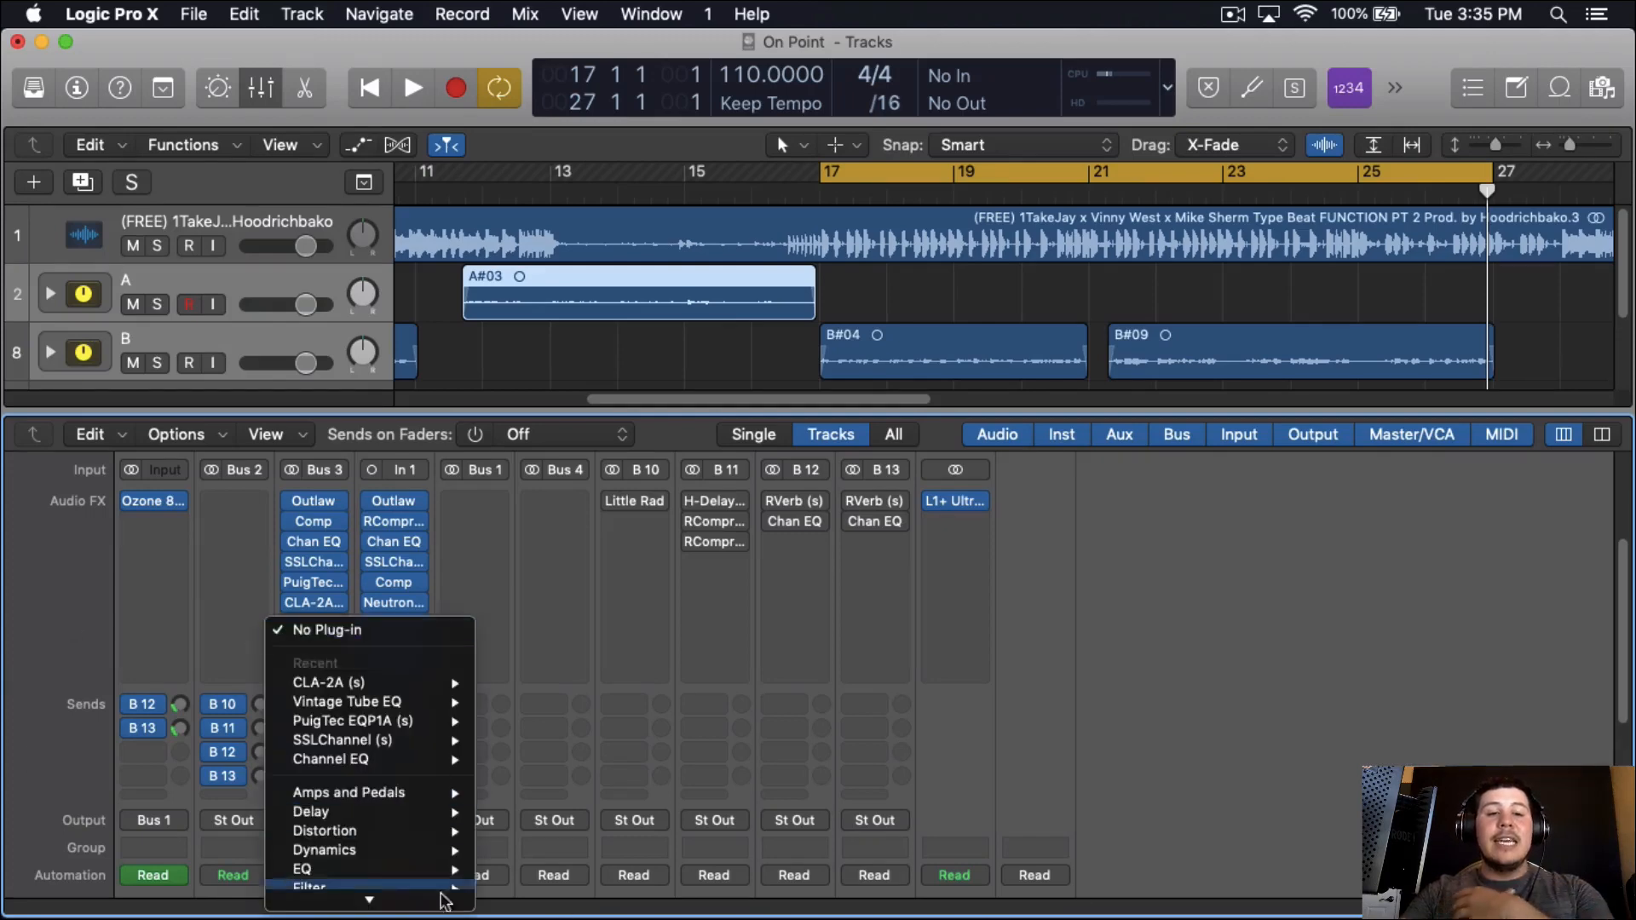
{"action": "mouse_move", "coordinate": [443, 897]}
{"action": "mouse_move", "coordinate": [597, 897]}
{"action": "mouse_move", "coordinate": [831, 840]}
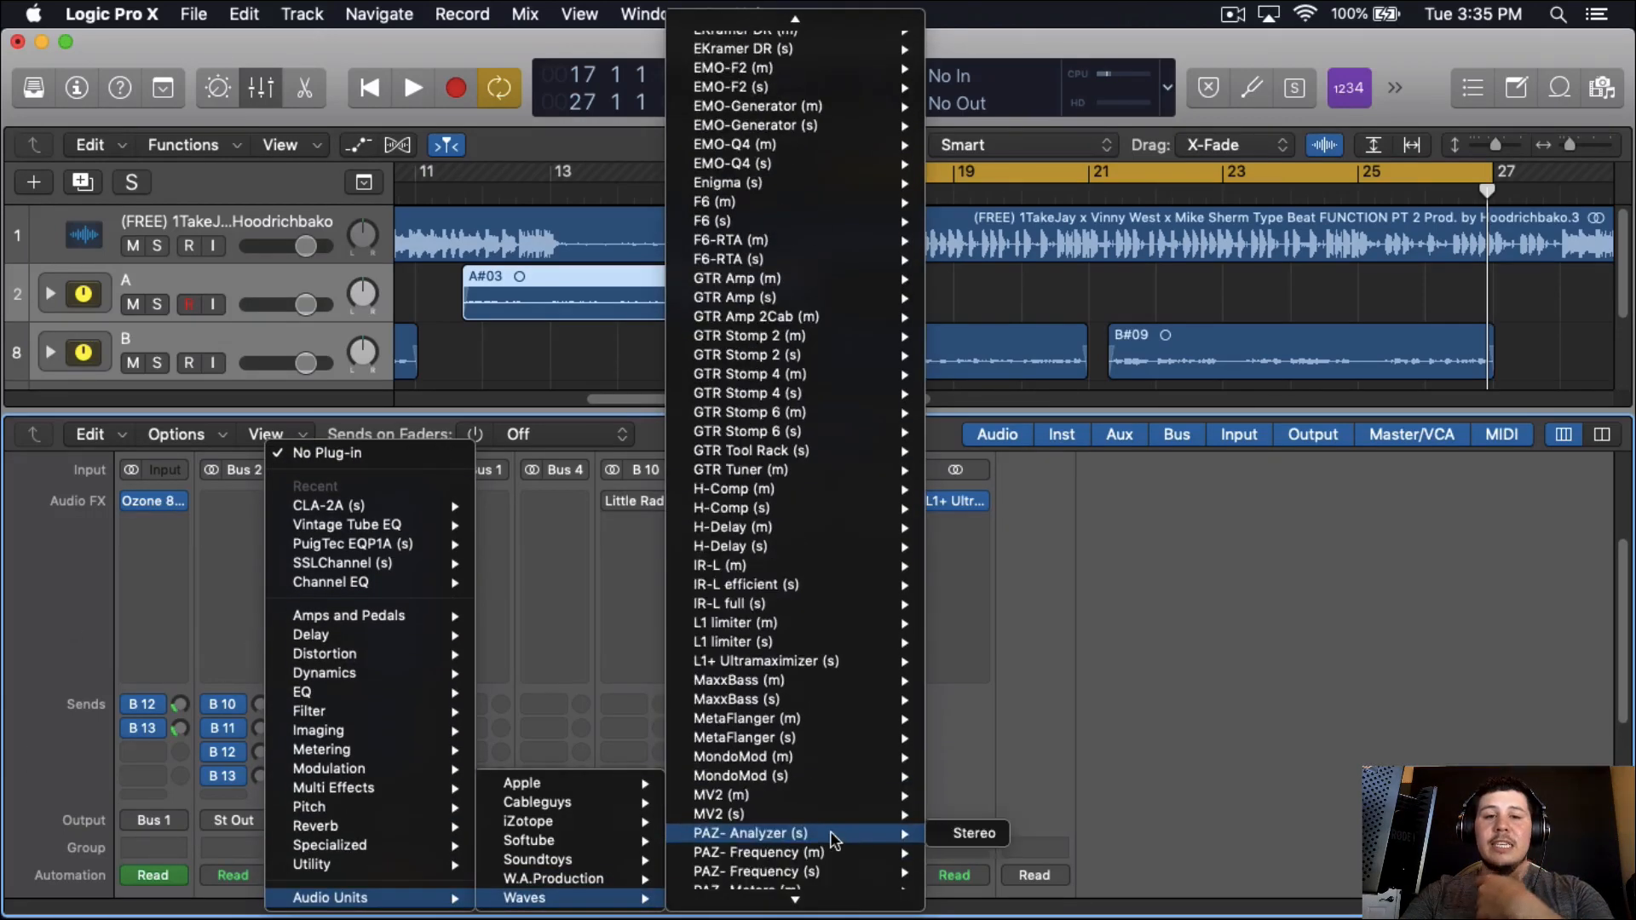
{"action": "scroll", "coordinate": [831, 840], "scroll_direction": "down", "scroll_amount": 15}
{"action": "mouse_move", "coordinate": [814, 524]}
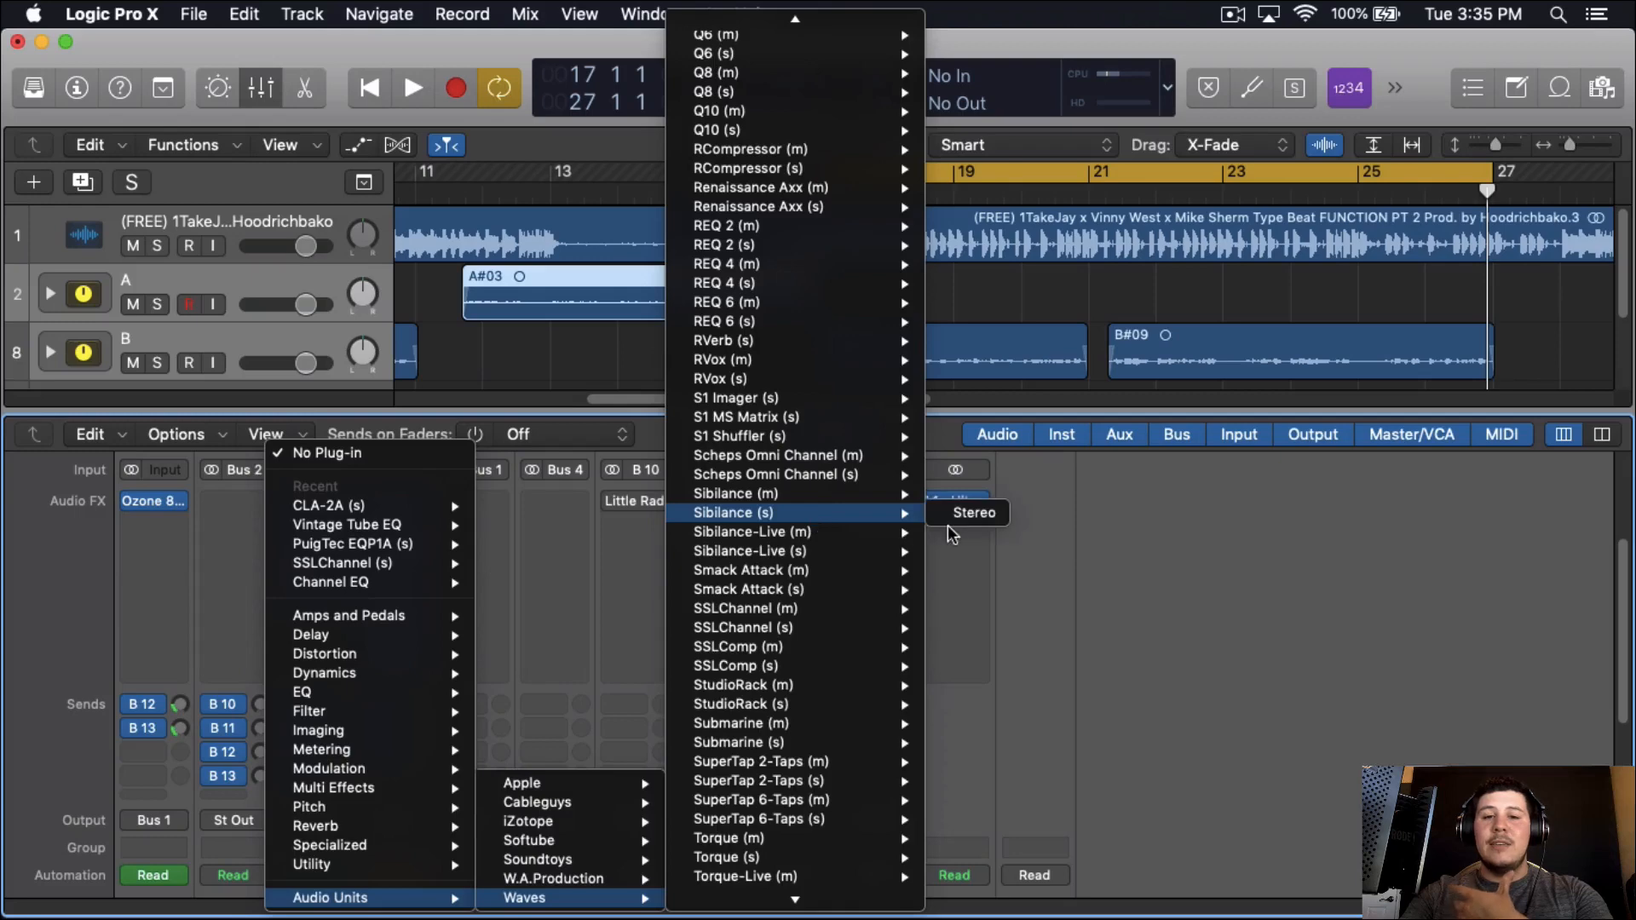
{"action": "left_click", "coordinate": [965, 513]}
{"action": "left_click_drag", "start_coordinate": [524, 107], "coordinate": [639, 83]}
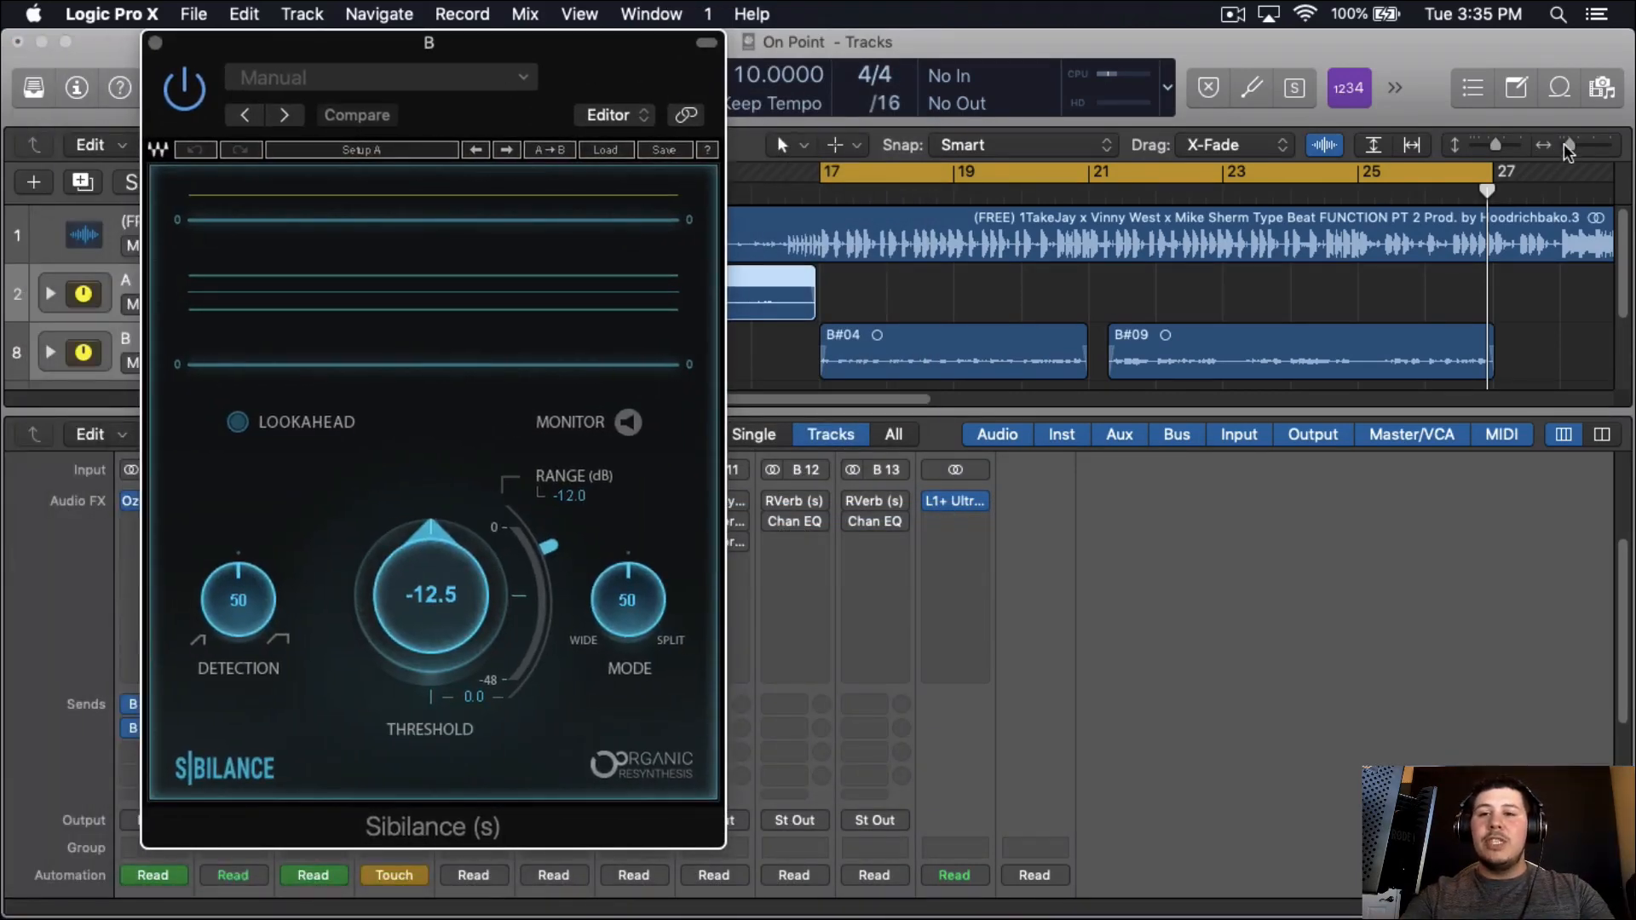
Set the cycle range to bars 5 through 11 so that it covers the B#03 region.
{"action": "left_click_drag", "start_coordinate": [1571, 147], "coordinate": [1565, 149]}
{"action": "scroll", "coordinate": [816, 289], "scroll_direction": "left", "scroll_amount": 1}
{"action": "scroll", "coordinate": [816, 288], "scroll_direction": "left", "scroll_amount": 3}
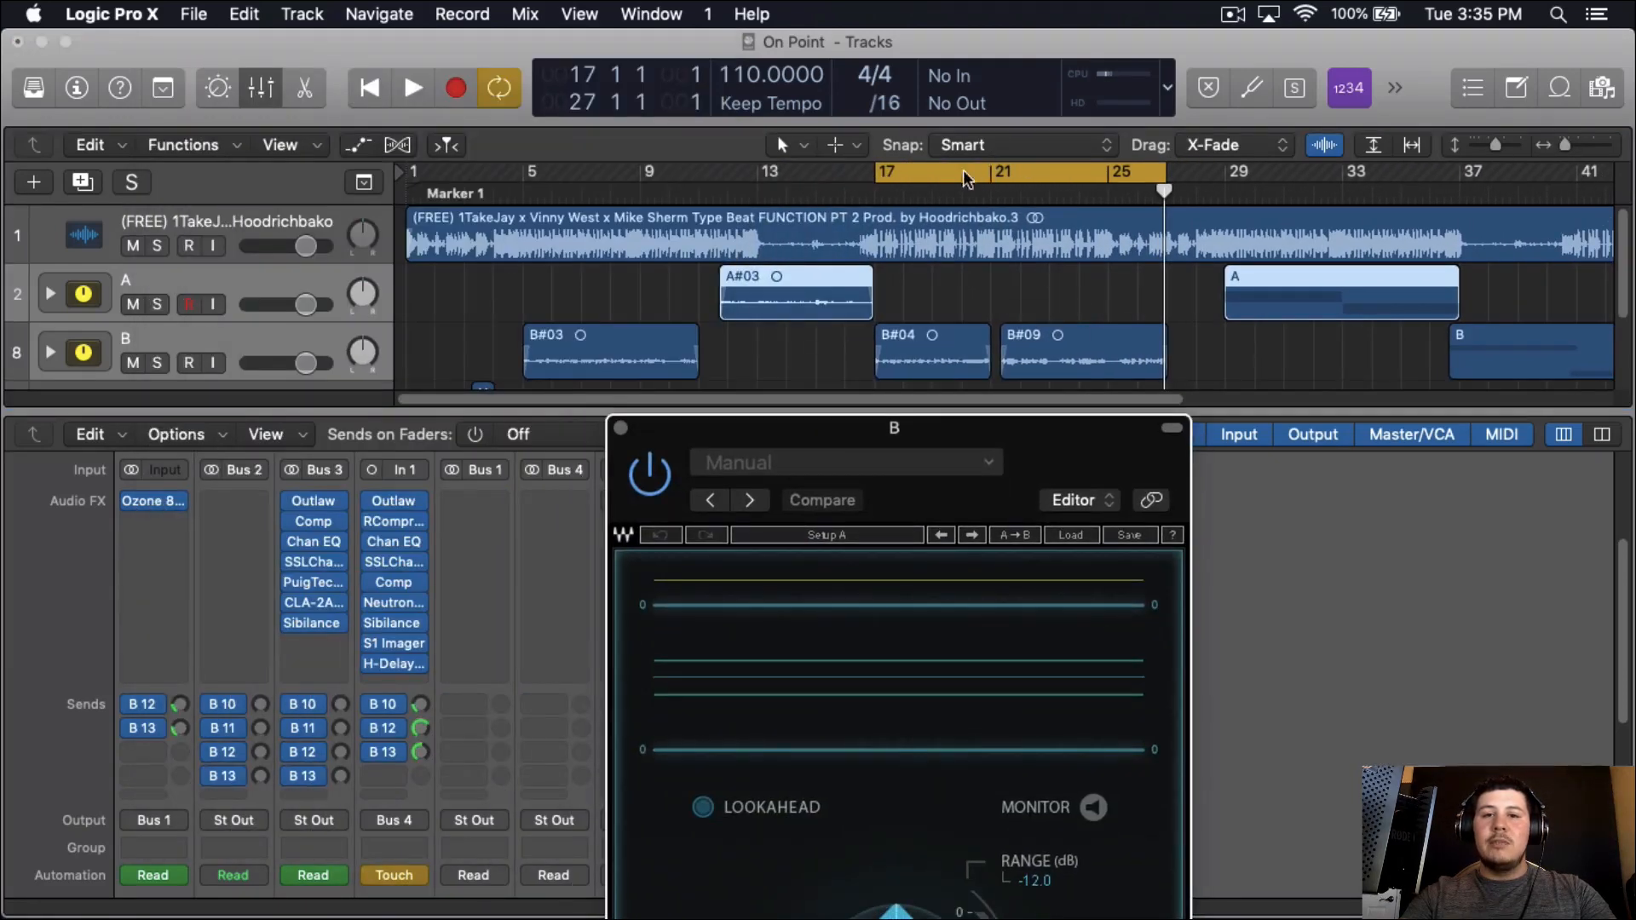
{"action": "left_click_drag", "start_coordinate": [963, 173], "coordinate": [627, 173]}
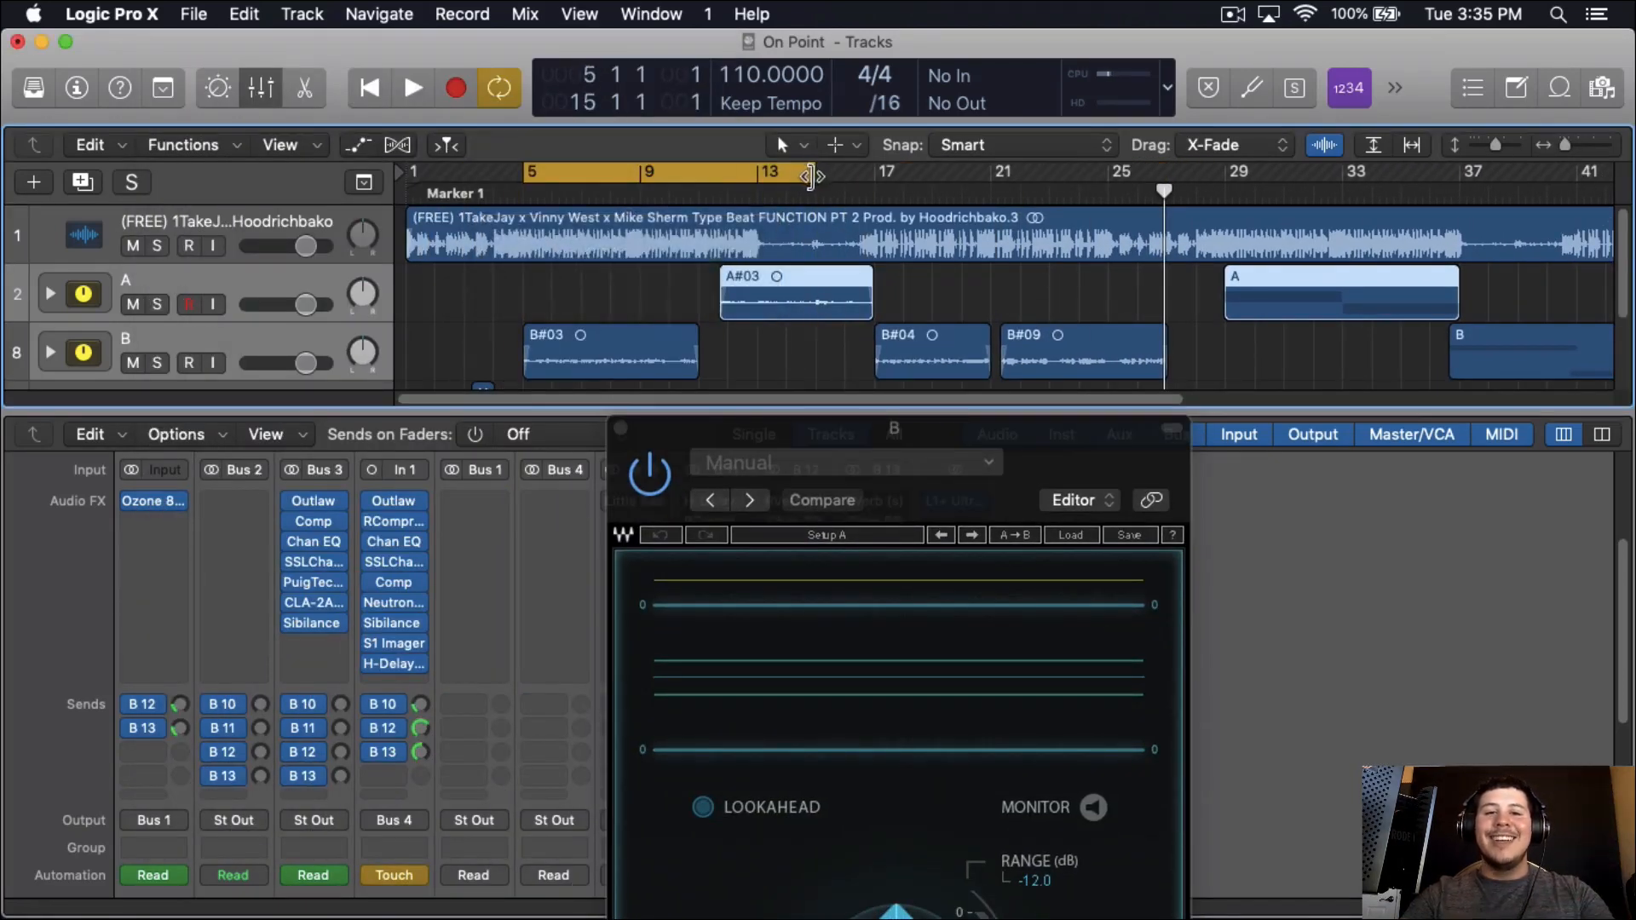
{"action": "left_click_drag", "start_coordinate": [809, 176], "coordinate": [699, 176]}
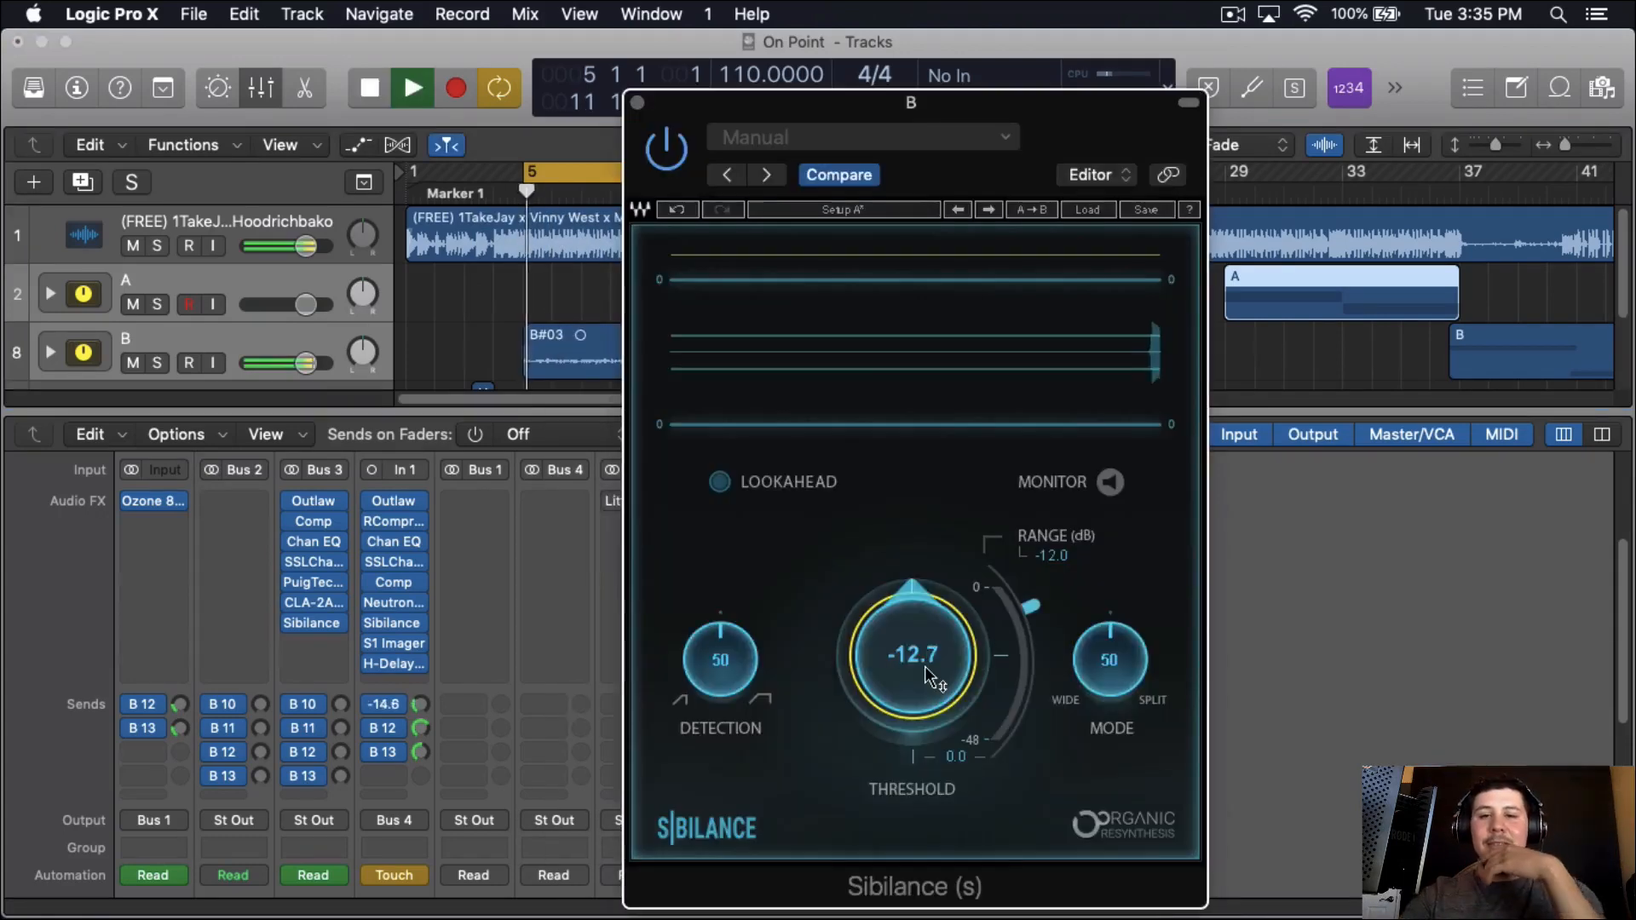
During playback, set Sibilance to threshold -10.3, detection 57, mode 58 and range -17.8 dB.
{"action": "scroll", "coordinate": [924, 666], "scroll_direction": "up", "scroll_amount": 5}
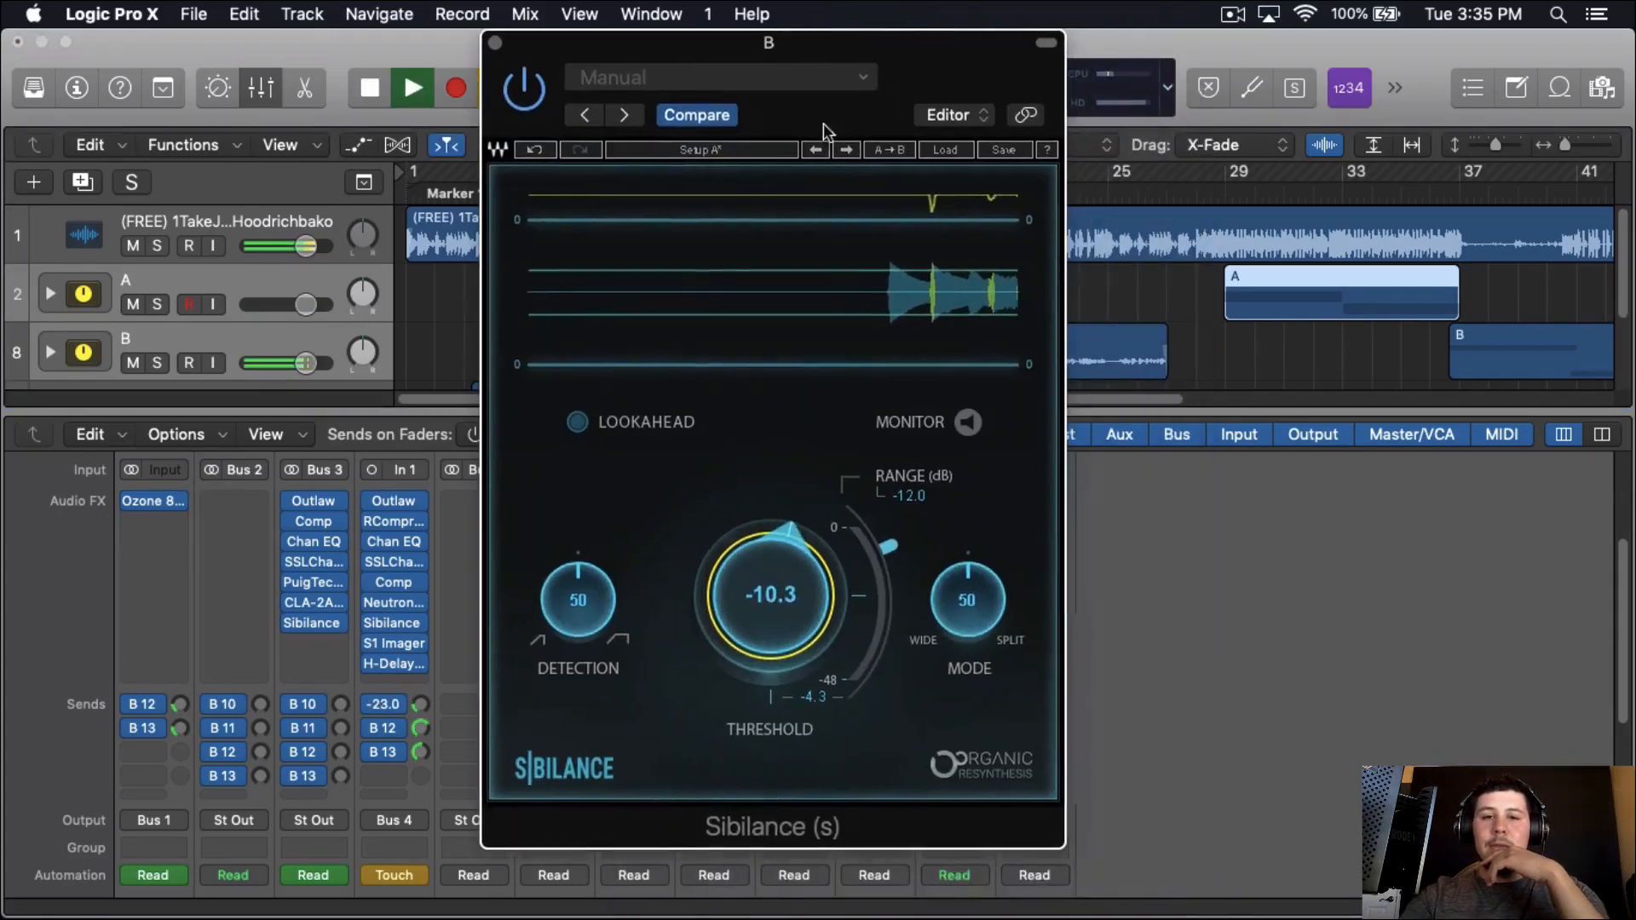
{"action": "scroll", "coordinate": [571, 598], "scroll_direction": "up", "scroll_amount": 4}
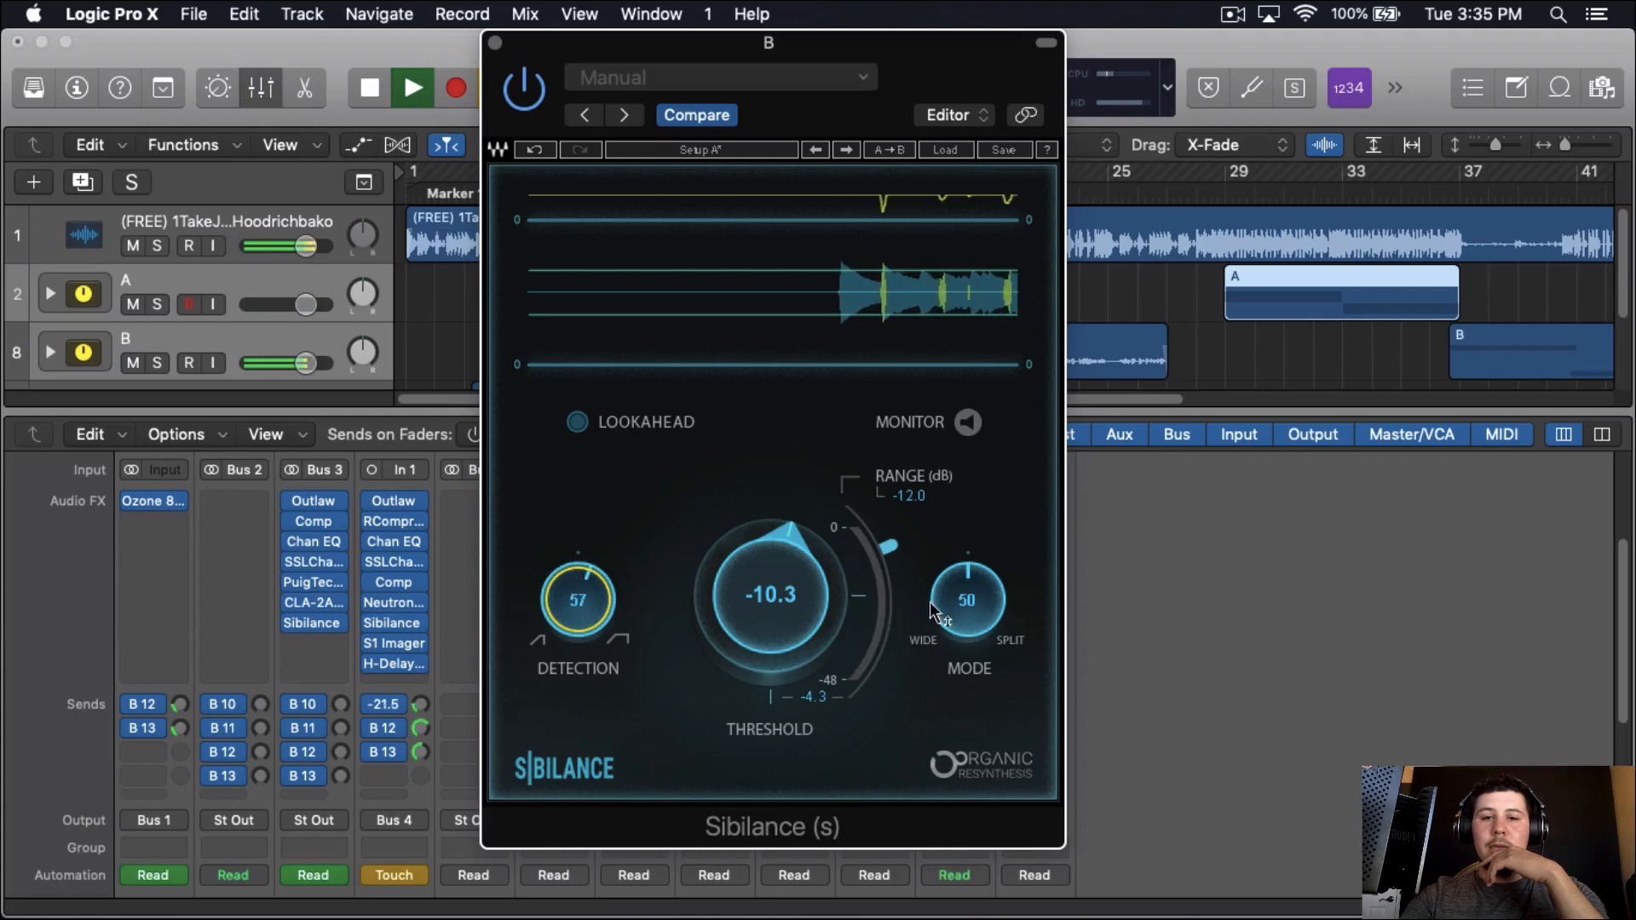
{"action": "scroll", "coordinate": [931, 605], "scroll_direction": "up", "scroll_amount": 4}
{"action": "scroll", "coordinate": [871, 615], "scroll_direction": "down", "scroll_amount": 5}
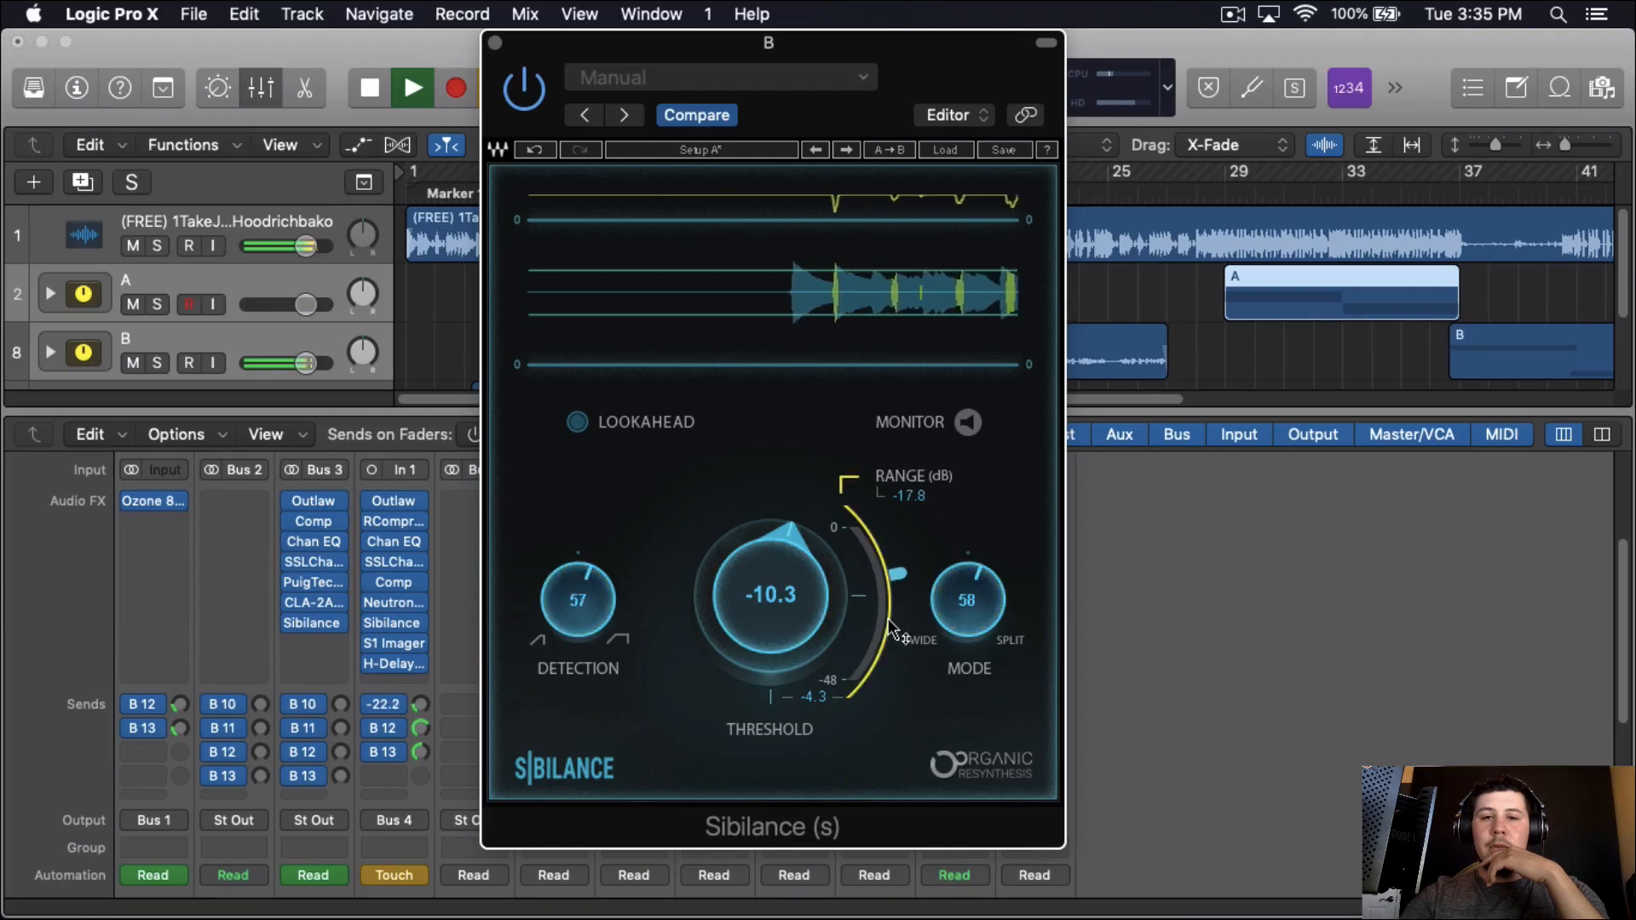
Enable Lookahead in Sibilance and, with A and B soloed and the monitor on, set threshold -12.6 and range -26.4 dB.
{"action": "left_click", "coordinate": [575, 421]}
{"action": "scroll", "coordinate": [798, 596], "scroll_direction": "down", "scroll_amount": 4}
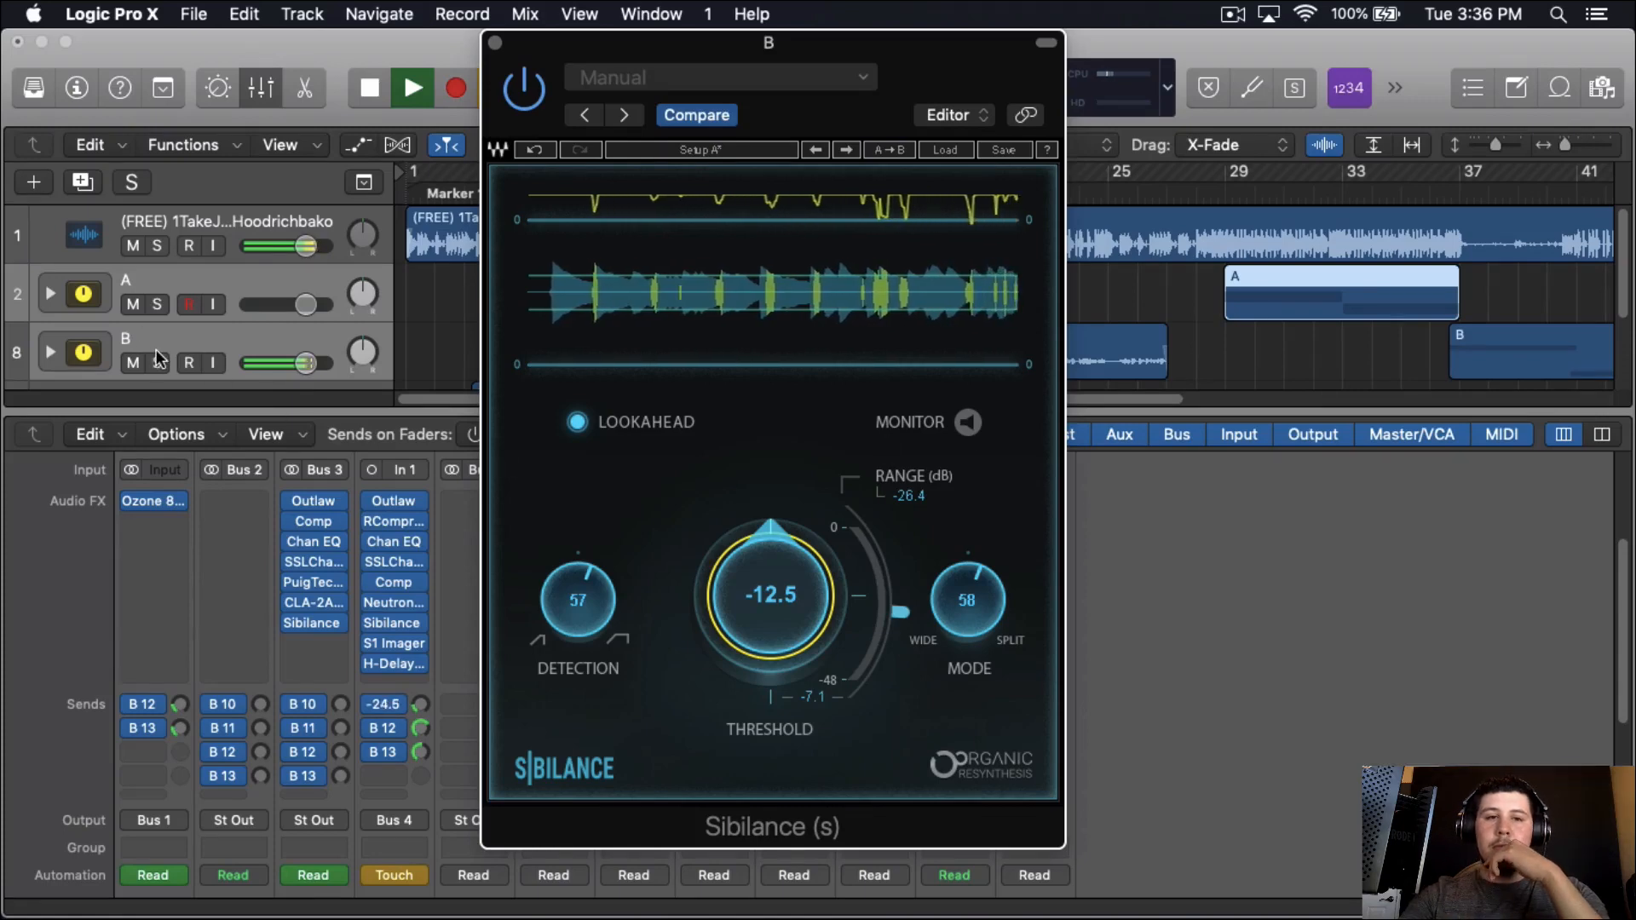
{"action": "left_click_drag", "start_coordinate": [156, 362], "coordinate": [157, 304]}
{"action": "left_click", "coordinate": [968, 423]}
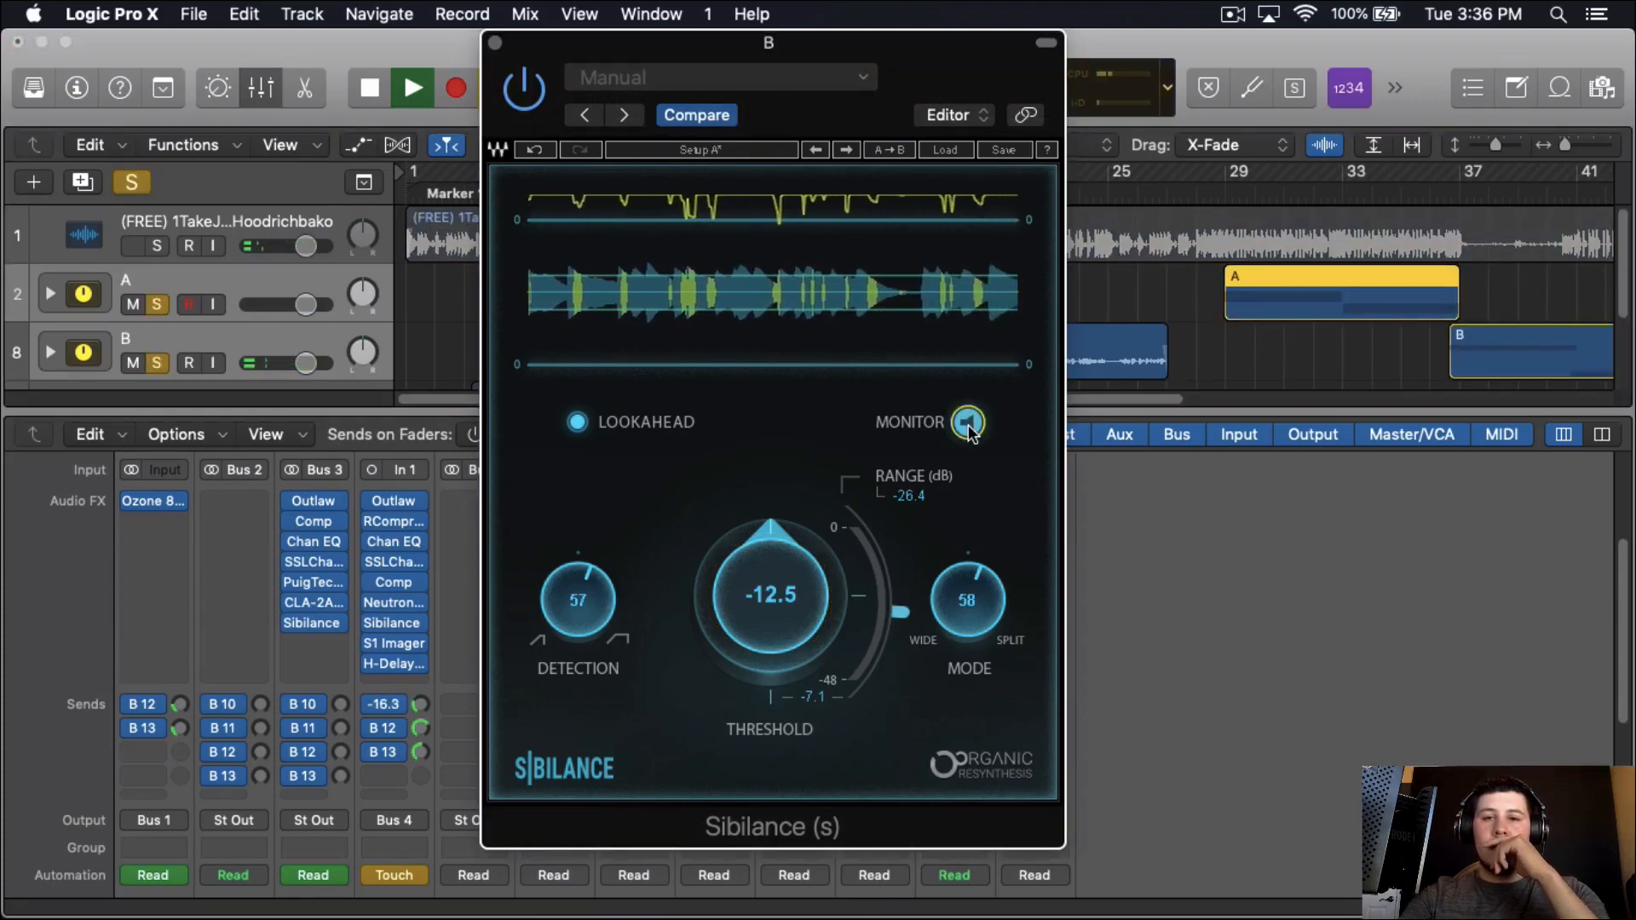
{"action": "scroll", "coordinate": [790, 626], "scroll_direction": "down", "scroll_amount": 1}
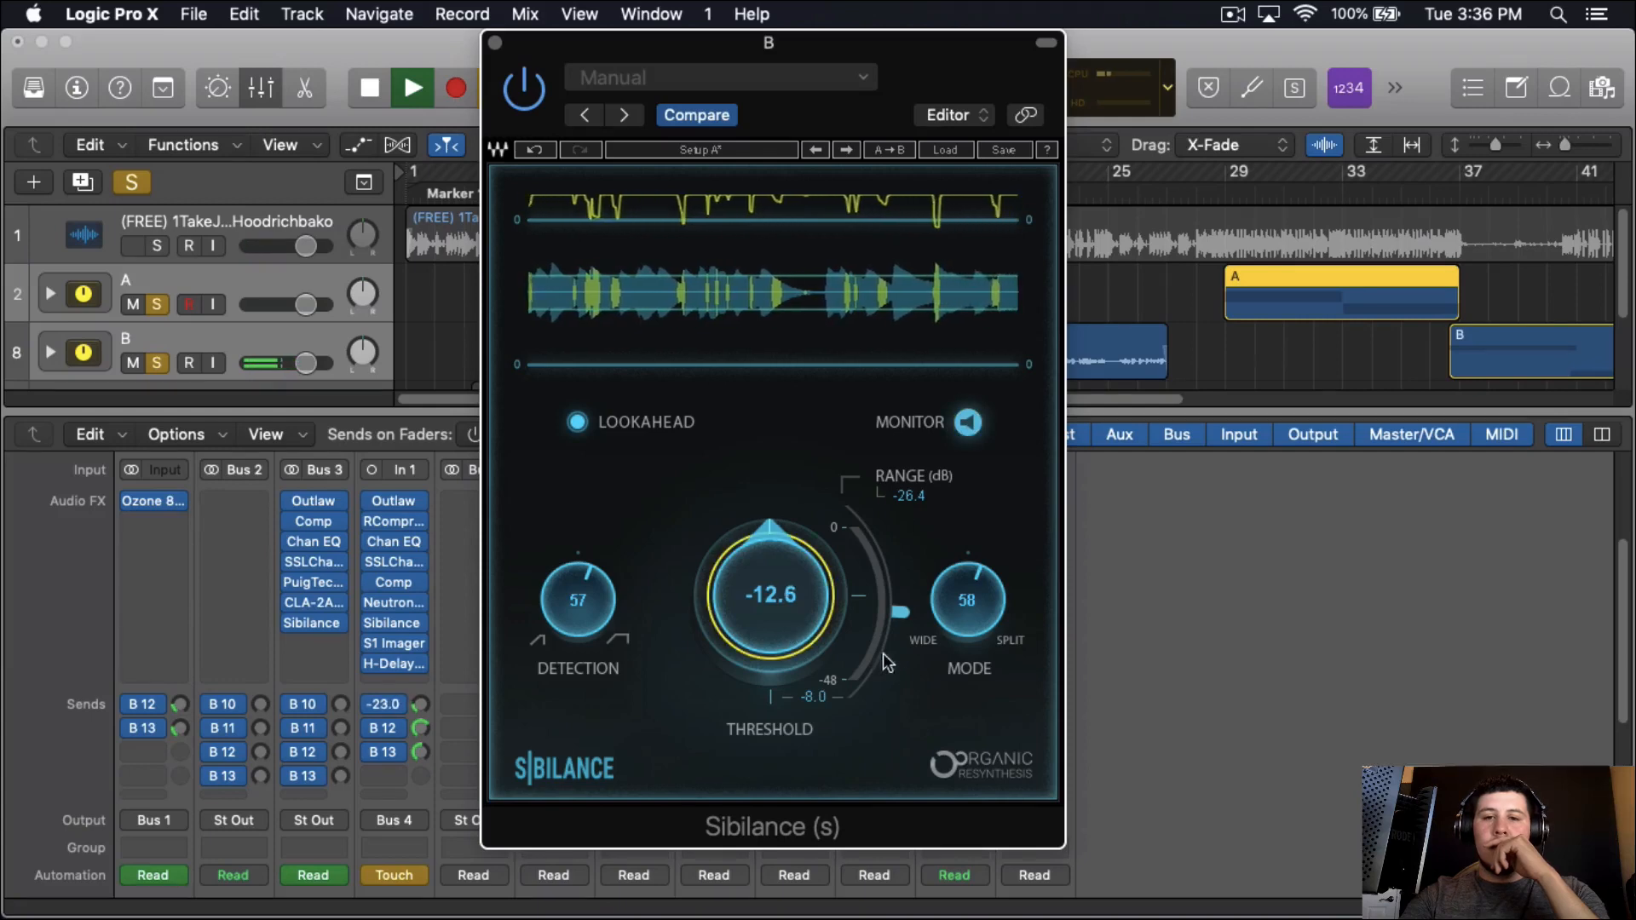
Turn off Sibilance's monitoring, clear the track solos and close the plug-in window.
{"action": "left_click", "coordinate": [968, 423]}
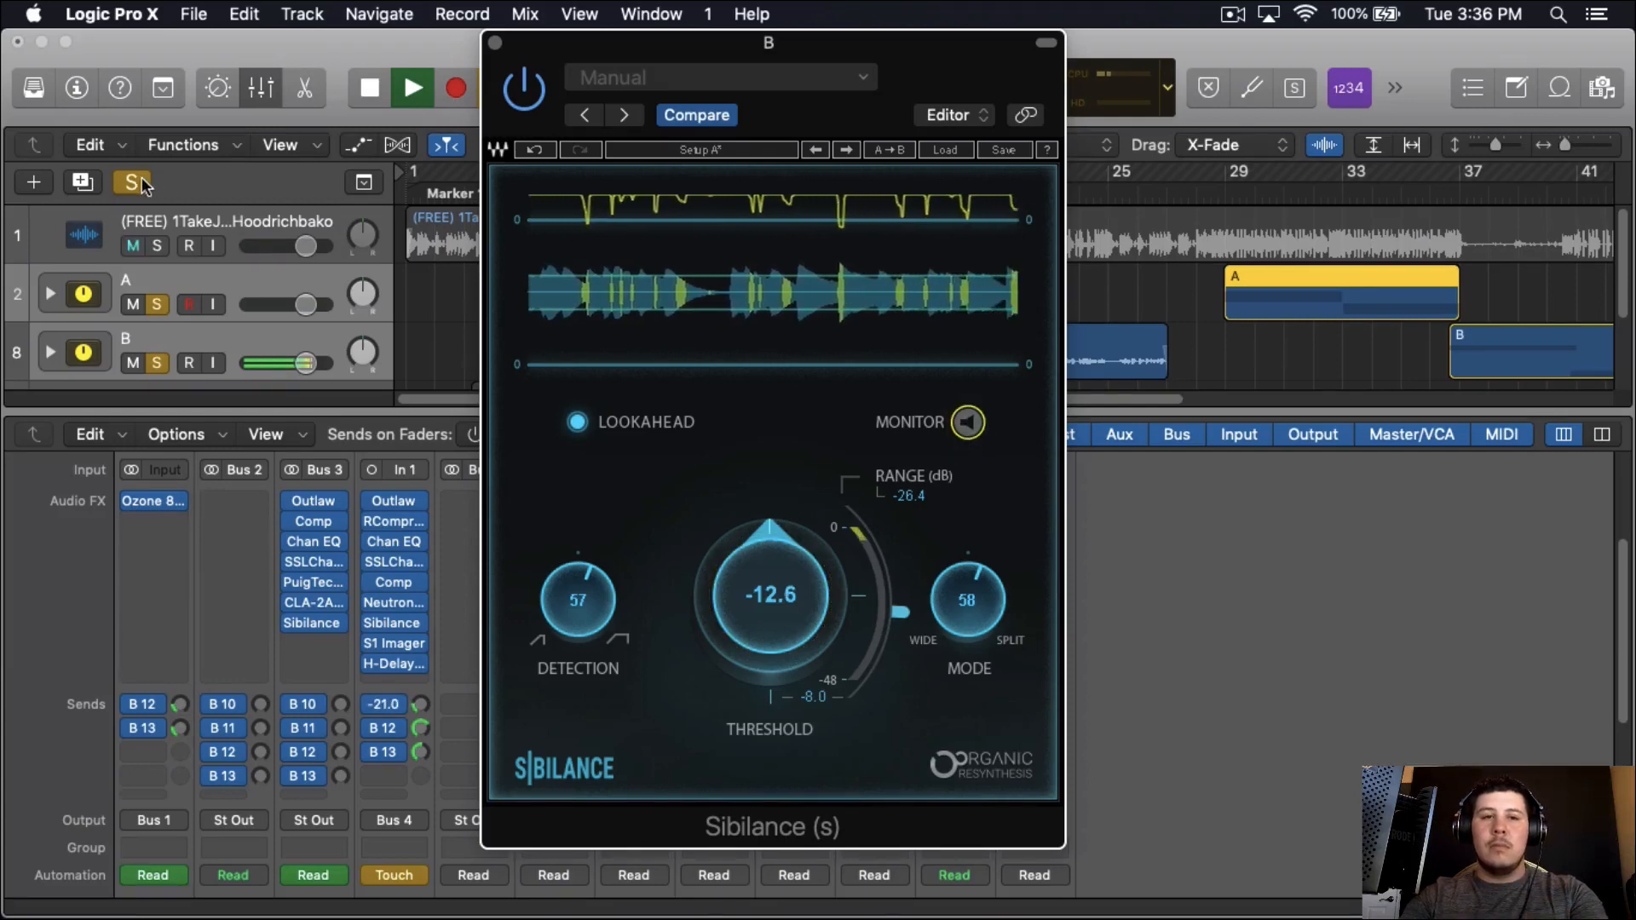
{"action": "left_click", "coordinate": [141, 179]}
{"action": "left_click", "coordinate": [495, 43]}
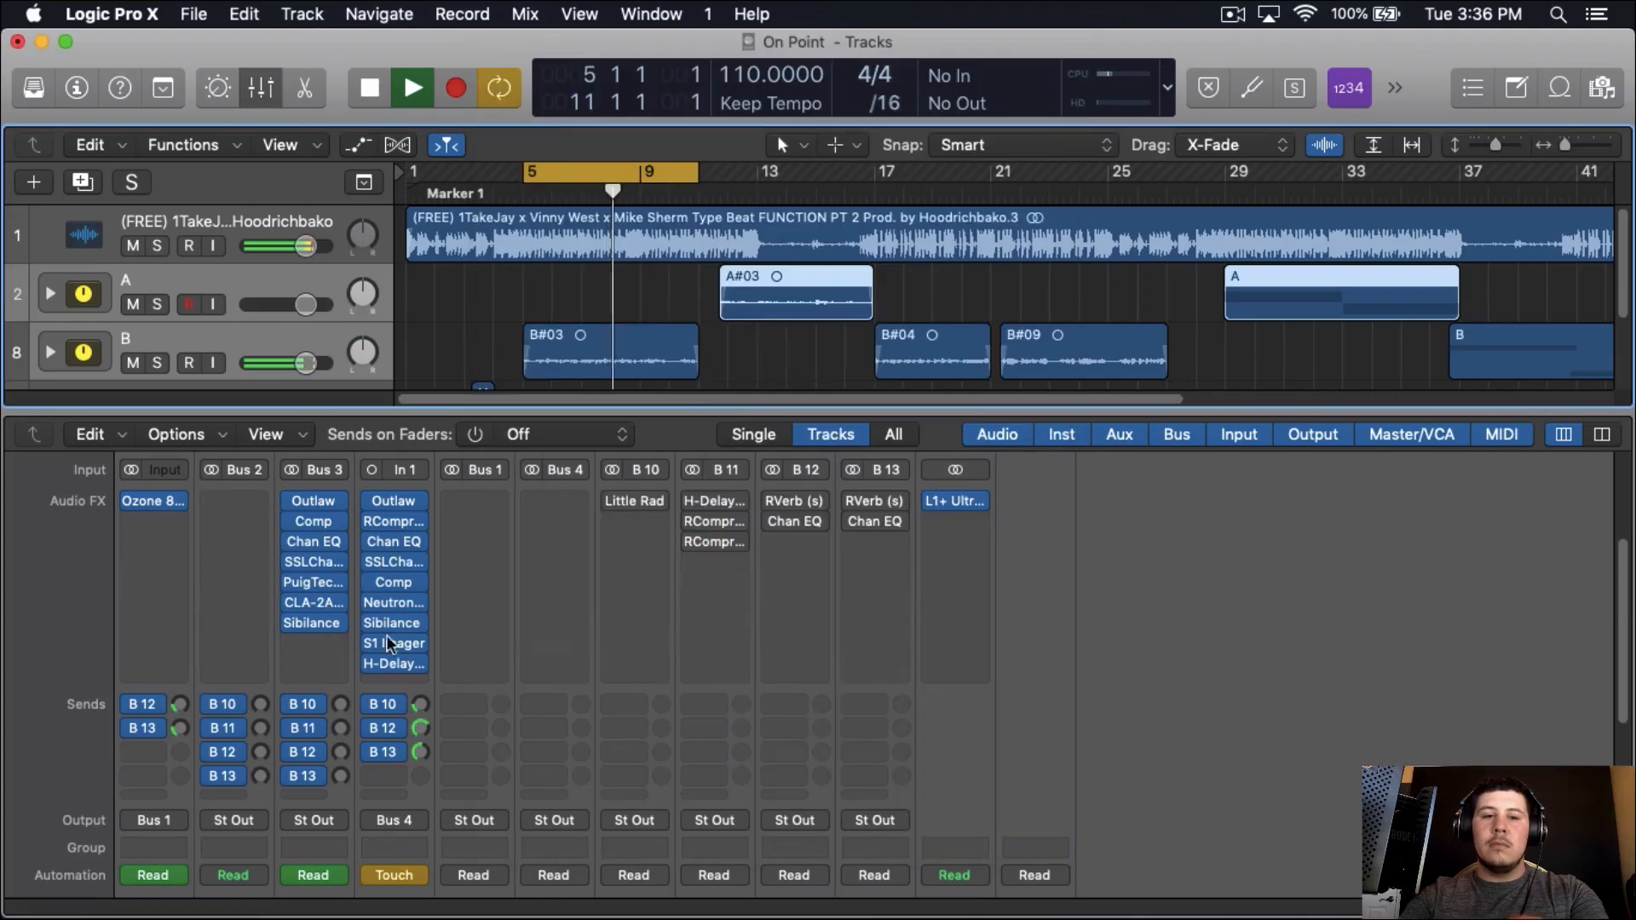
Insert the Waves S1 Imager (s) below Sibilance on the B channel and set its width to 1.15.
{"action": "left_click", "coordinate": [394, 684]}
{"action": "mouse_move", "coordinate": [366, 898]}
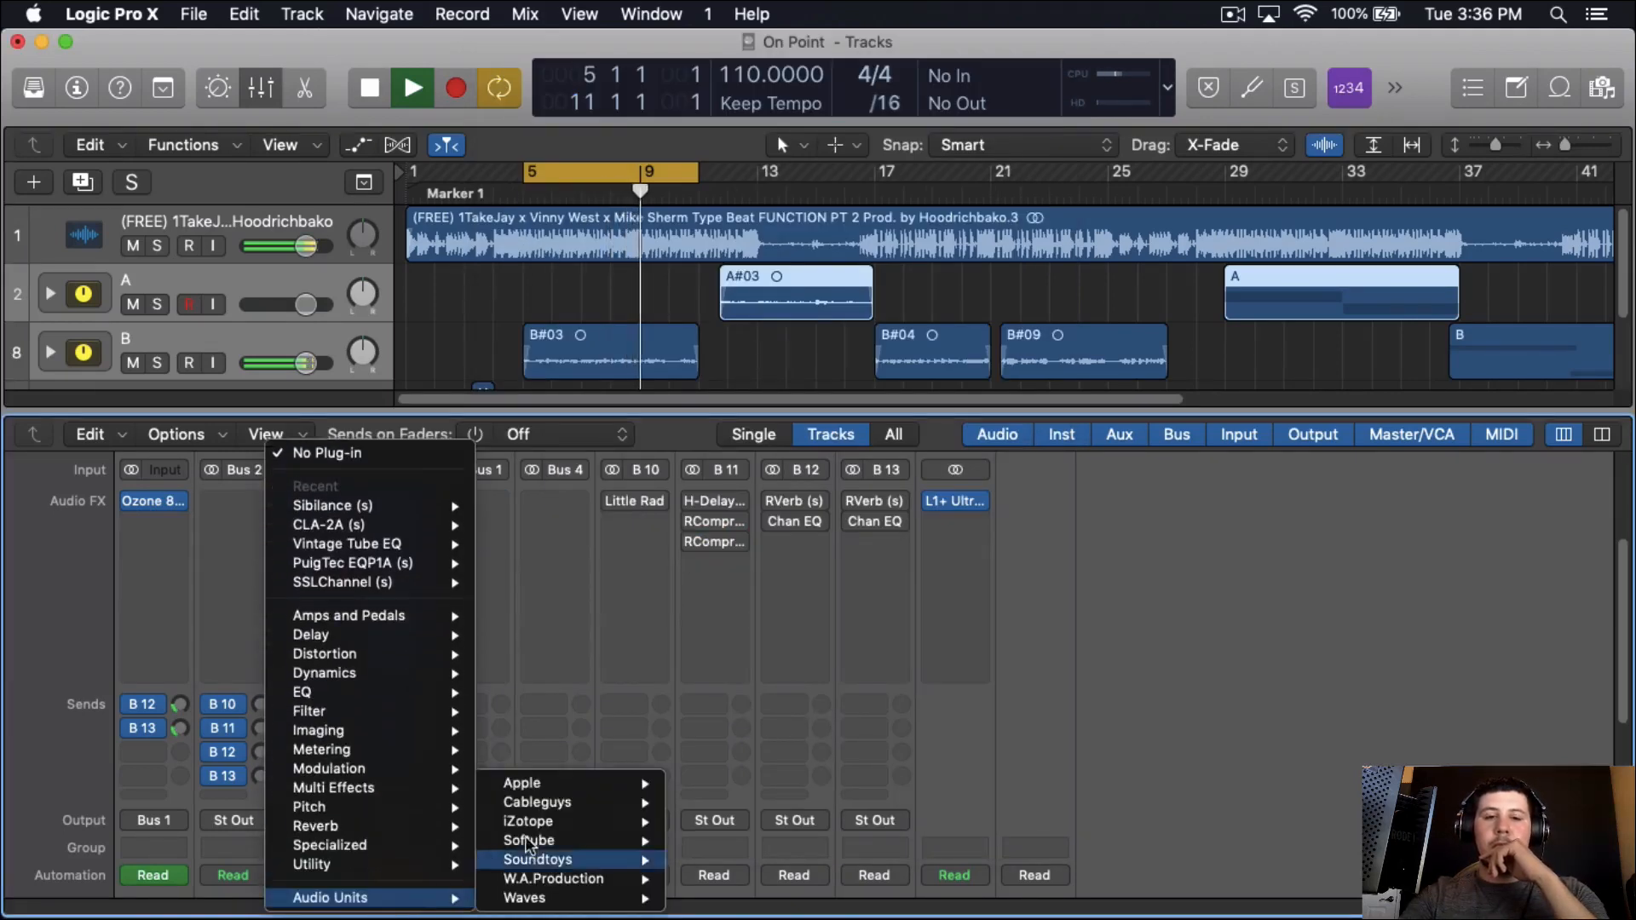
{"action": "mouse_move", "coordinate": [524, 898]}
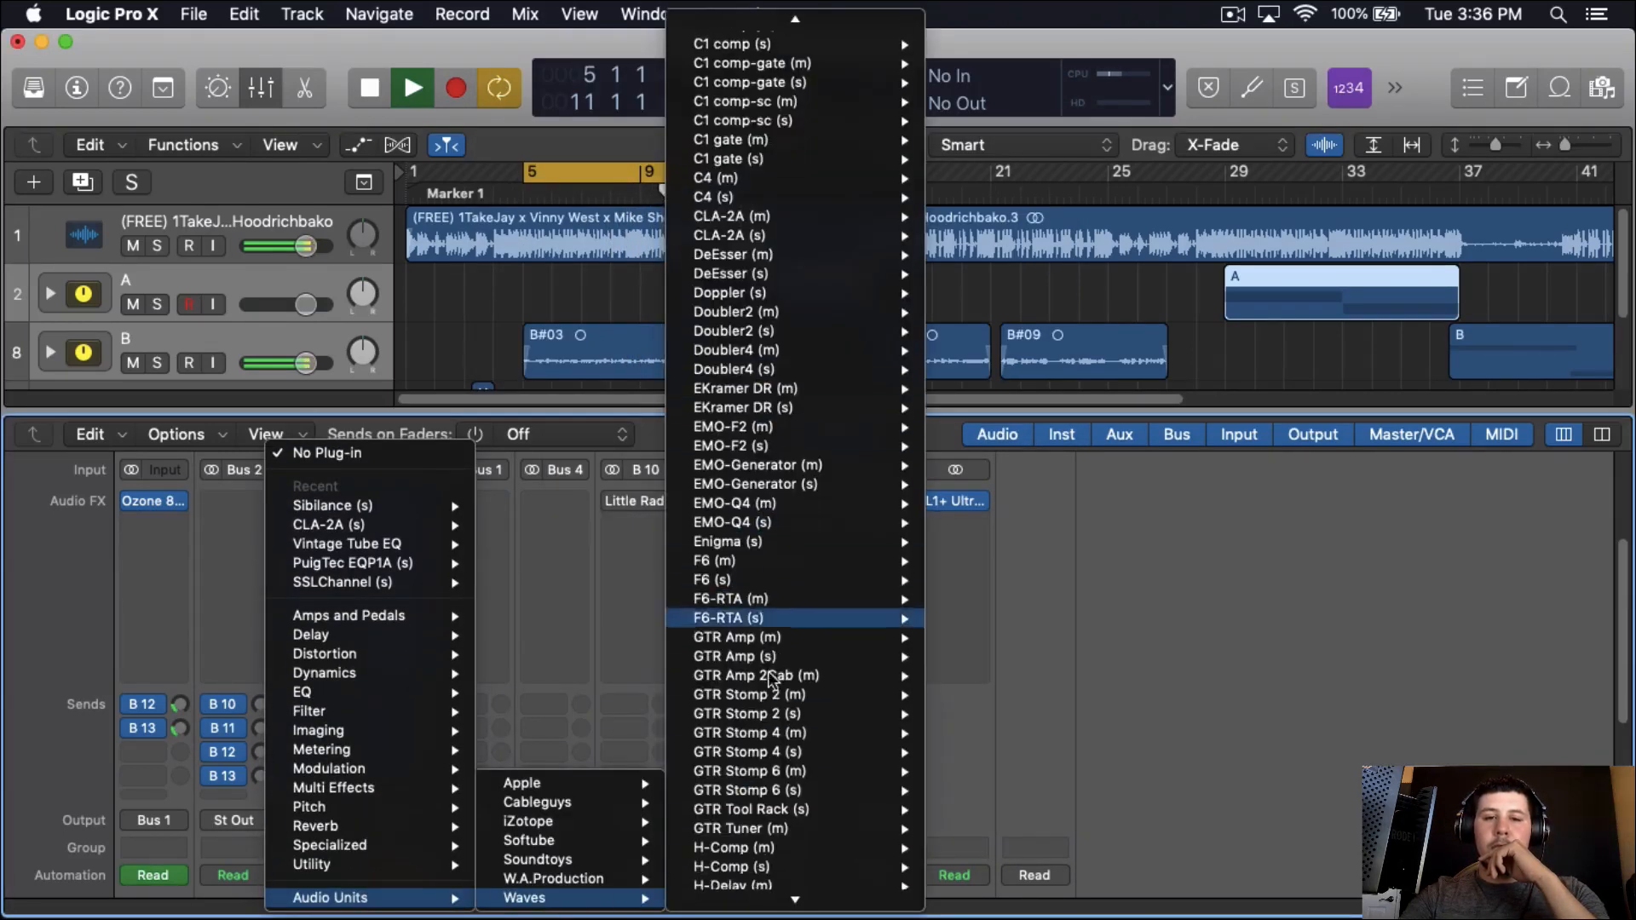
{"action": "scroll", "coordinate": [775, 674], "scroll_direction": "down", "scroll_amount": 10}
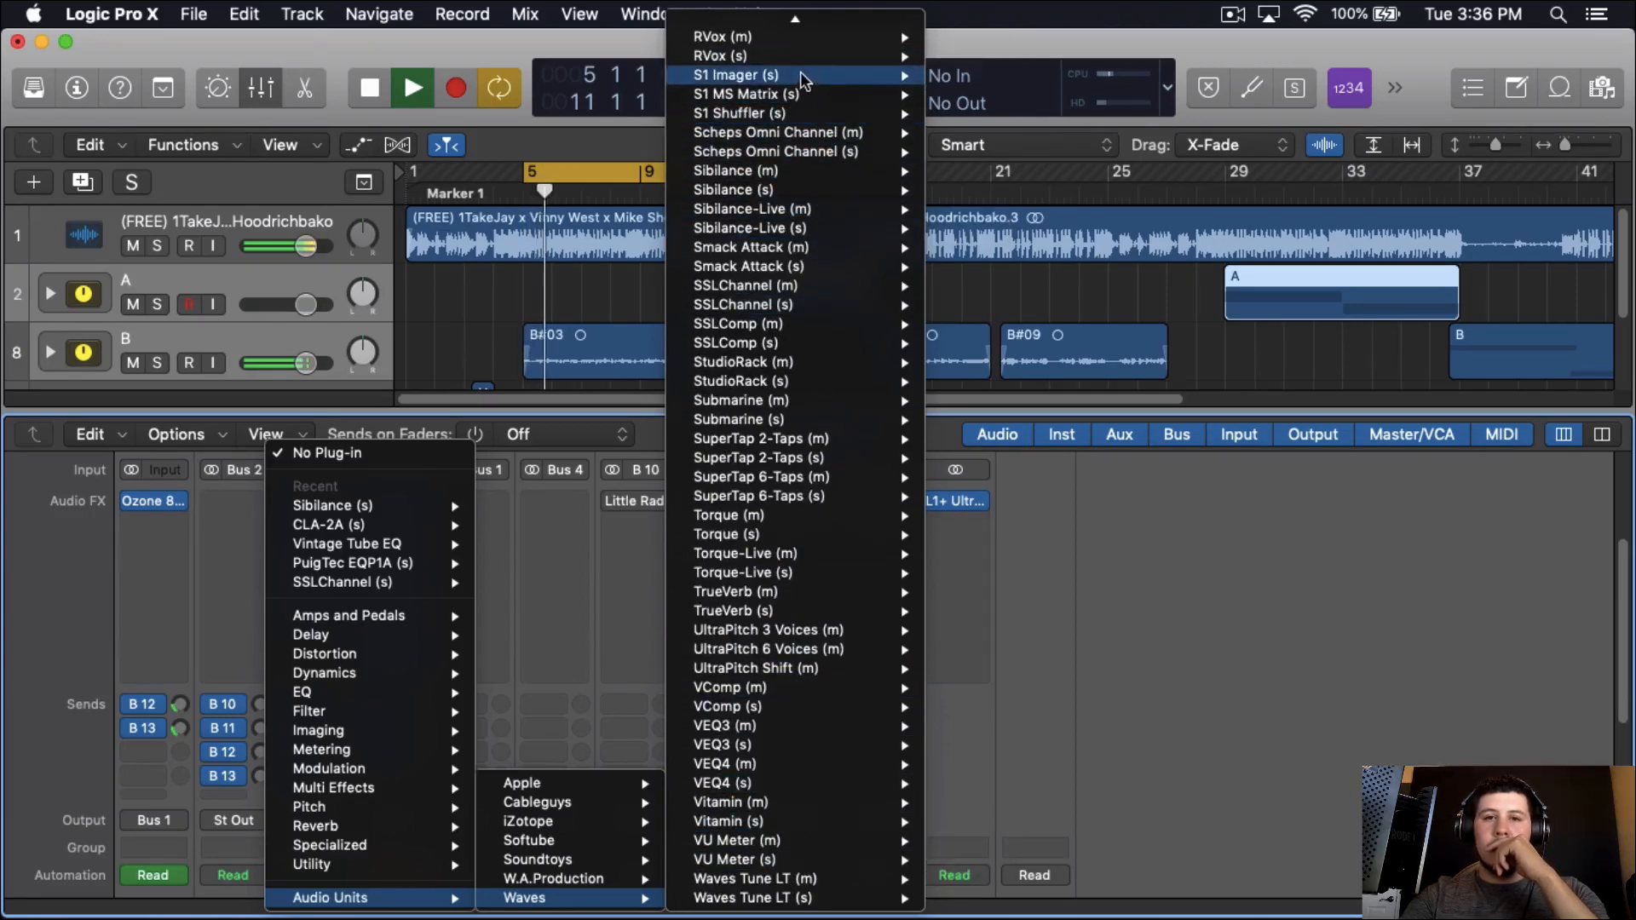
{"action": "left_click", "coordinate": [767, 75]}
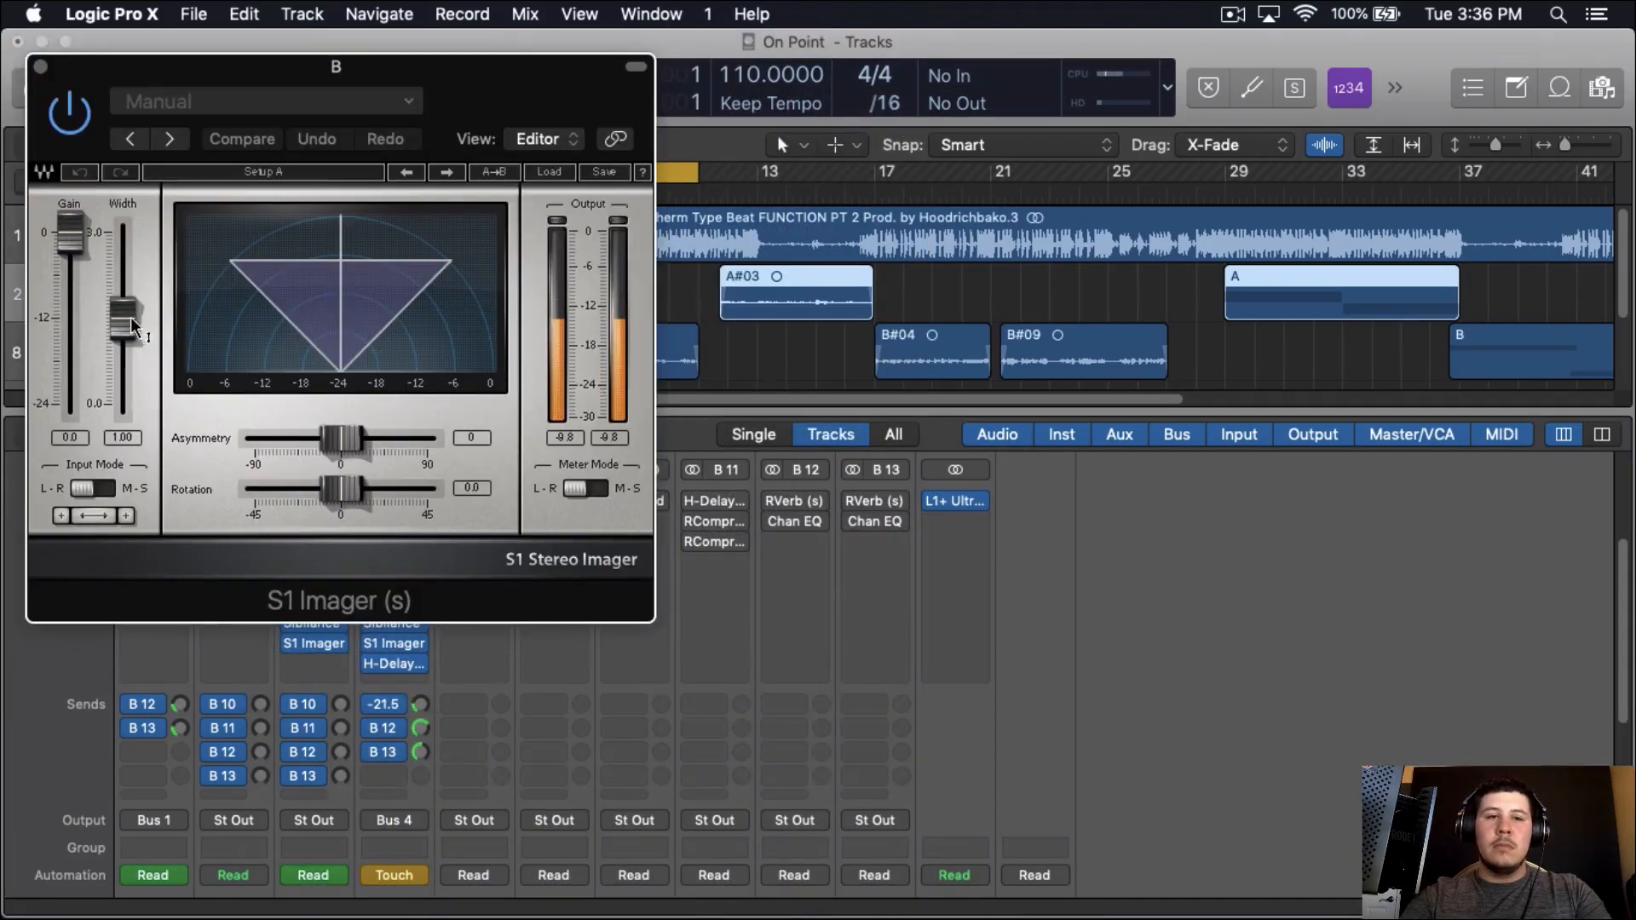
{"action": "scroll", "coordinate": [130, 317], "scroll_direction": "up", "scroll_amount": 3}
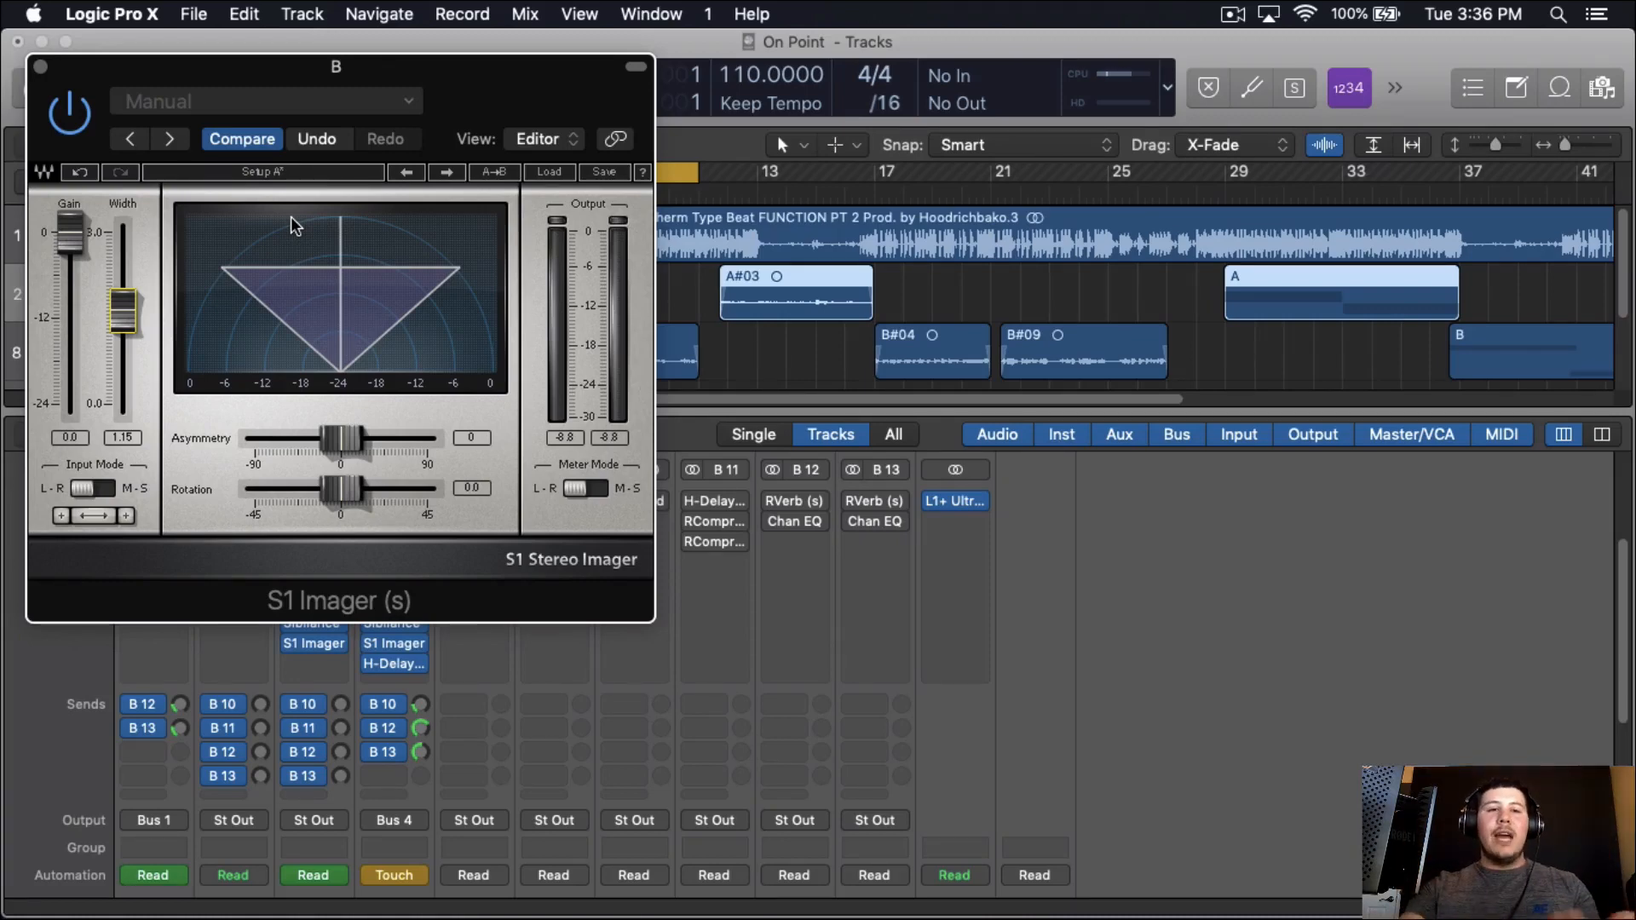
{"action": "left_click", "coordinate": [41, 72]}
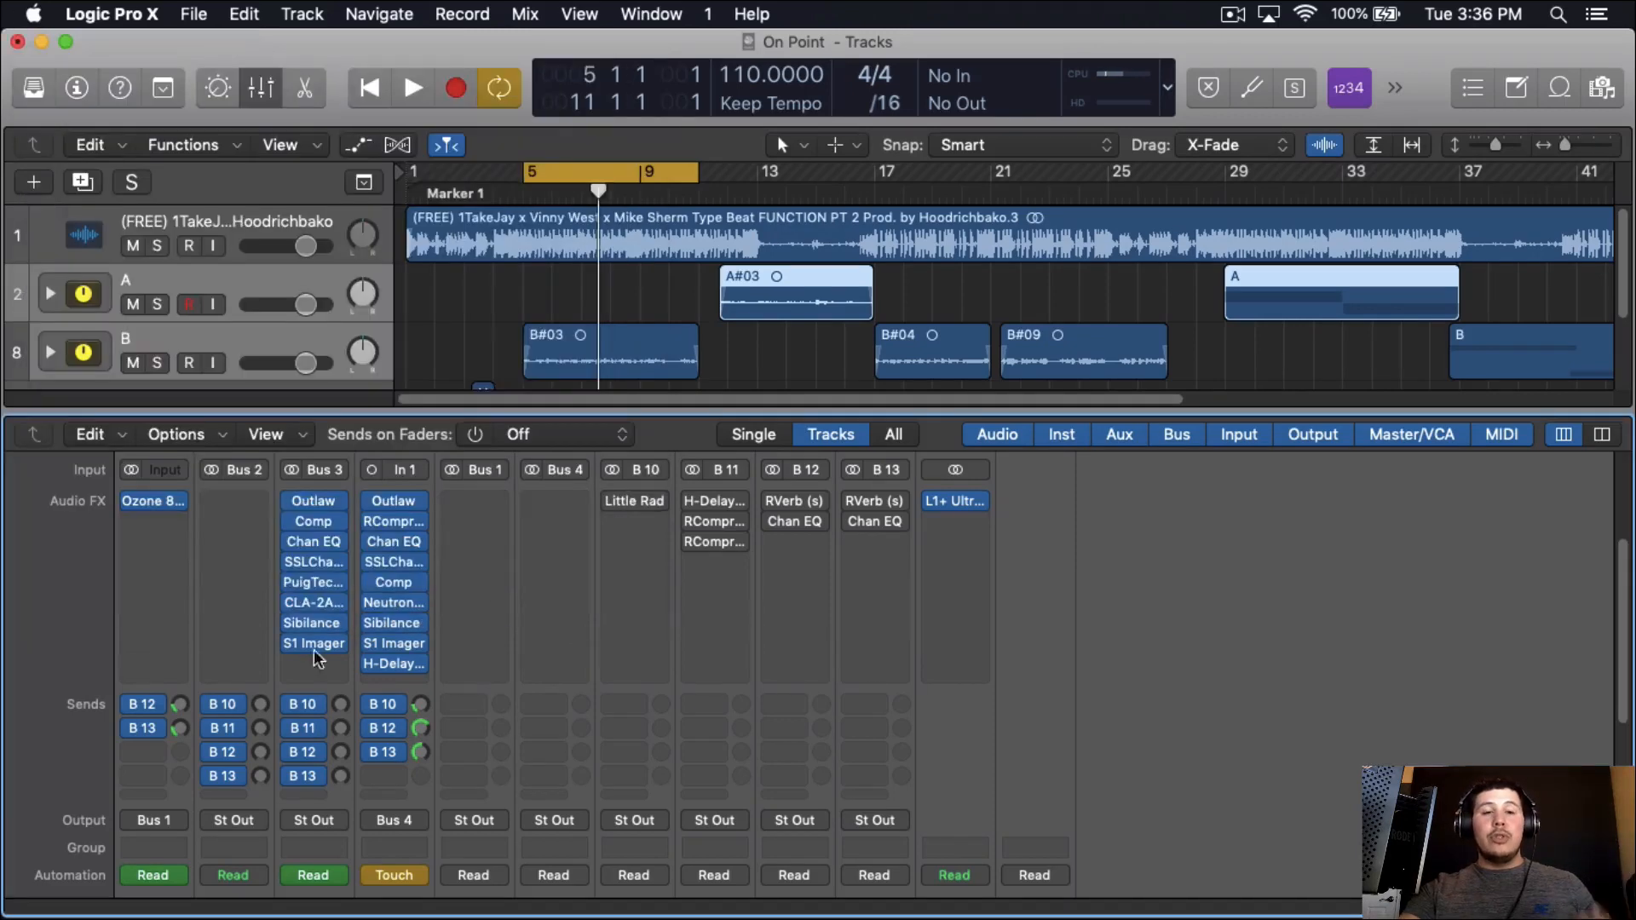
Insert the Stereo Spread imaging plug-in below the S1 Imager on the B channel.
{"action": "left_click", "coordinate": [314, 665]}
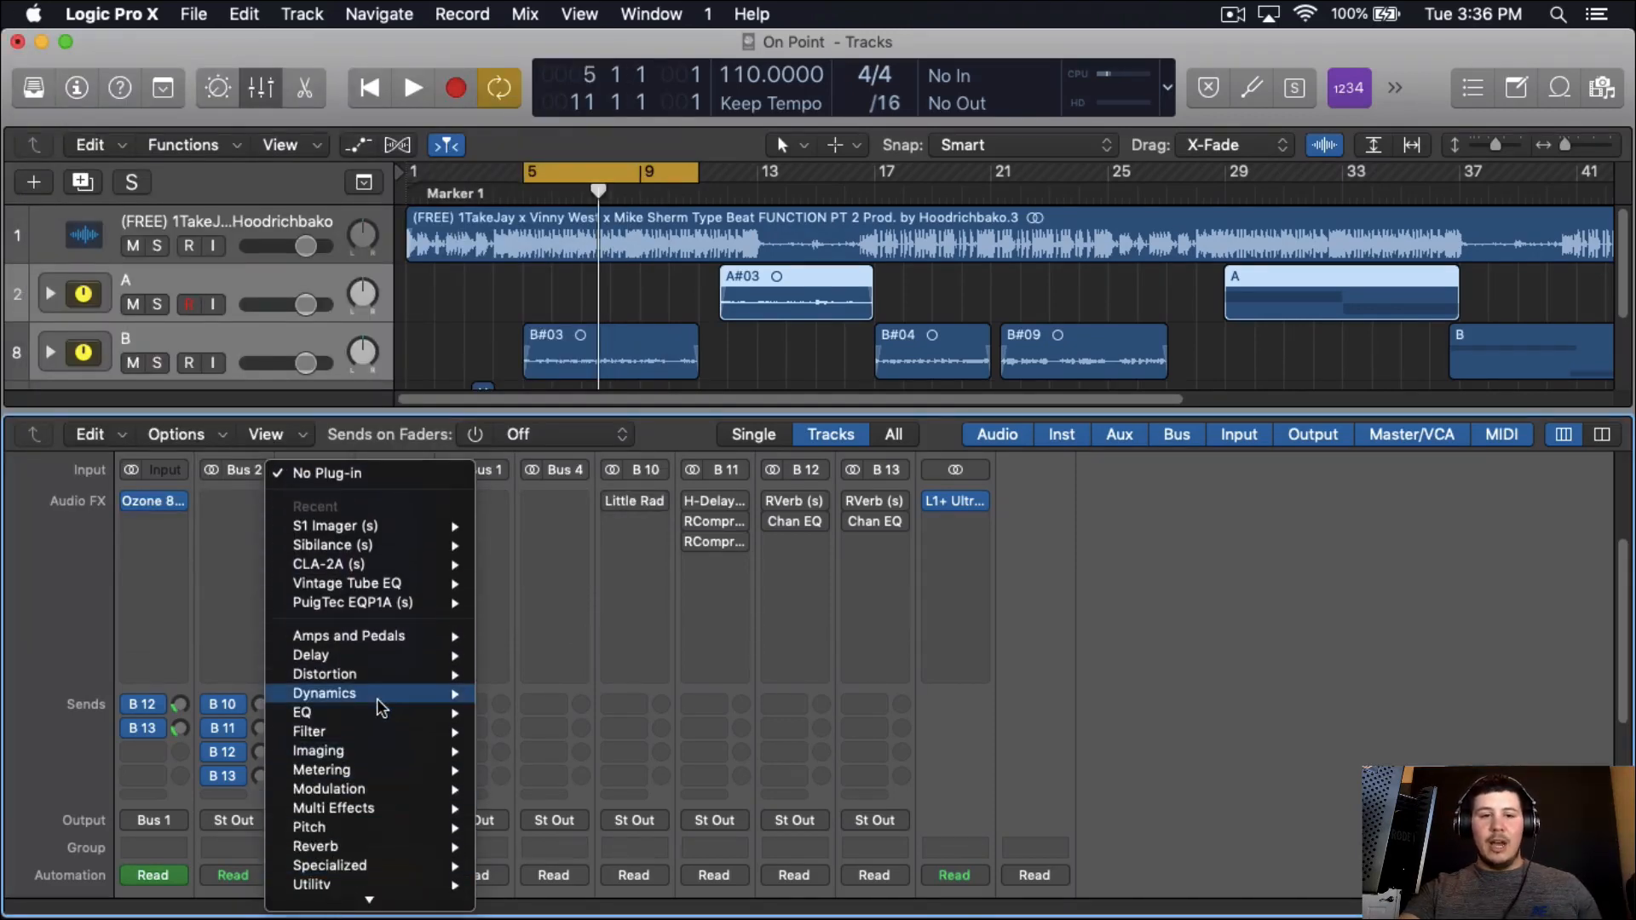
{"action": "mouse_move", "coordinate": [383, 774]}
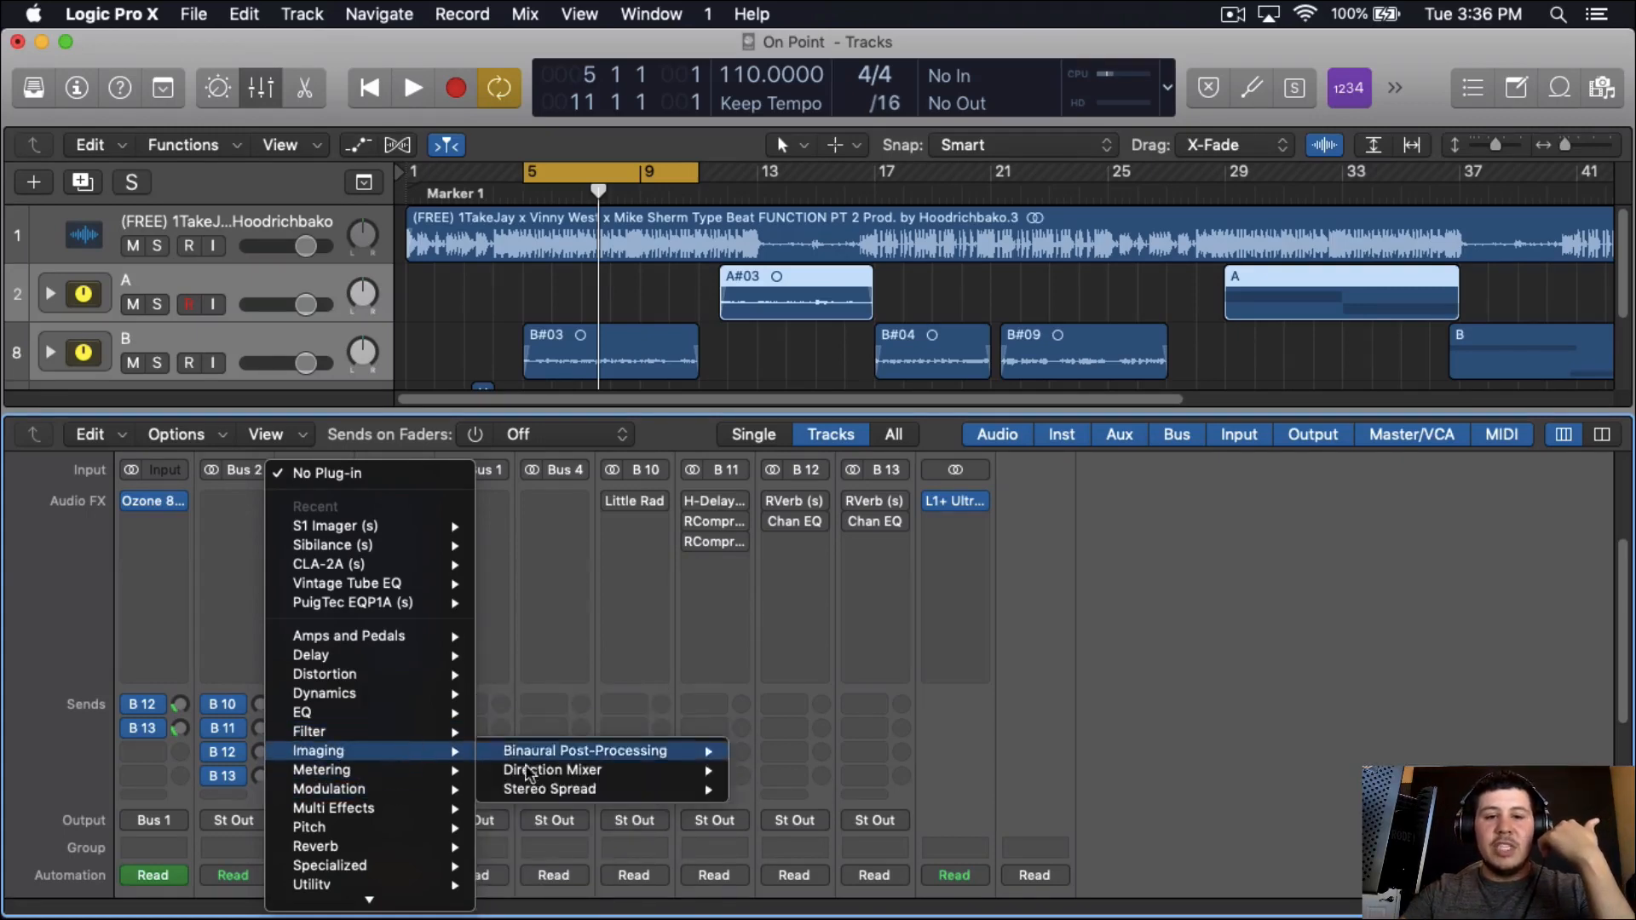
{"action": "mouse_move", "coordinate": [636, 794]}
{"action": "left_click", "coordinate": [758, 789]}
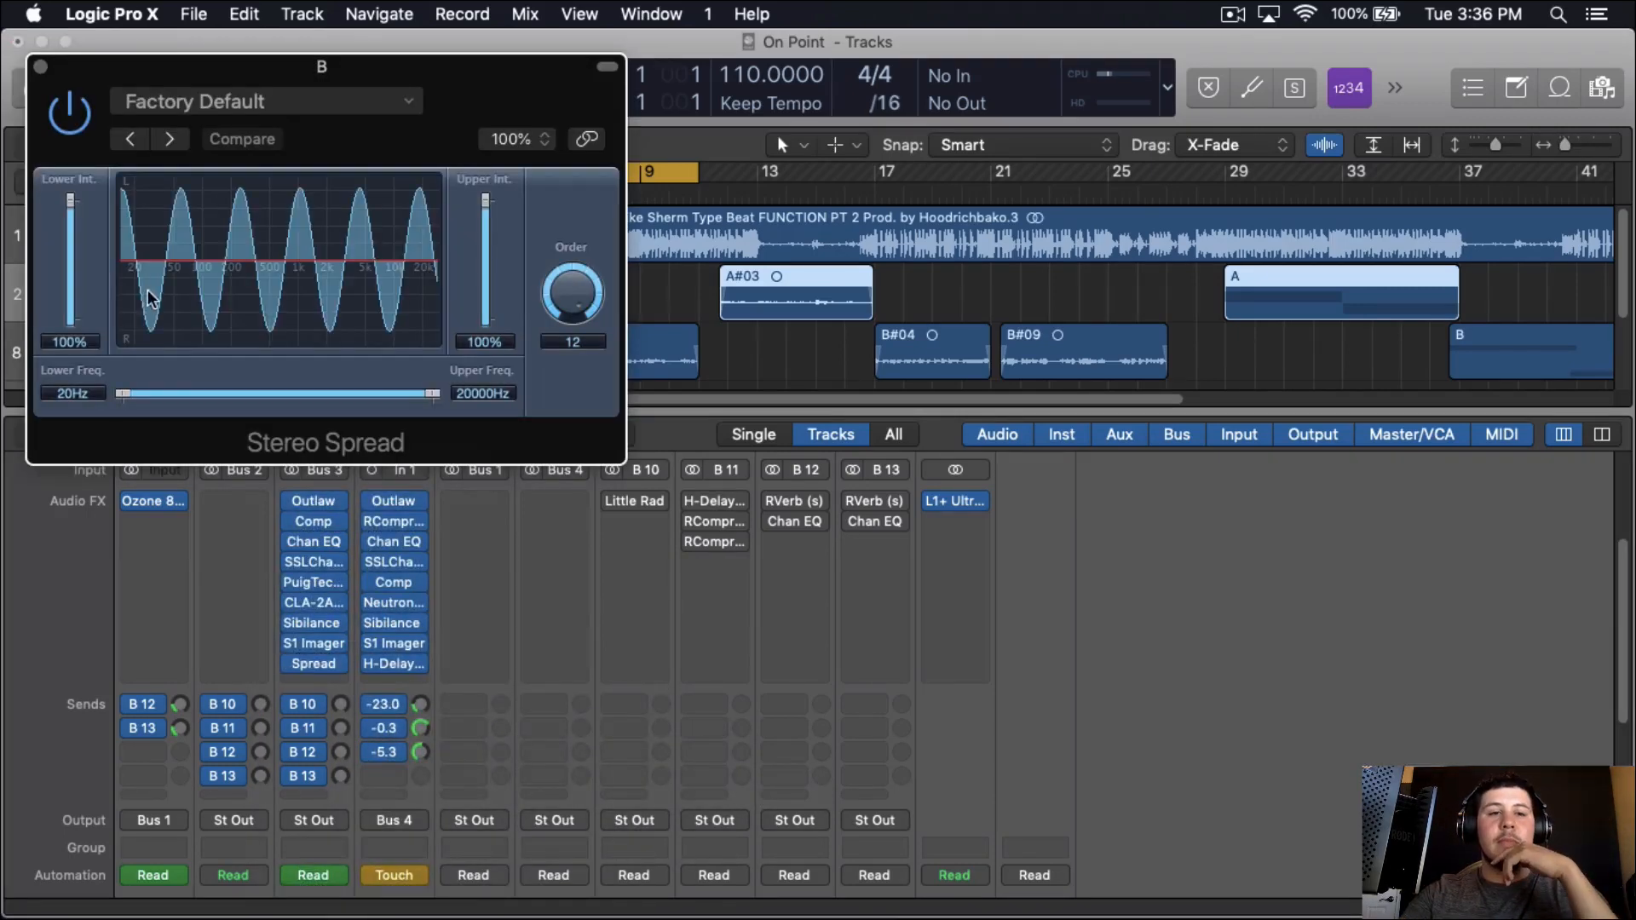
Set Stereo Spread to 0% lower intensity, 510 Hz lower frequency and 20% upper intensity, and close it.
{"action": "double_click", "coordinate": [68, 342]}
{"action": "type", "text": "0"}
{"action": "key", "text": "Return"}
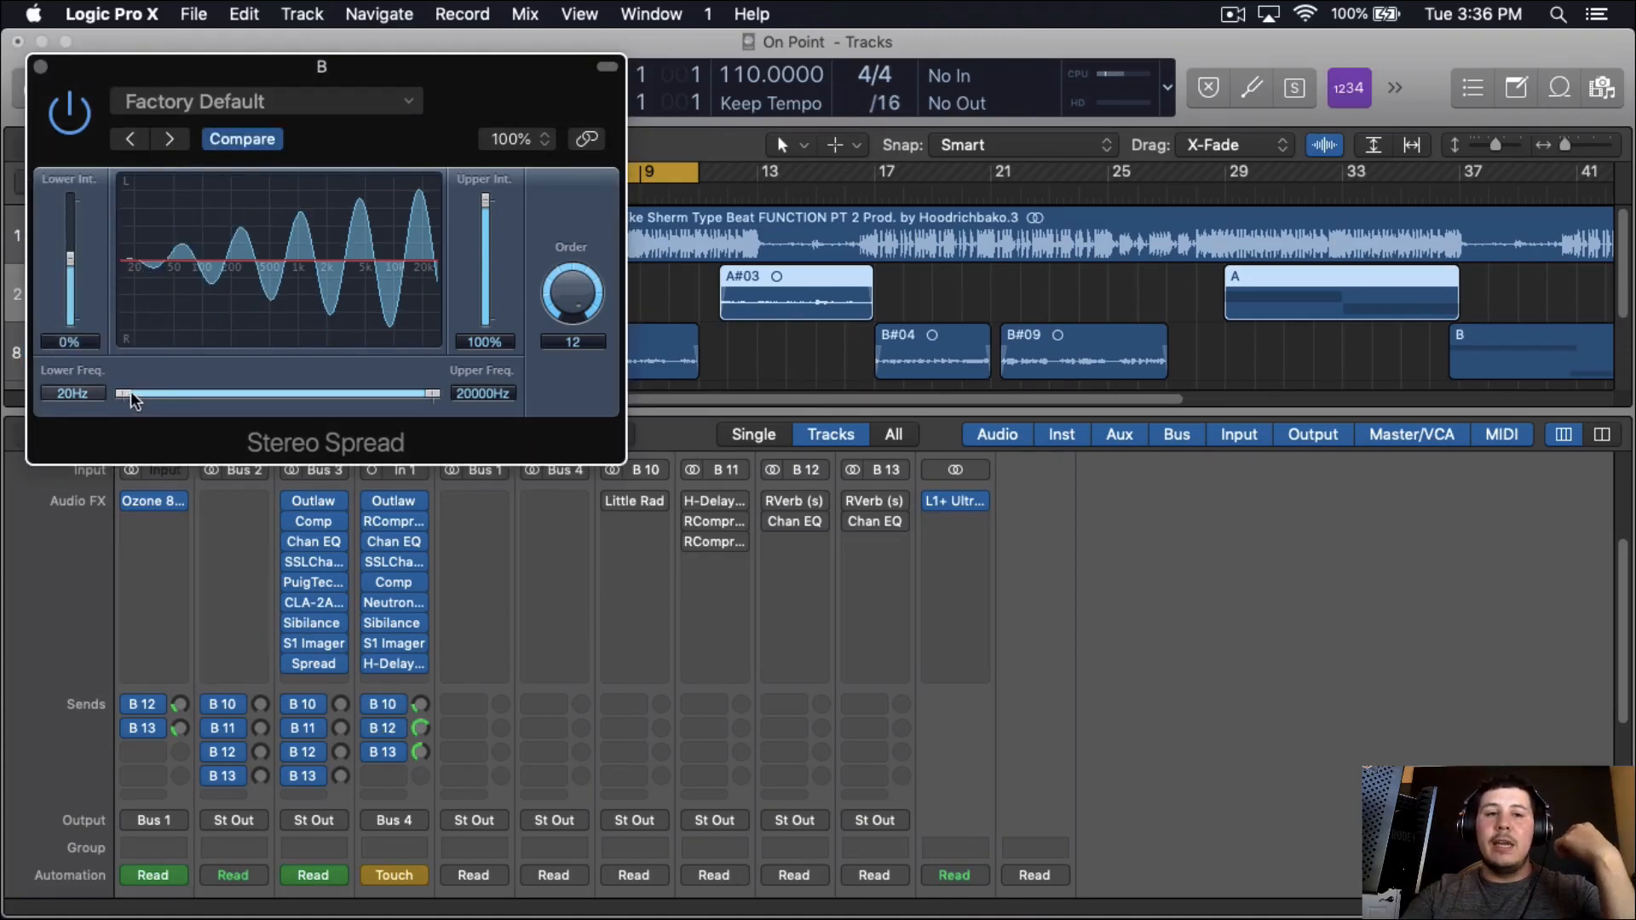
{"action": "left_click_drag", "start_coordinate": [131, 391], "coordinate": [275, 394]}
{"action": "left_click_drag", "start_coordinate": [484, 201], "coordinate": [487, 248]}
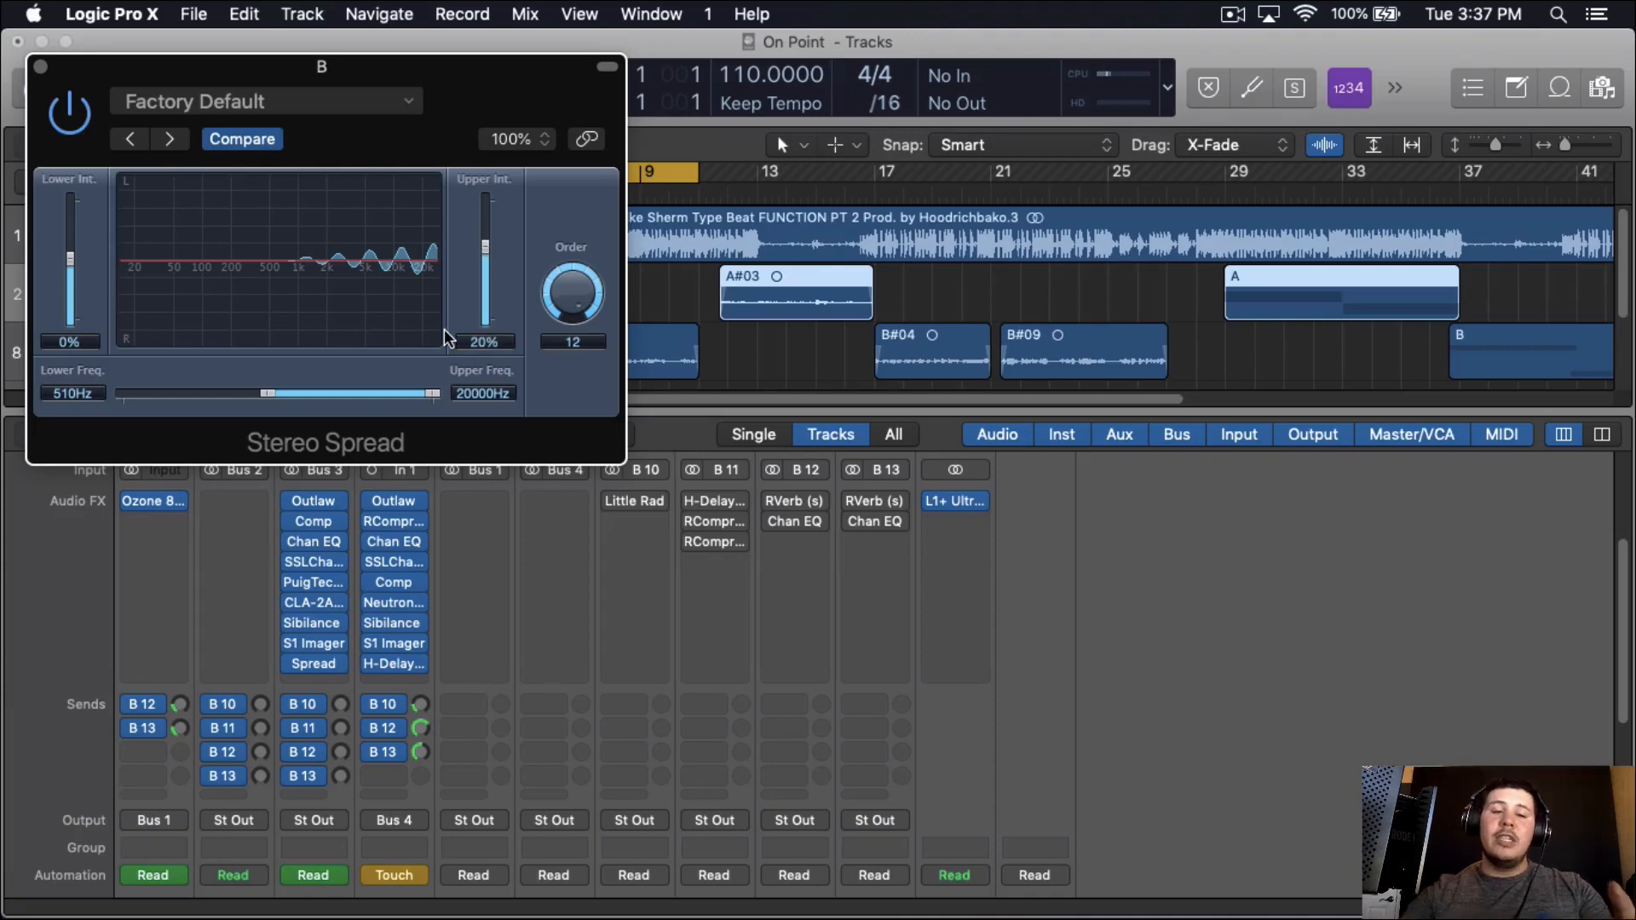
{"action": "left_click", "coordinate": [41, 67]}
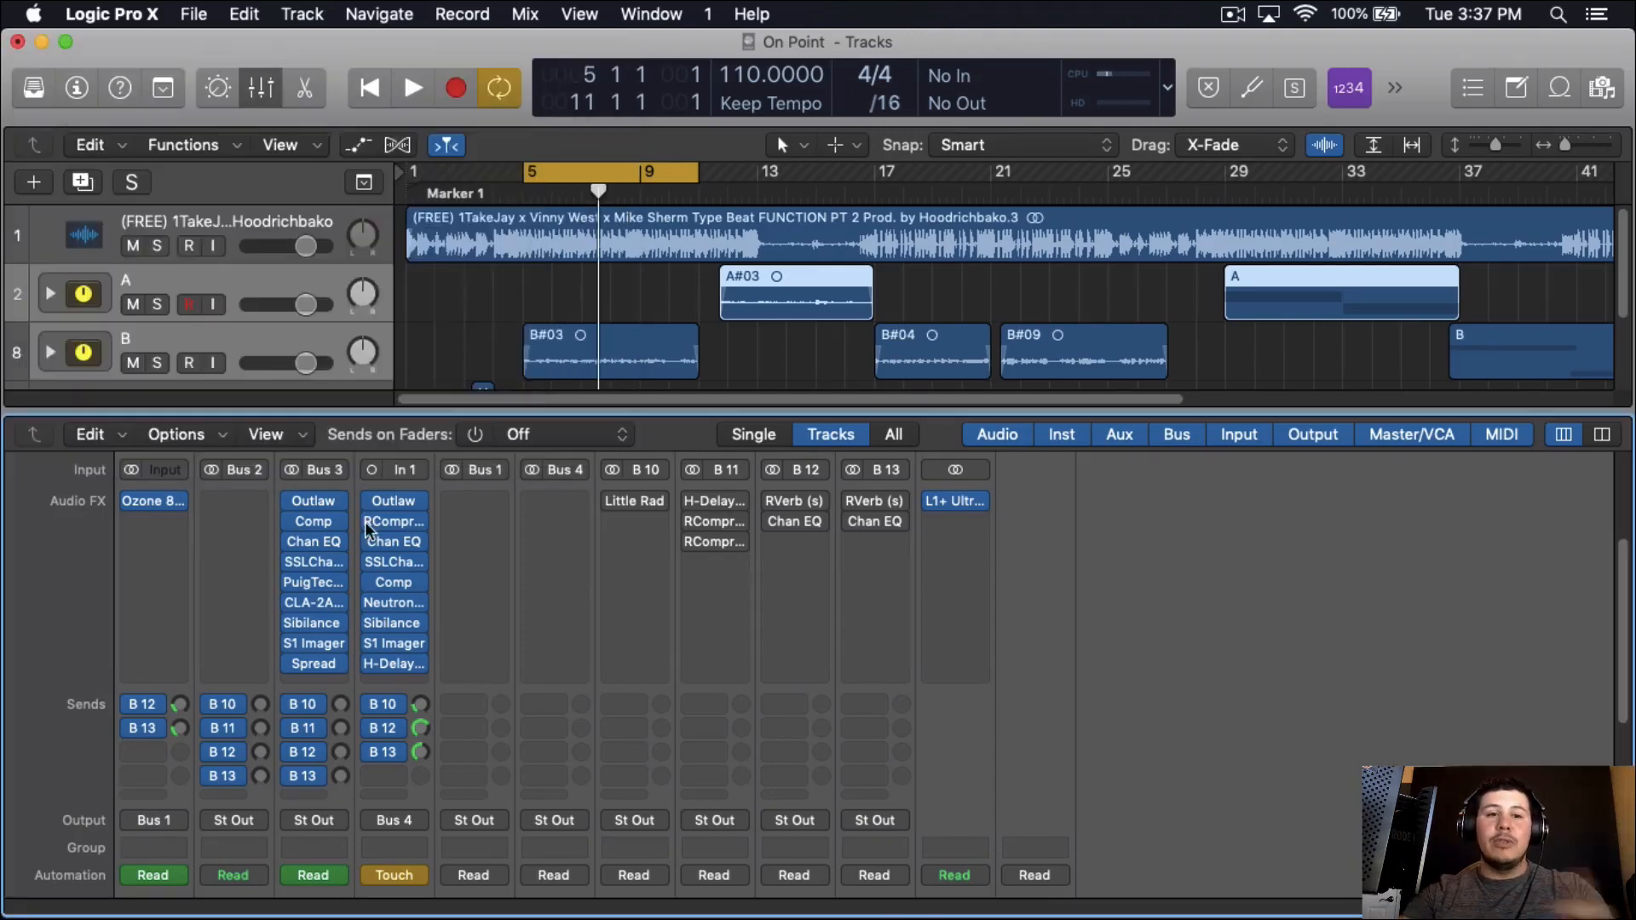
Remove the Stereo Spread plug-in from the B channel.
{"action": "left_click", "coordinate": [339, 664]}
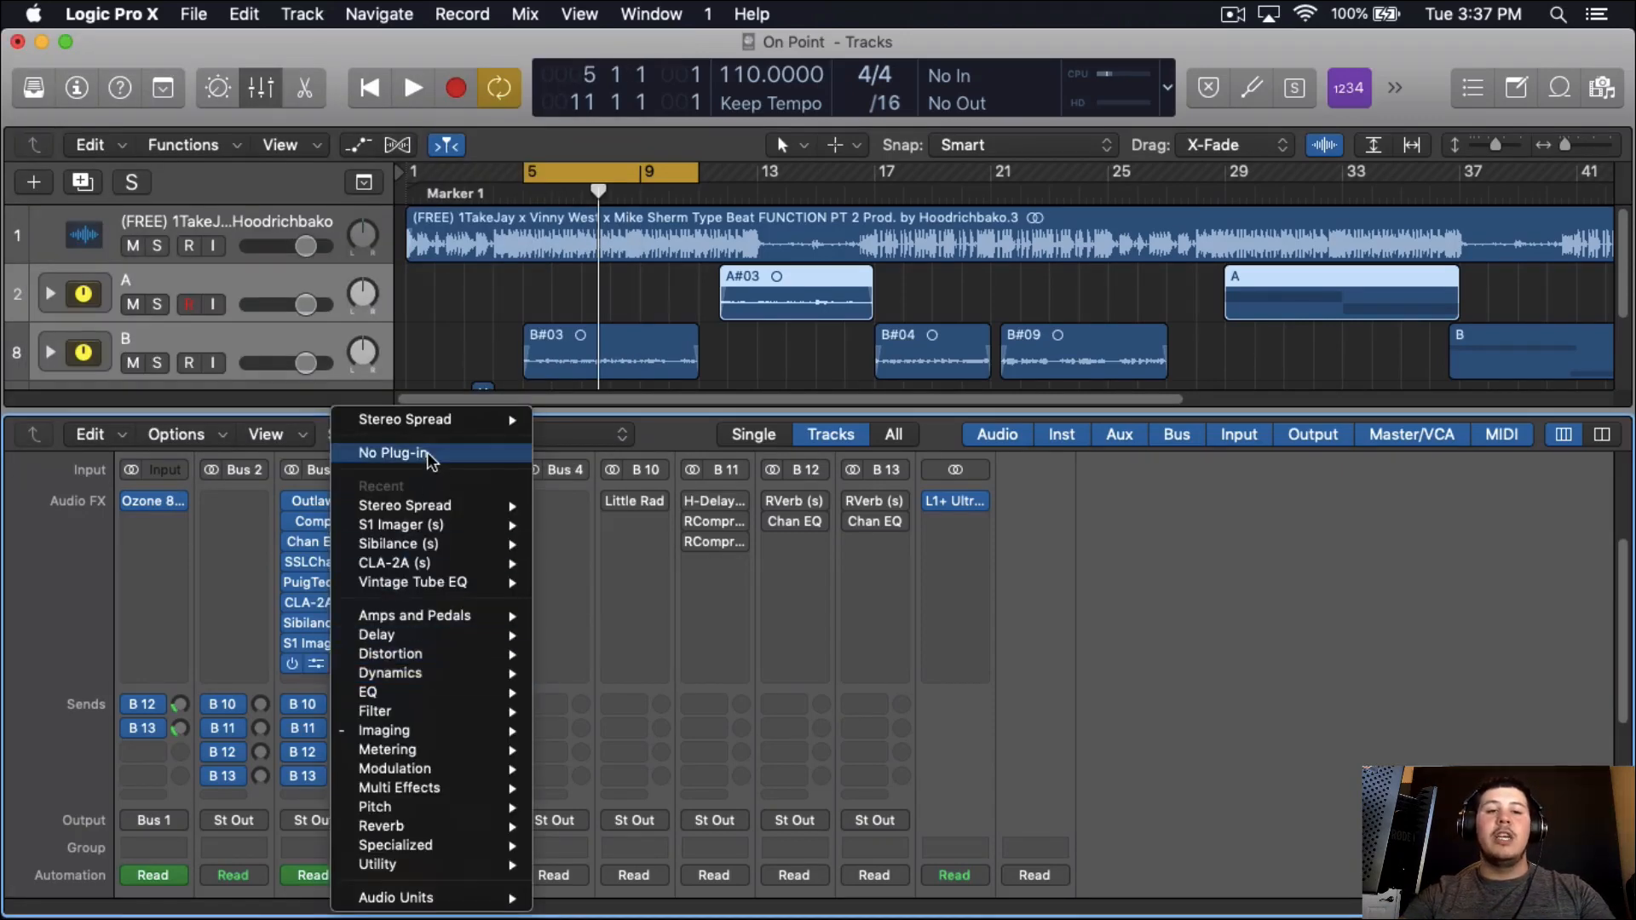
{"action": "left_click", "coordinate": [427, 453]}
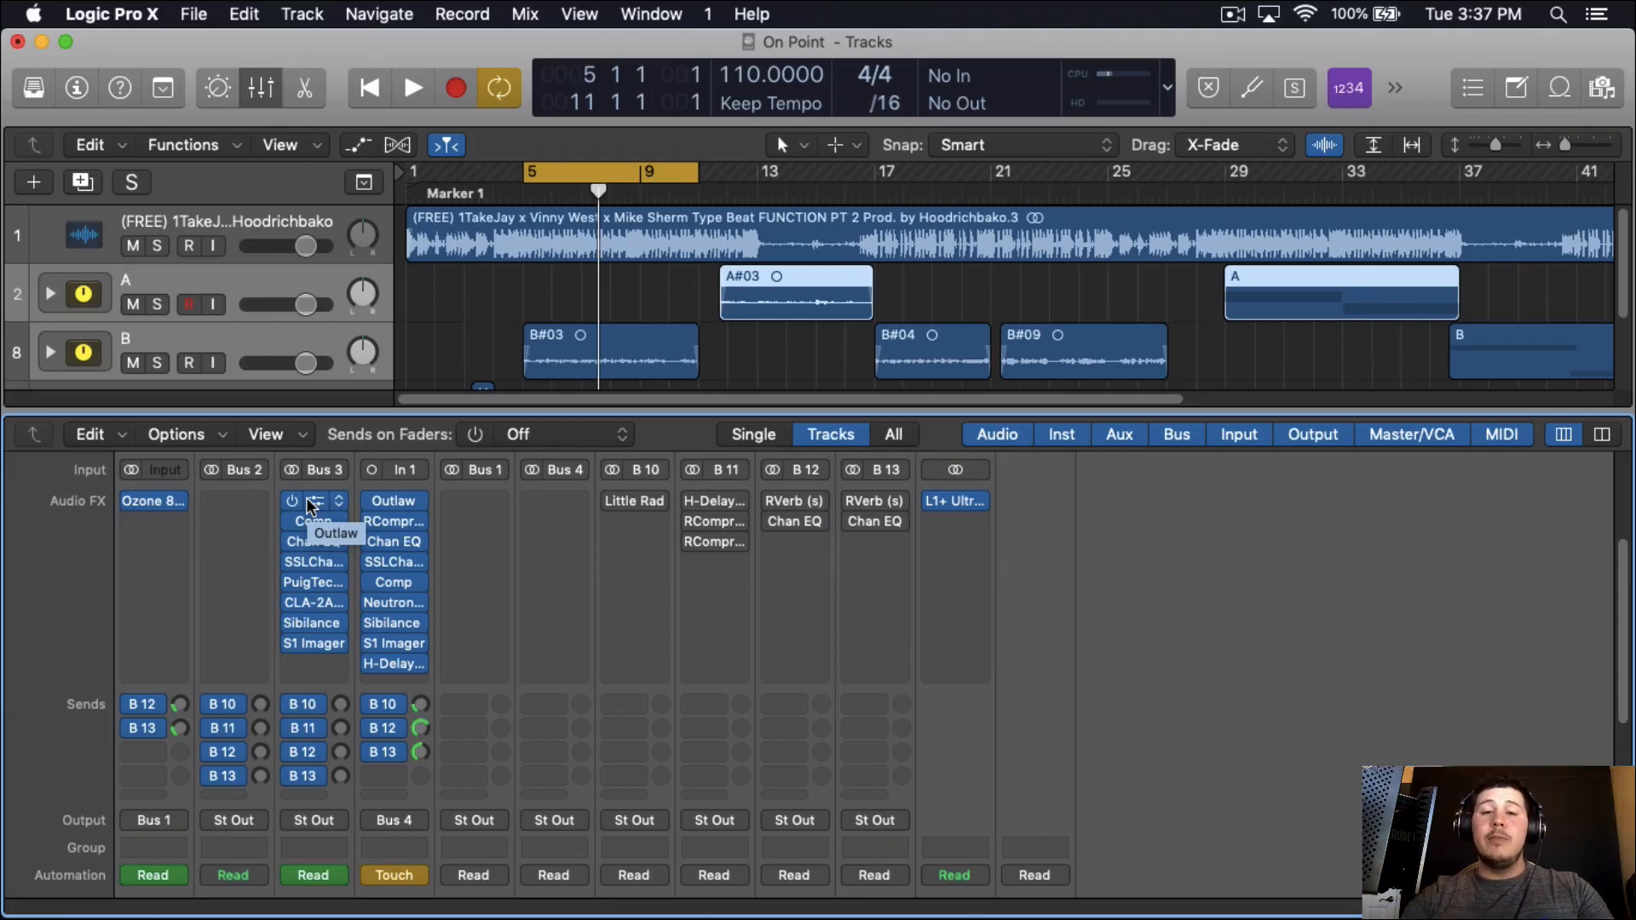
Replace Little Radiator on the B 10 Pre-Amp channel with Softube's Saturation Knob and reposition its window.
{"action": "left_click", "coordinate": [635, 502]}
{"action": "left_click", "coordinate": [38, 67]}
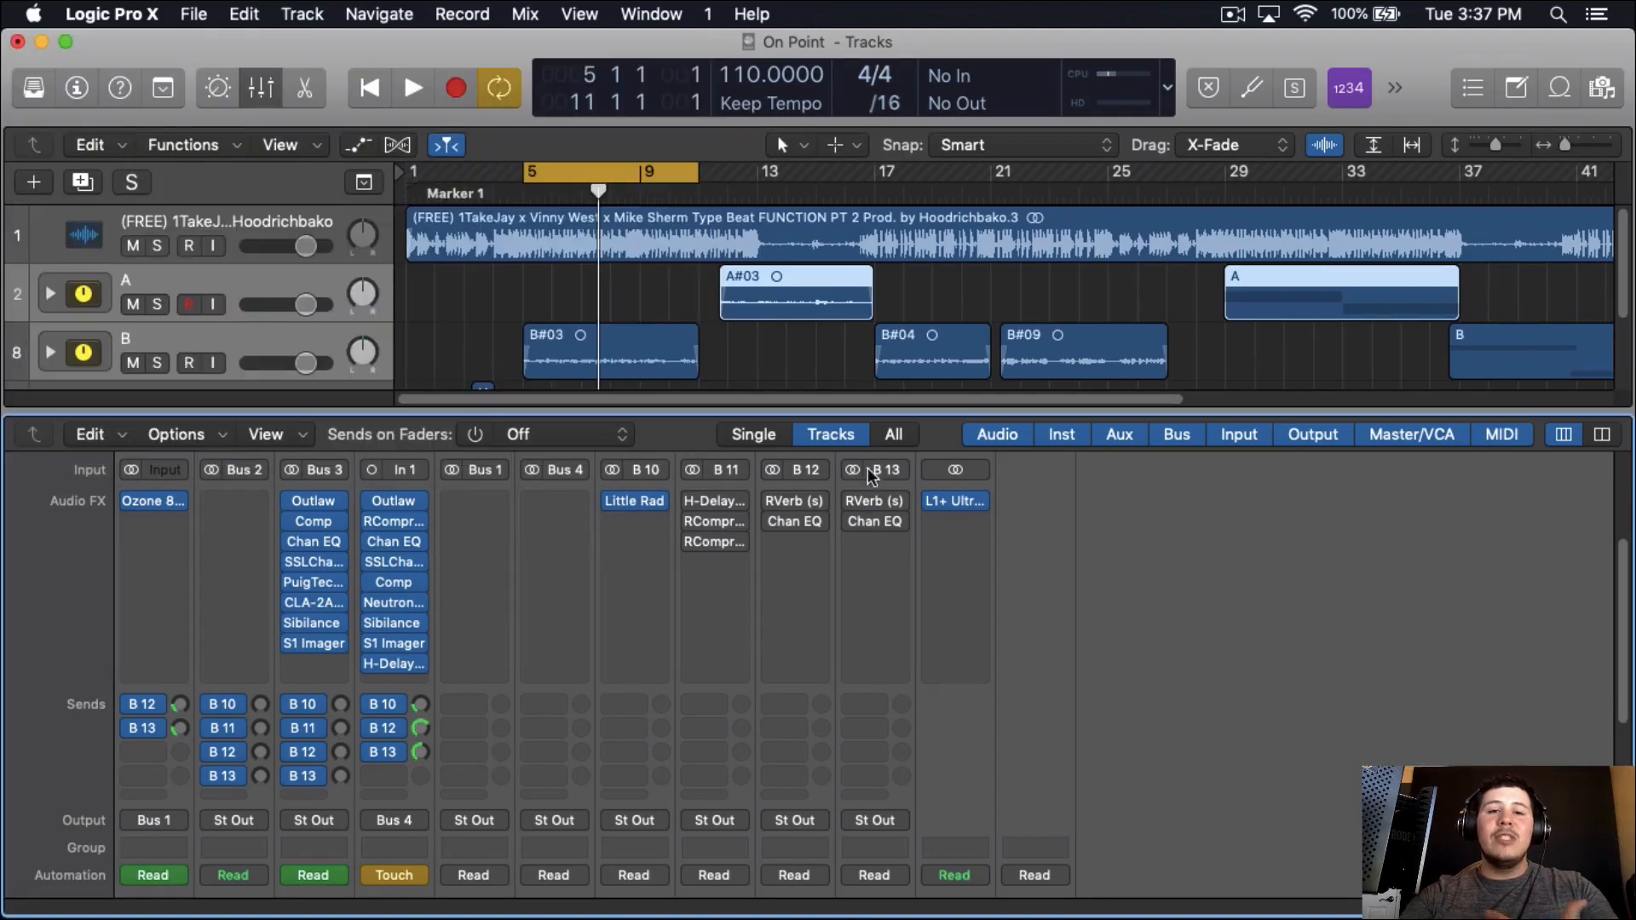
{"action": "left_click", "coordinate": [660, 506]}
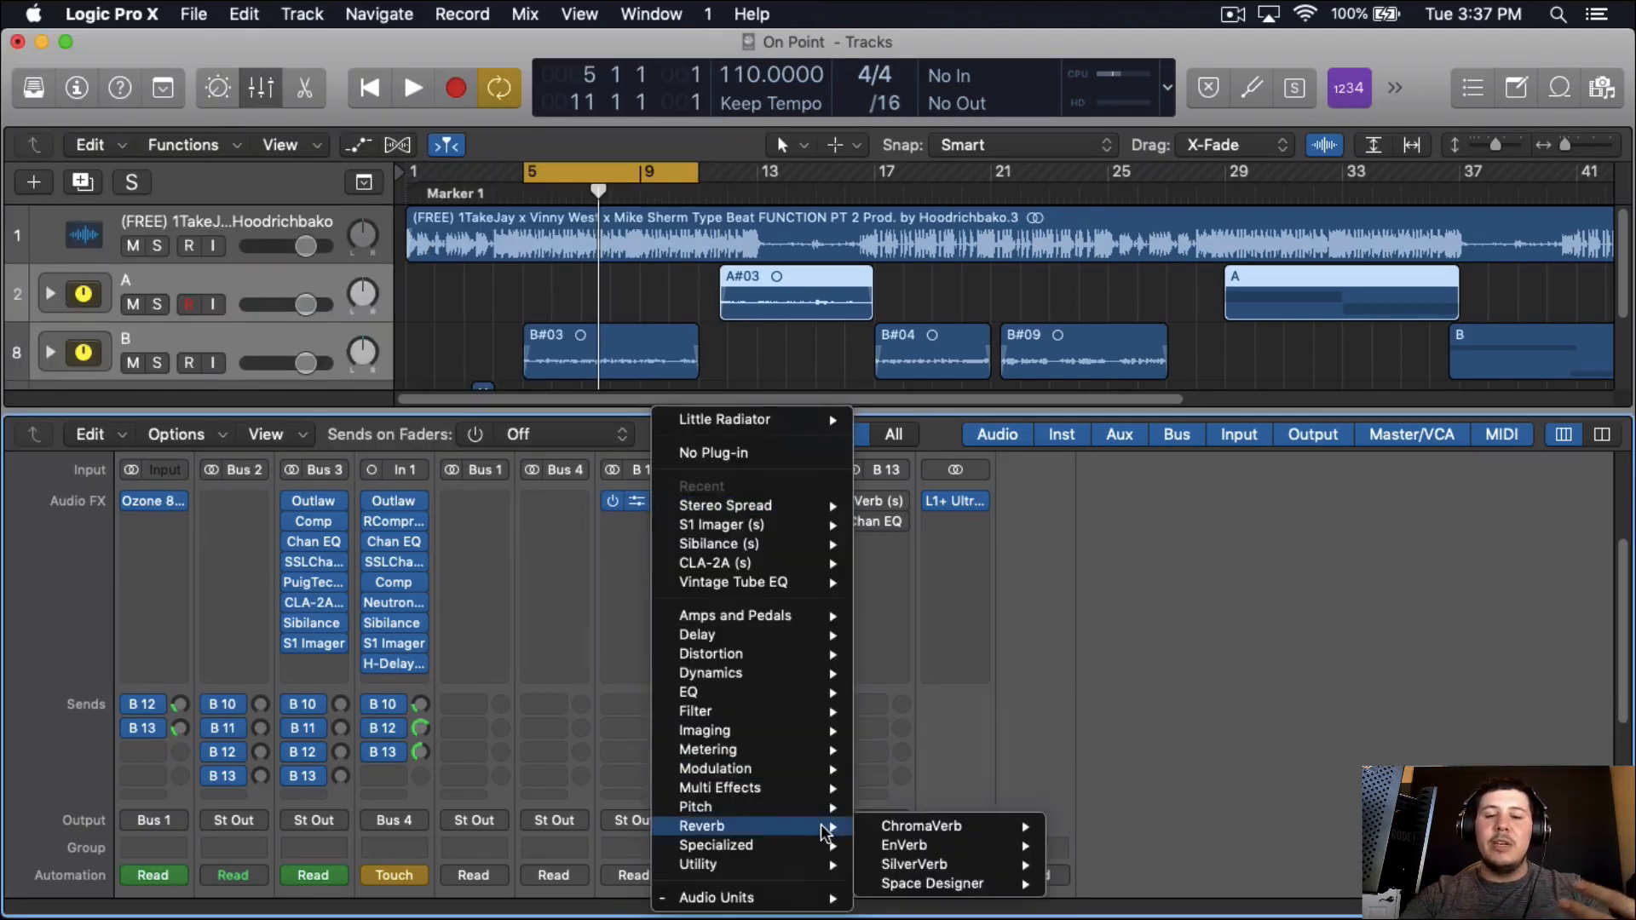
{"action": "mouse_move", "coordinate": [798, 901]}
{"action": "mouse_move", "coordinate": [965, 840]}
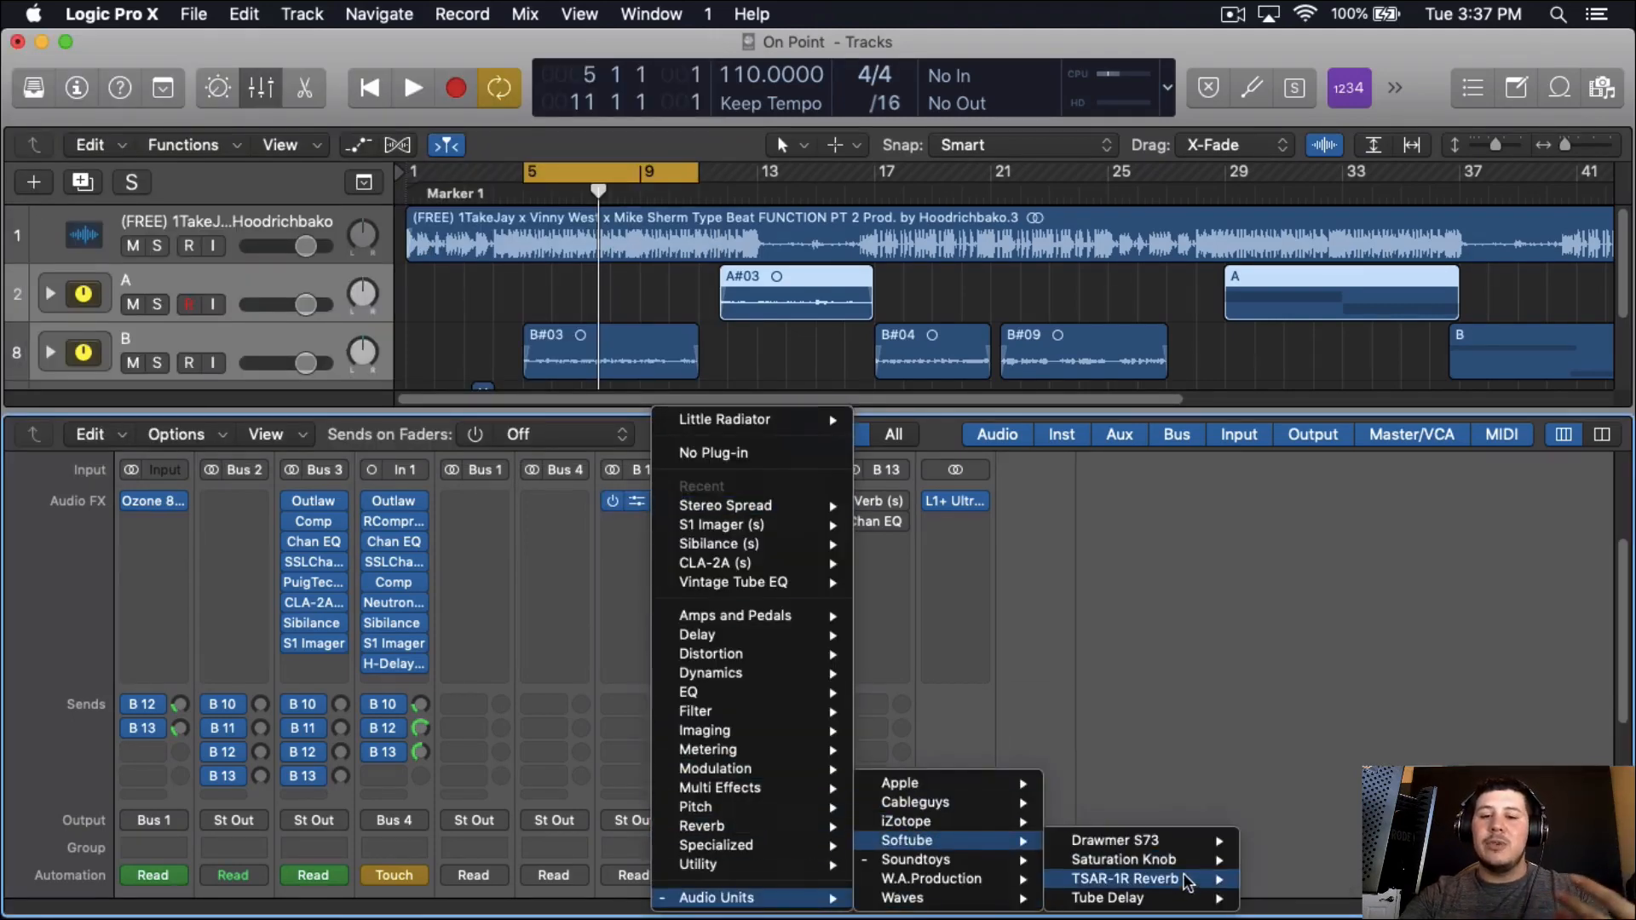
{"action": "mouse_move", "coordinate": [1193, 863]}
{"action": "left_click", "coordinate": [1292, 862]}
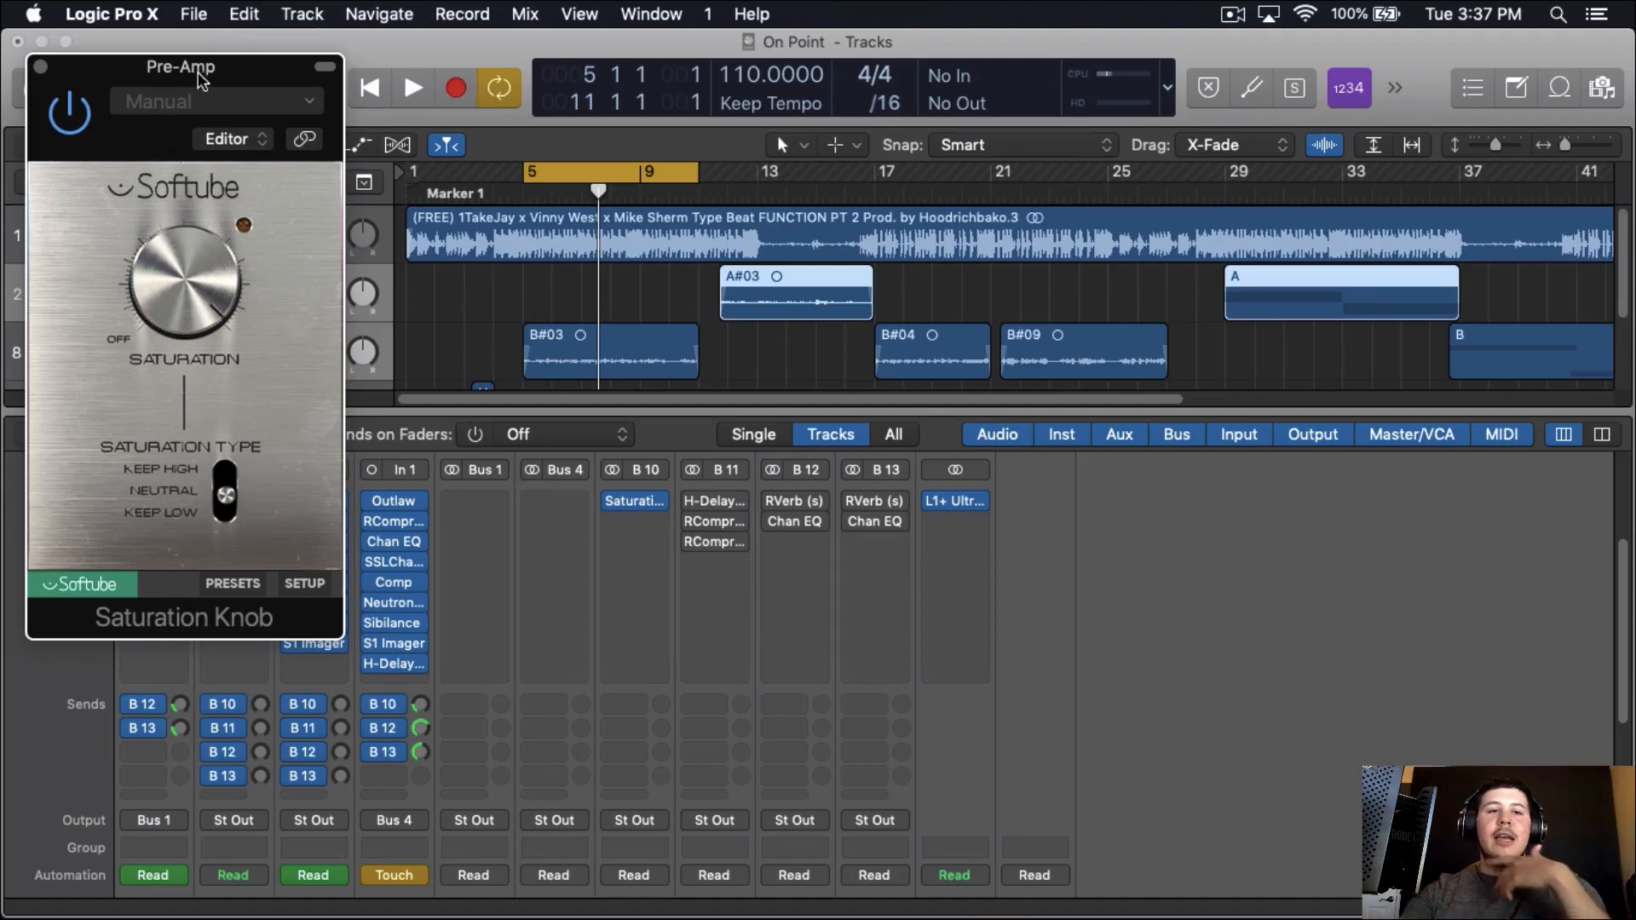
{"action": "left_click_drag", "start_coordinate": [181, 66], "coordinate": [822, 42]}
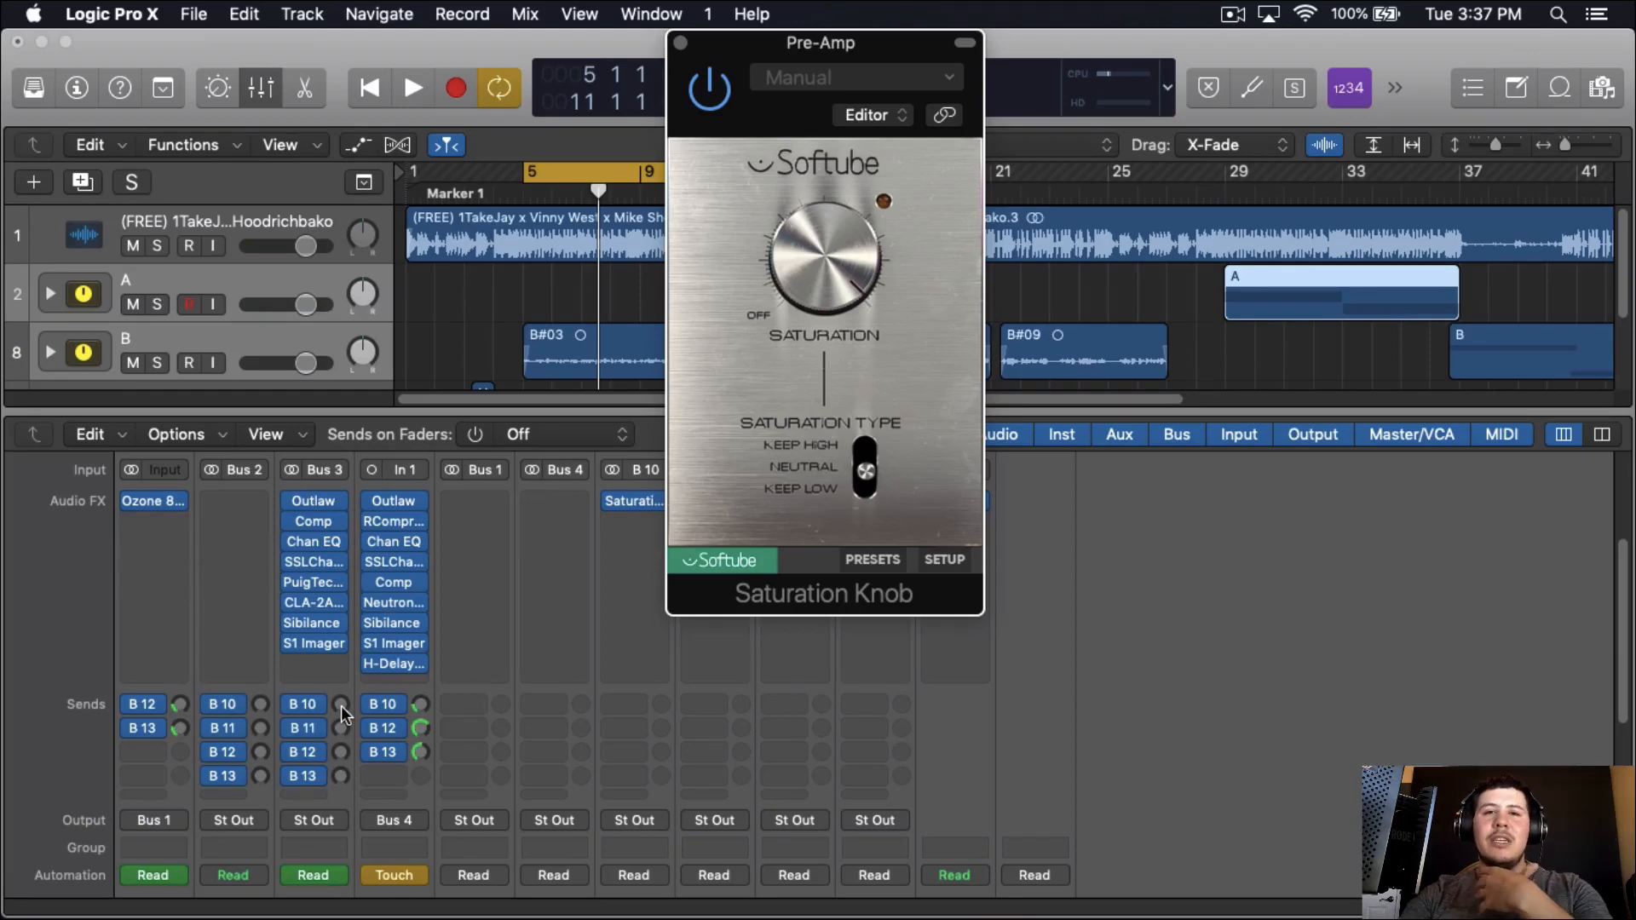
During playback, compare the Saturation Knob bypassed and active, set the B channel's Bus 10 send to about -27.7 dB, and close the plug-in.
{"action": "key", "text": "space"}
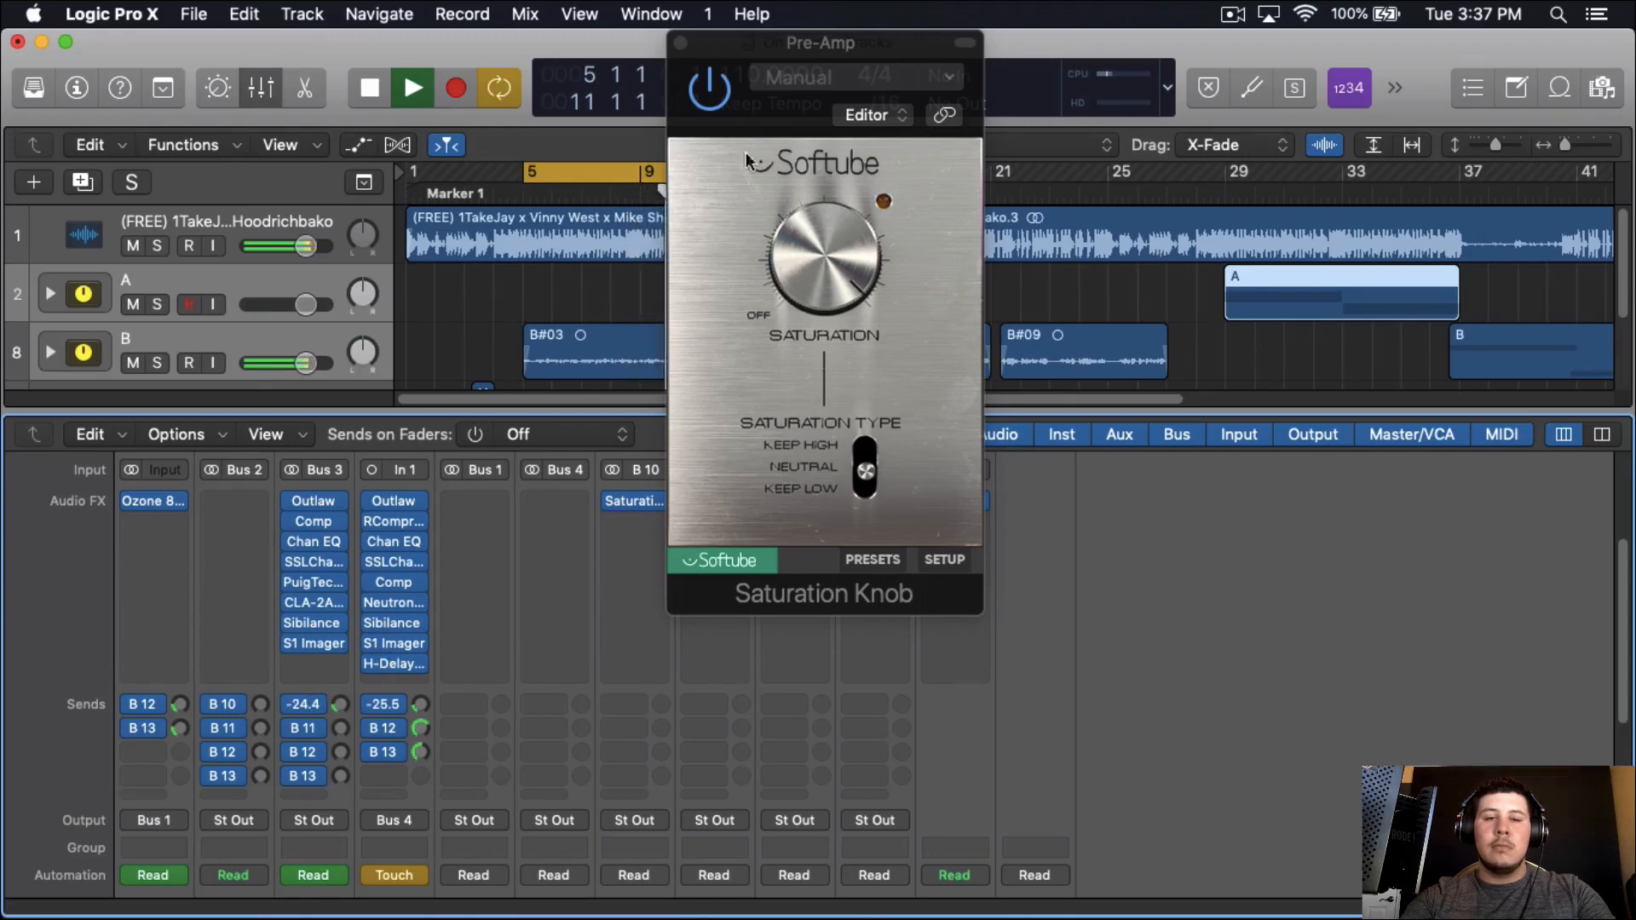
{"action": "left_click", "coordinate": [706, 89]}
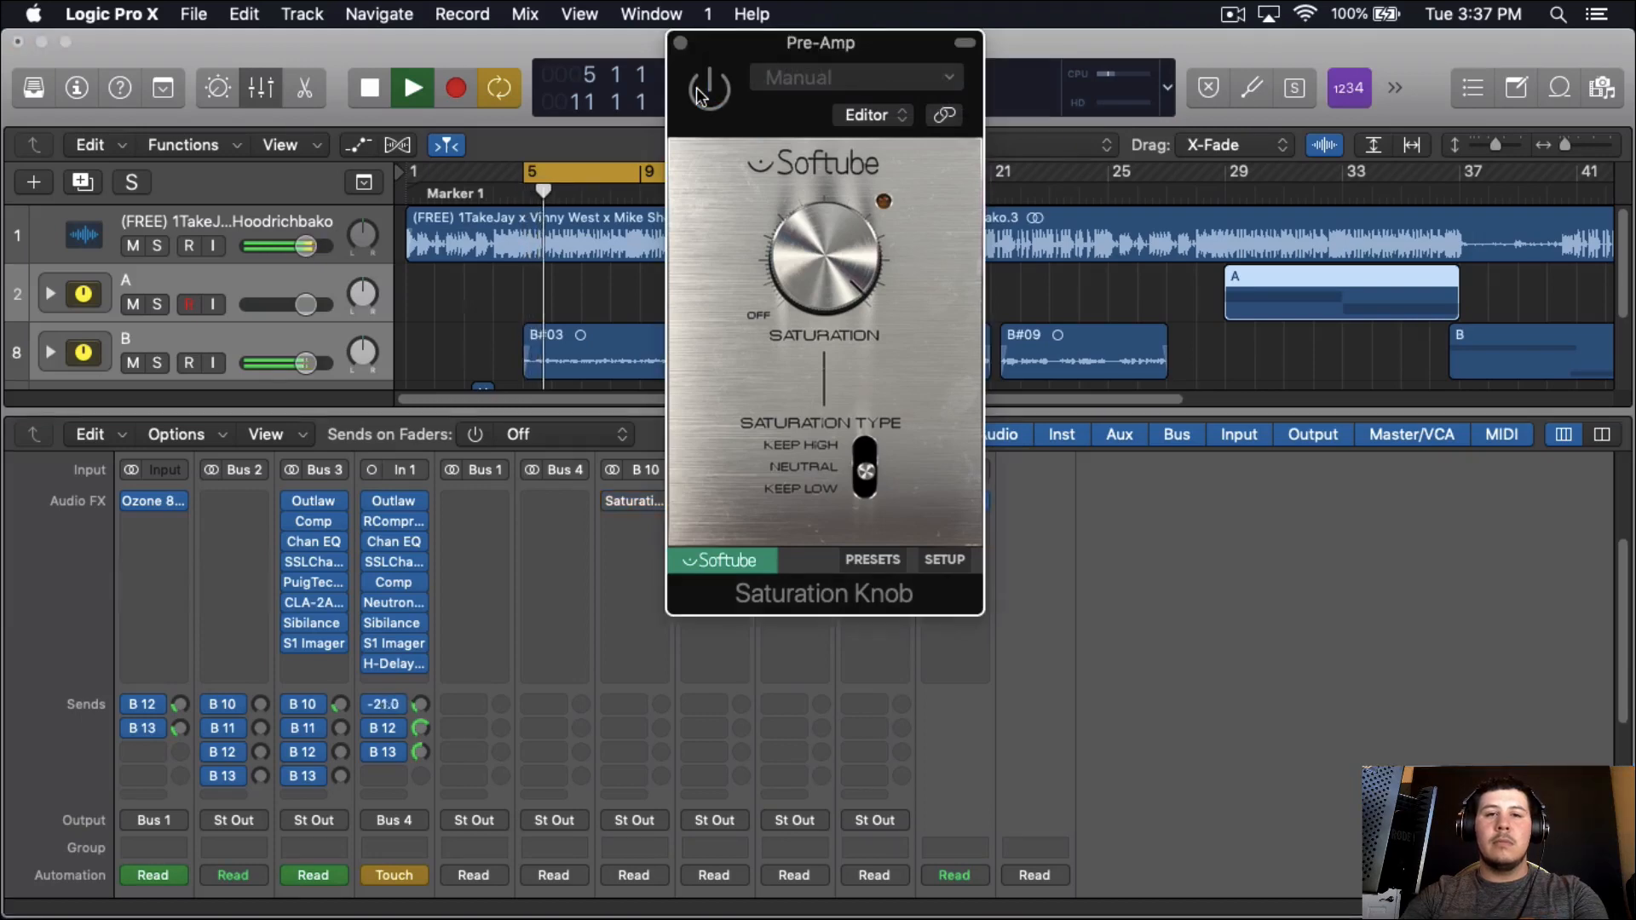
{"action": "left_click", "coordinate": [705, 89]}
{"action": "mouse_move", "coordinate": [337, 607]}
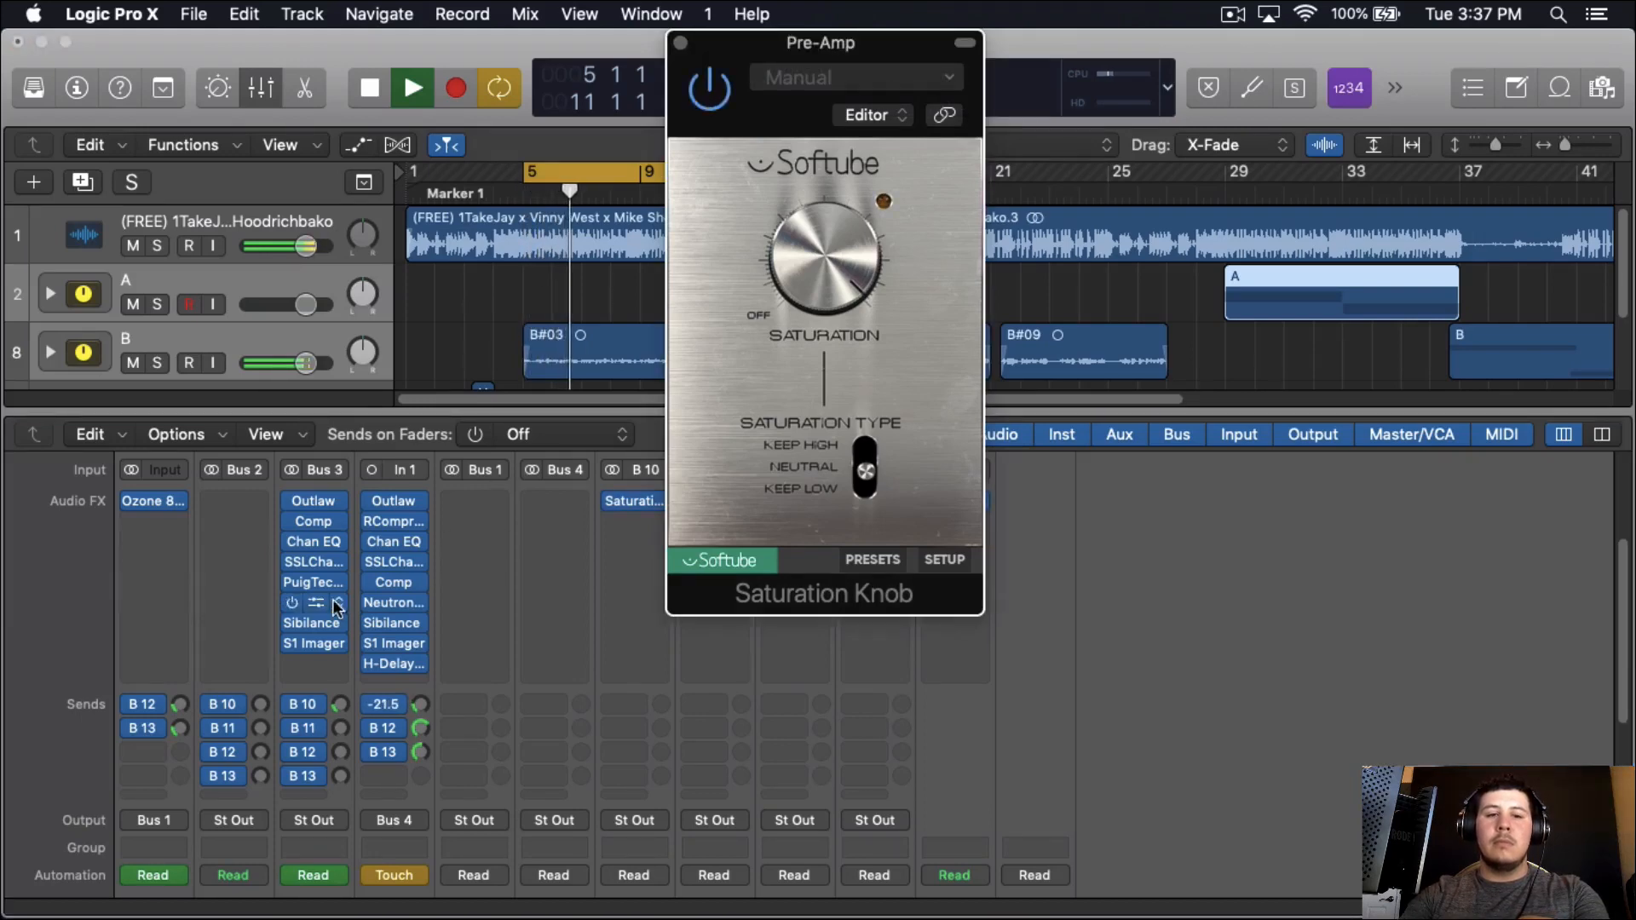
{"action": "left_click", "coordinate": [331, 706]}
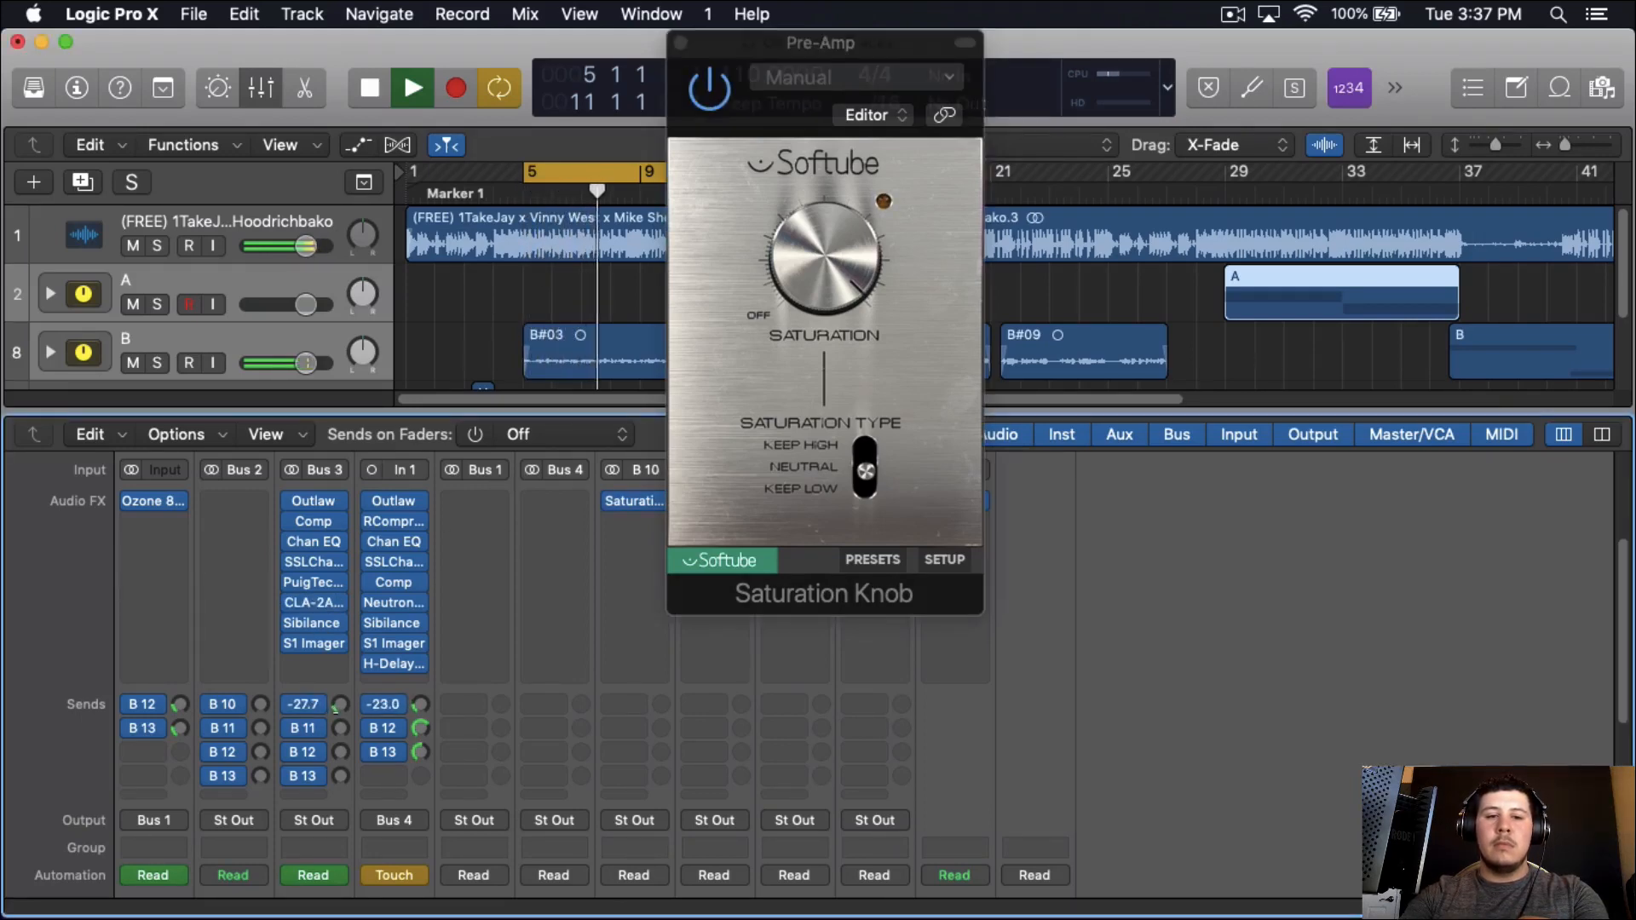
{"action": "key", "text": "space"}
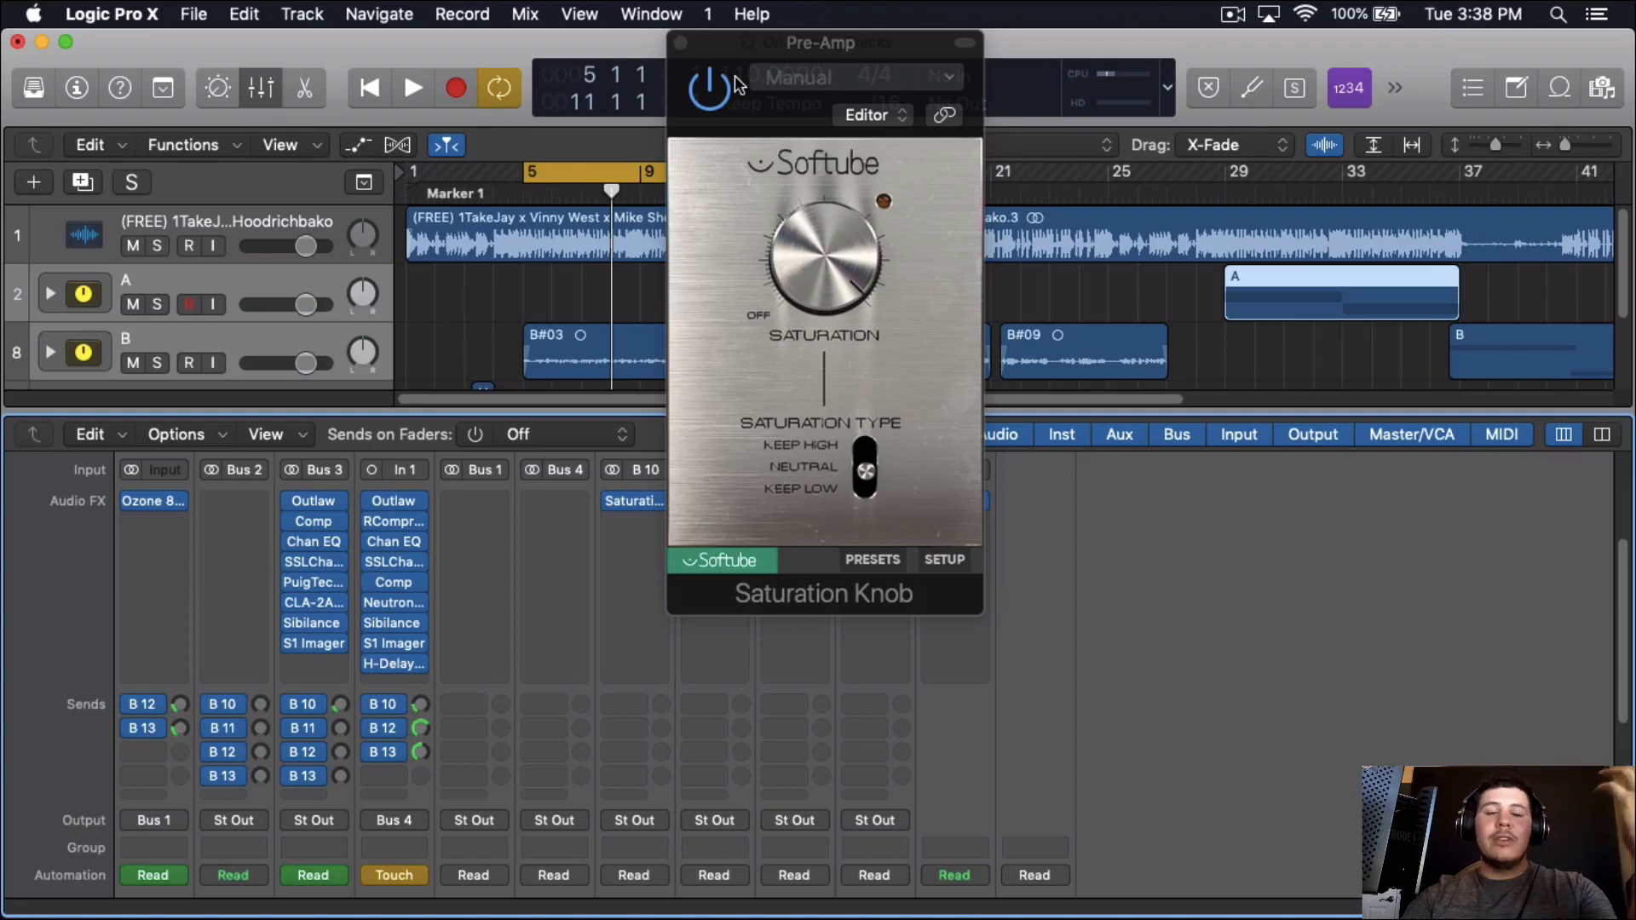
{"action": "left_click", "coordinate": [681, 42]}
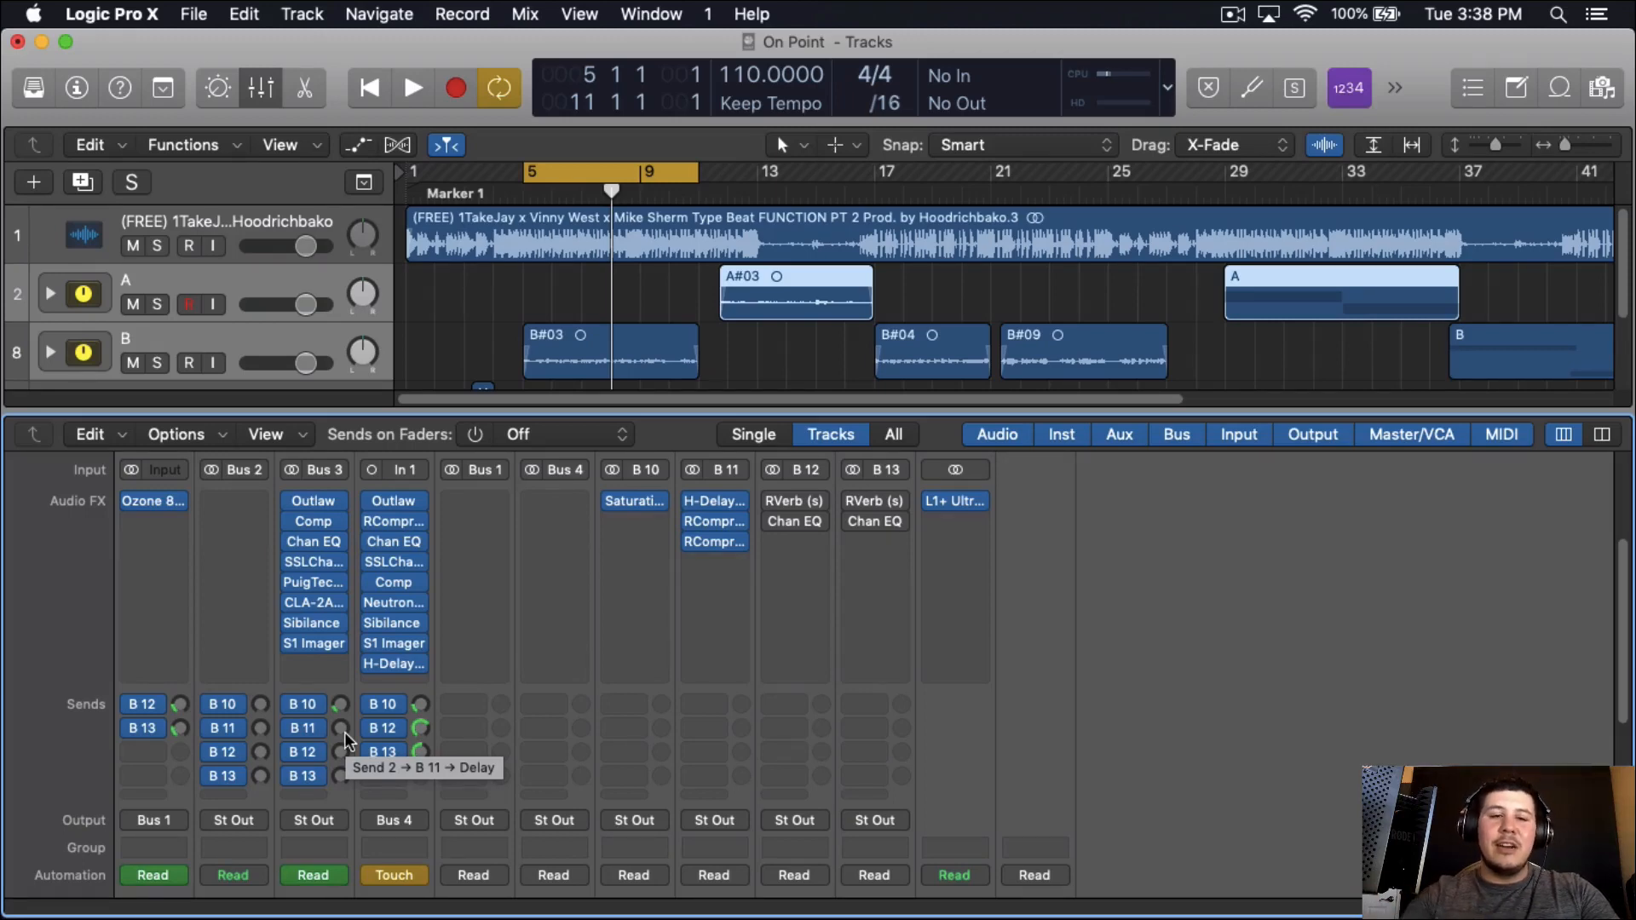
During playback, set the B channel's Bus 11 Delay send to about -25.8 dB.
{"action": "key", "text": "space"}
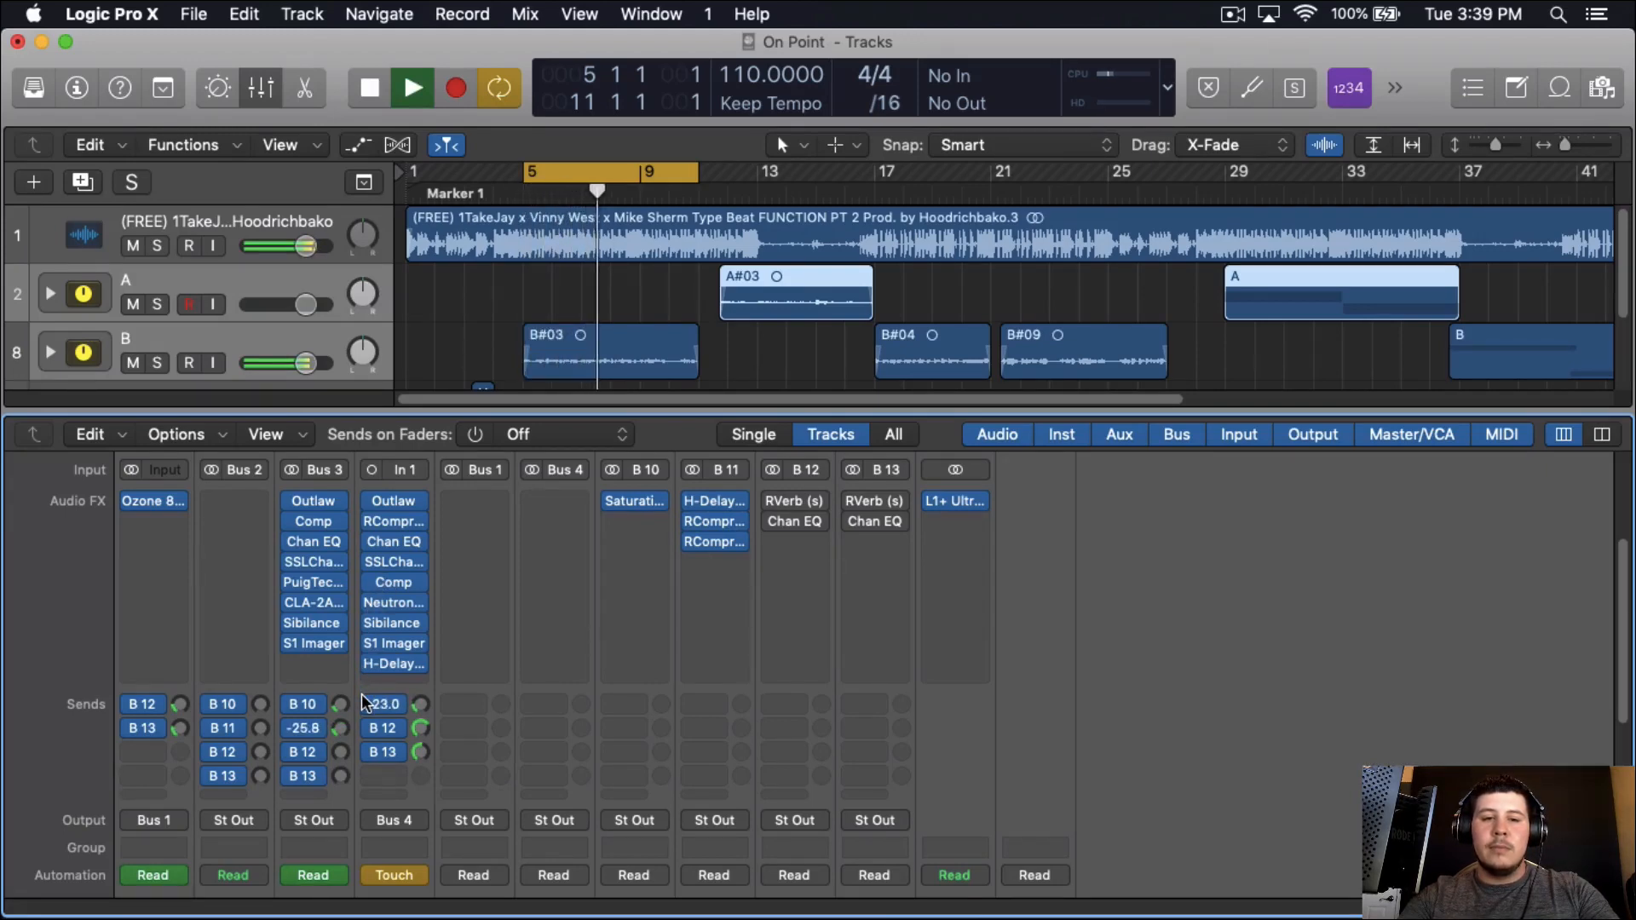
{"action": "scroll", "coordinate": [349, 767], "scroll_direction": "down", "scroll_amount": 5}
{"action": "scroll", "coordinate": [326, 690], "scroll_direction": "up", "scroll_amount": 5}
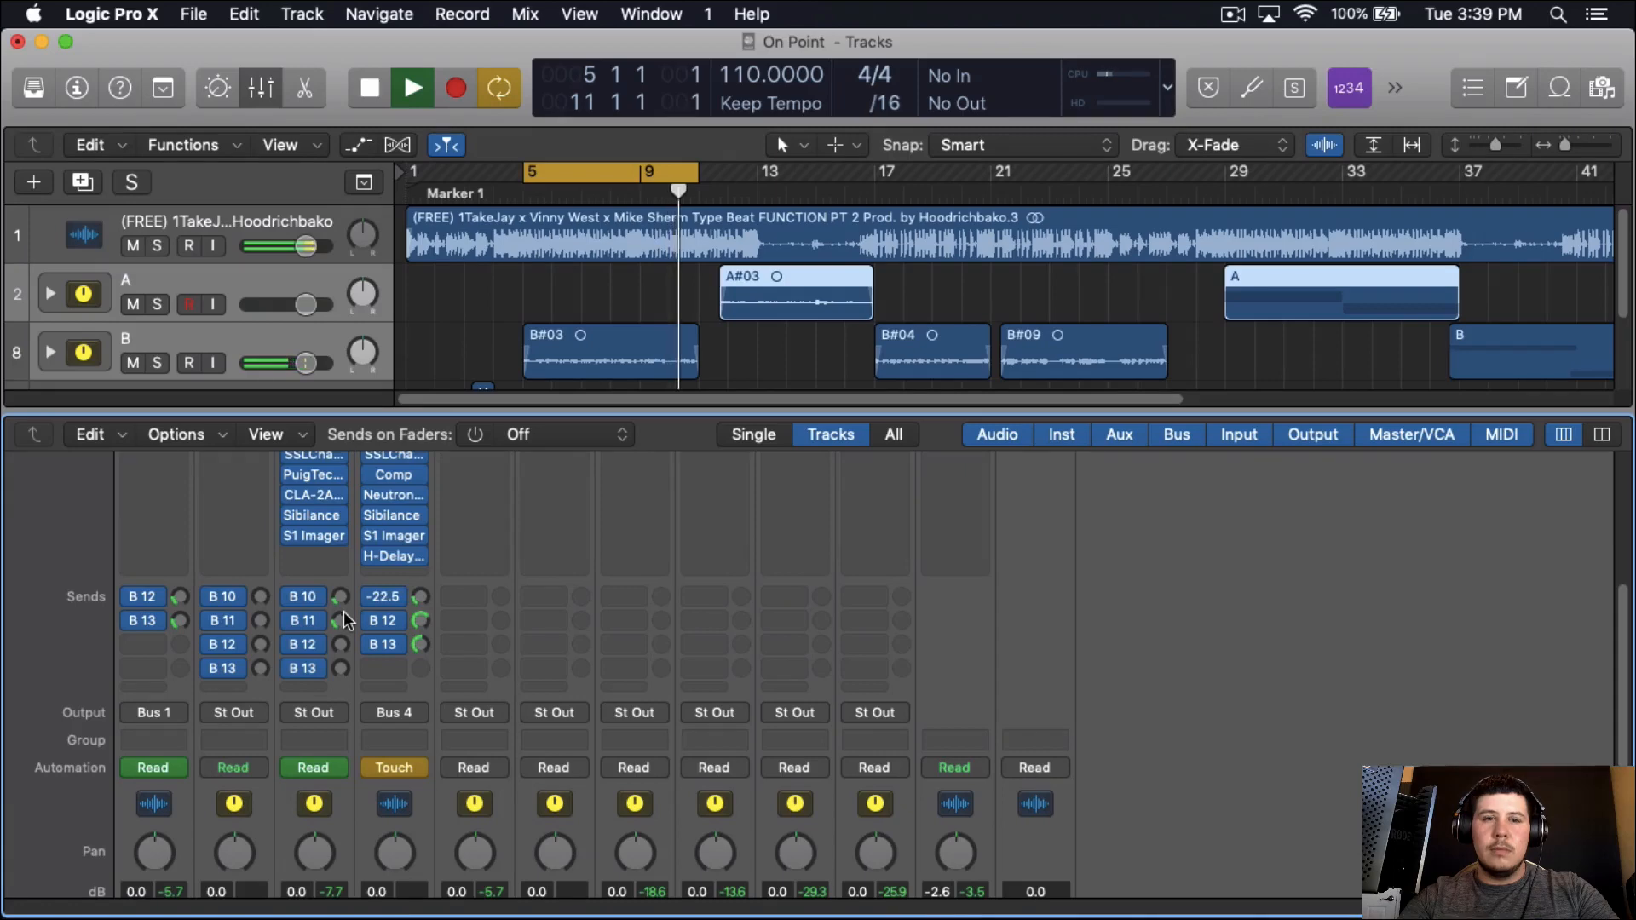
{"action": "key", "text": "space"}
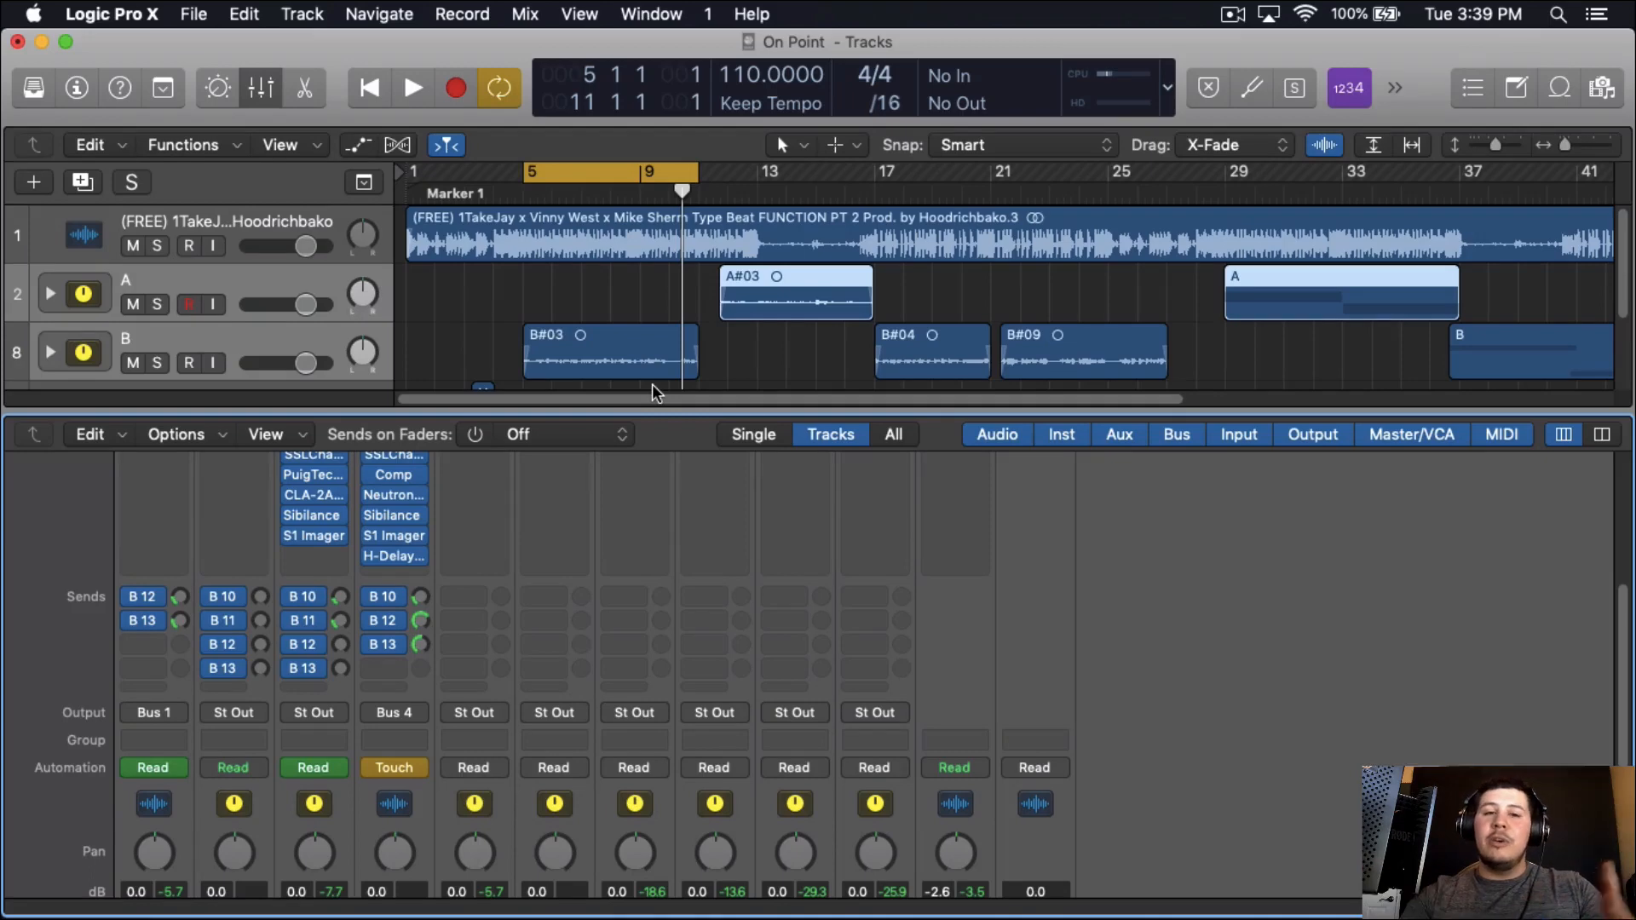
{"action": "scroll", "coordinate": [600, 560], "scroll_direction": "up", "scroll_amount": 10}
{"action": "scroll", "coordinate": [497, 615], "scroll_direction": "down", "scroll_amount": 8}
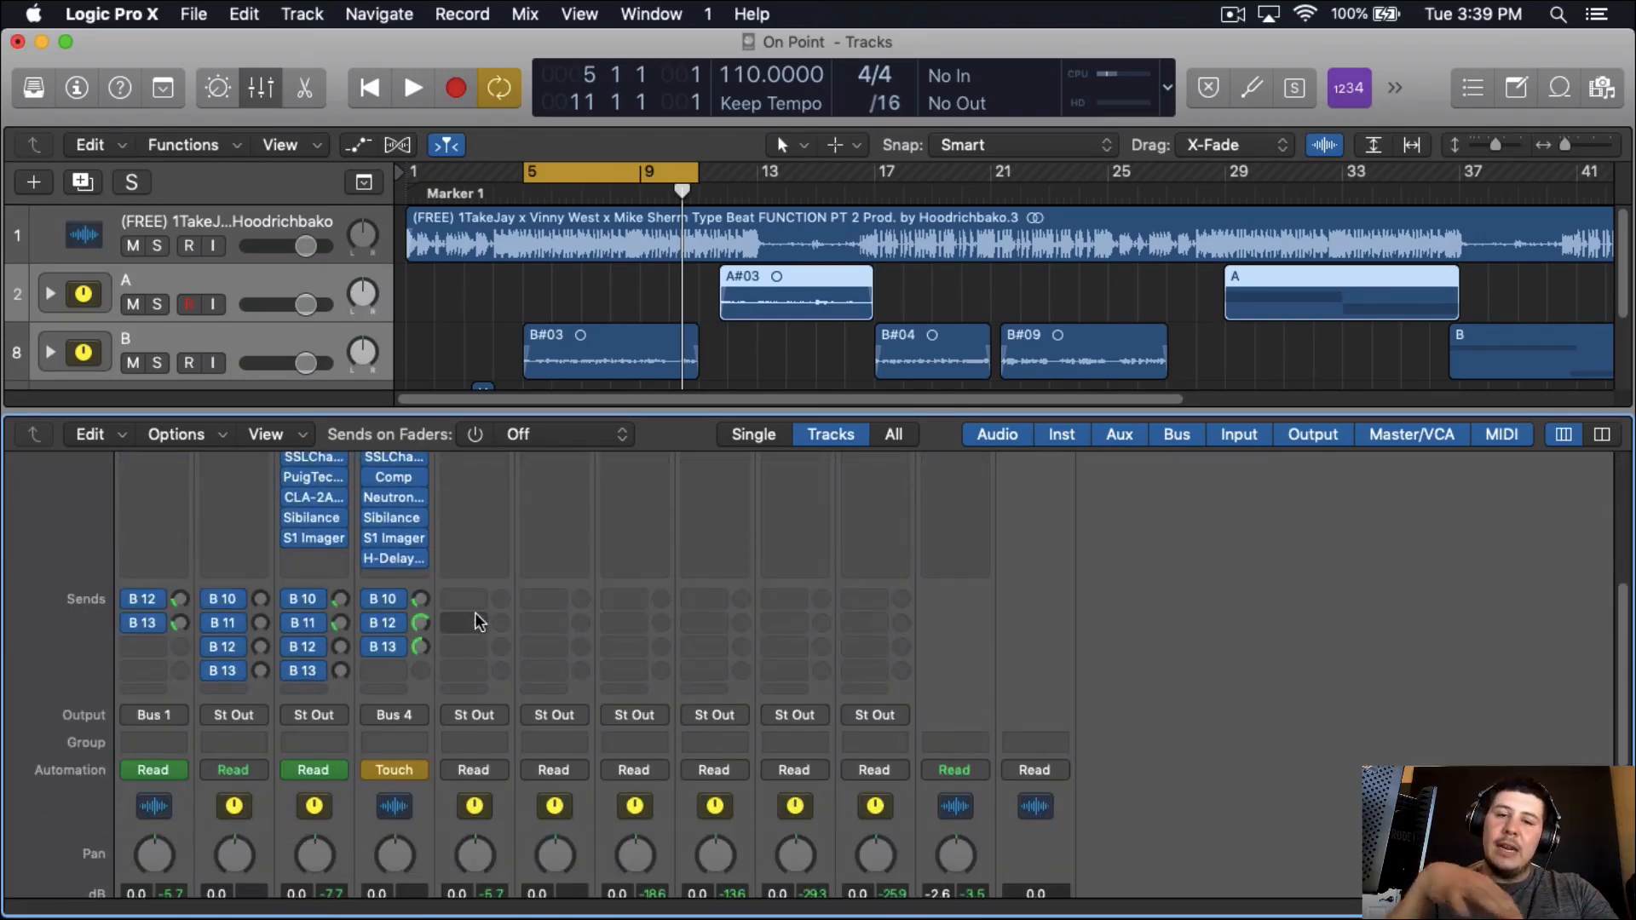
{"action": "scroll", "coordinate": [477, 613], "scroll_direction": "up", "scroll_amount": 10}
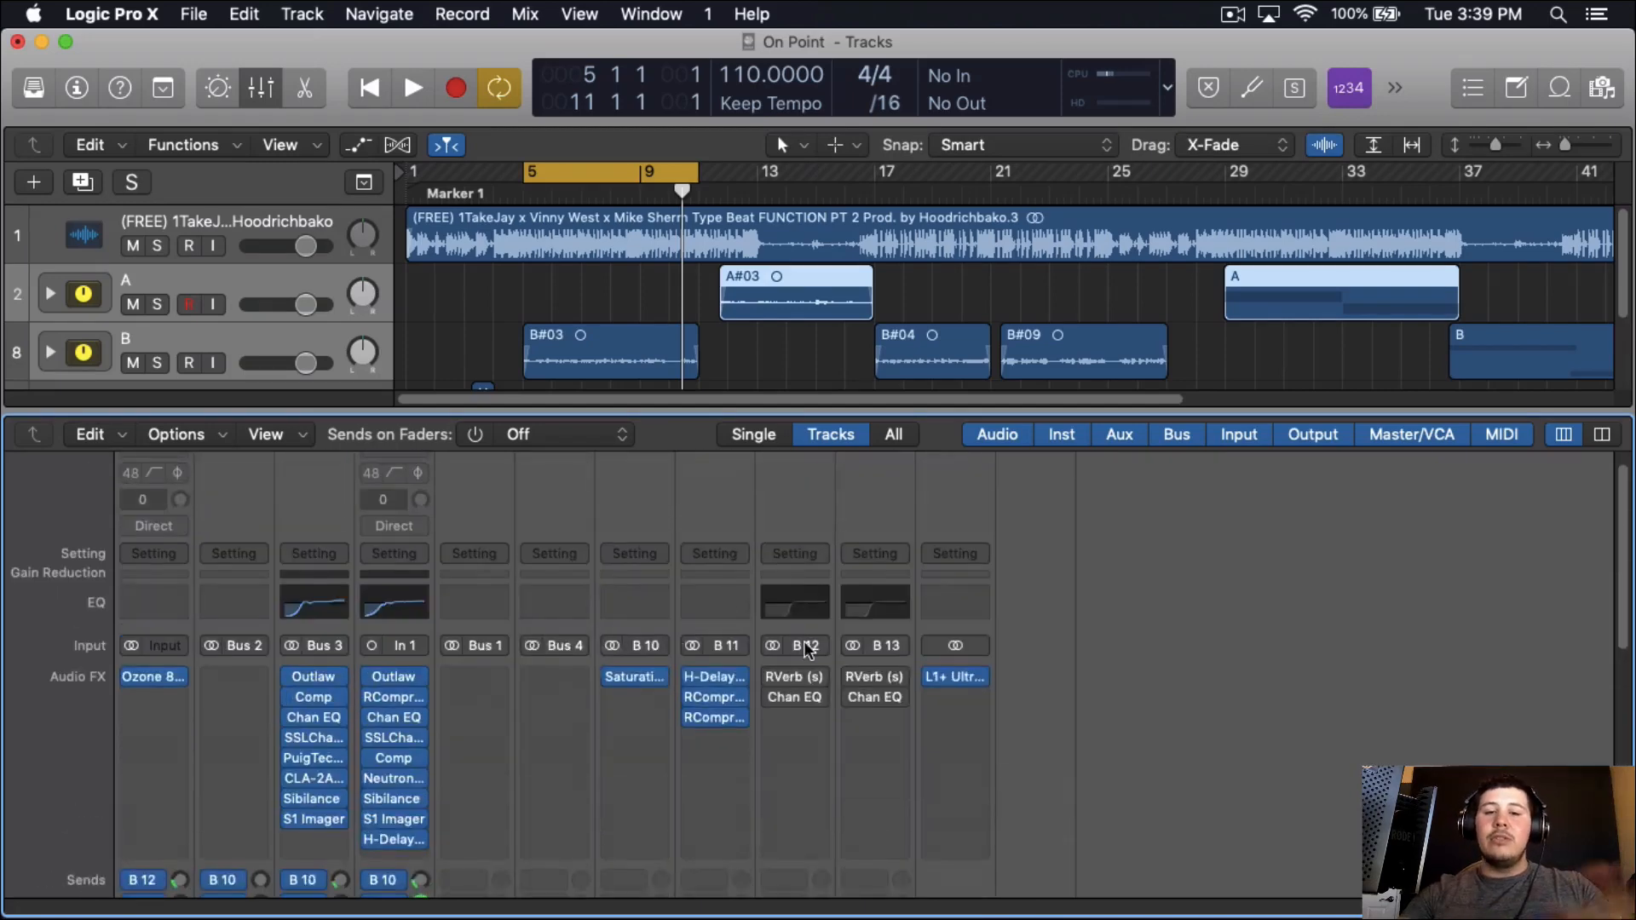
Enable the RVerb and Channel EQ plug-ins on the Reverb and Hall Reverb channels, and review the Medium Hall and Vocal Plate reverb settings.
{"action": "left_click_drag", "start_coordinate": [852, 677], "coordinate": [856, 691]}
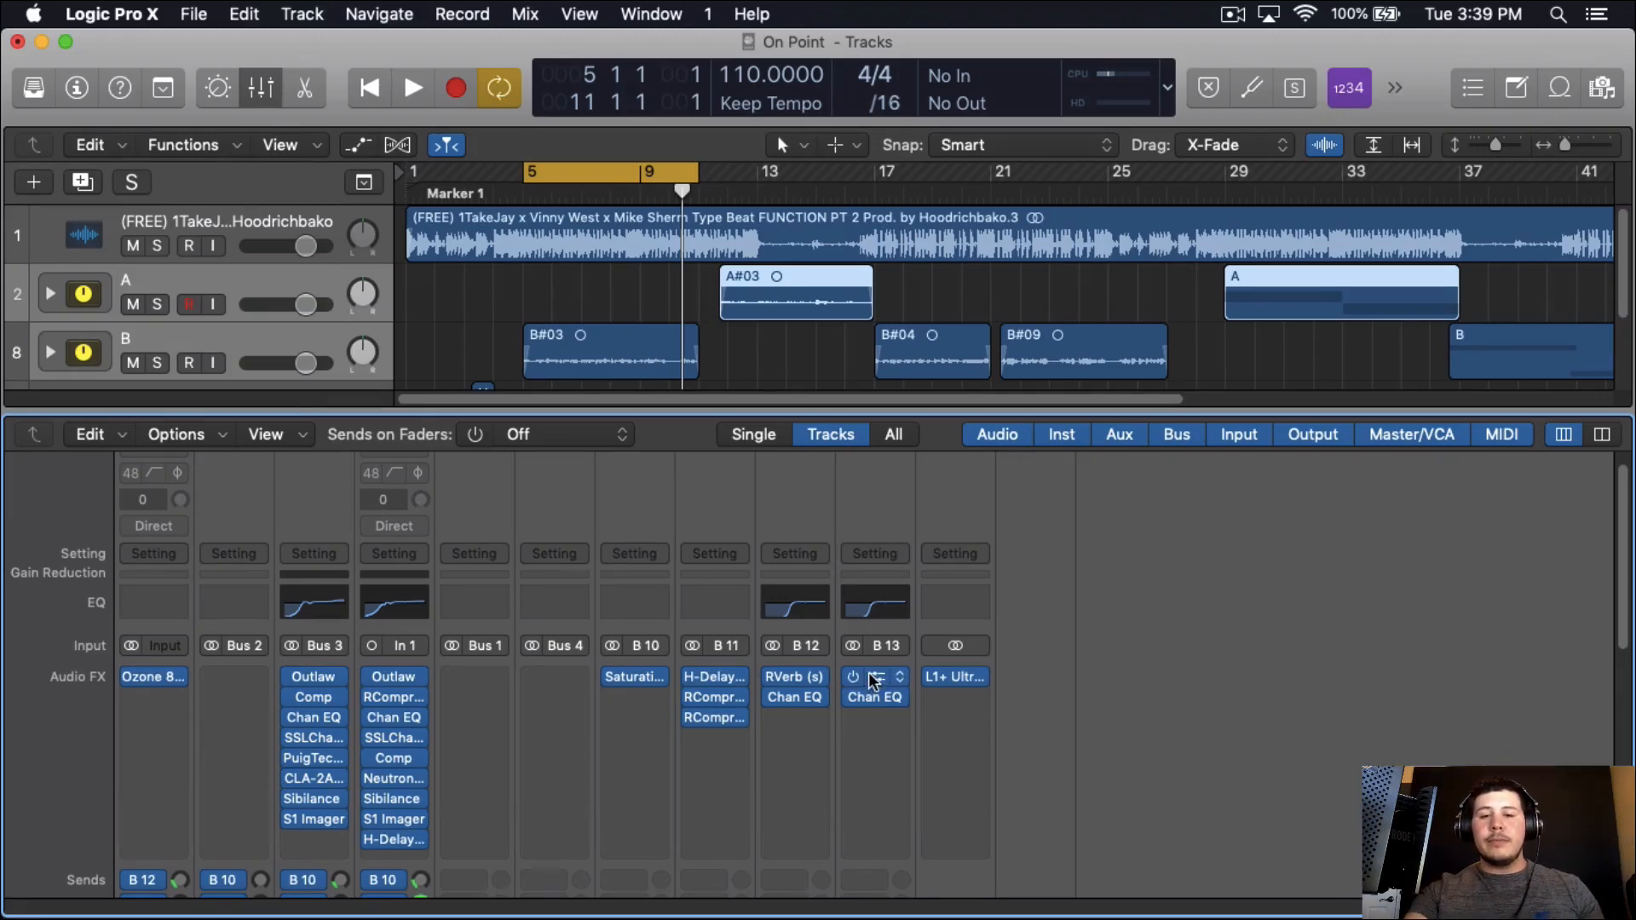
{"action": "left_click", "coordinate": [871, 676]}
{"action": "left_click", "coordinate": [328, 103]}
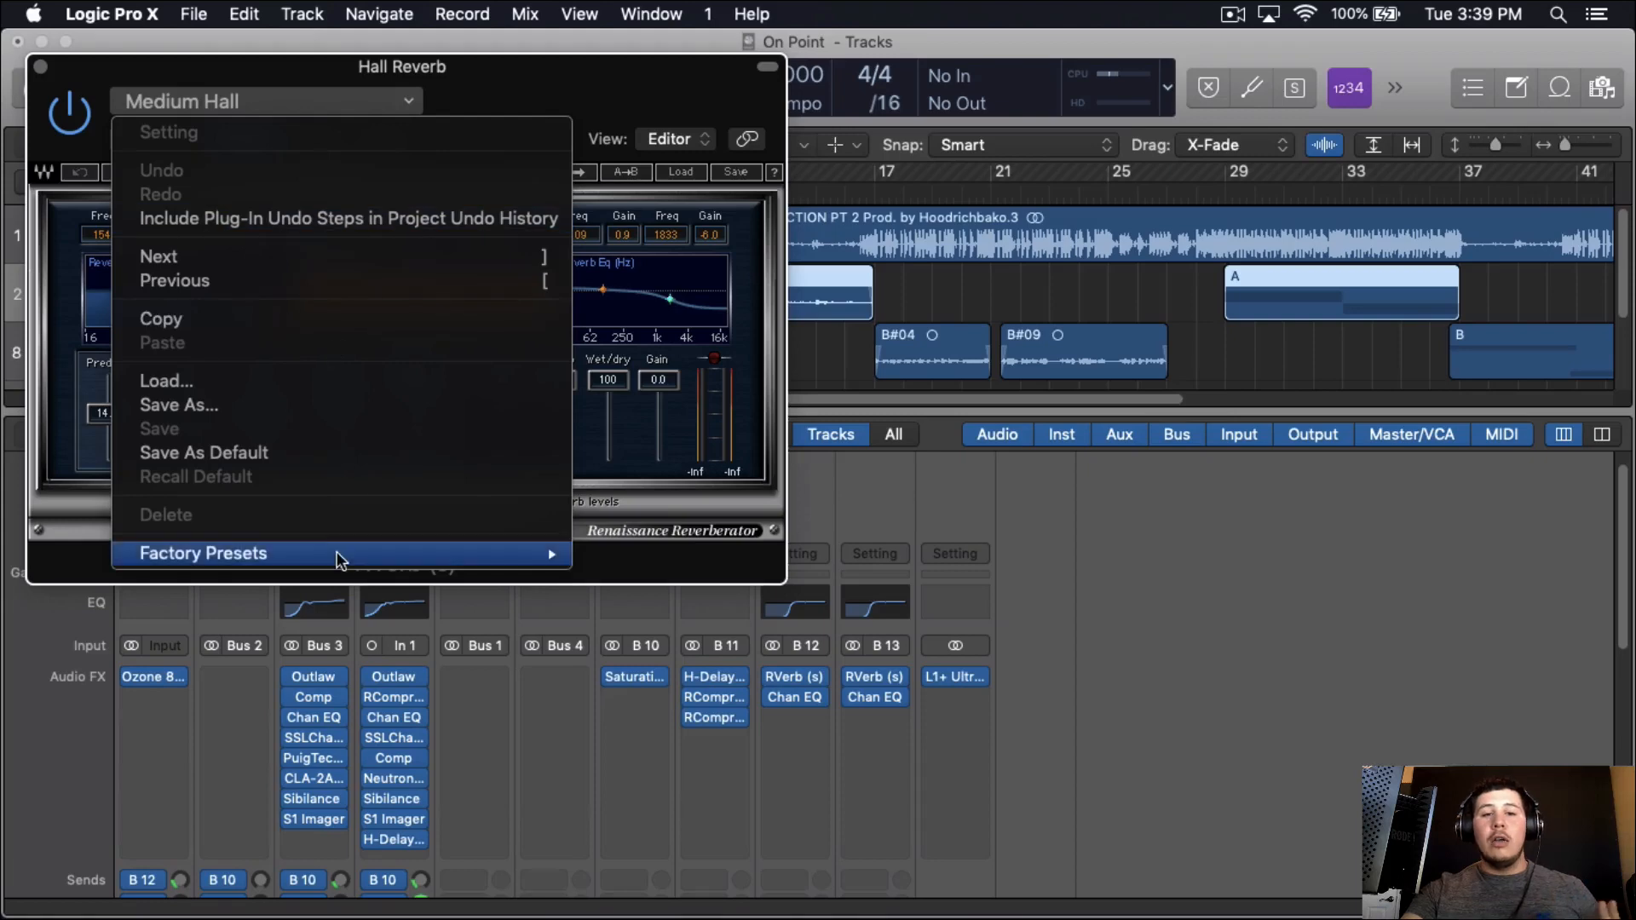
{"action": "left_click", "coordinate": [519, 68]}
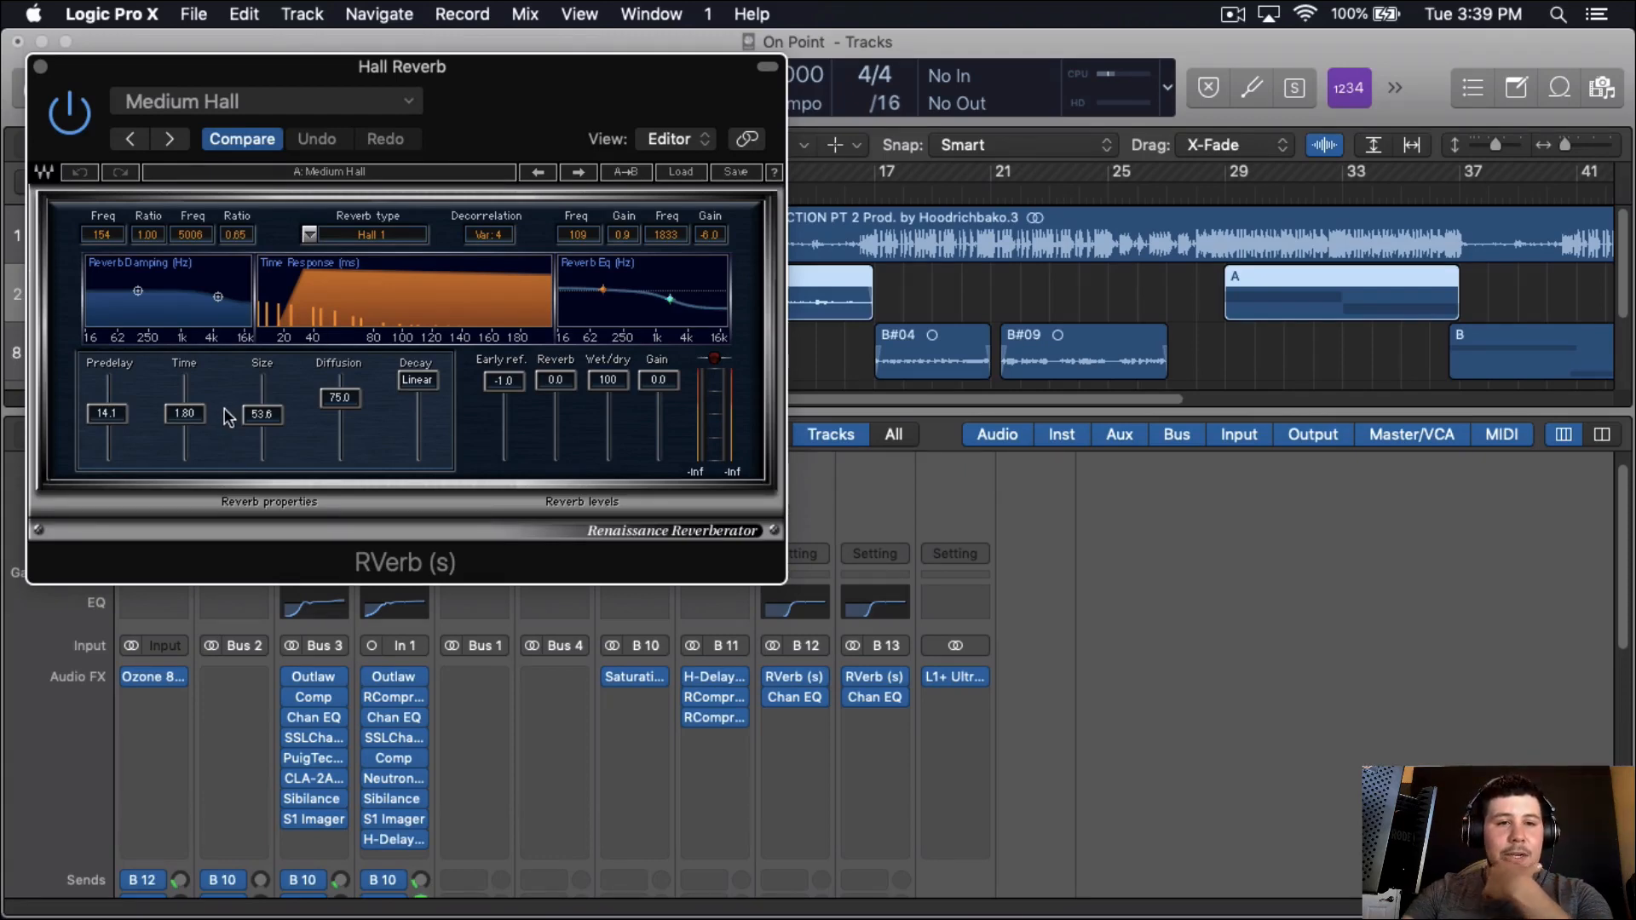
{"action": "left_click", "coordinate": [872, 674]}
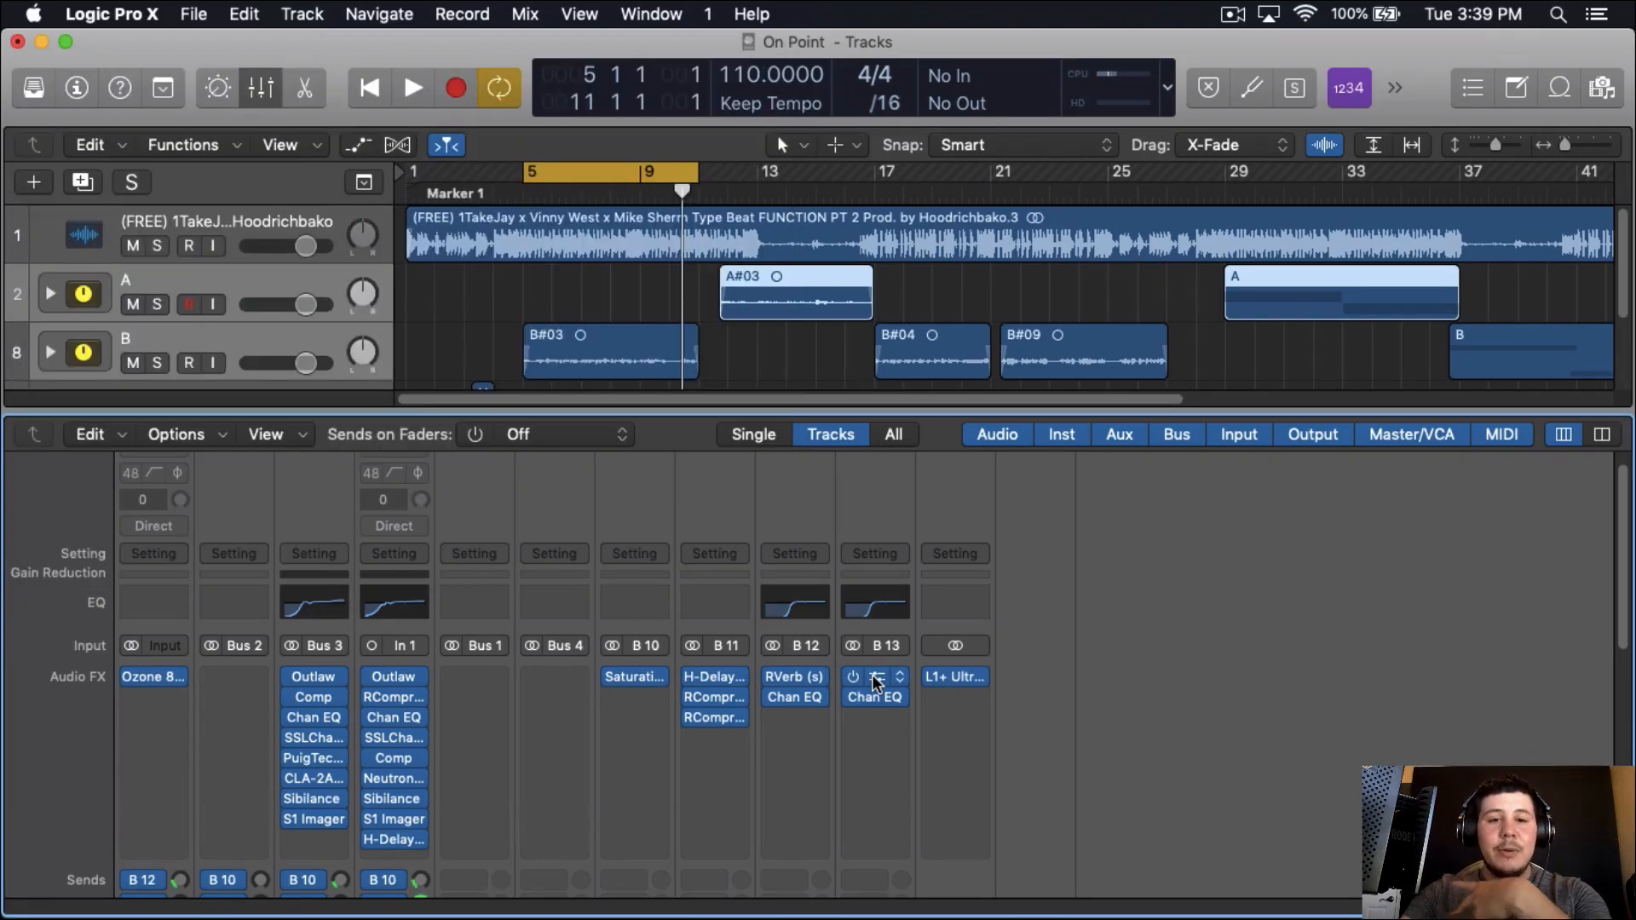
{"action": "left_click", "coordinate": [796, 677]}
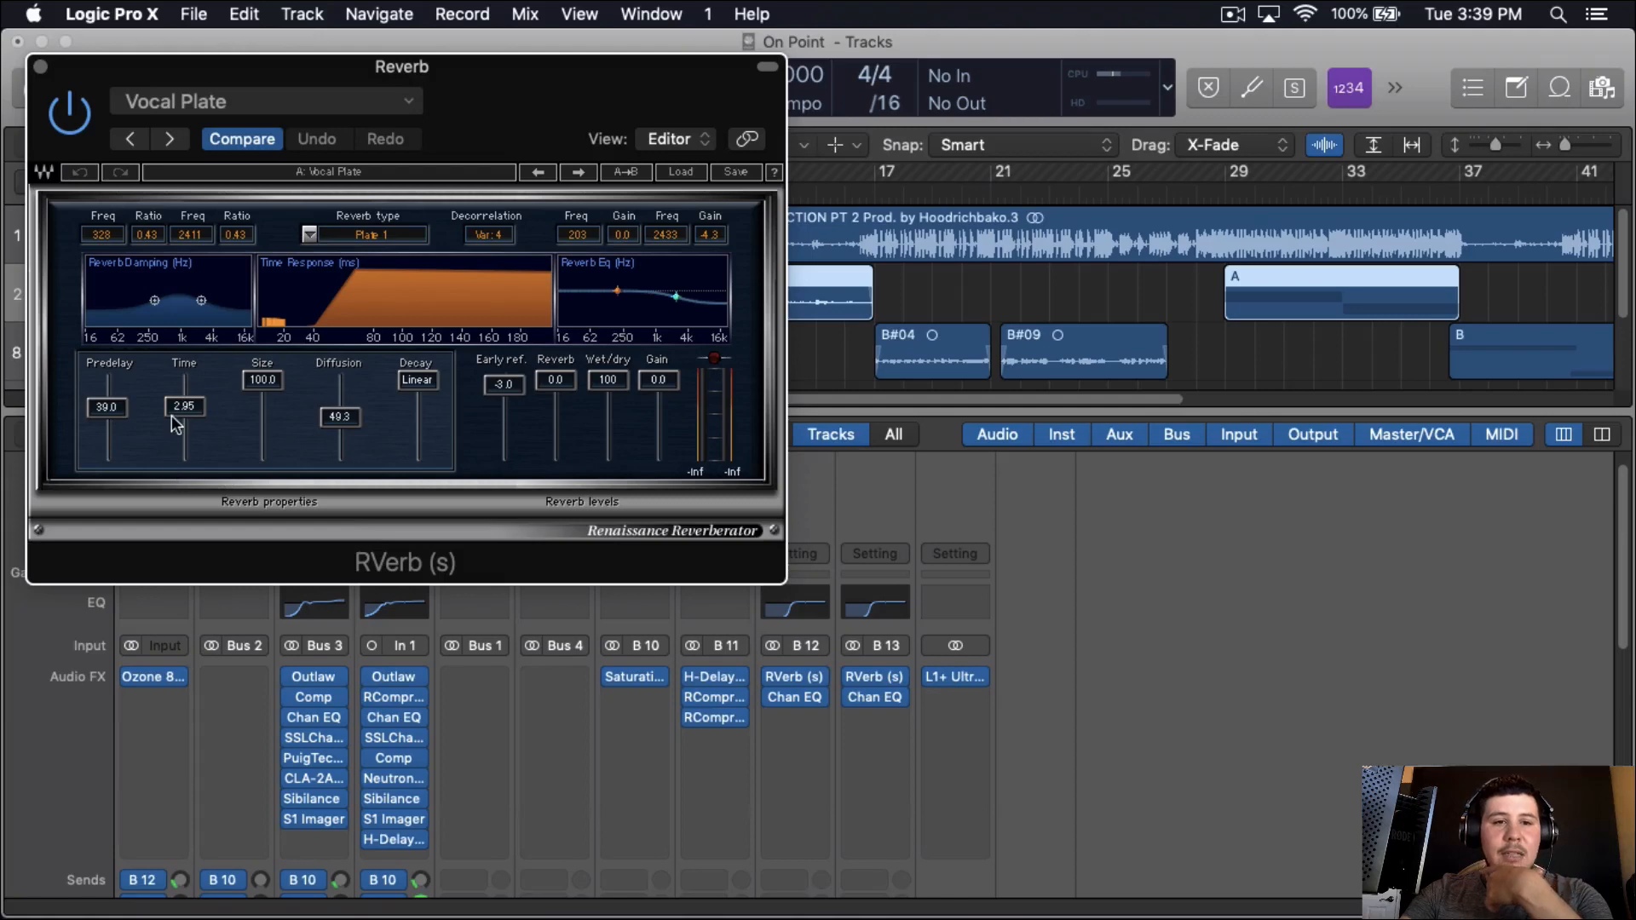
{"action": "left_click", "coordinate": [40, 66]}
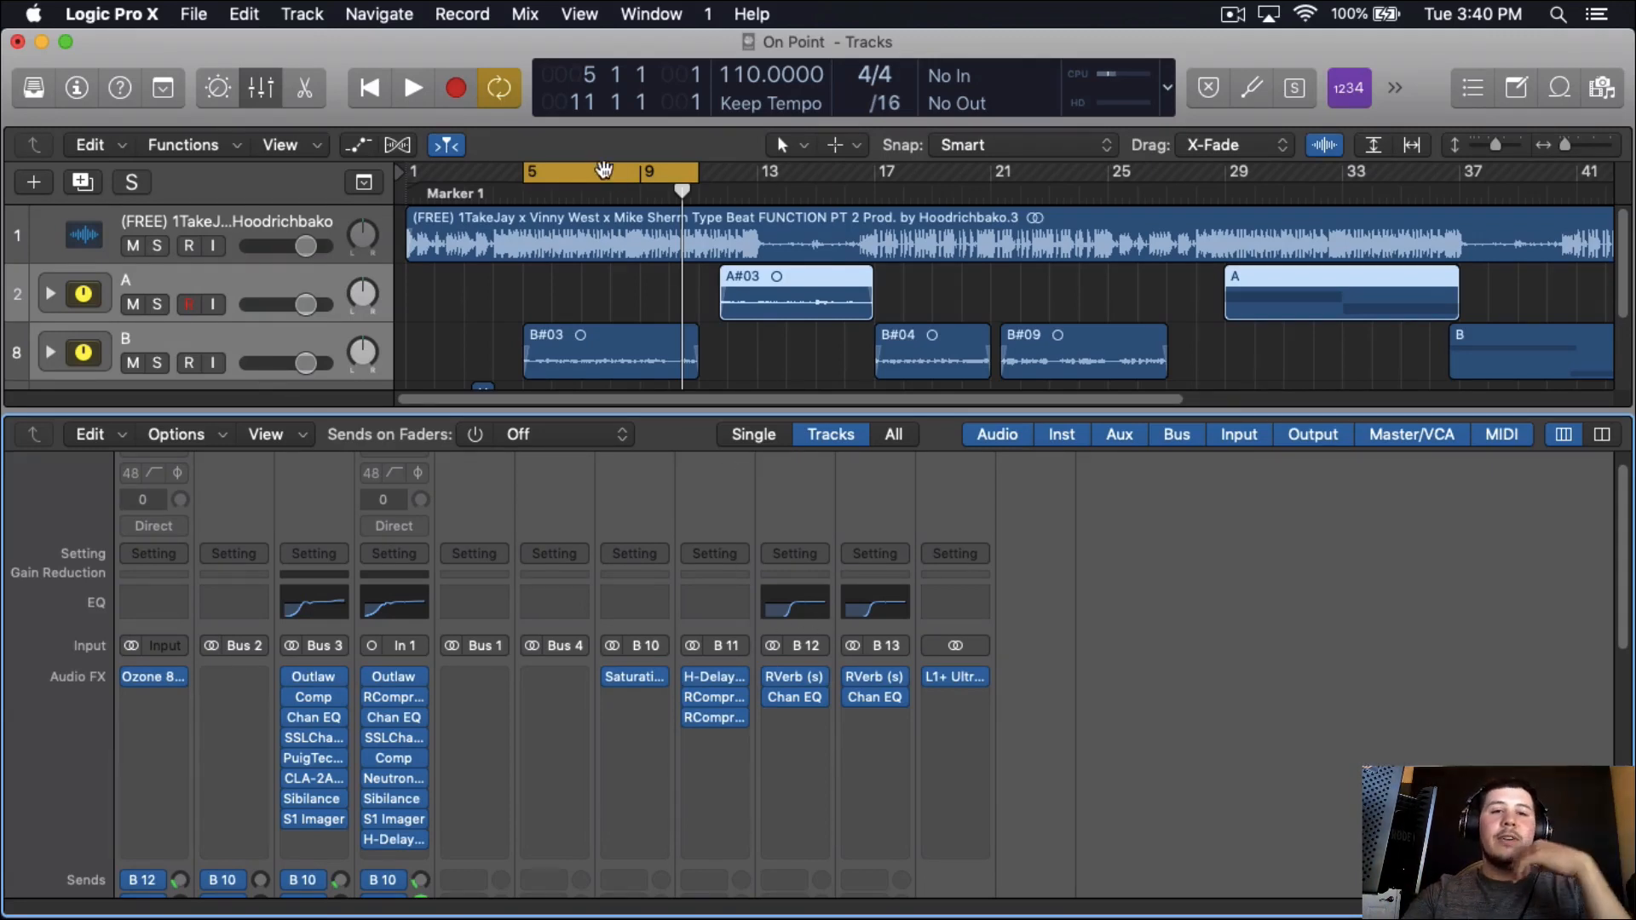
Move the cycle range to the second B section and extend it to cover bars 17 to 27.
{"action": "left_click_drag", "start_coordinate": [591, 175], "coordinate": [943, 196]}
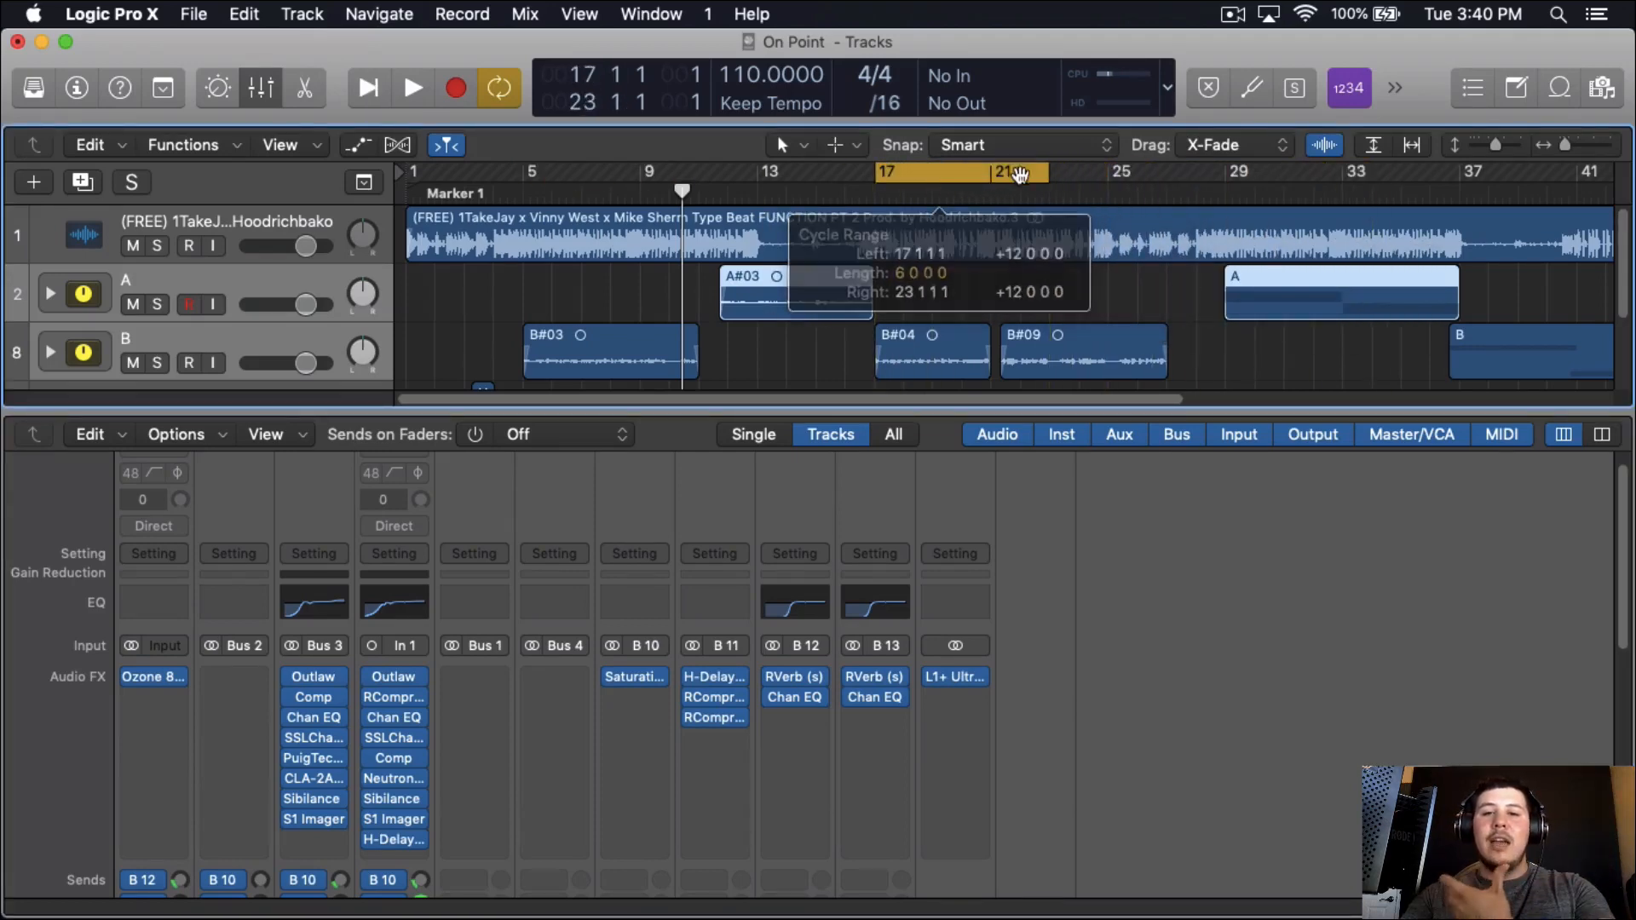
{"action": "left_click_drag", "start_coordinate": [1051, 175], "coordinate": [1164, 270]}
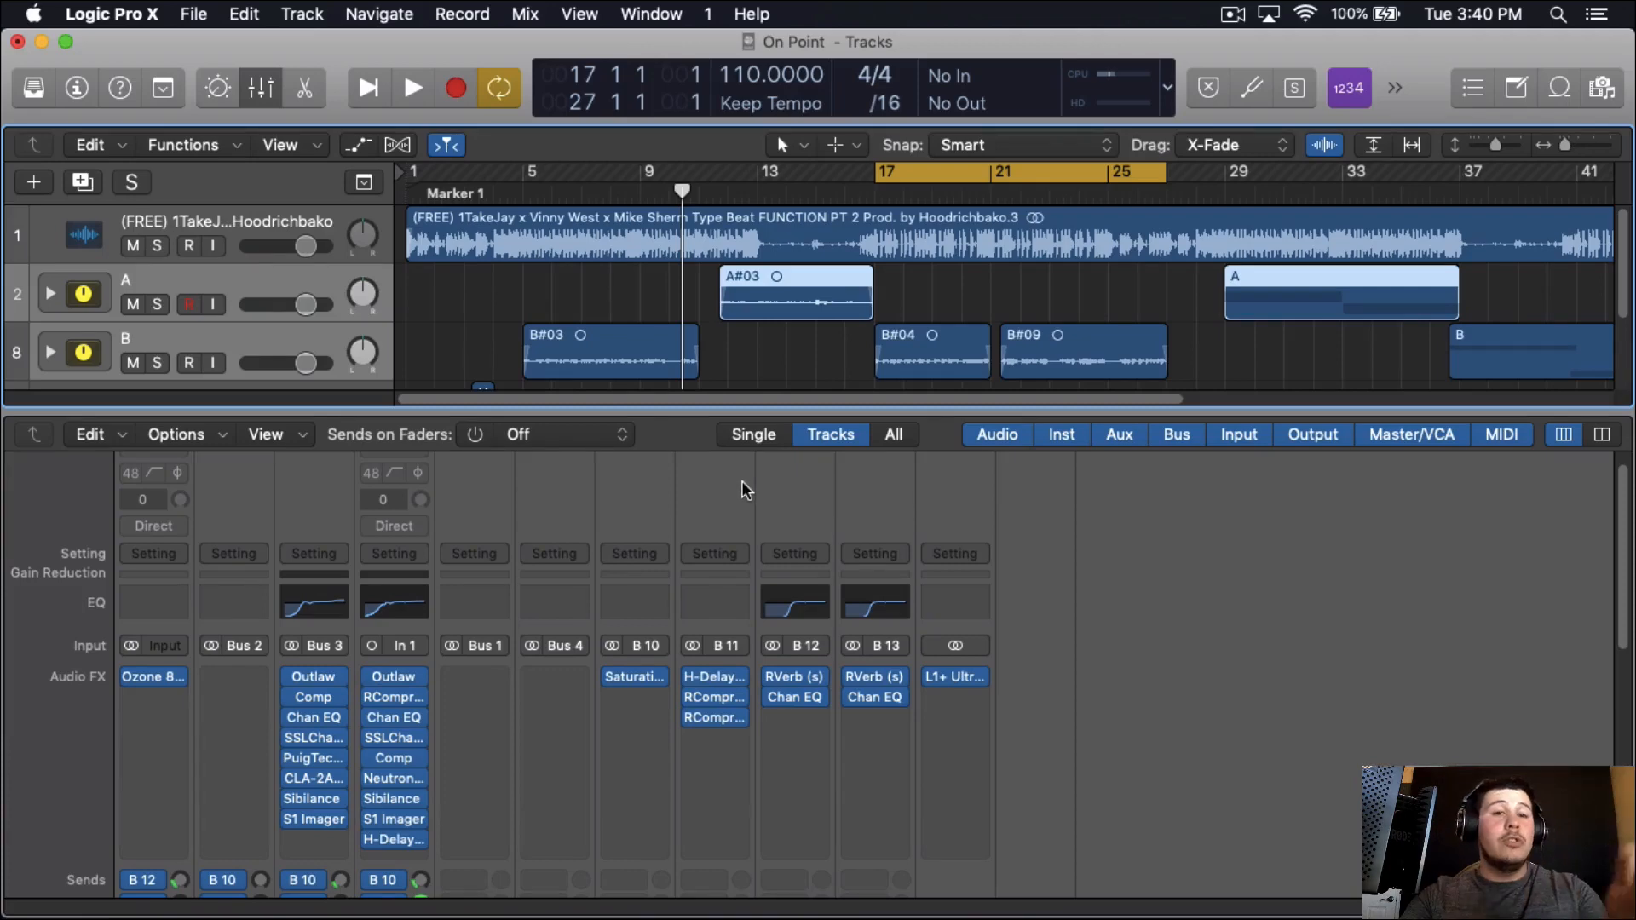
During playback, raise the B channel's Bus 12 send, set its Bus 13 send to about -18.6 dB, and lower its fader to -1.9 dB.
{"action": "scroll", "coordinate": [433, 719], "scroll_direction": "down", "scroll_amount": 5}
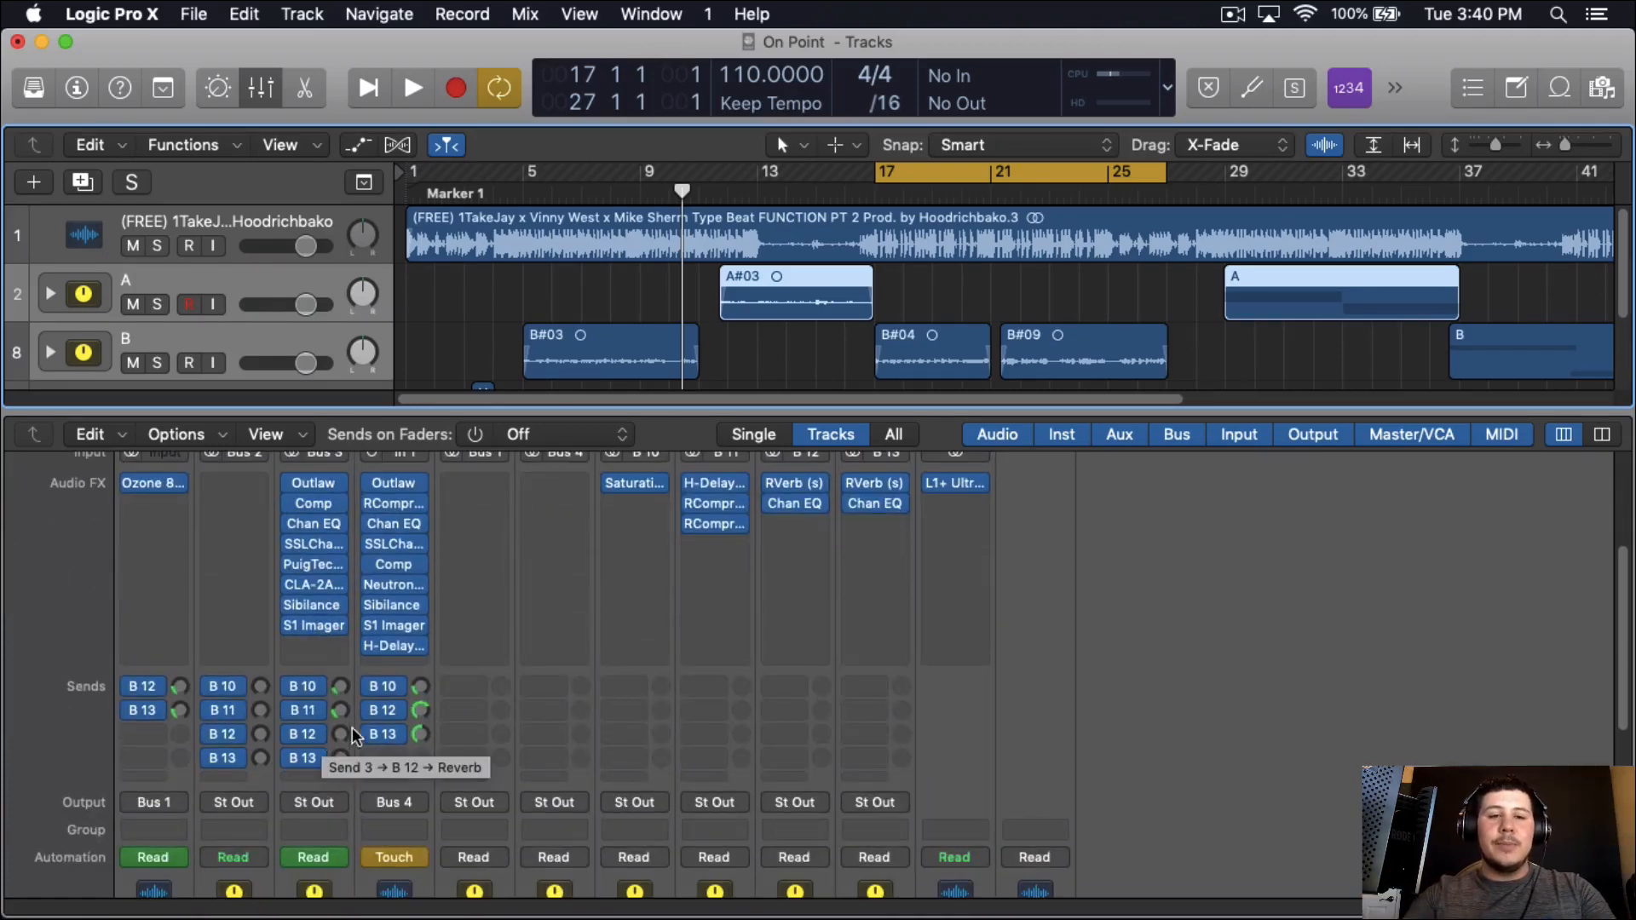
{"action": "key", "text": "space"}
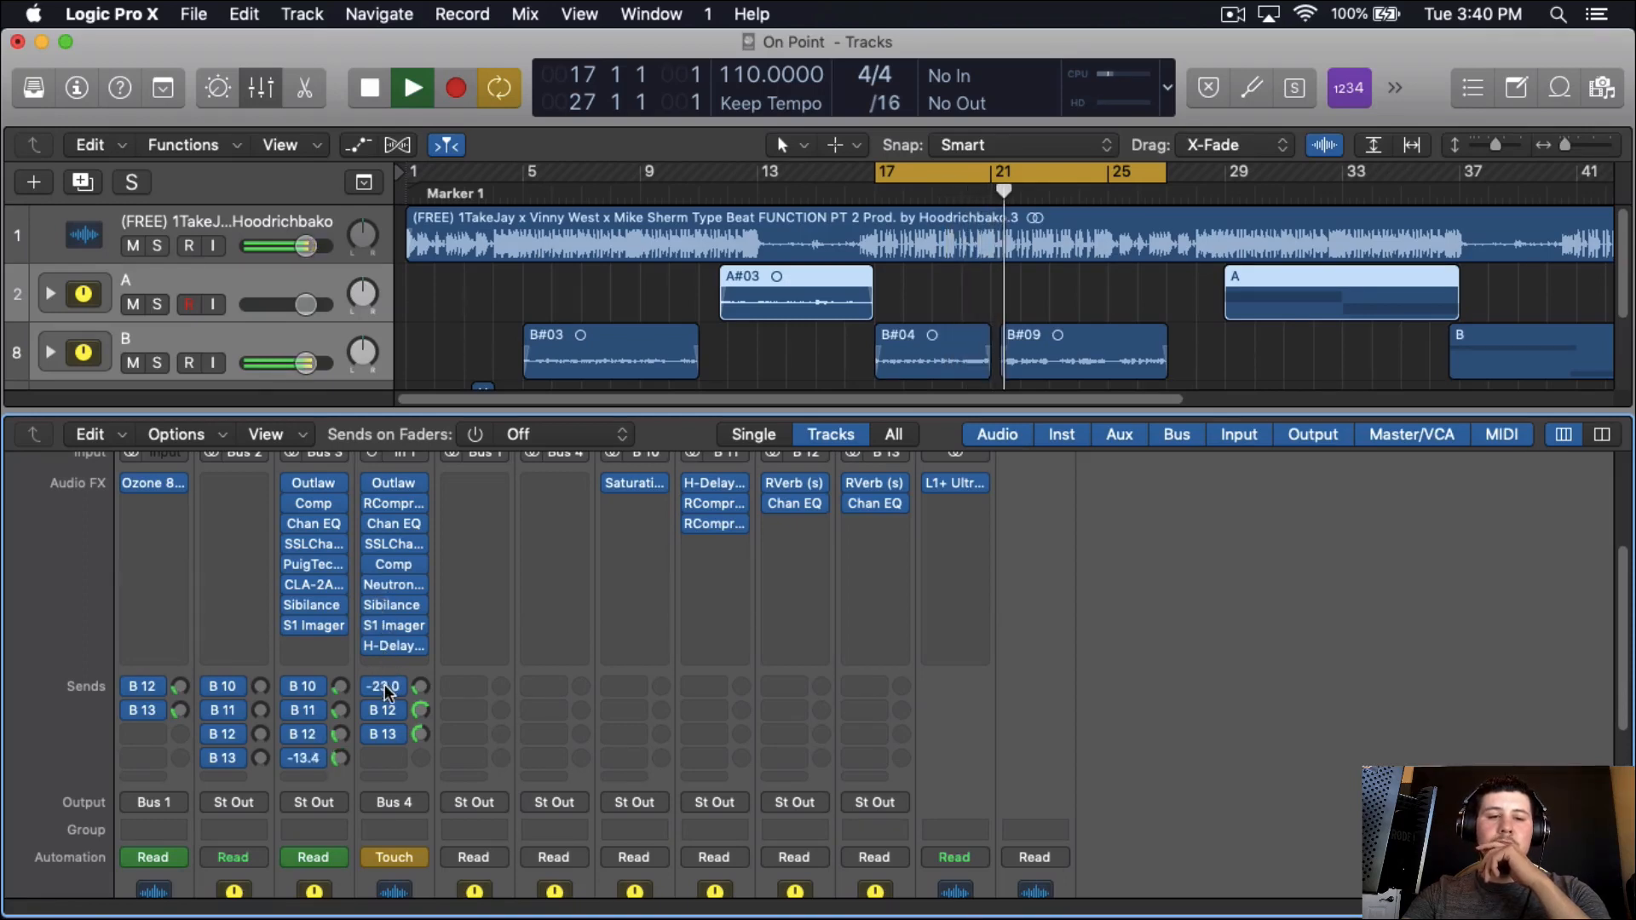
{"action": "mouse_move", "coordinate": [361, 711]}
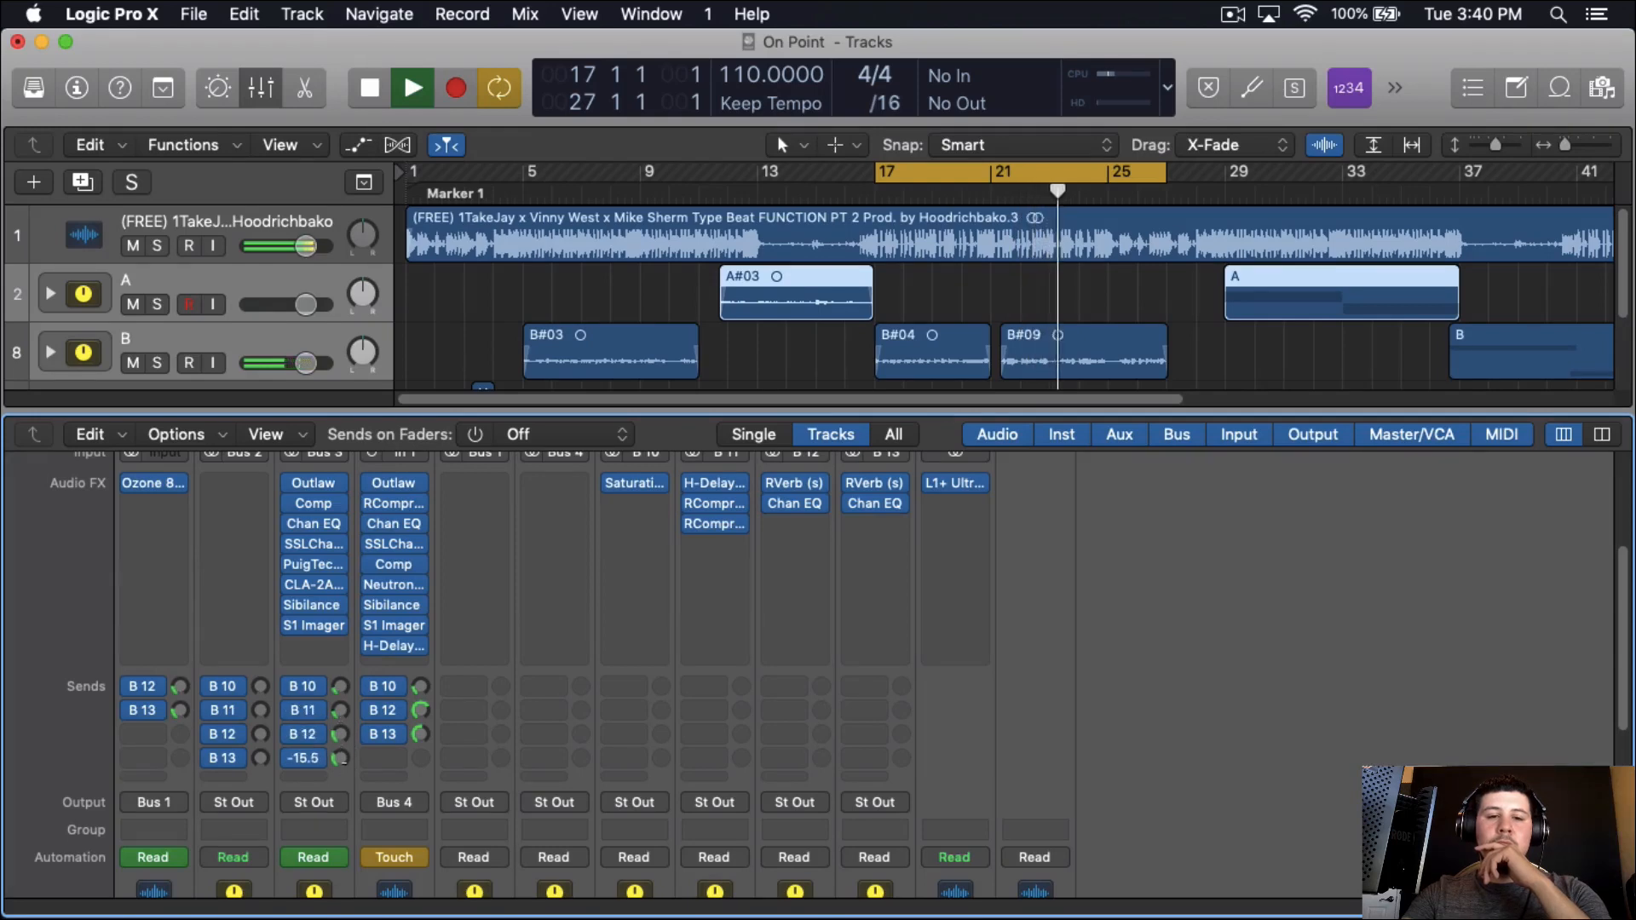
{"action": "scroll", "coordinate": [344, 760], "scroll_direction": "down", "scroll_amount": 5}
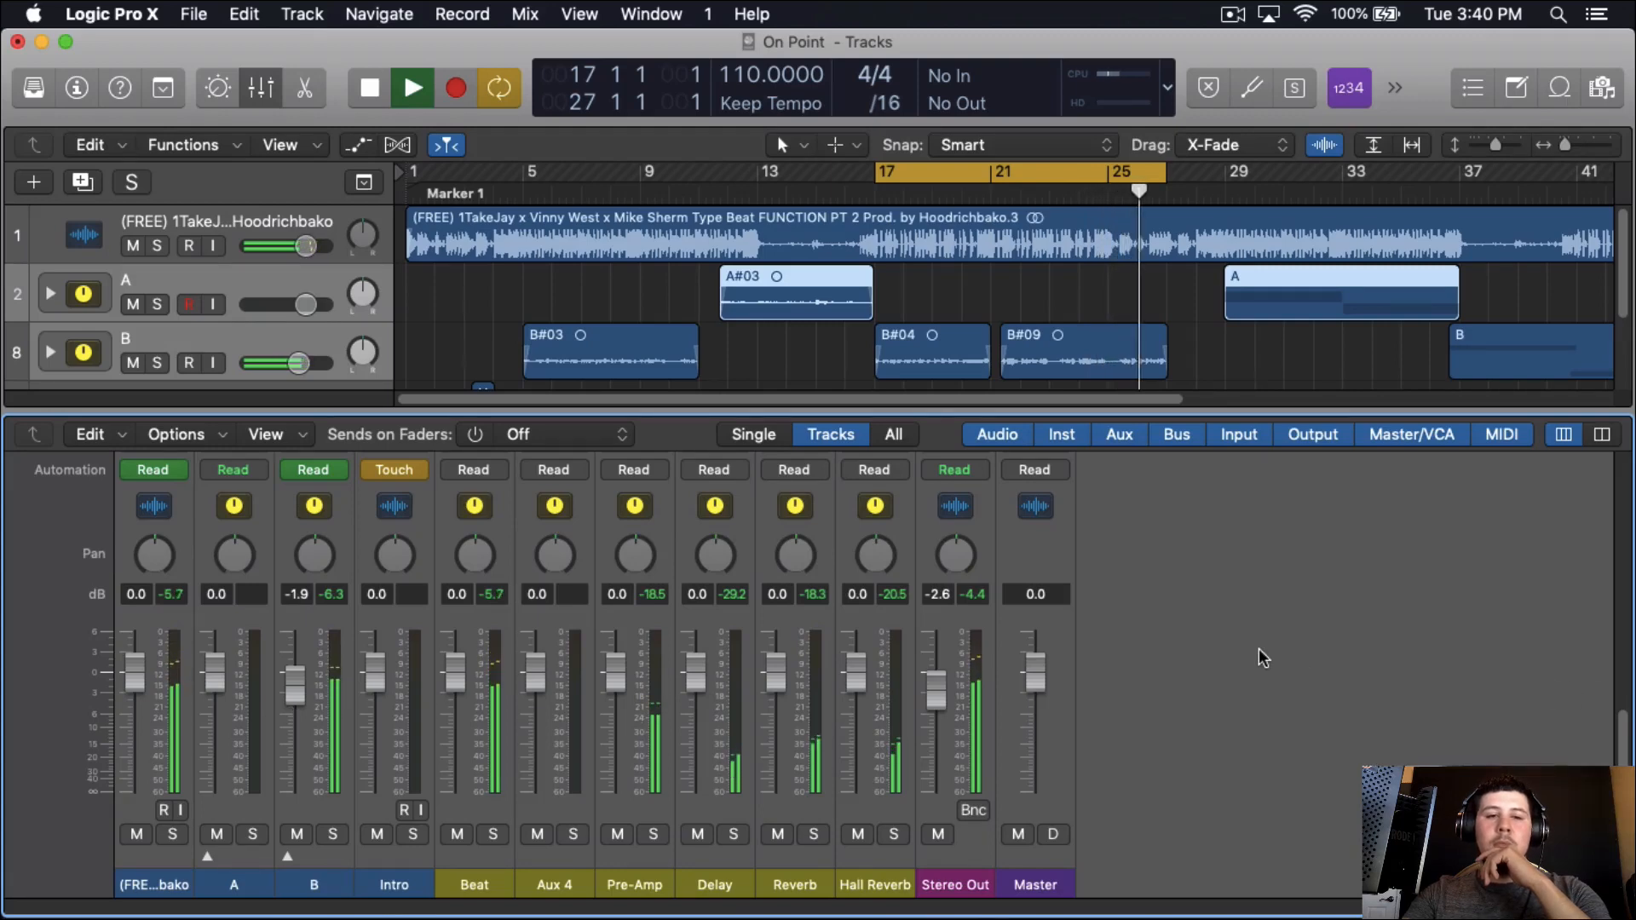
{"action": "scroll", "coordinate": [596, 597], "scroll_direction": "up", "scroll_amount": 5}
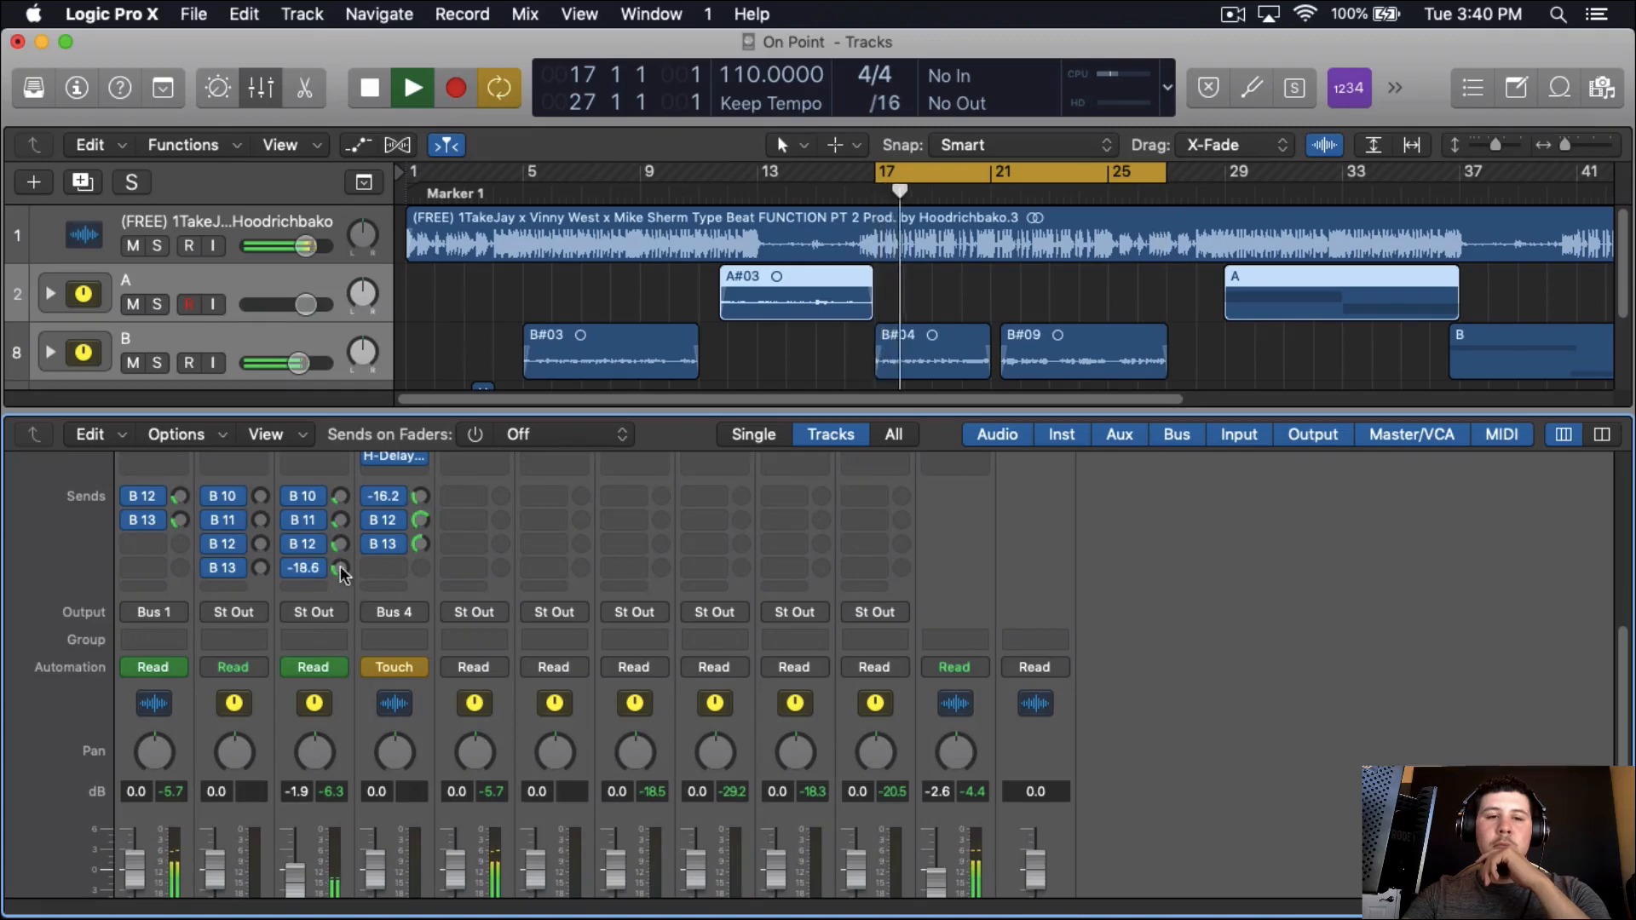
{"action": "mouse_move", "coordinate": [340, 566]}
{"action": "left_mouse_down"}
{"action": "mouse_move", "coordinate": [342, 516]}
{"action": "mouse_move", "coordinate": [338, 537]}
{"action": "left_mouse_up"}
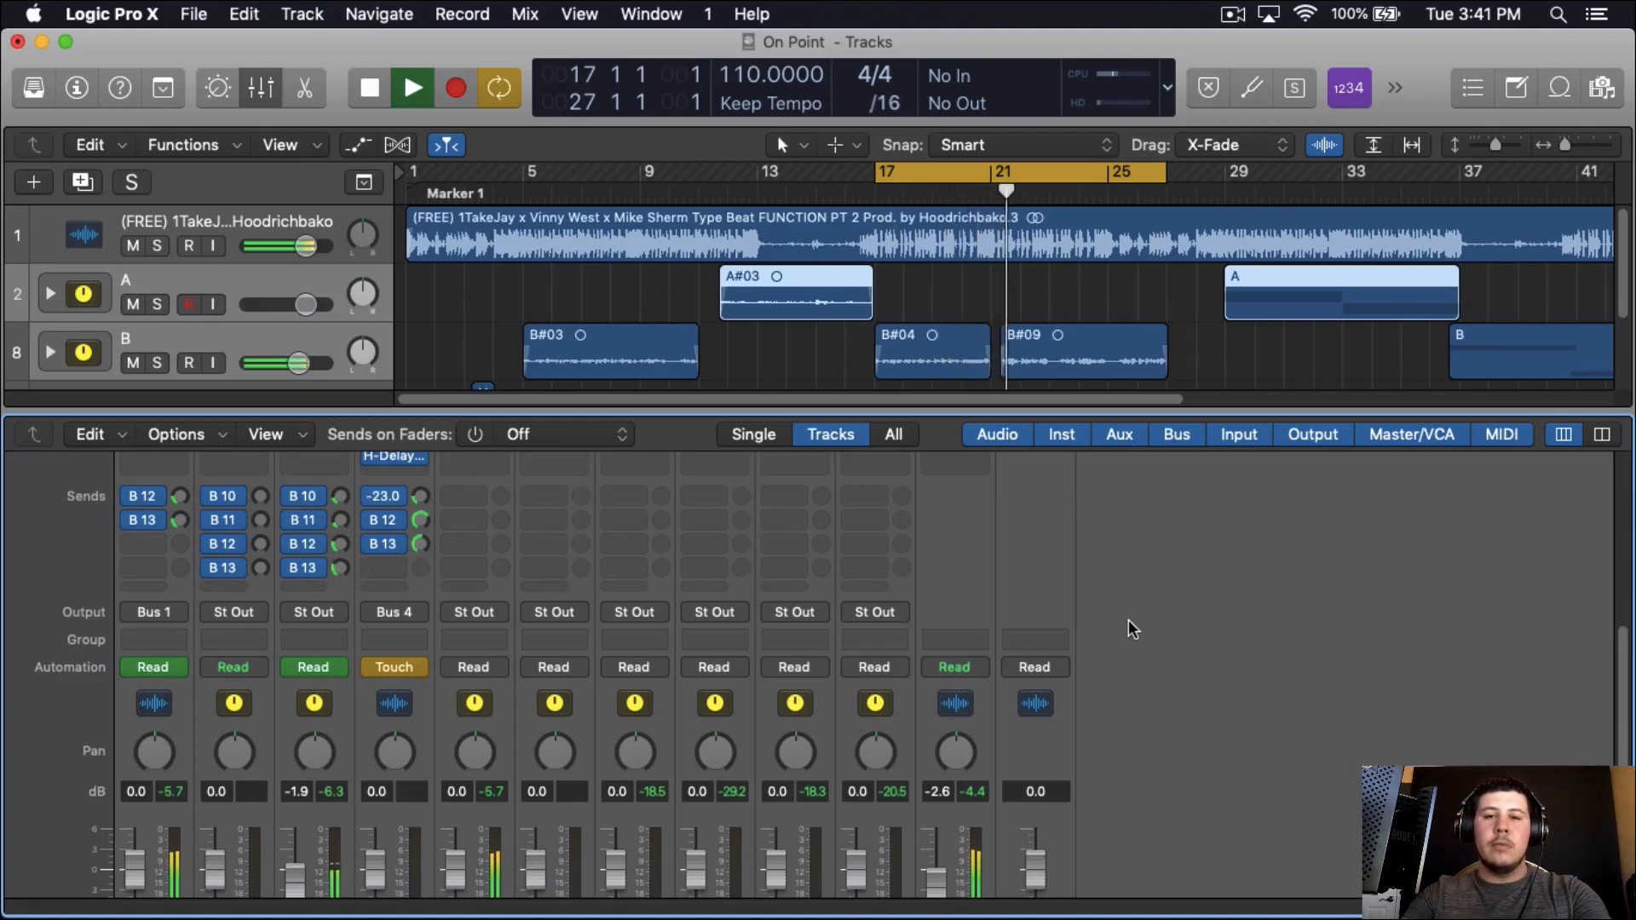
{"action": "key", "text": "space"}
Browse the factory presets of RVerb on the Reverb channel, pointing out Vocal Plate, and close the plug-in.
{"action": "scroll", "coordinate": [1129, 629], "scroll_direction": "up", "scroll_amount": 5}
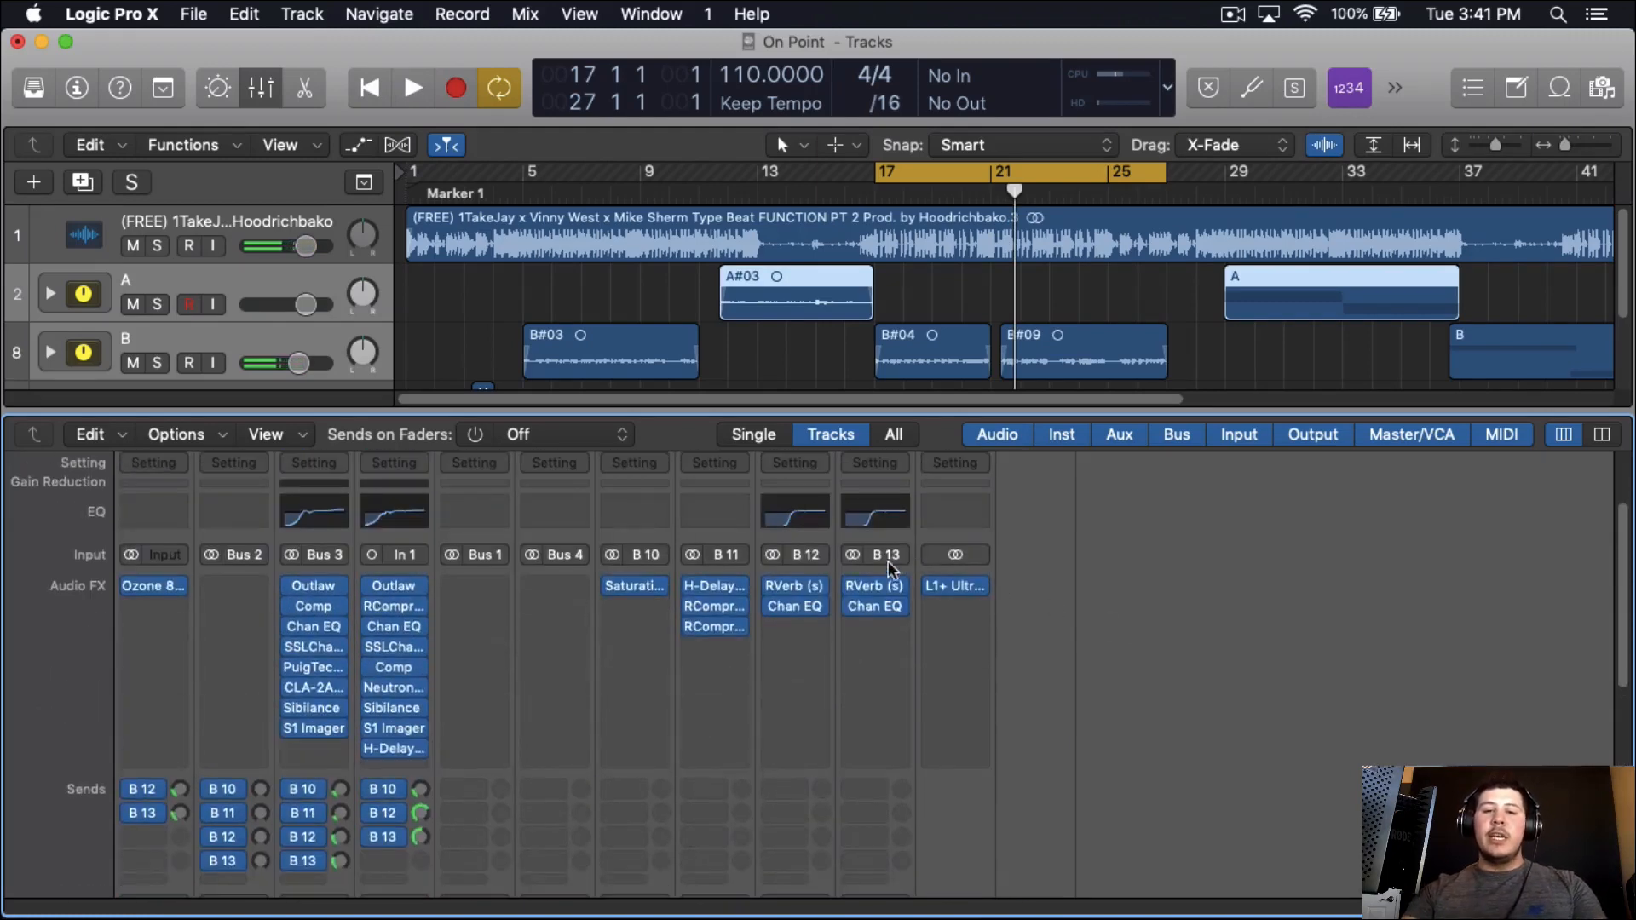
{"action": "left_click", "coordinate": [800, 586]}
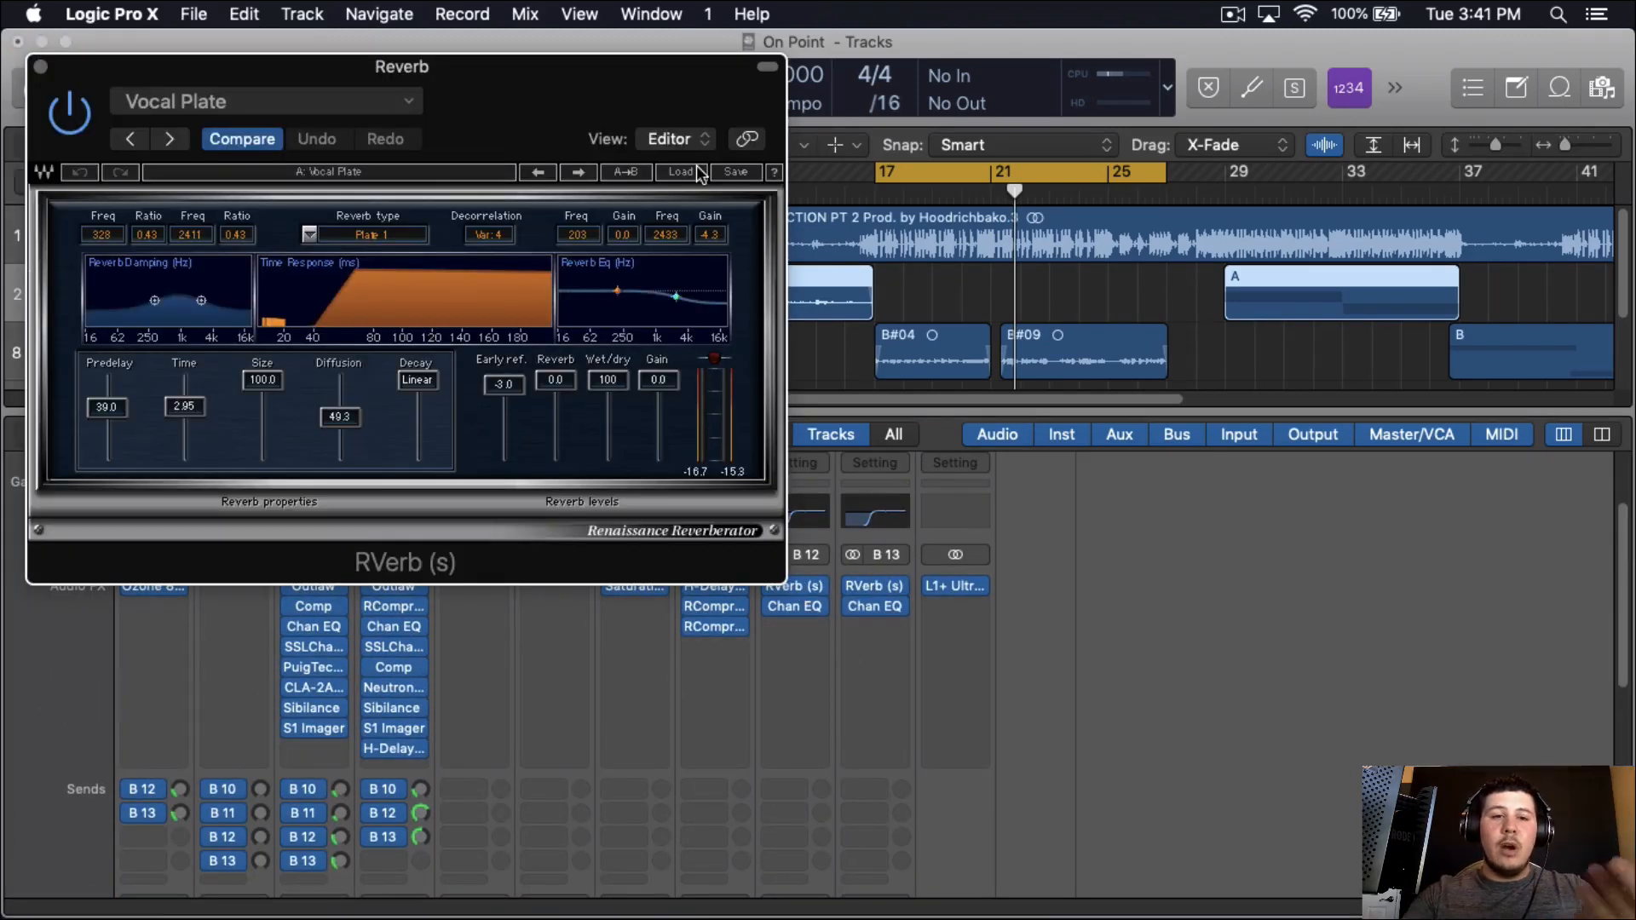
{"action": "left_click", "coordinate": [410, 100]}
{"action": "mouse_move", "coordinate": [371, 554]}
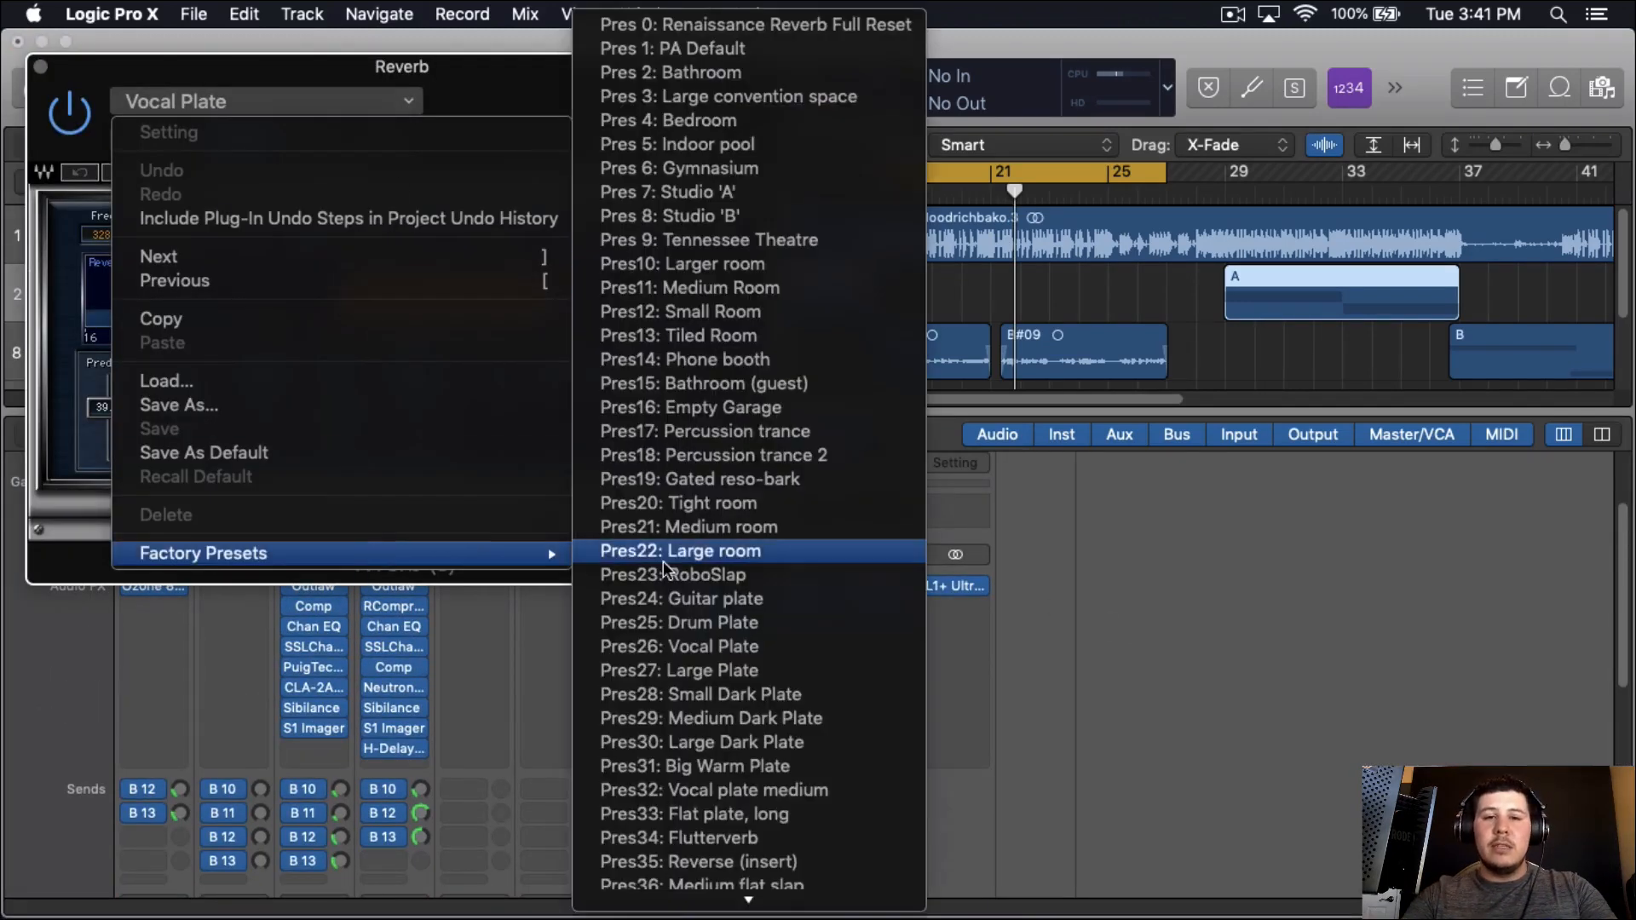
{"action": "scroll", "coordinate": [673, 570], "scroll_direction": "down", "scroll_amount": 10}
{"action": "scroll", "coordinate": [682, 562], "scroll_direction": "up", "scroll_amount": 10}
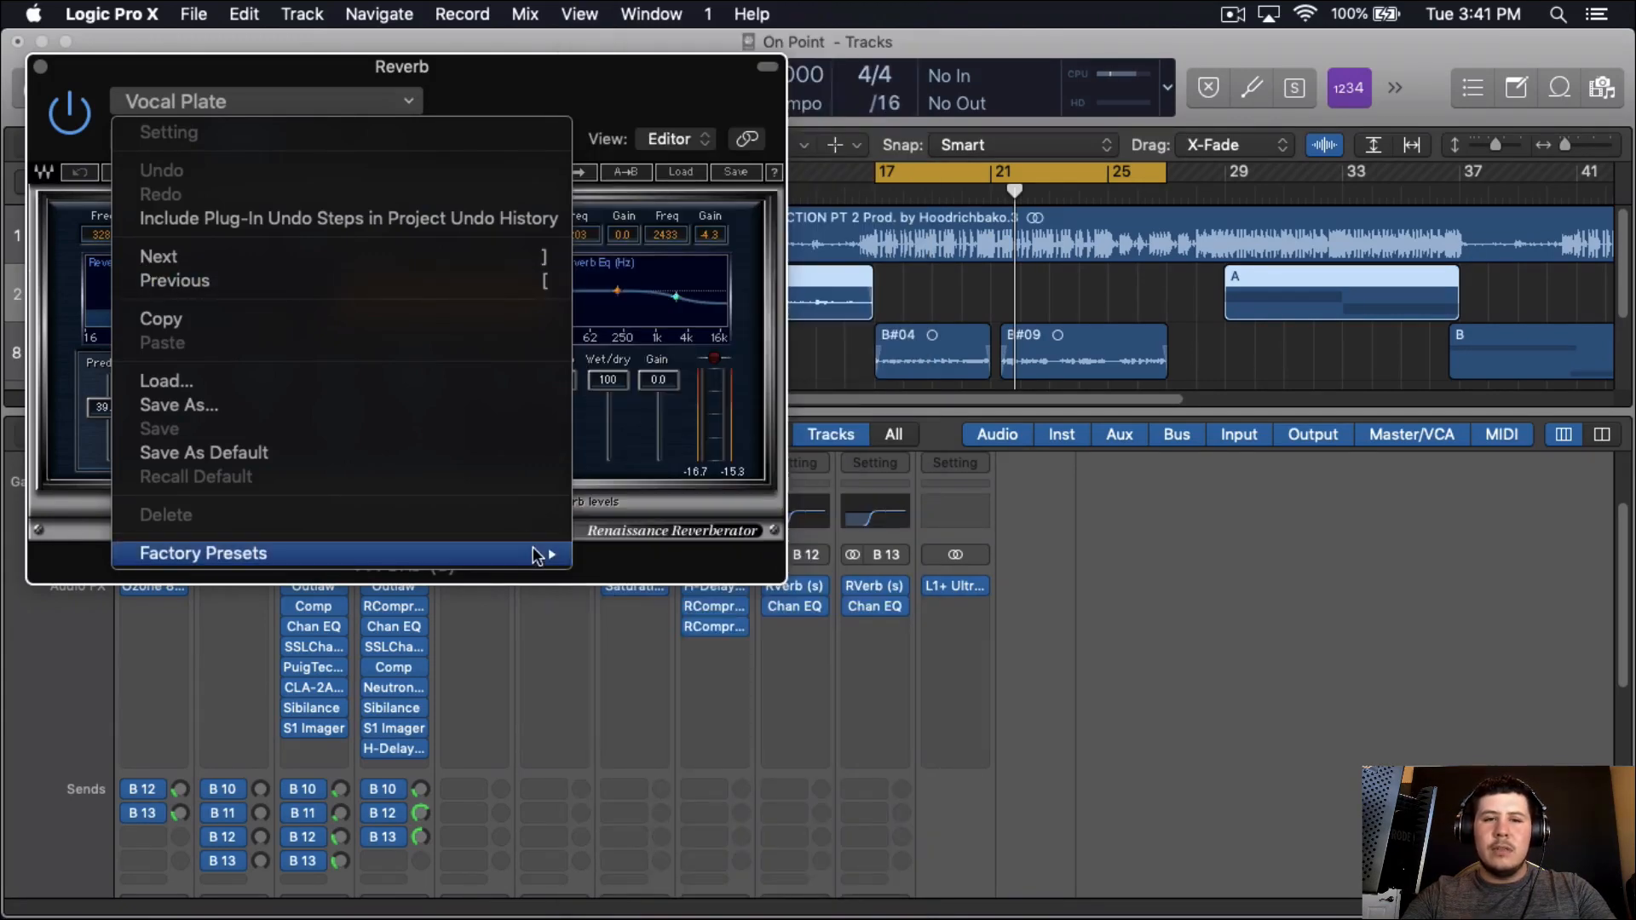
{"action": "scroll", "coordinate": [750, 418], "scroll_direction": "down", "scroll_amount": 5}
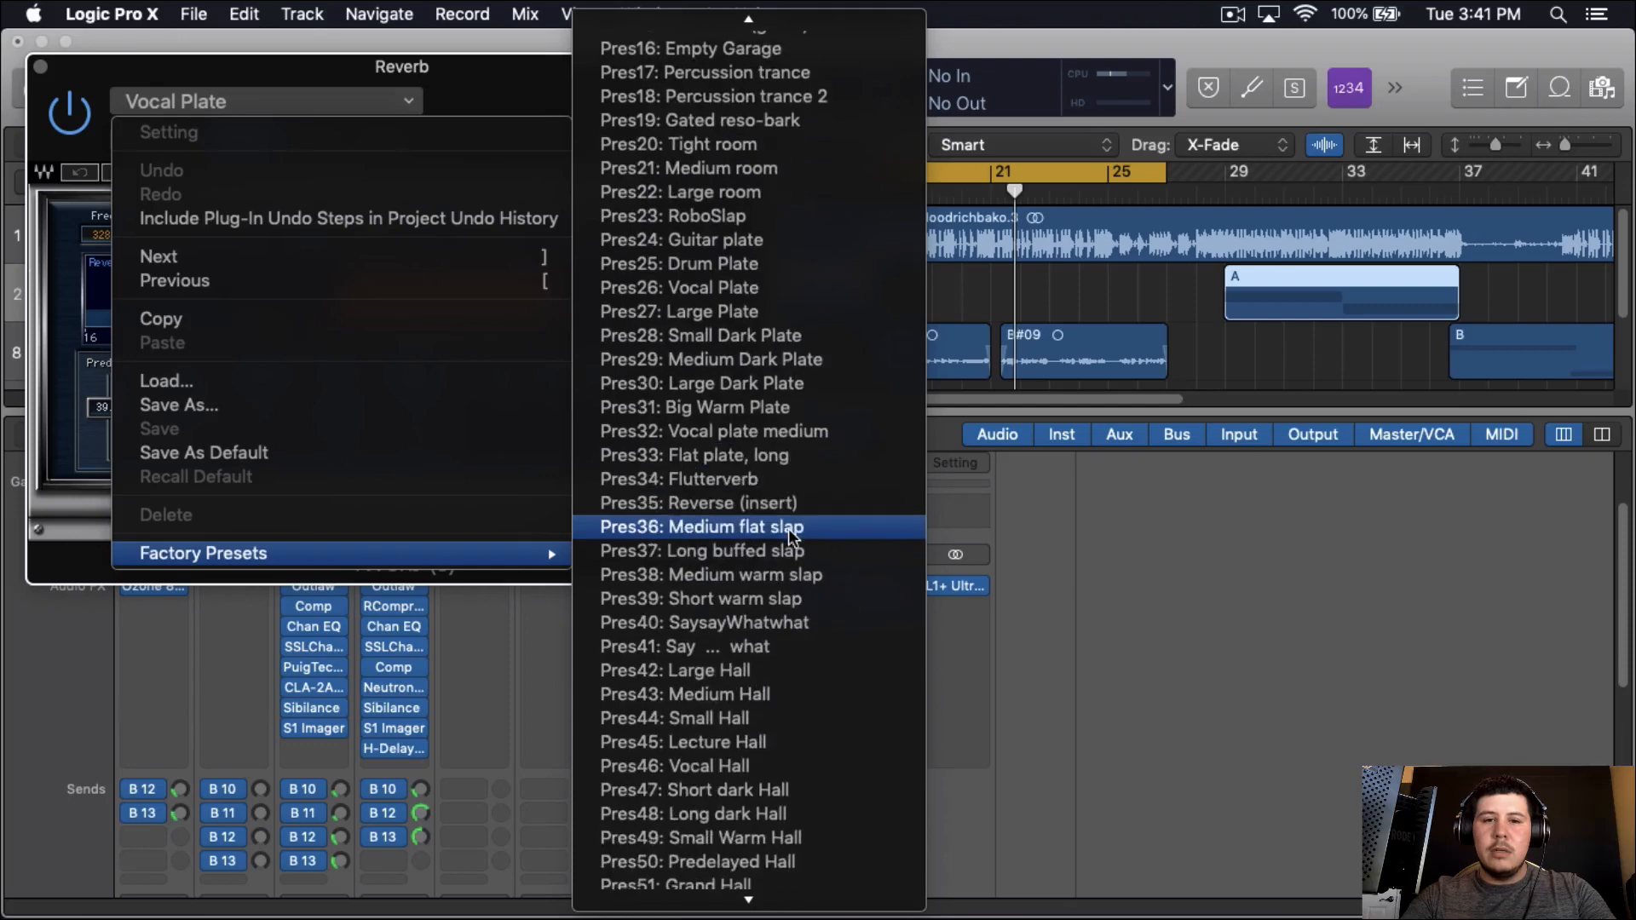
{"action": "left_click", "coordinate": [794, 287]}
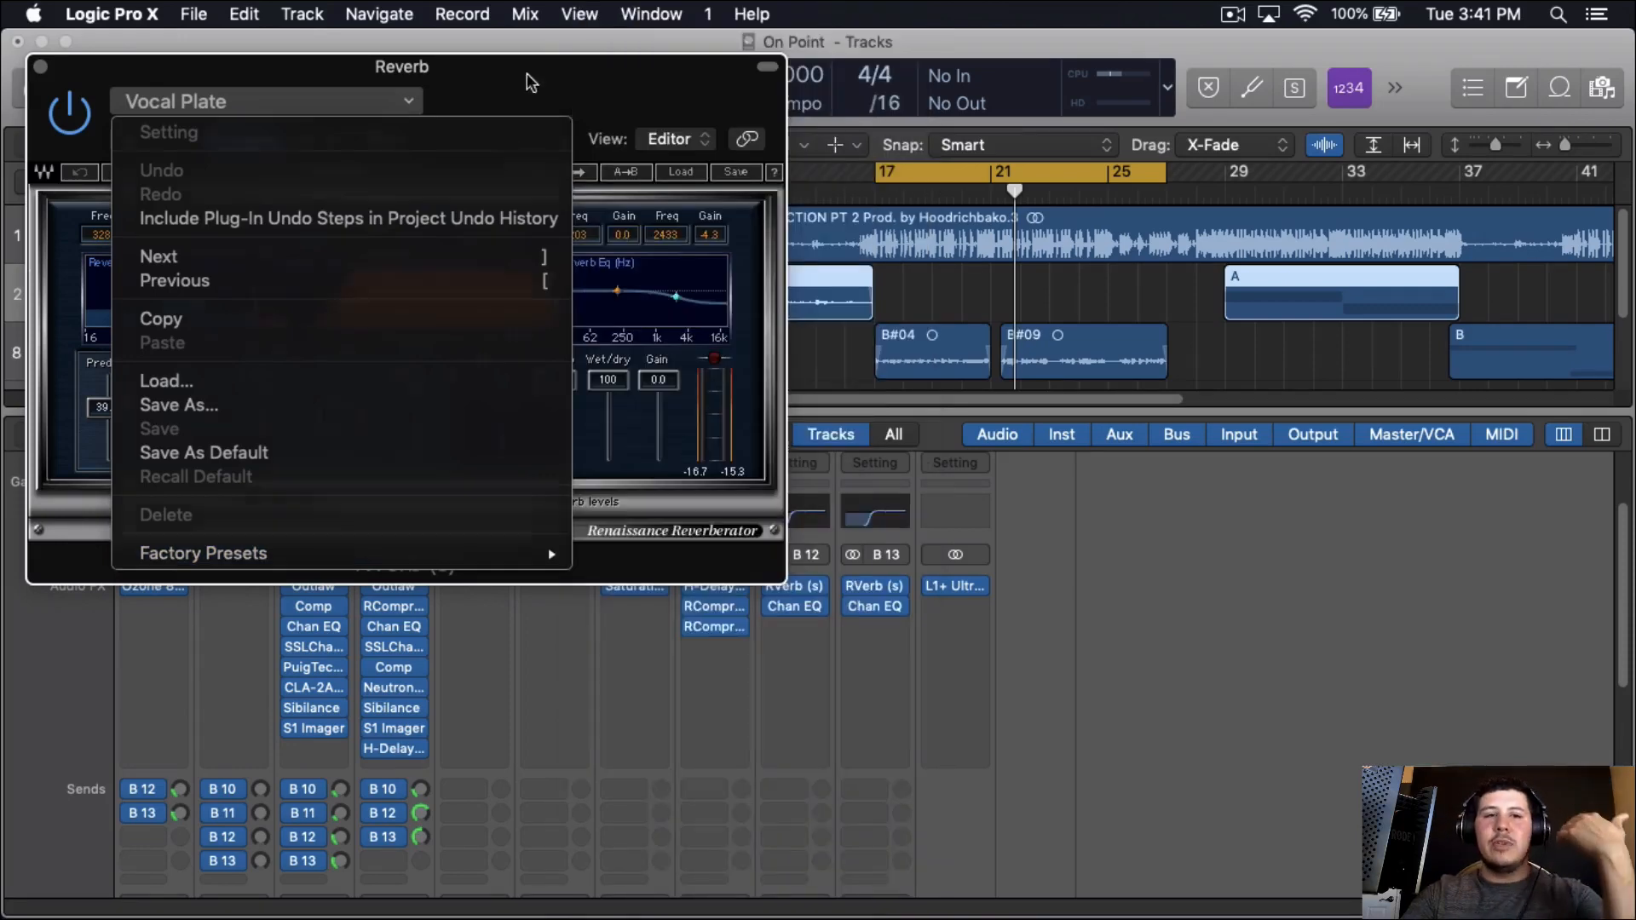
{"action": "left_click", "coordinate": [40, 67]}
Examine RVerb's factory presets on the Hall Reverb channel, and review the Vocal Plate settings on the Reverb channel again.
{"action": "left_click", "coordinate": [874, 586]}
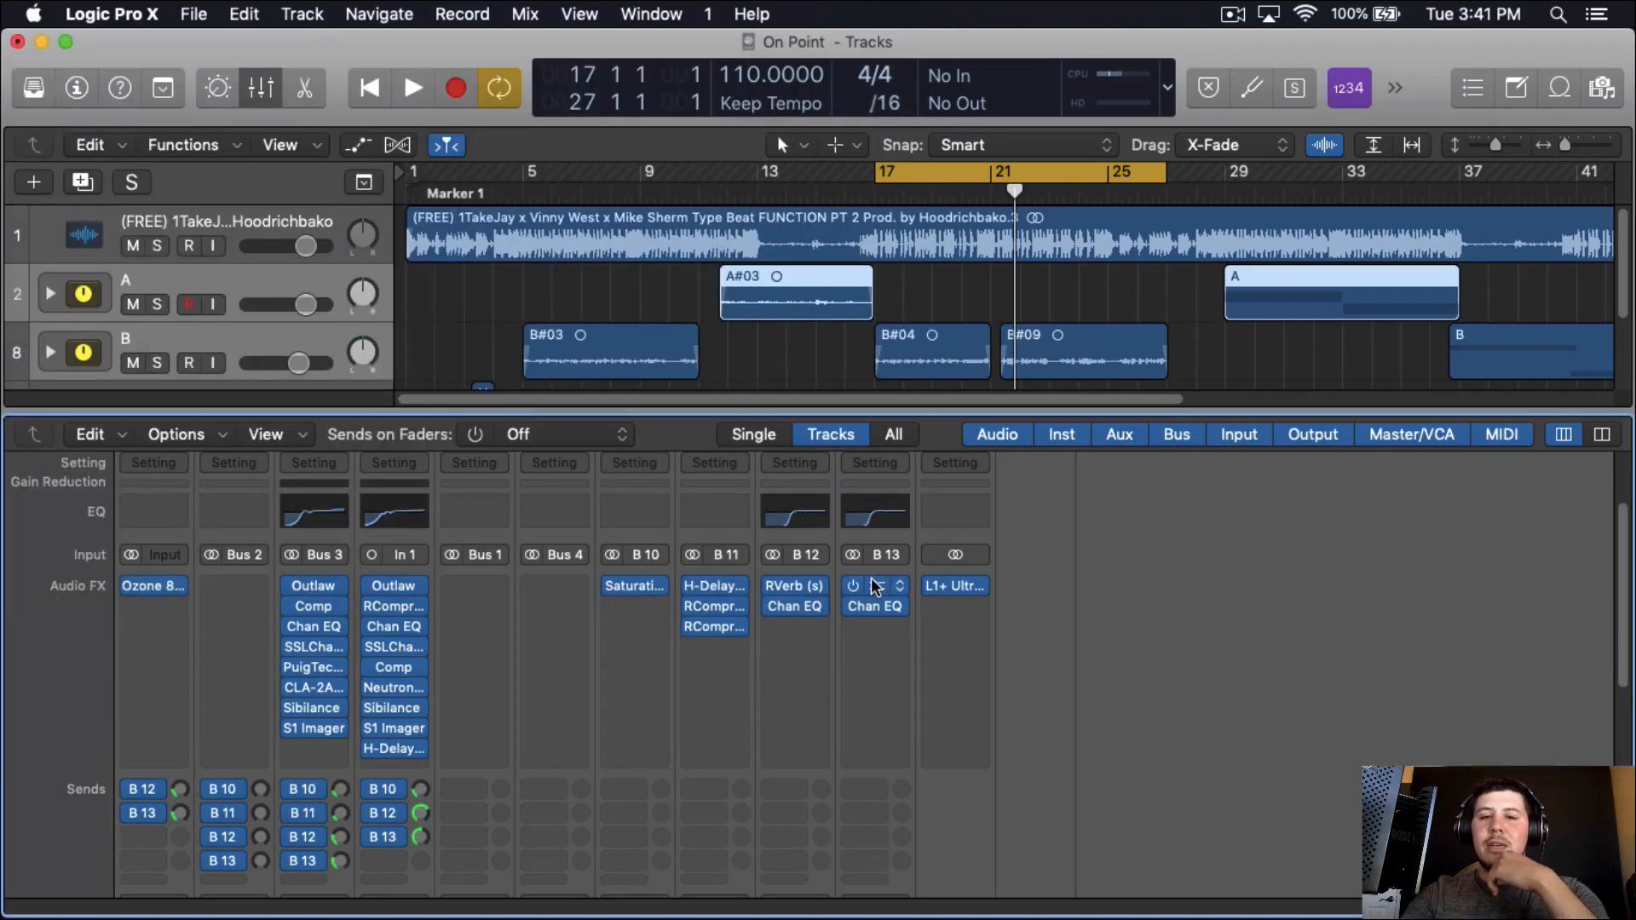
{"action": "left_click", "coordinate": [383, 96]}
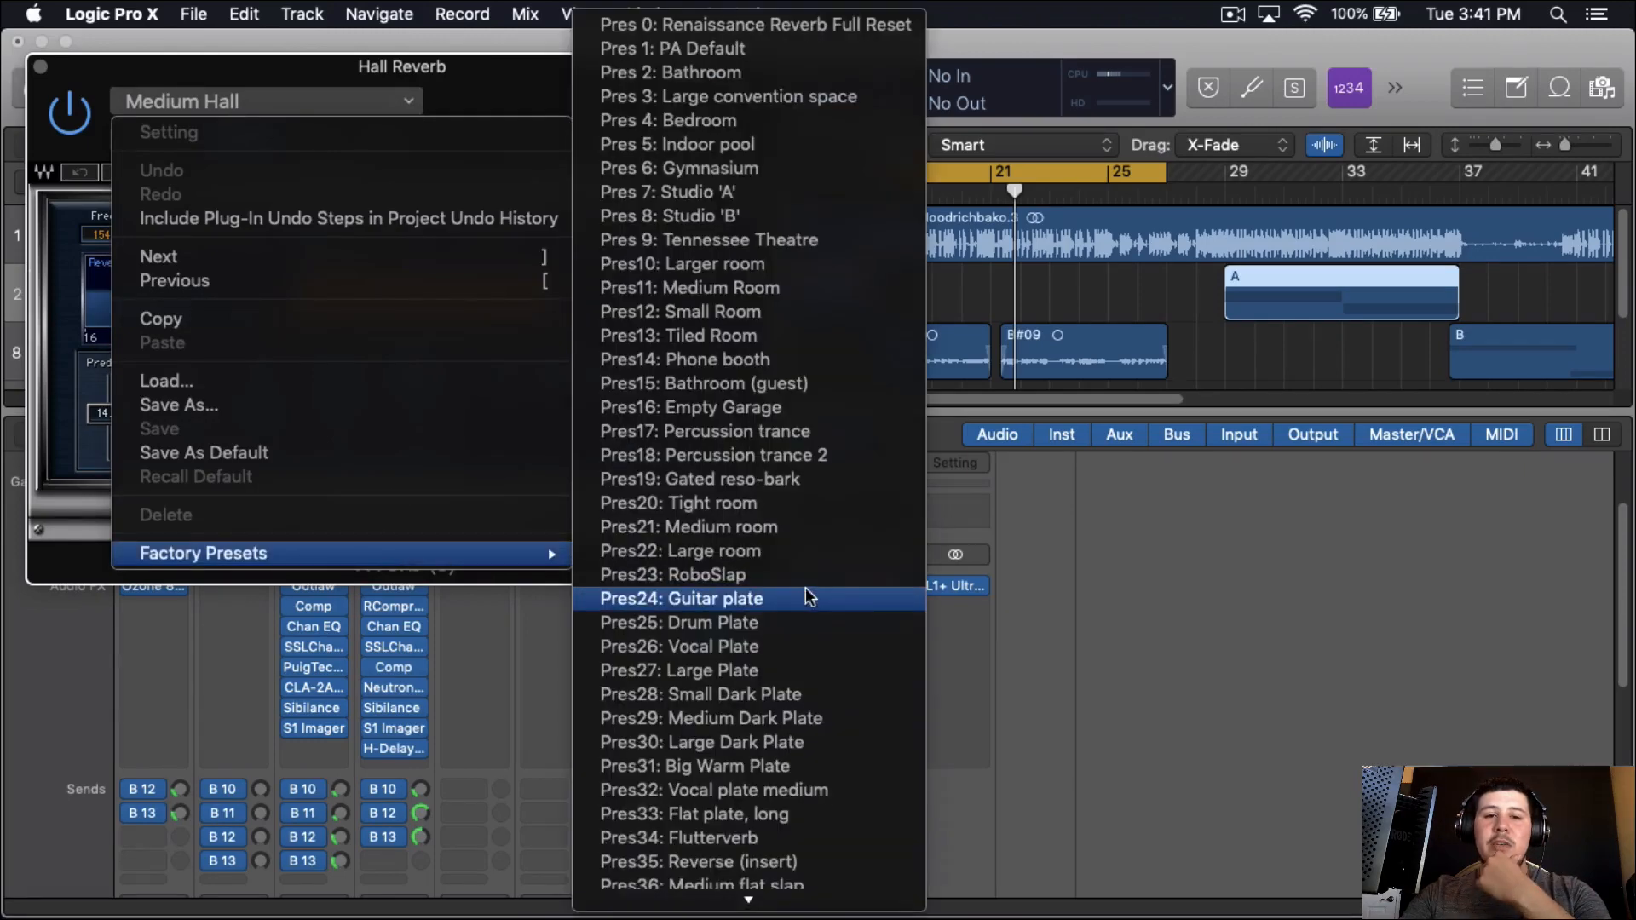
{"action": "left_click", "coordinate": [268, 179]}
{"action": "left_click", "coordinate": [40, 67]}
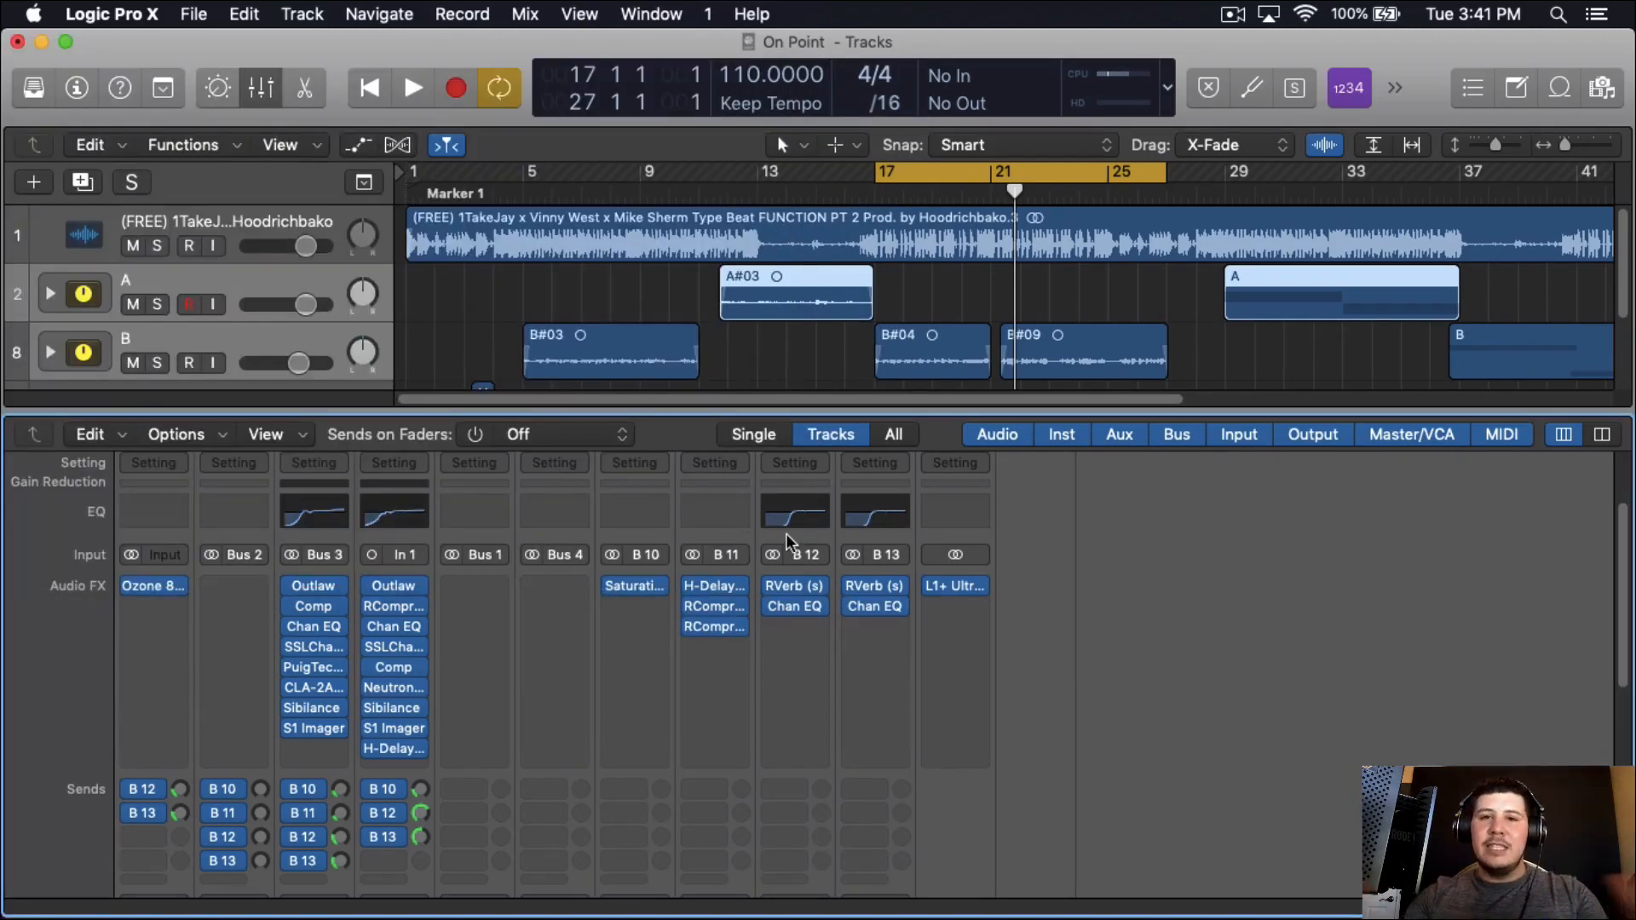
{"action": "left_click", "coordinate": [794, 585]}
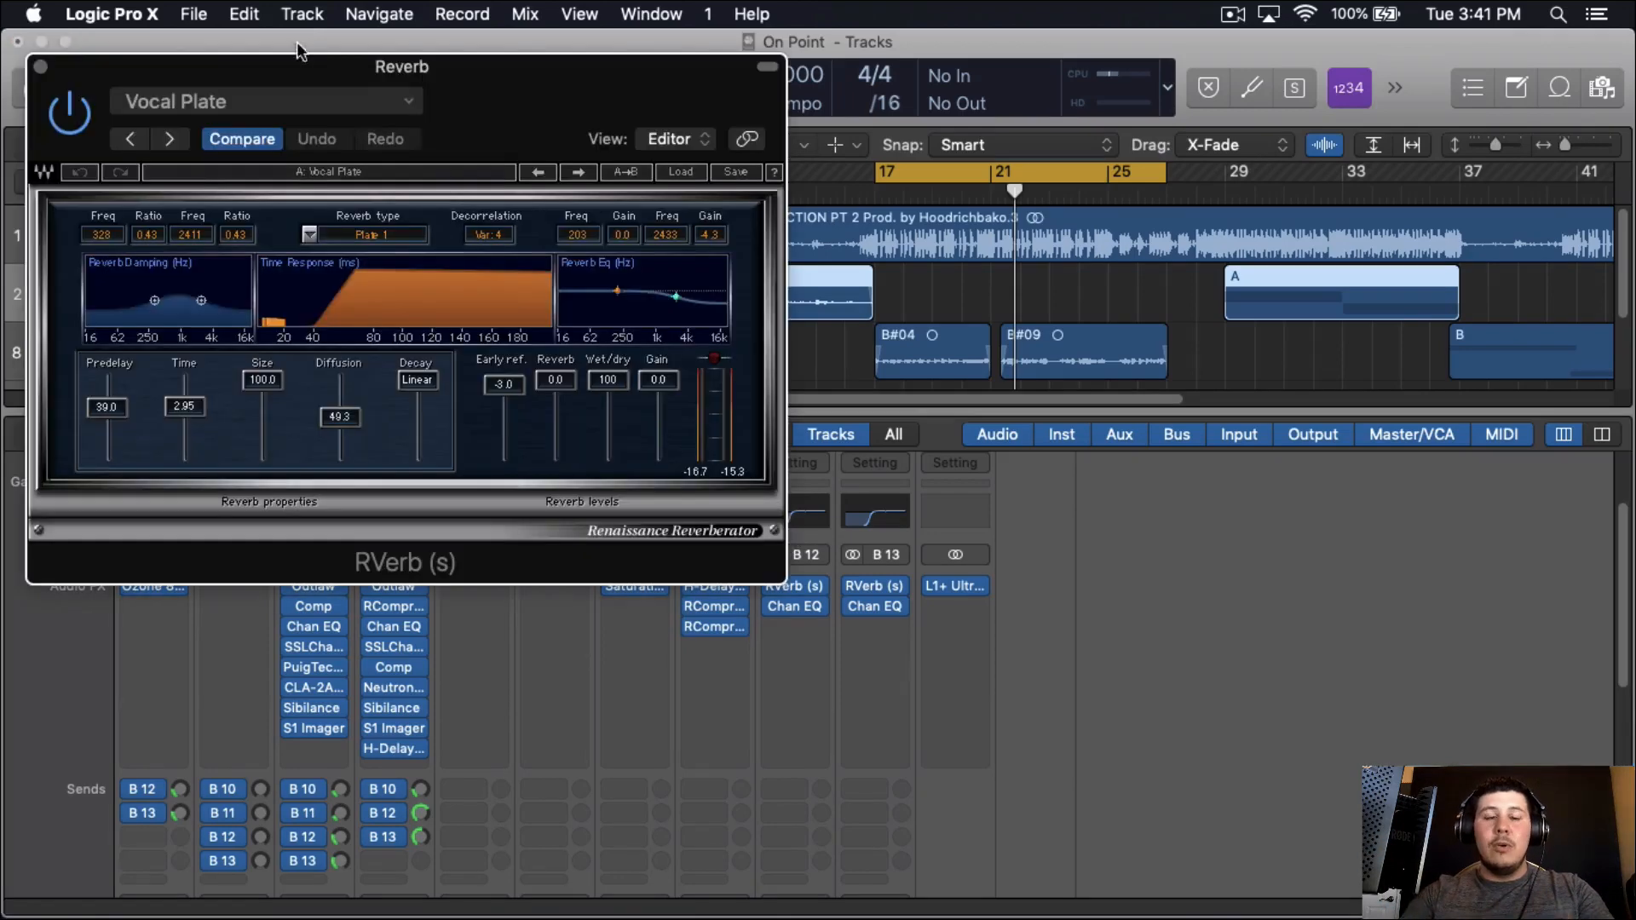
{"action": "left_click", "coordinate": [40, 67]}
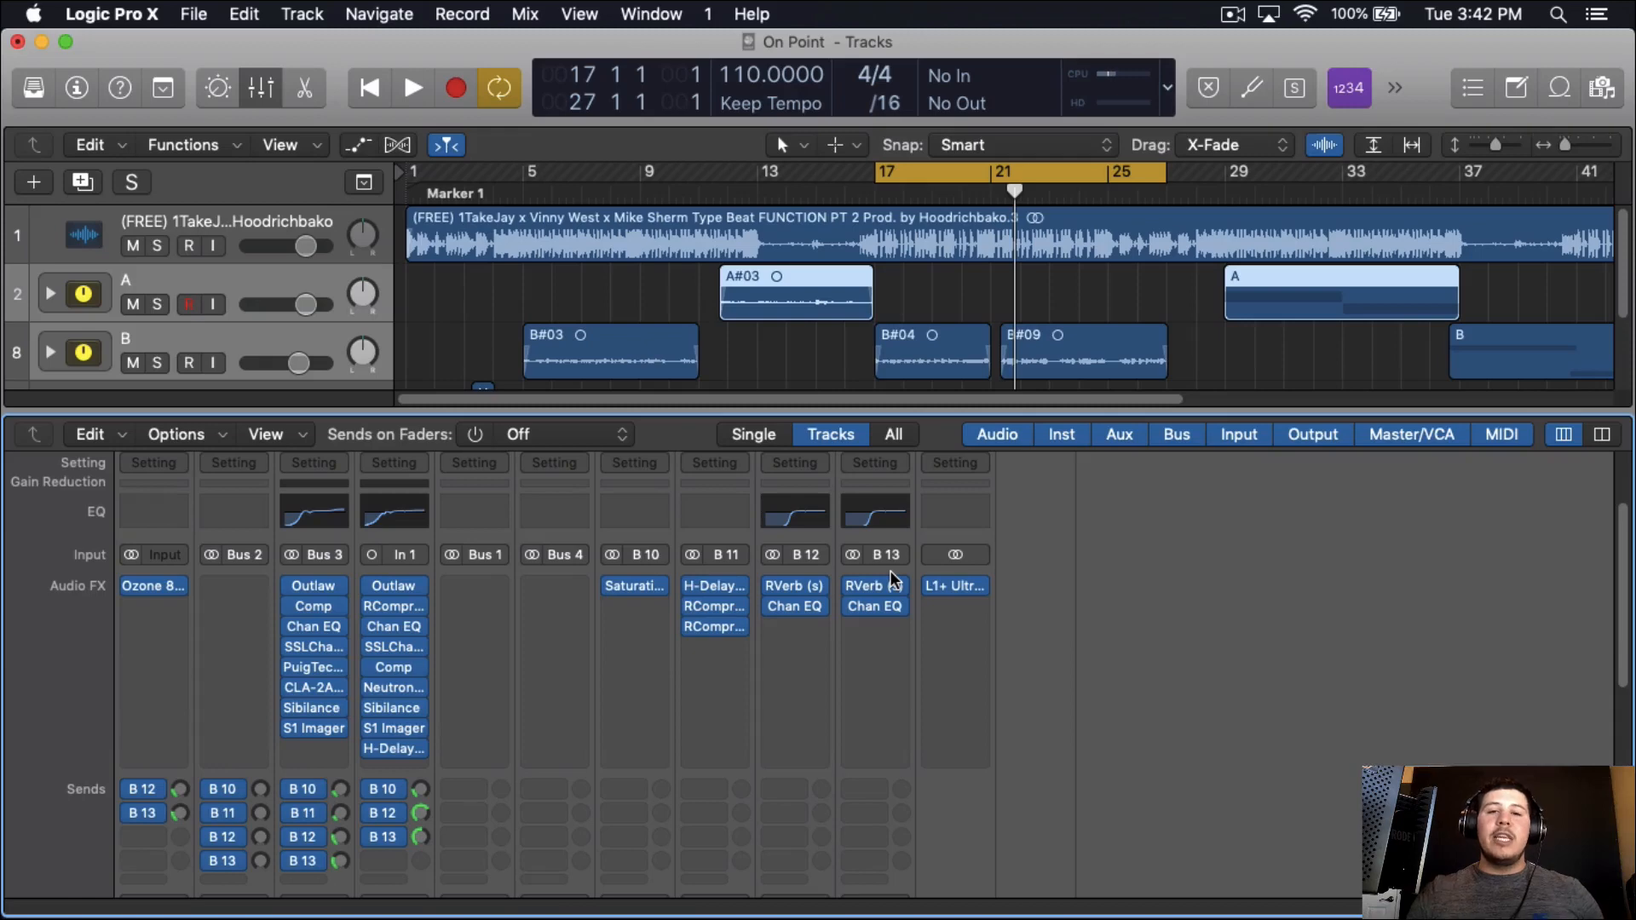
During playback of the loop, set the B channel's Bus 12 Reverb send to about -21.6 dB.
{"action": "mouse_move", "coordinate": [341, 588]}
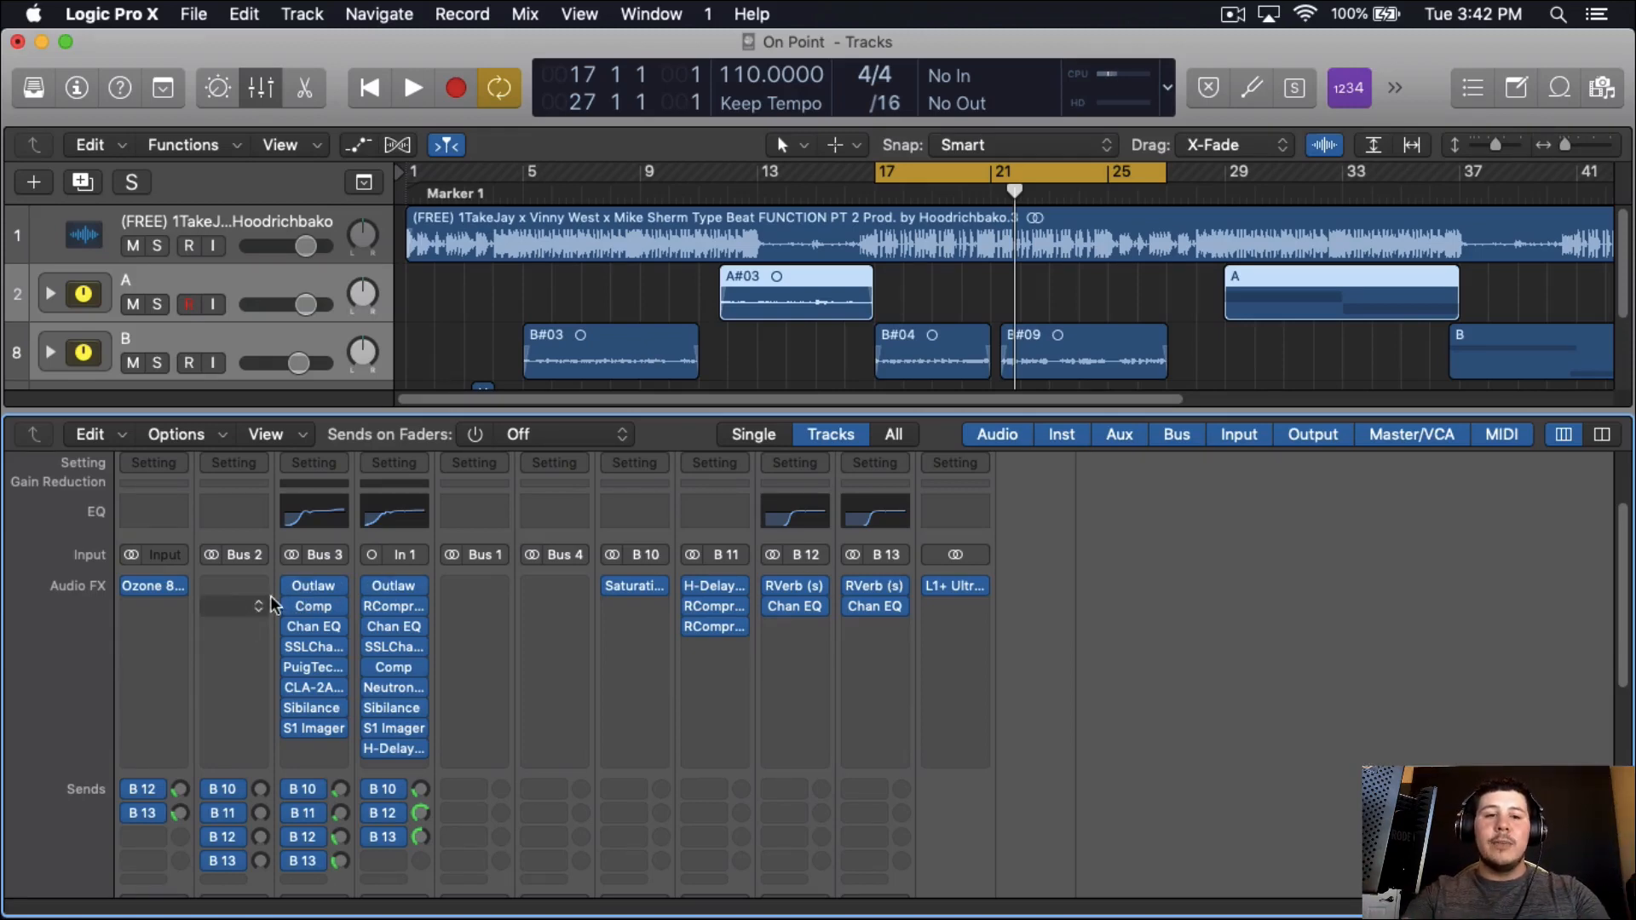
{"action": "key", "text": "space"}
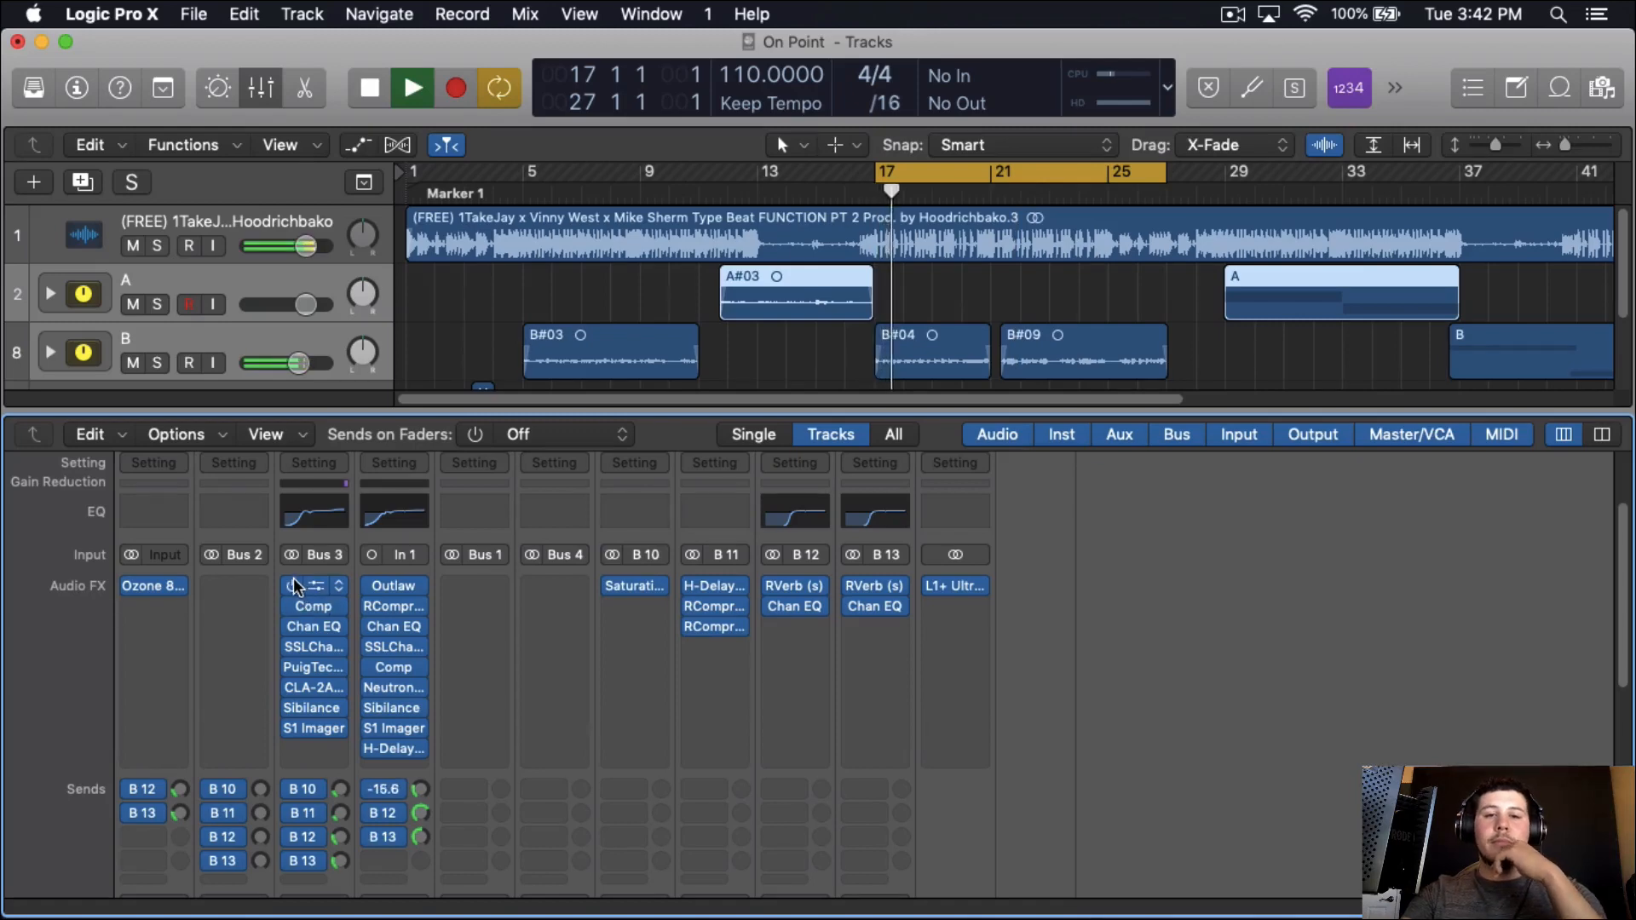
{"action": "scroll", "coordinate": [293, 577], "scroll_direction": "down", "scroll_amount": 2}
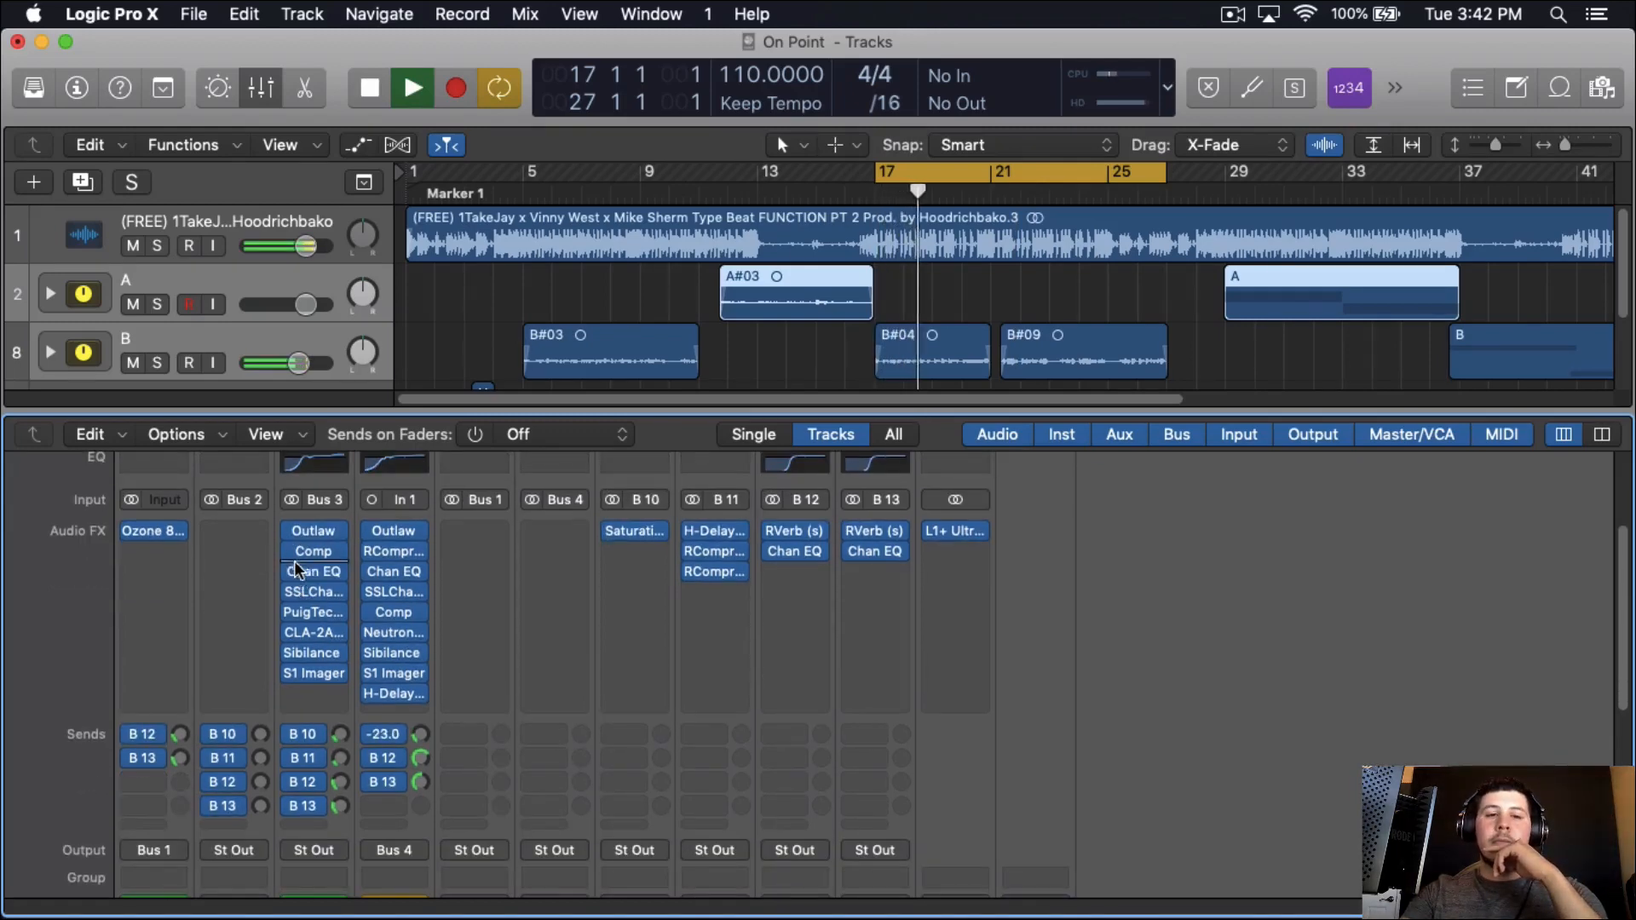
{"action": "scroll", "coordinate": [298, 554], "scroll_direction": "down", "scroll_amount": 6}
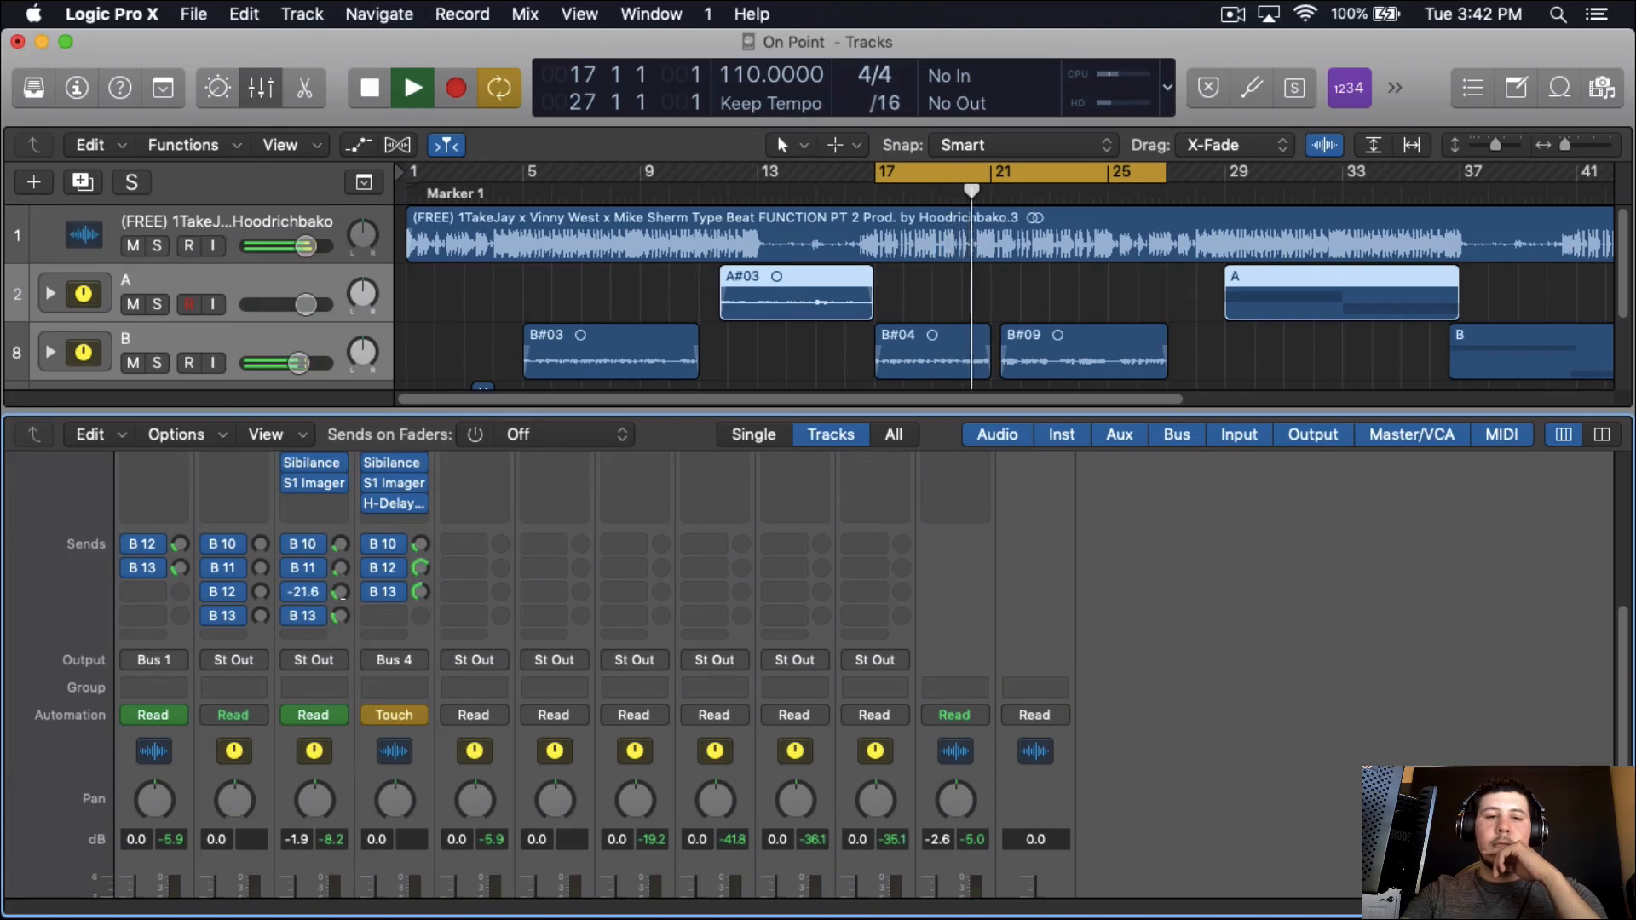
Compare the B channel with all its plug-ins and sends bypassed and active during playback, and stop playback.
{"action": "scroll", "coordinate": [315, 567], "scroll_direction": "up", "scroll_amount": 4}
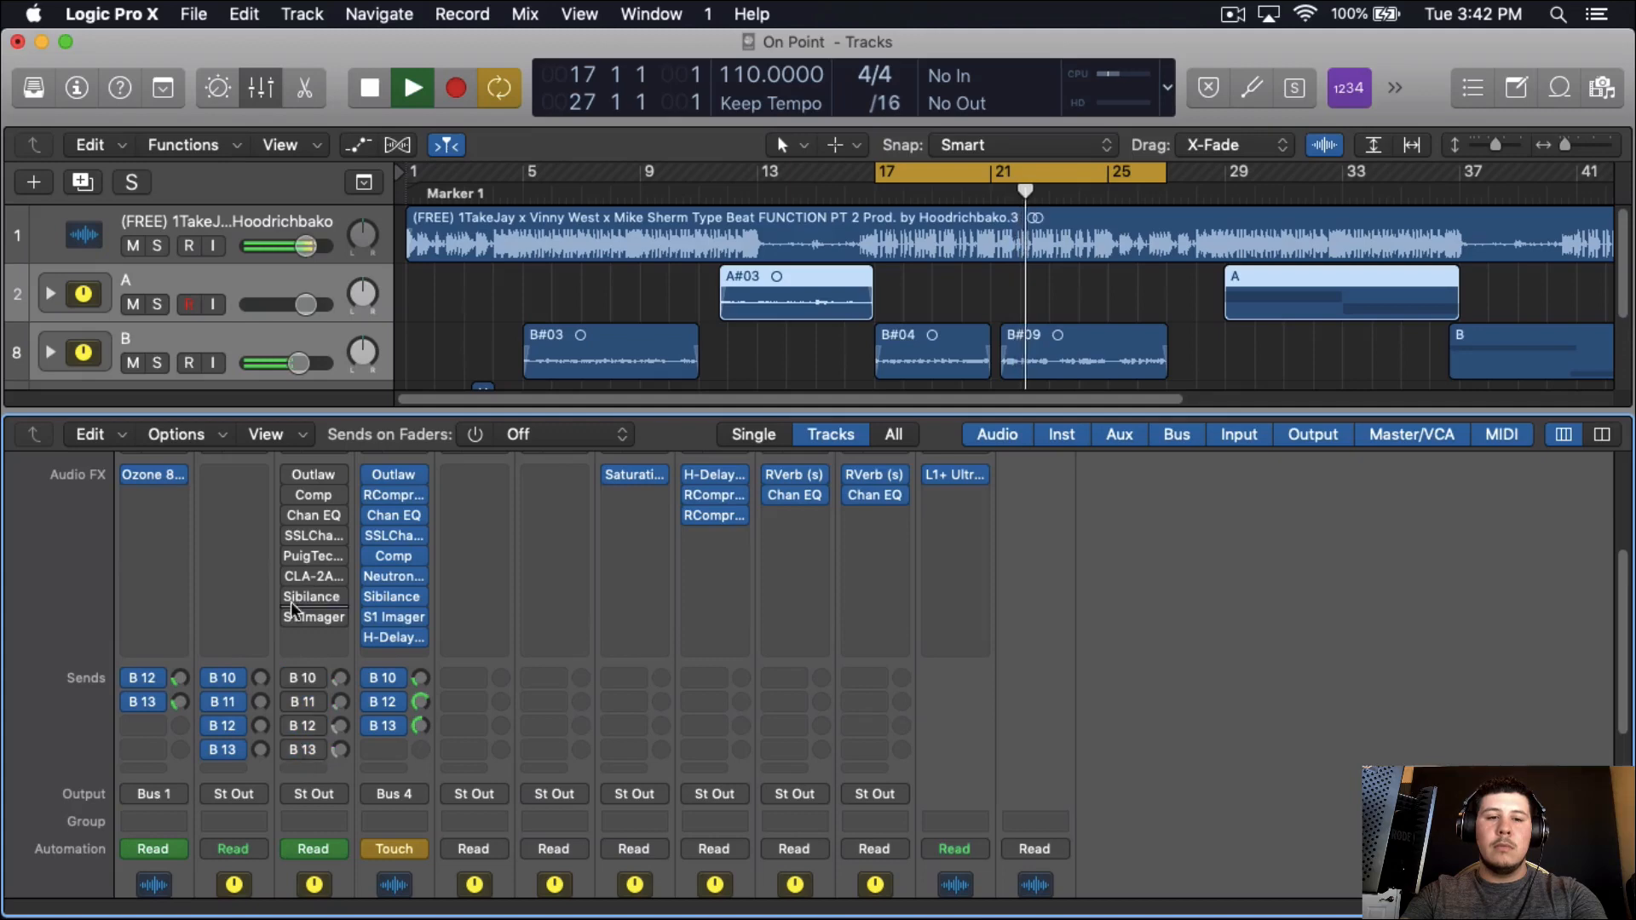
{"action": "mouse_move", "coordinate": [290, 473]}
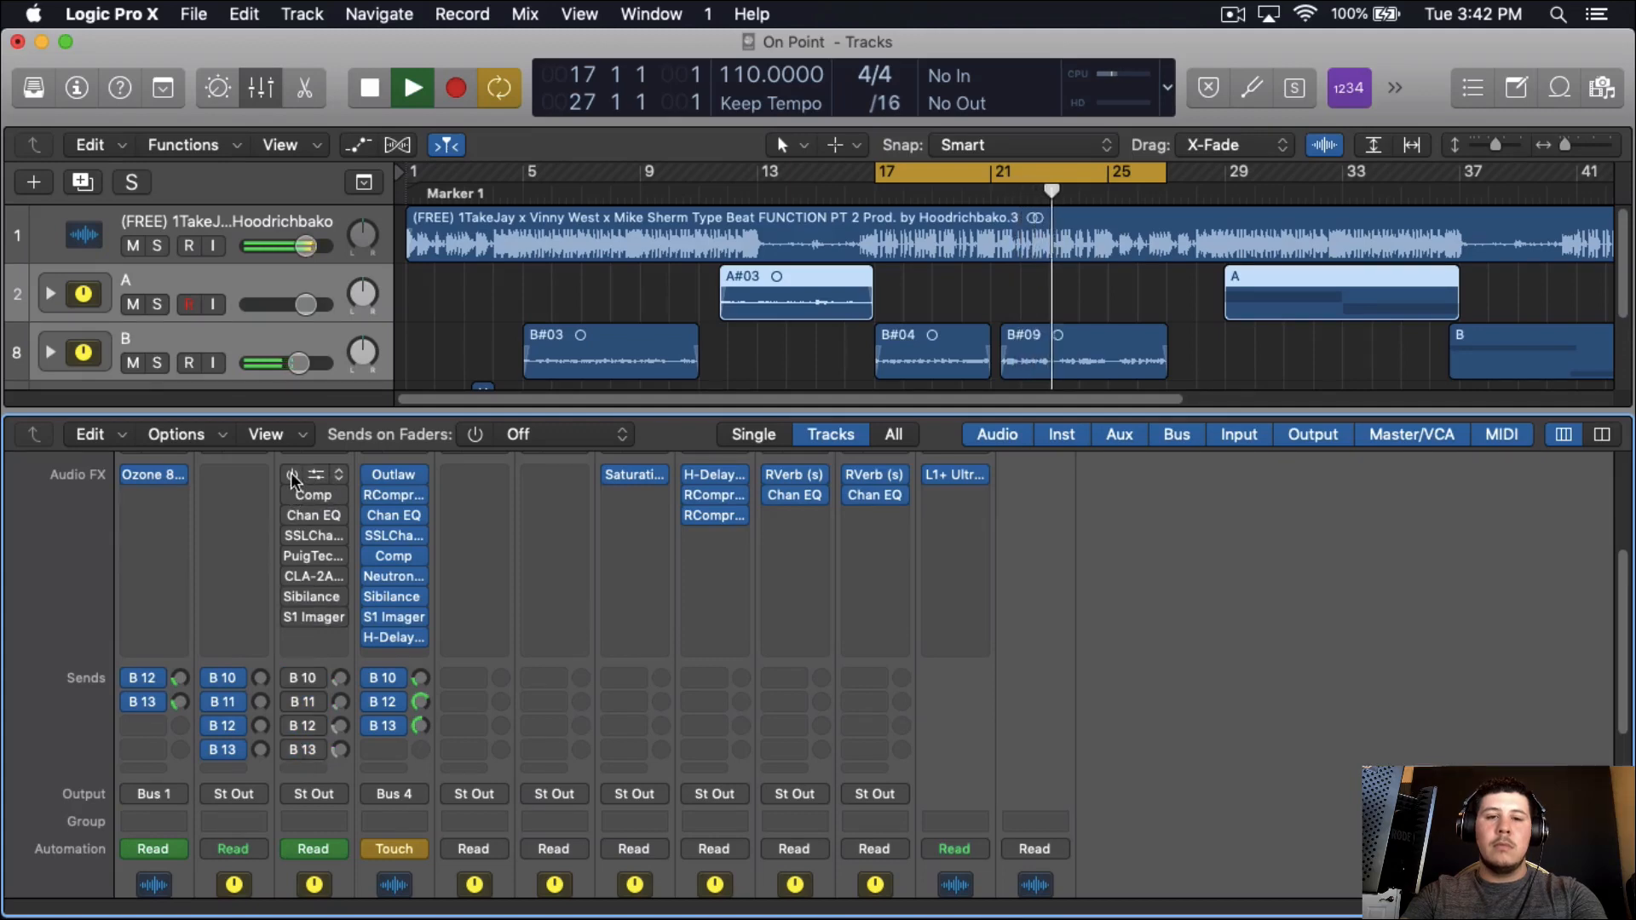
{"action": "left_click_drag", "start_coordinate": [290, 471], "coordinate": [296, 756]}
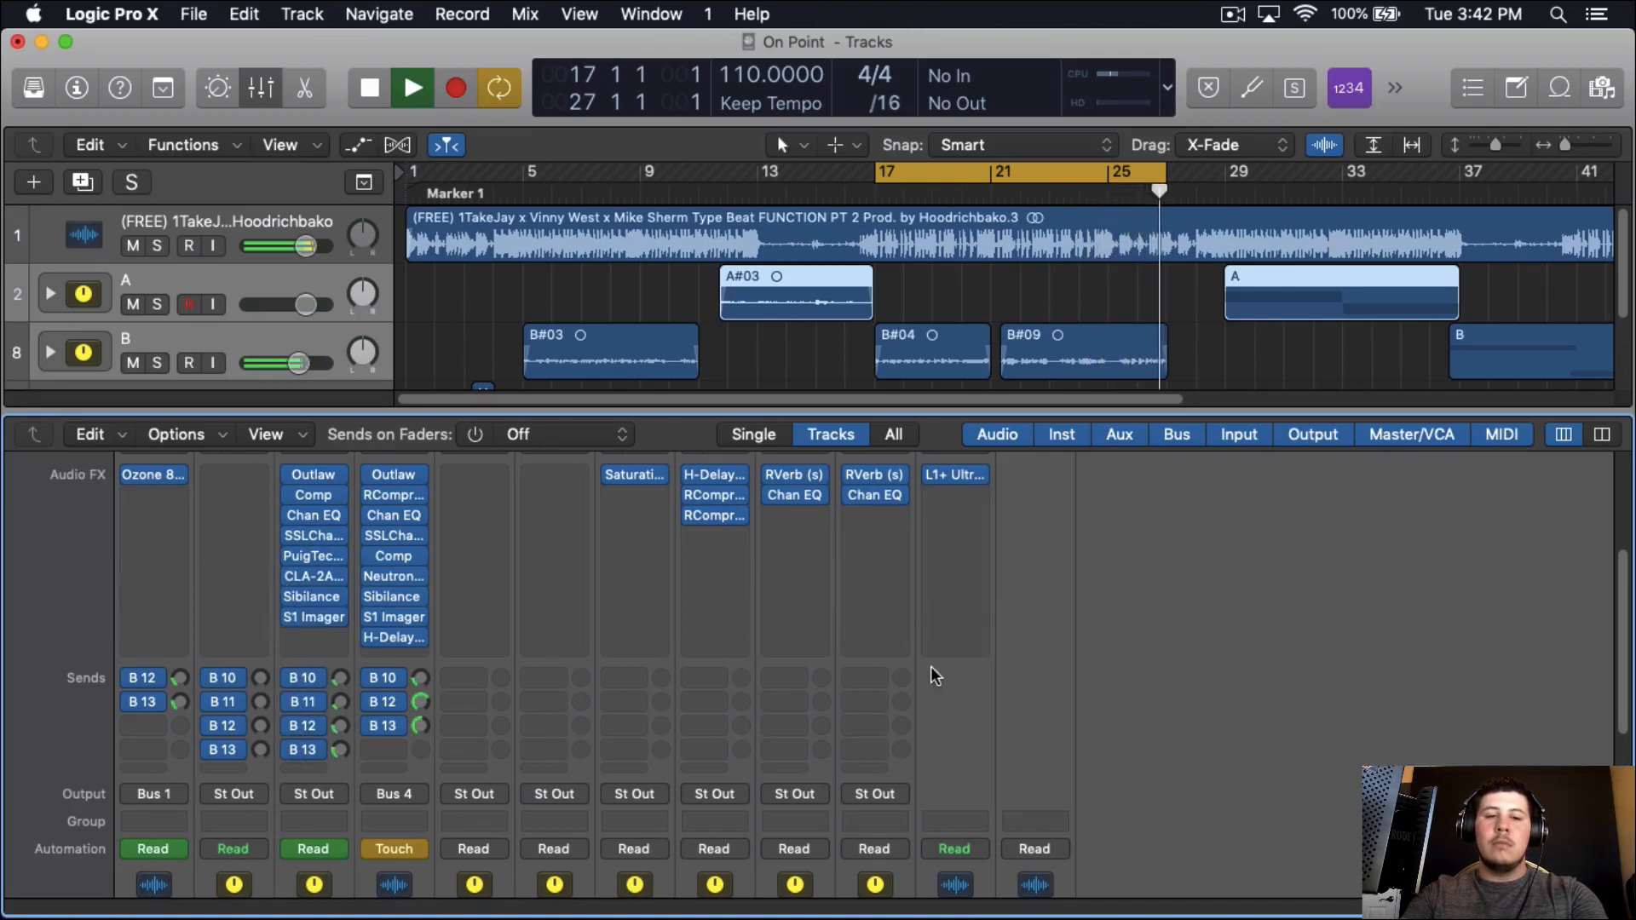
{"action": "key", "text": "space"}
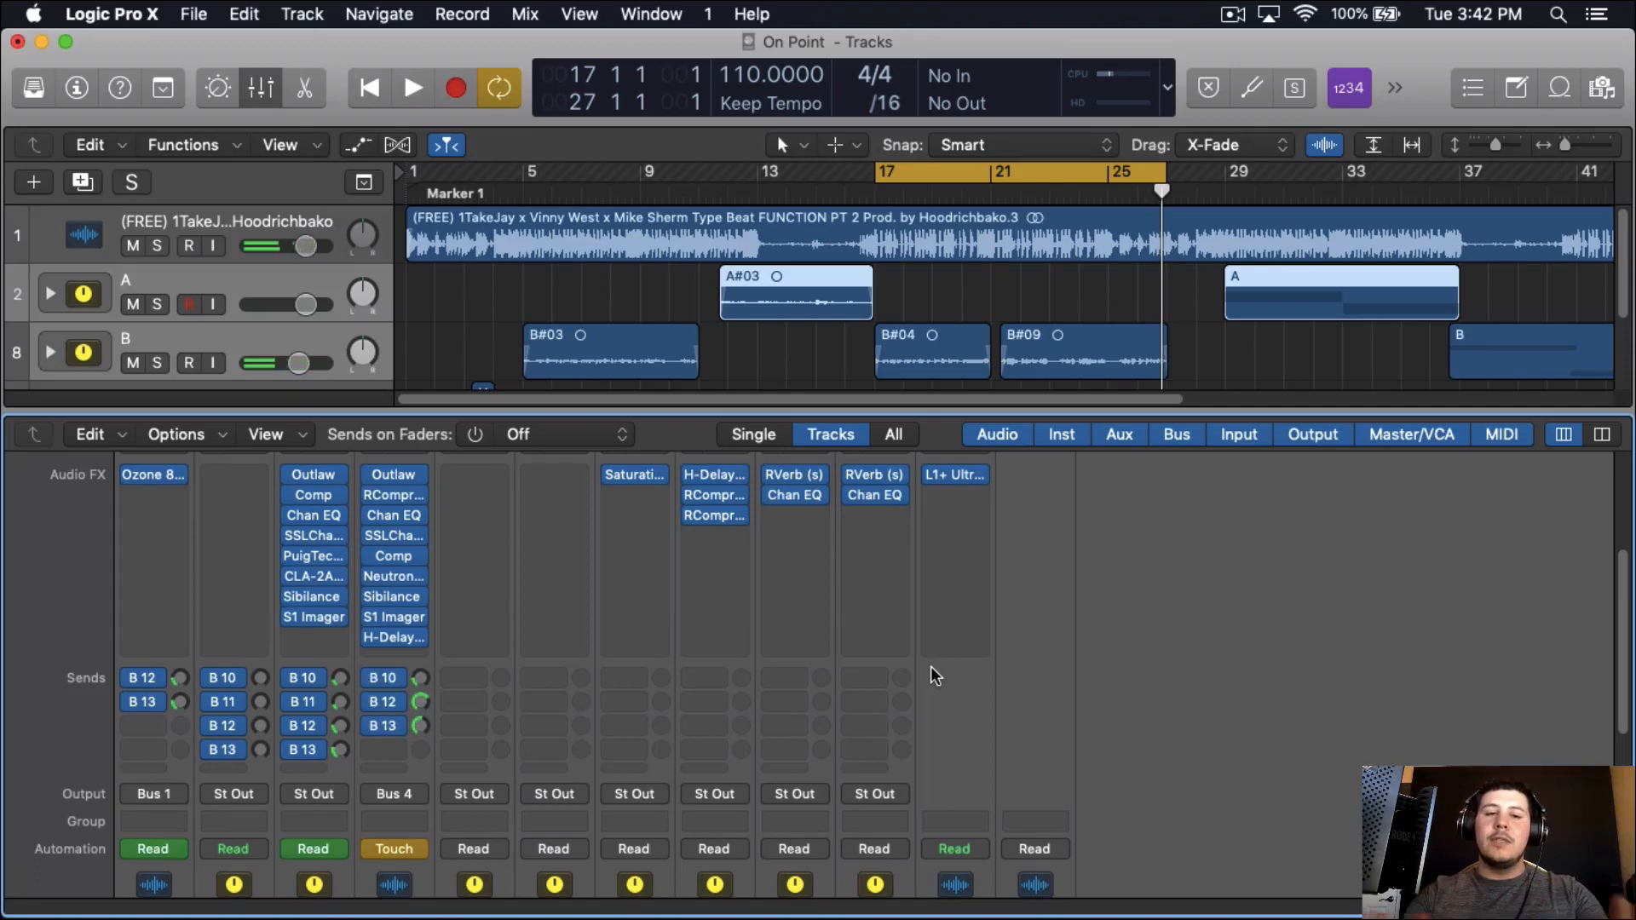